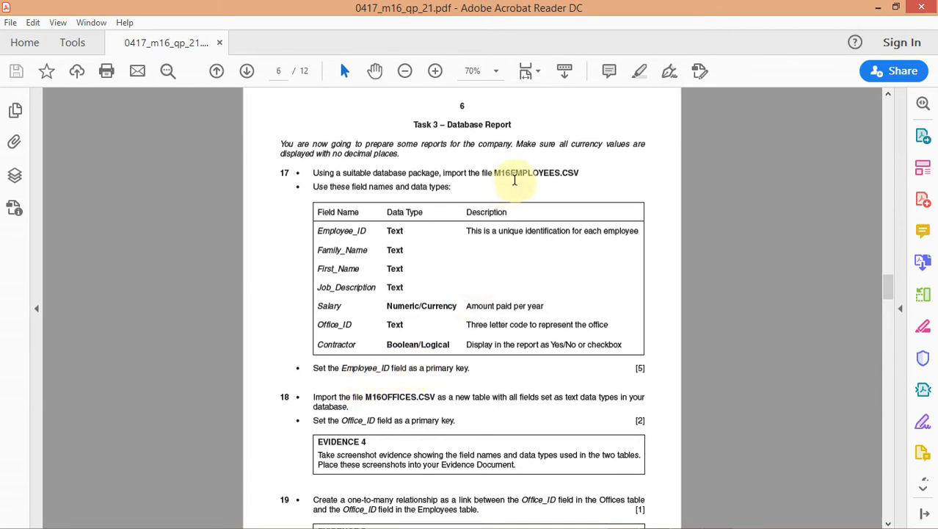
Step: Leave the question paper, search the computer for Access 2007 and launch Microsoft Office Access 2007
{"action": "left_click", "coordinate": [877, 12]}
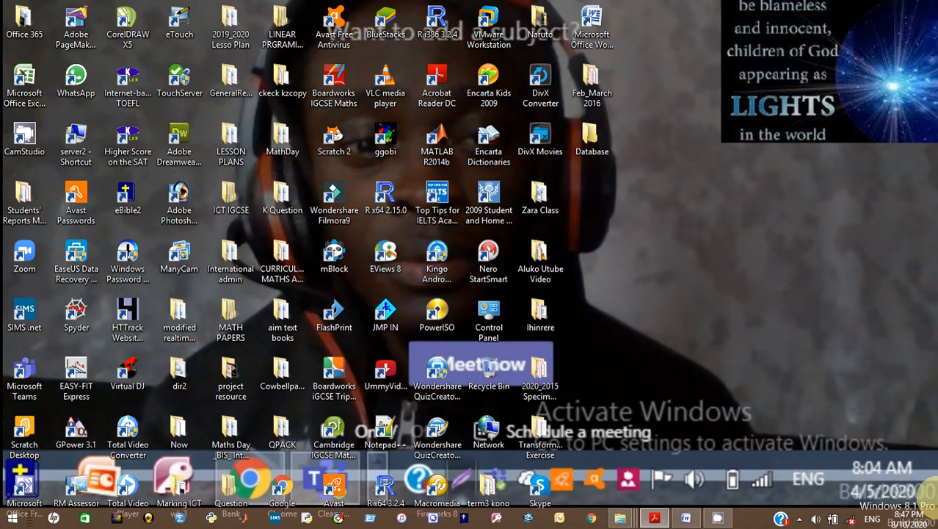
{"action": "mouse_move", "coordinate": [927, 279]}
{"action": "left_click", "coordinate": [911, 131]}
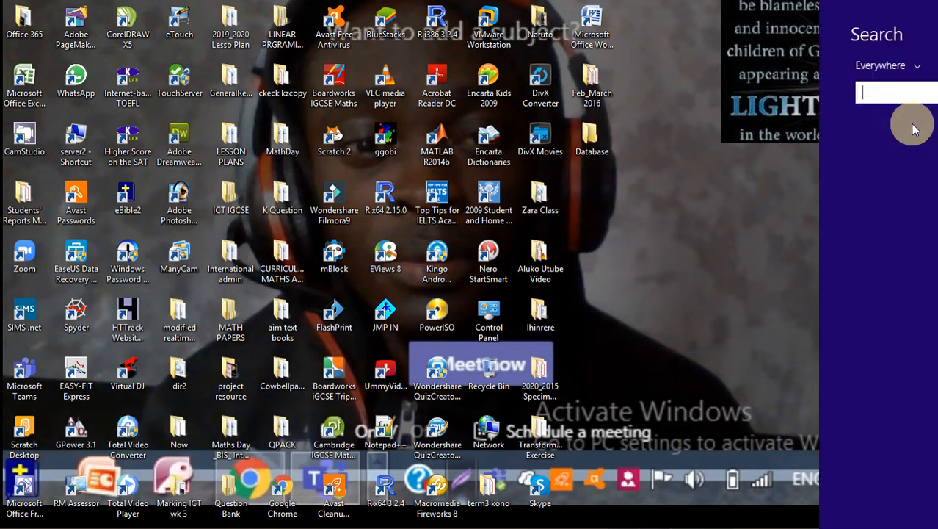
{"action": "type", "text": "access 2007"}
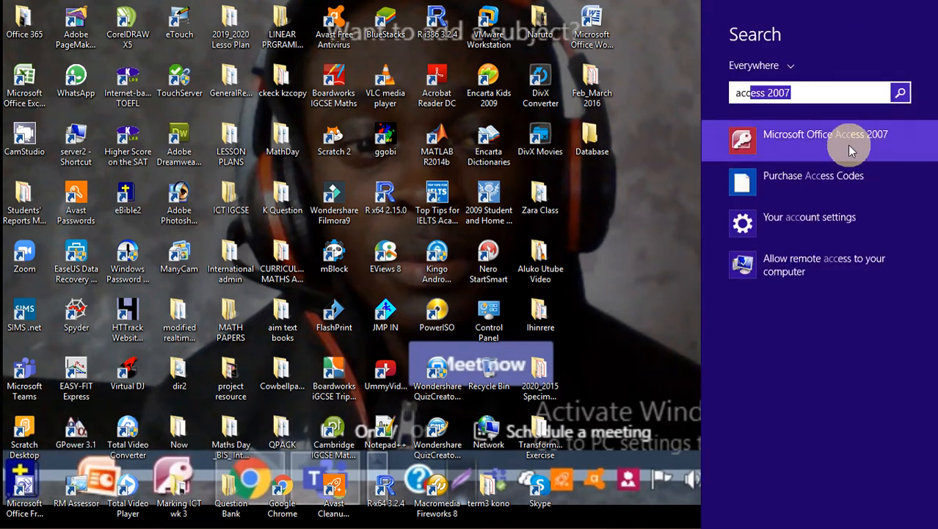
{"action": "left_click", "coordinate": [848, 146]}
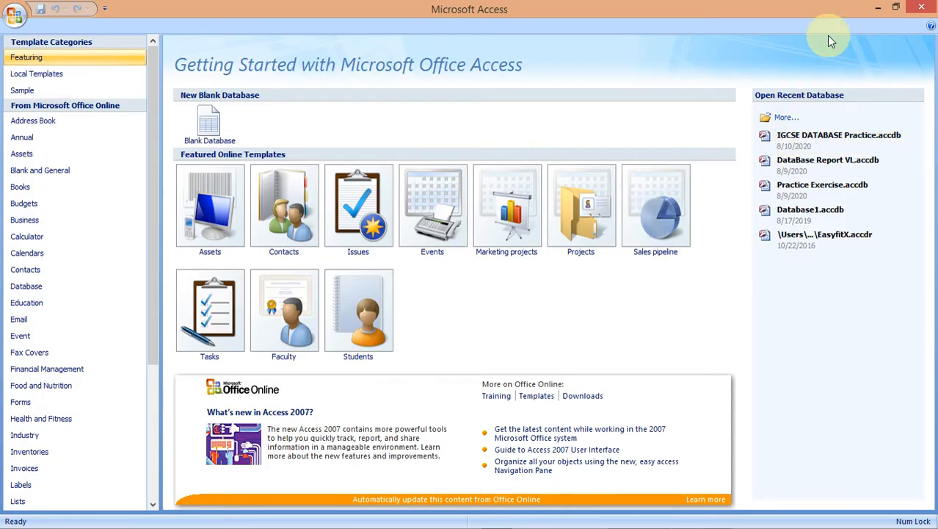
{"action": "left_click", "coordinate": [877, 9]}
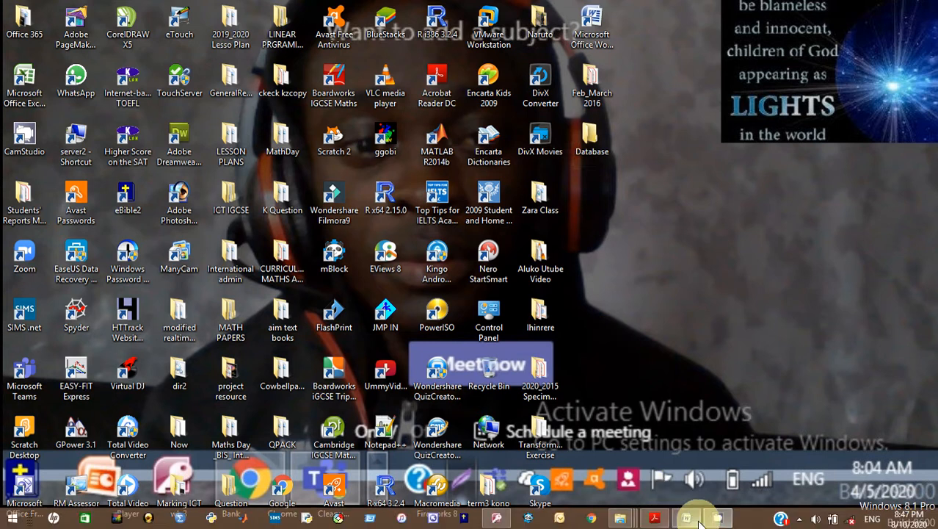
{"action": "left_click", "coordinate": [497, 518]}
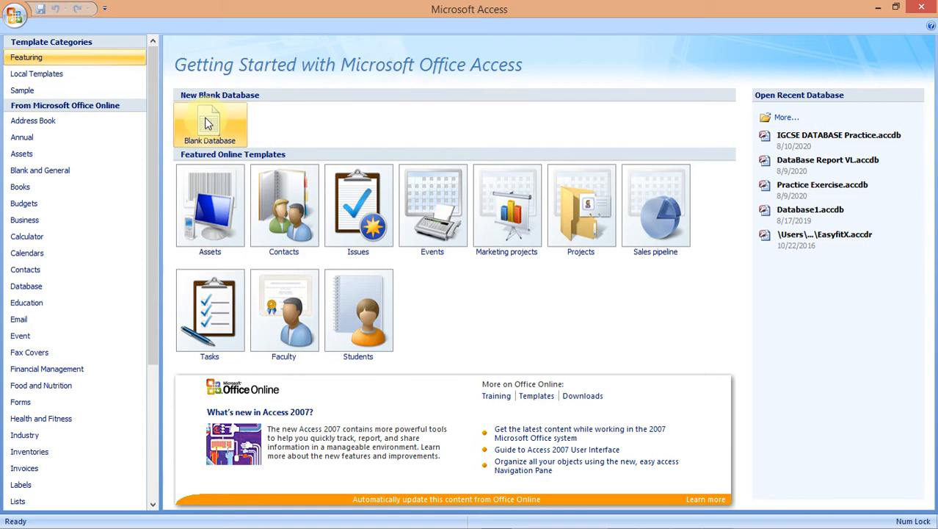
Step: Create a new blank database with the file name 2016 DataBase Report
{"action": "left_click", "coordinate": [198, 144]}
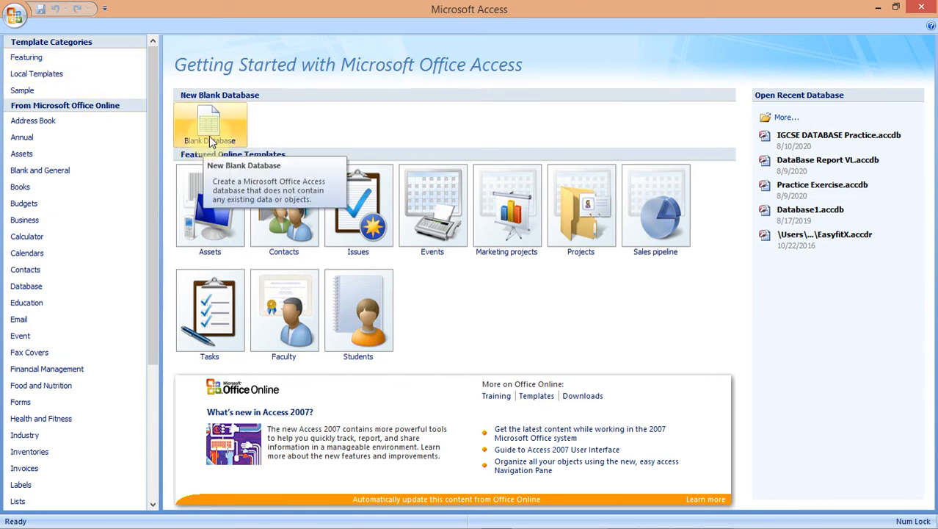
{"action": "left_click", "coordinate": [211, 139]}
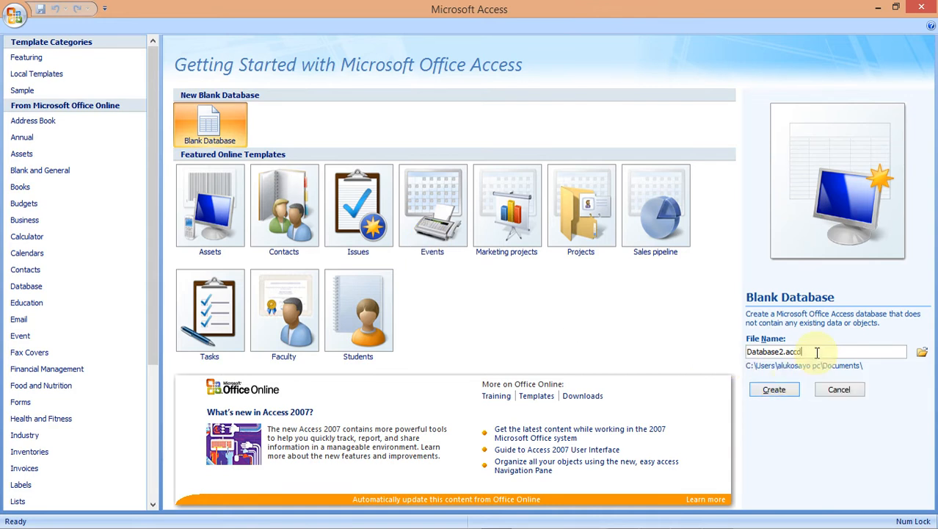
{"action": "key", "text": "BackSpace"}
{"action": "key", "text": "BackSpace"}
{"action": "key", "text": "BackSpace"}
{"action": "key", "text": "BackSpace"}
{"action": "key", "text": "BackSpace"}
{"action": "key", "text": "BackSpace"}
{"action": "key", "text": "BackSpace"}
{"action": "key", "text": "BackSpace"}
{"action": "key", "text": "BackSpace"}
{"action": "key", "text": "BackSpace"}
{"action": "key", "text": "BackSpace"}
{"action": "key", "text": "BackSpace"}
{"action": "key", "text": "BackSpace"}
{"action": "key", "text": "BackSpace"}
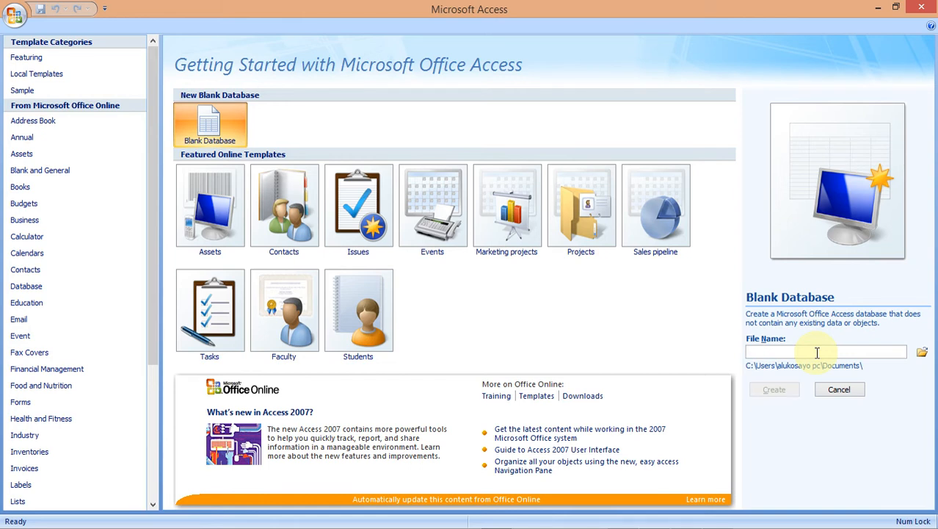
{"action": "type", "text": "2016 DataBase Report"}
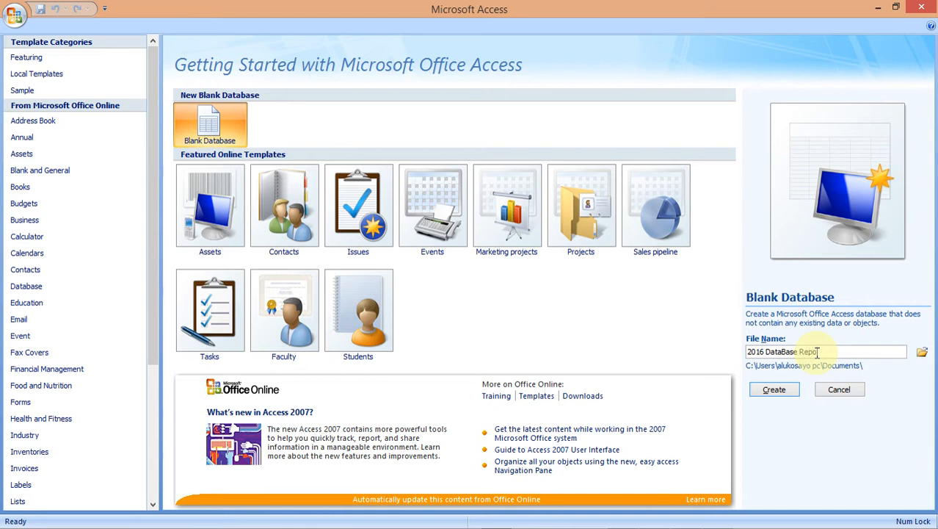
{"action": "left_click", "coordinate": [783, 395]}
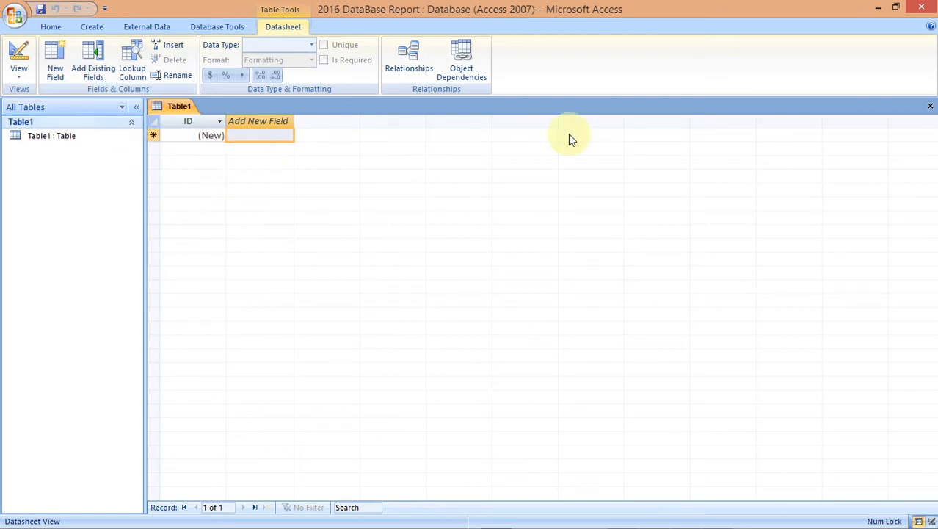
Step: Close the empty default table and start importing external data from a text file
{"action": "left_click", "coordinate": [931, 106]}
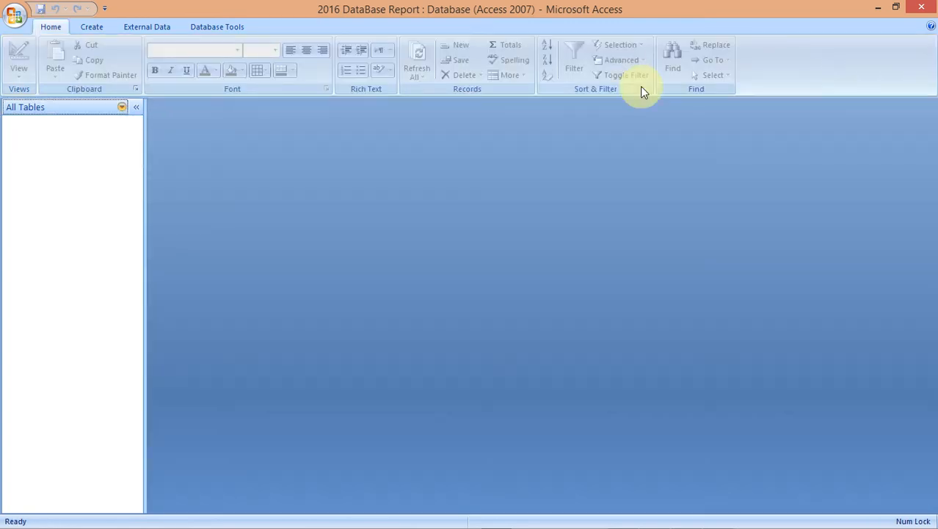
{"action": "left_click", "coordinate": [158, 27]}
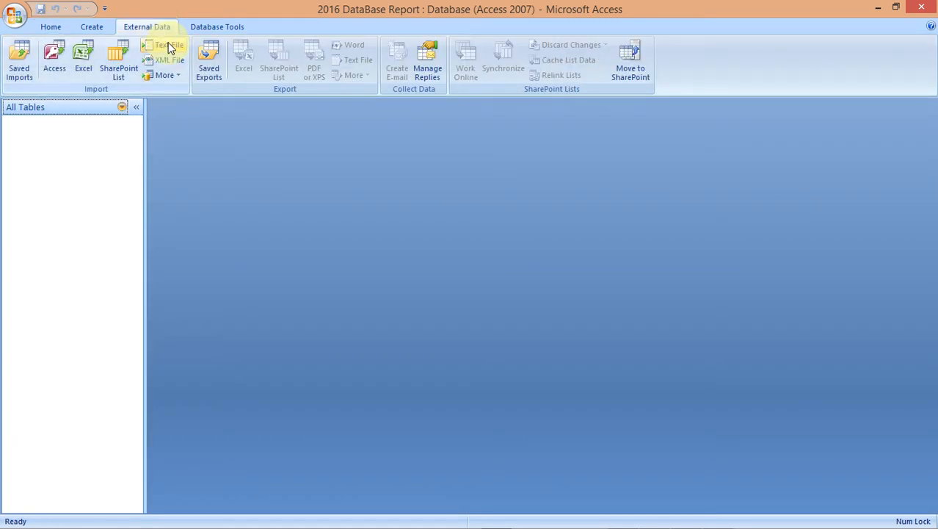
{"action": "left_click", "coordinate": [168, 45]}
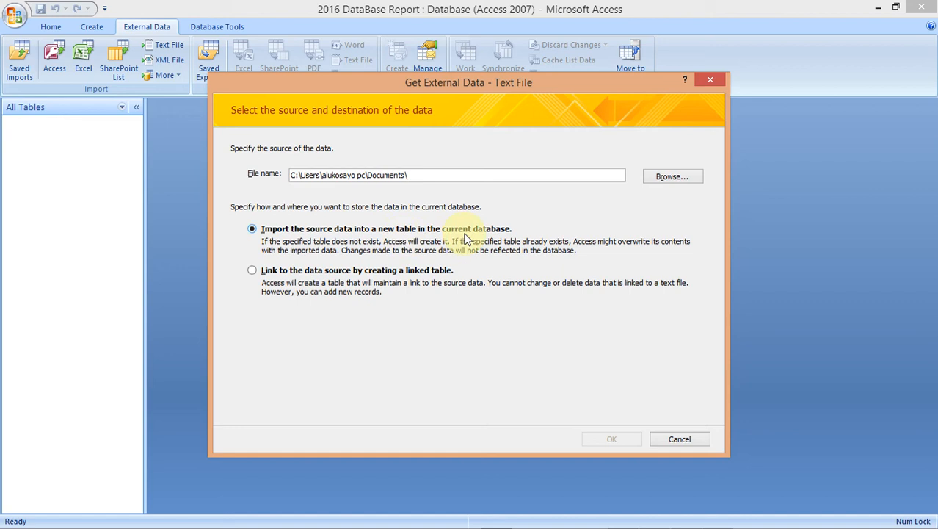
Step: Choose M16EMPLOYEES.csv from the Database folder on the Desktop as the source for import into a new table
{"action": "left_click", "coordinate": [668, 178]}
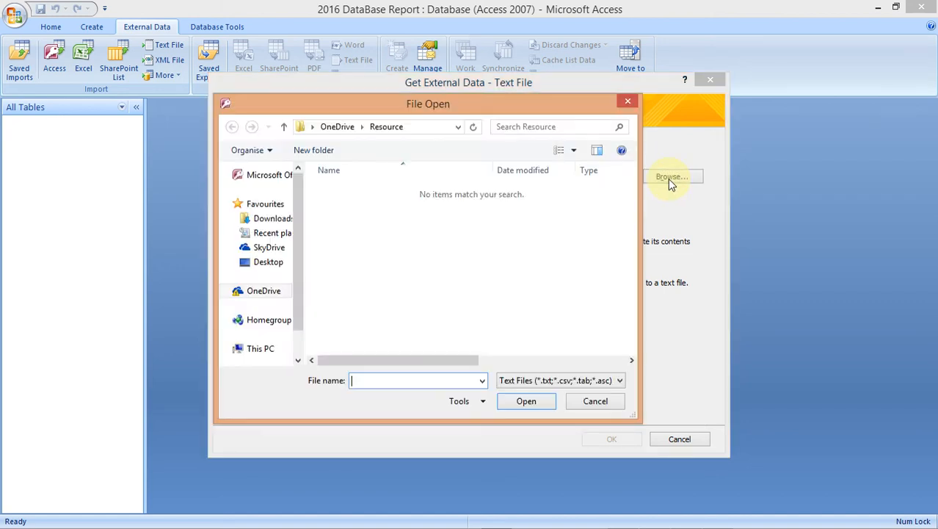
{"action": "left_click", "coordinate": [265, 264]}
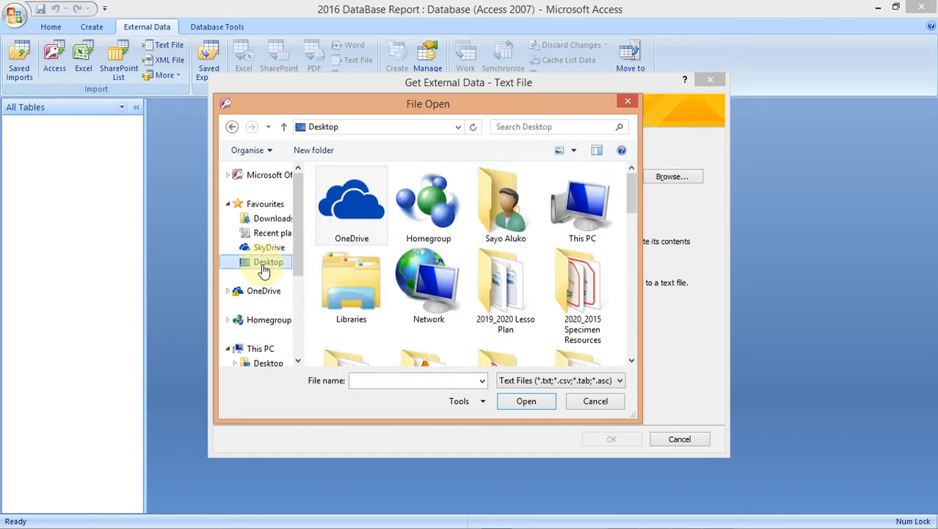
{"action": "left_click_drag", "start_coordinate": [630, 206], "coordinate": [631, 253]}
{"action": "left_click", "coordinate": [422, 257]}
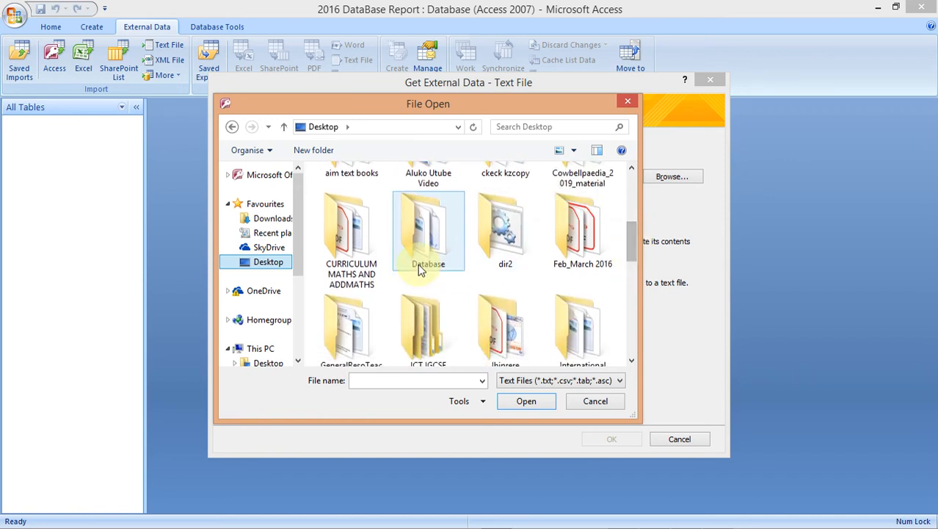
{"action": "double_click", "coordinate": [423, 257]}
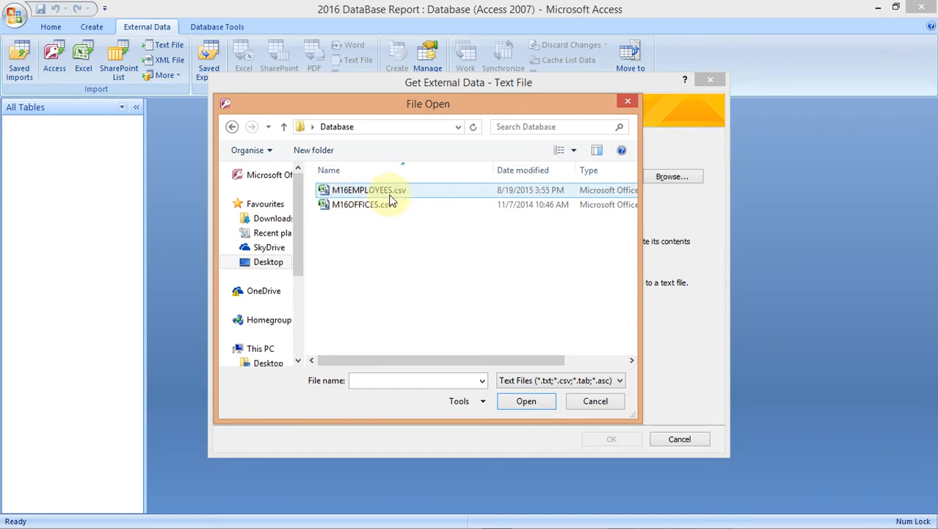
{"action": "left_click", "coordinate": [389, 191]}
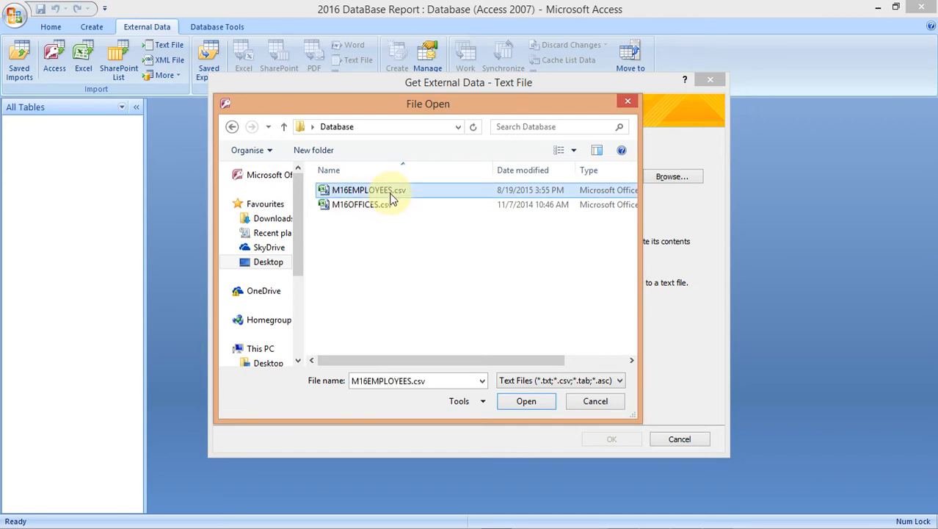
{"action": "left_click", "coordinate": [521, 405]}
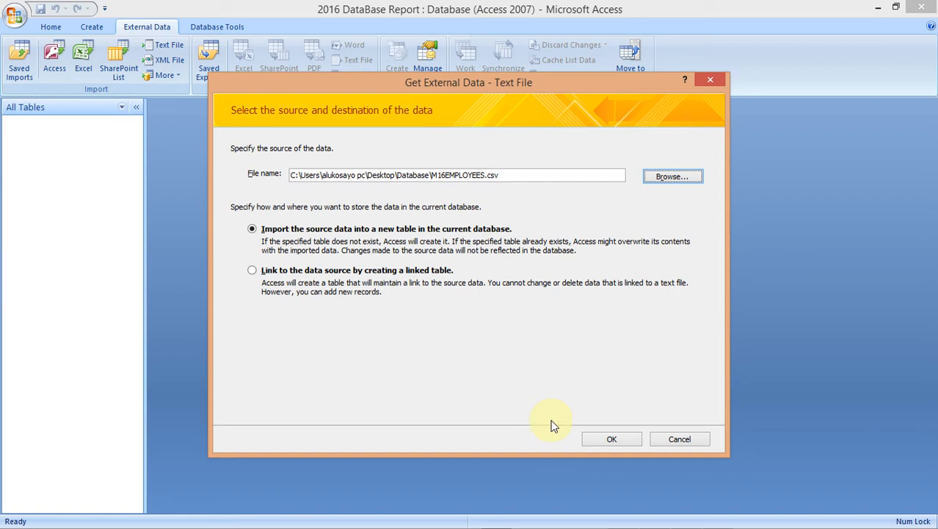
{"action": "left_click", "coordinate": [611, 439]}
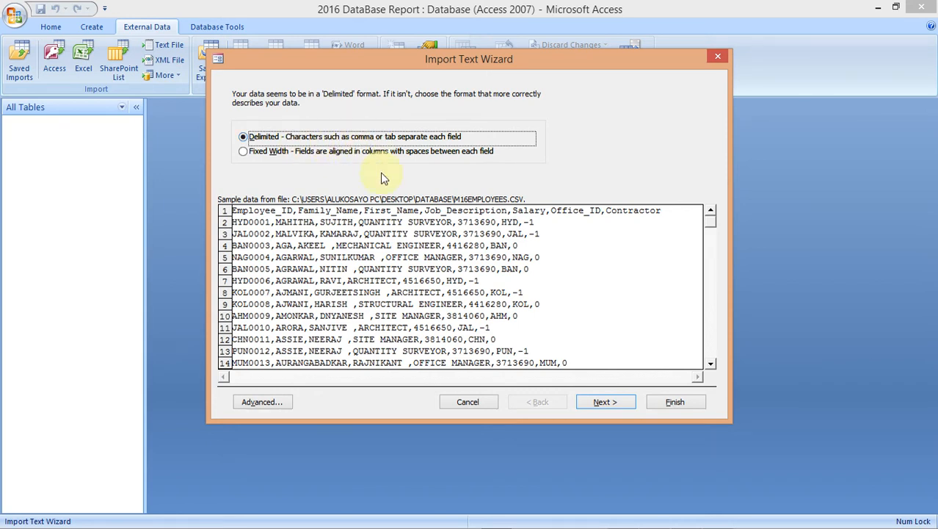
Step: Accept the delimited format with comma as the delimiter and mark the first row as containing field names
{"action": "left_click", "coordinate": [599, 405]}
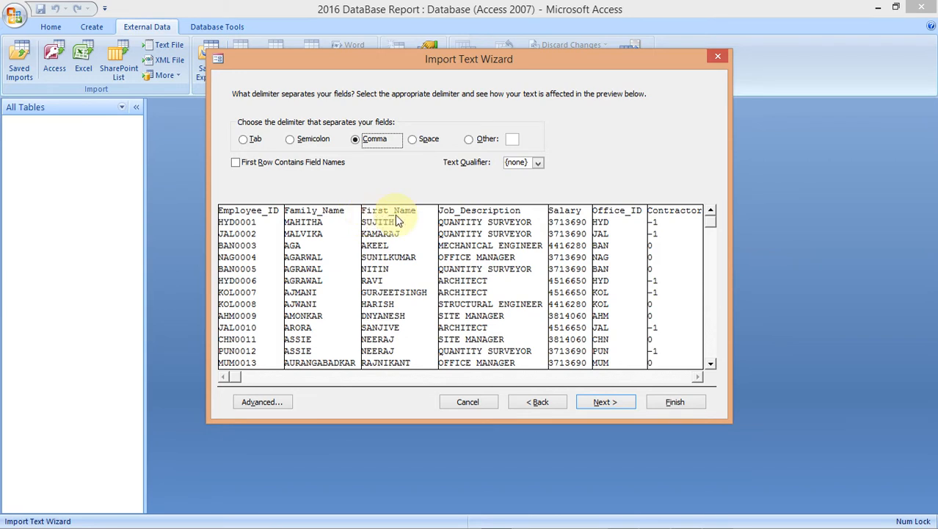
{"action": "left_click", "coordinate": [235, 166]}
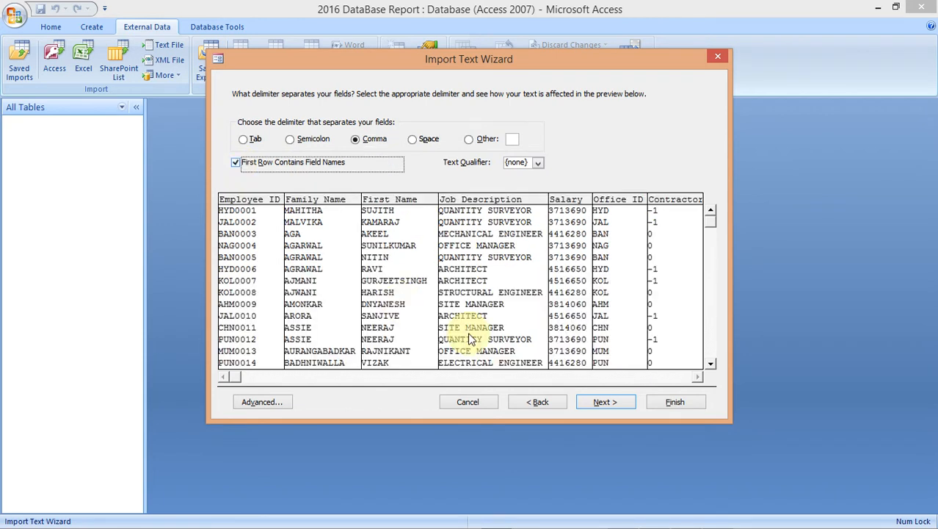
{"action": "left_click", "coordinate": [608, 402]}
{"action": "left_click", "coordinate": [612, 403]}
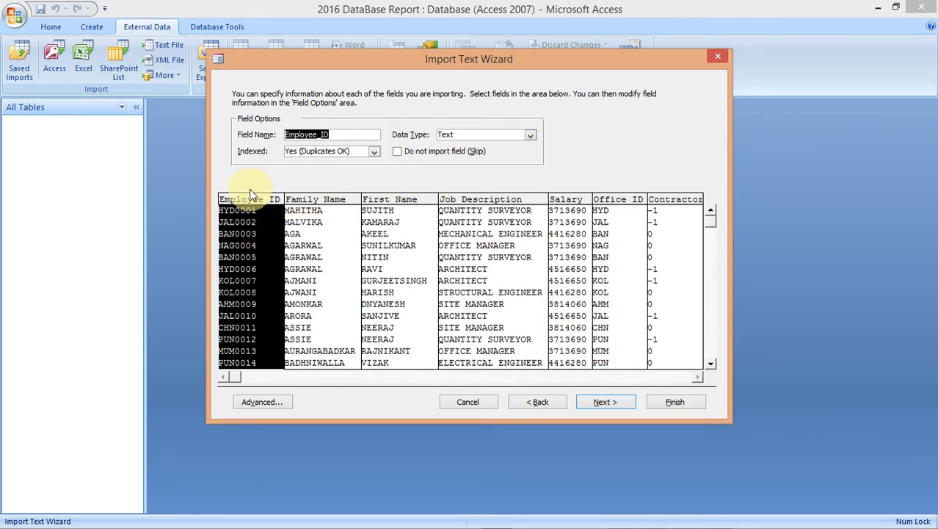
Step: Check the required field types in the question paper, and set Salary to Currency and Contractor to Yes/No in the advanced import specification
{"action": "left_click", "coordinate": [259, 409]}
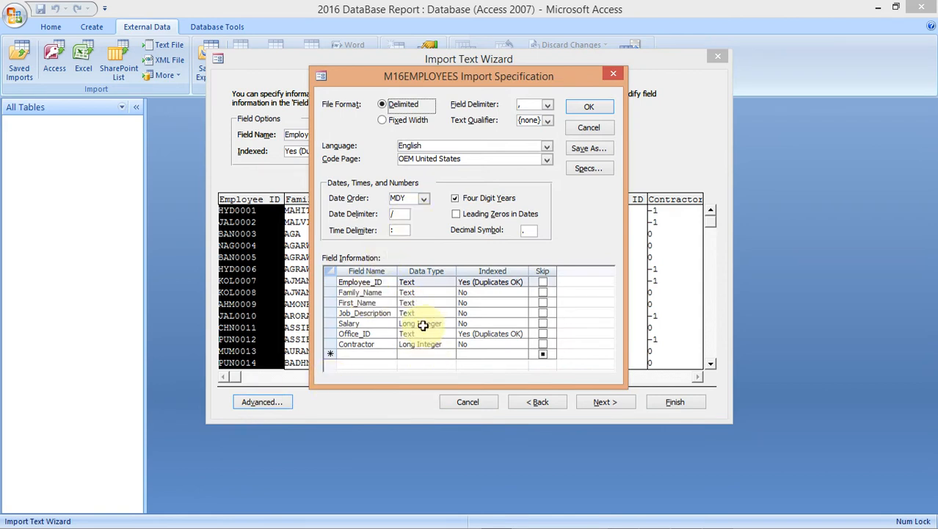
{"action": "mouse_move", "coordinate": [524, 520]}
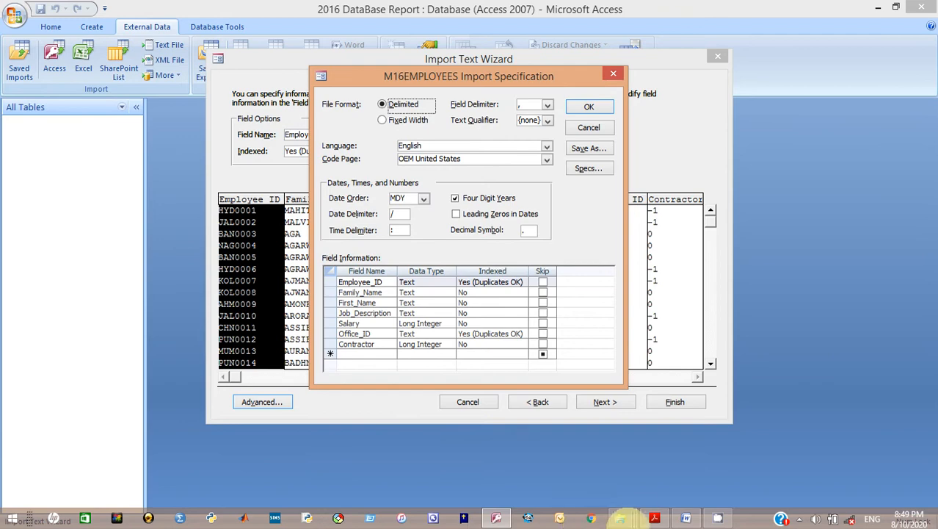
{"action": "left_click", "coordinate": [655, 518]}
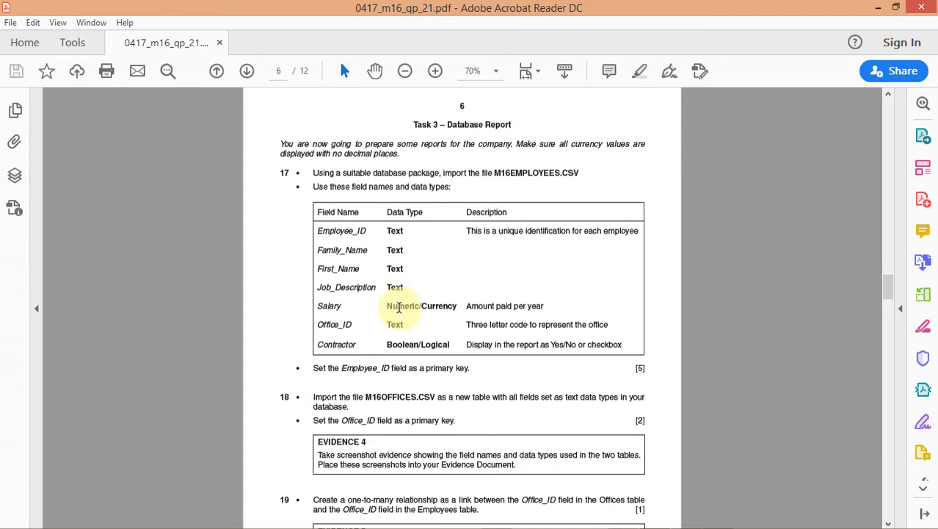
{"action": "mouse_move", "coordinate": [624, 525]}
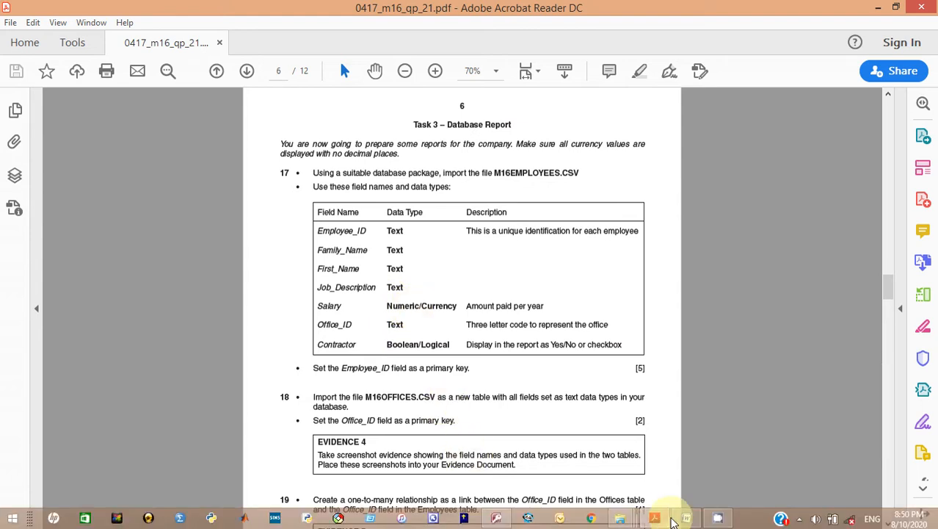
{"action": "left_click", "coordinate": [498, 522]}
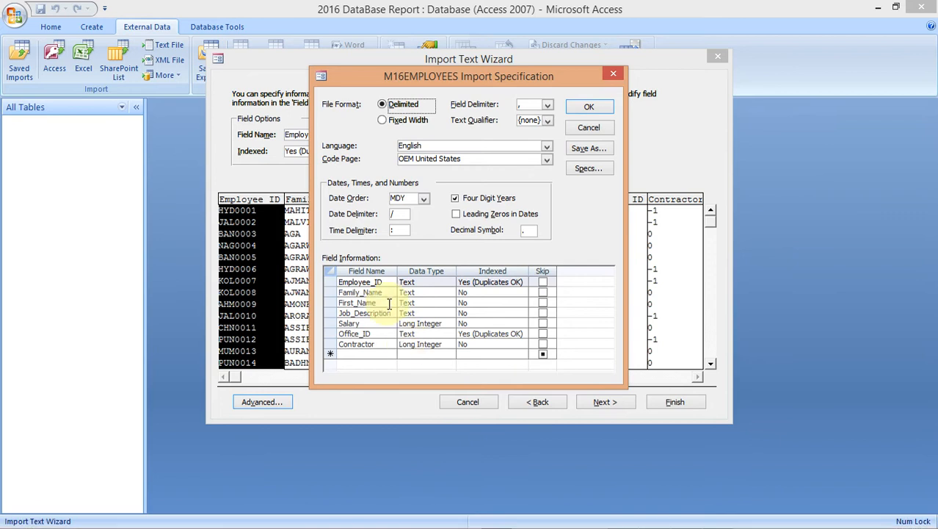
{"action": "left_click", "coordinate": [451, 325]}
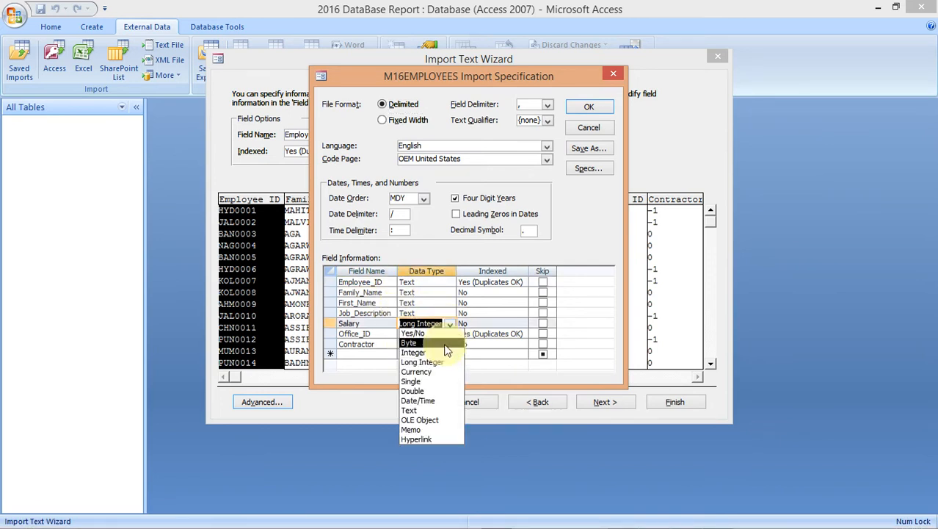
{"action": "left_click", "coordinate": [445, 373]}
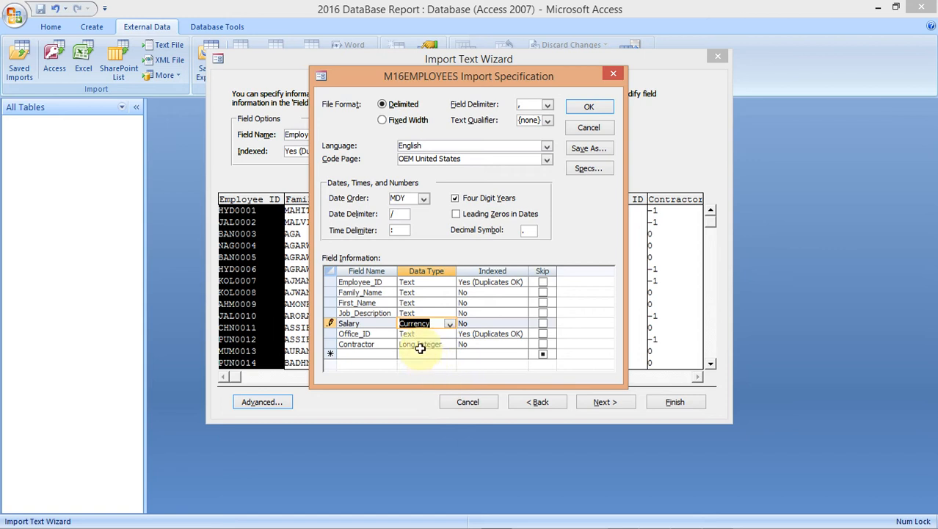
{"action": "left_click", "coordinate": [425, 347]}
{"action": "left_click", "coordinate": [449, 344]}
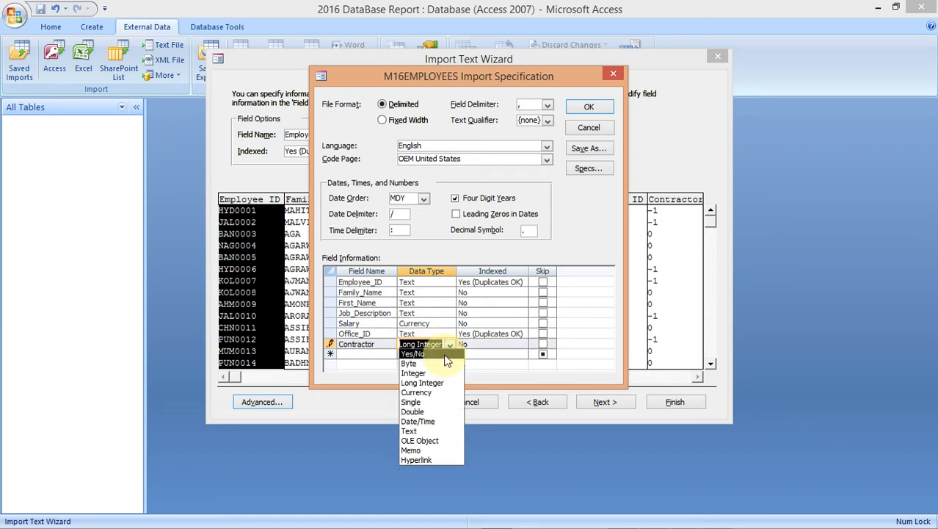
{"action": "left_click", "coordinate": [445, 355]}
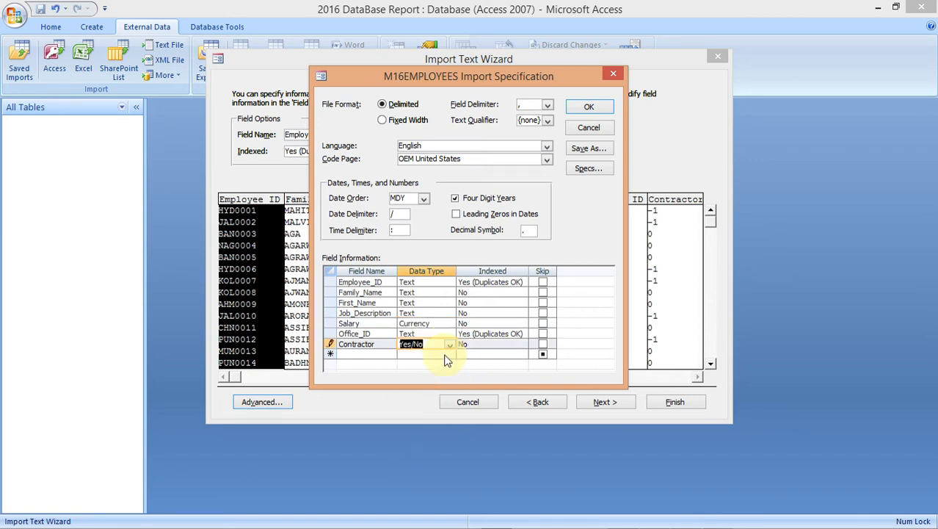
{"action": "left_click", "coordinate": [591, 108]}
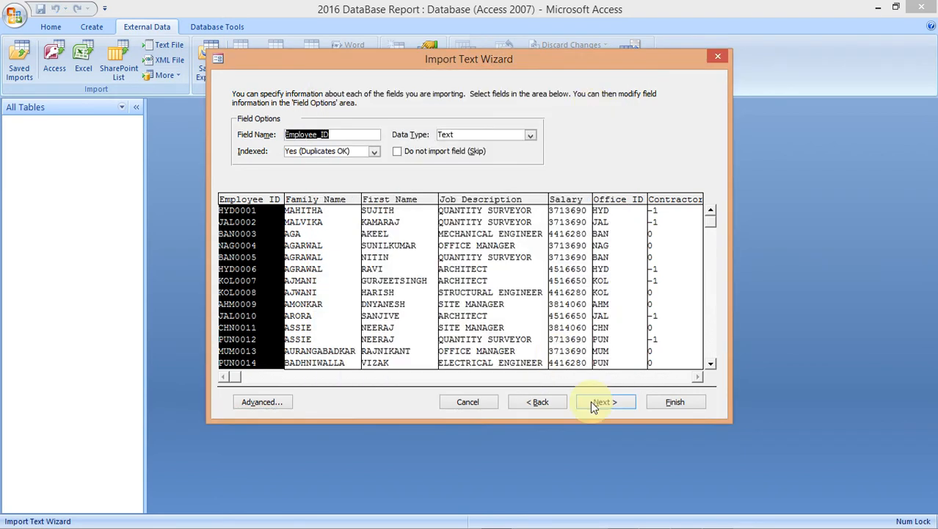
{"action": "left_click", "coordinate": [604, 402]}
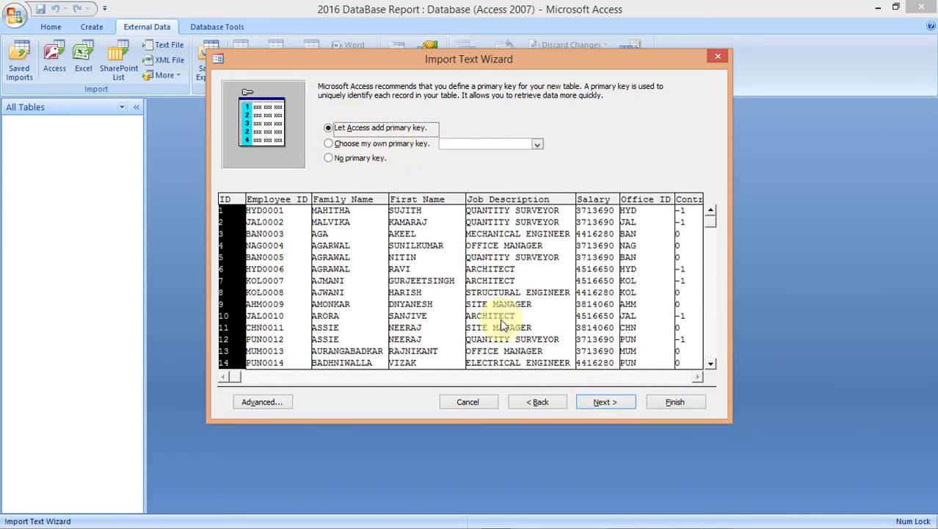
Step: Check the required primary key in the question paper, and choose Employee_ID as the imported employee table's own primary key
{"action": "mouse_move", "coordinate": [610, 522]}
{"action": "left_click", "coordinate": [654, 518]}
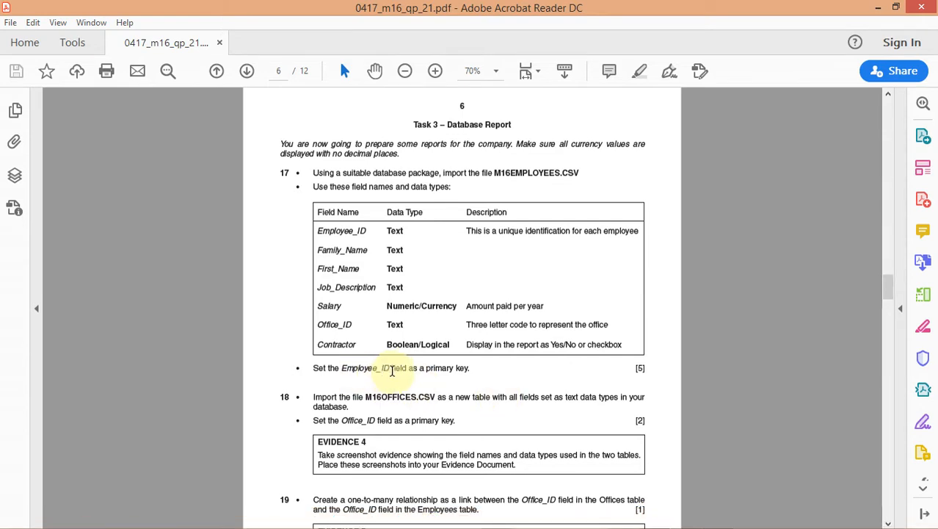
{"action": "mouse_move", "coordinate": [634, 519]}
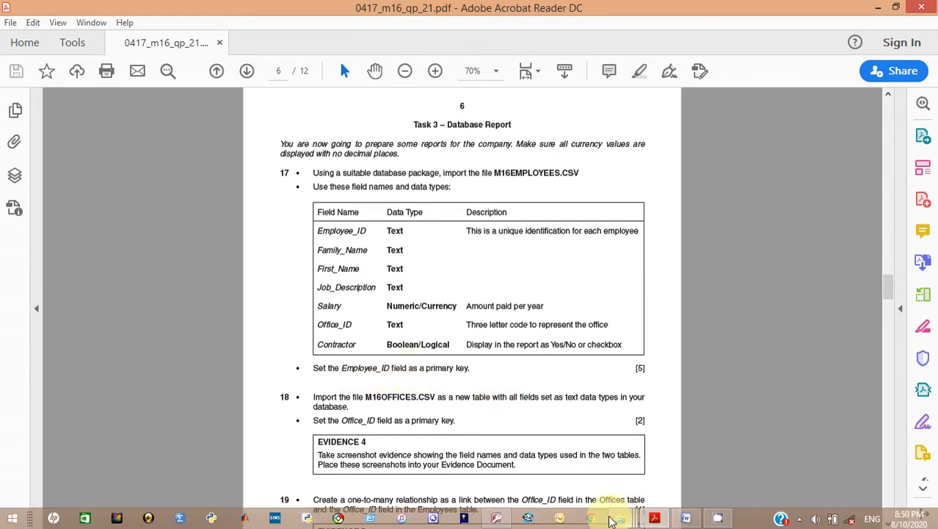
{"action": "mouse_move", "coordinate": [501, 522]}
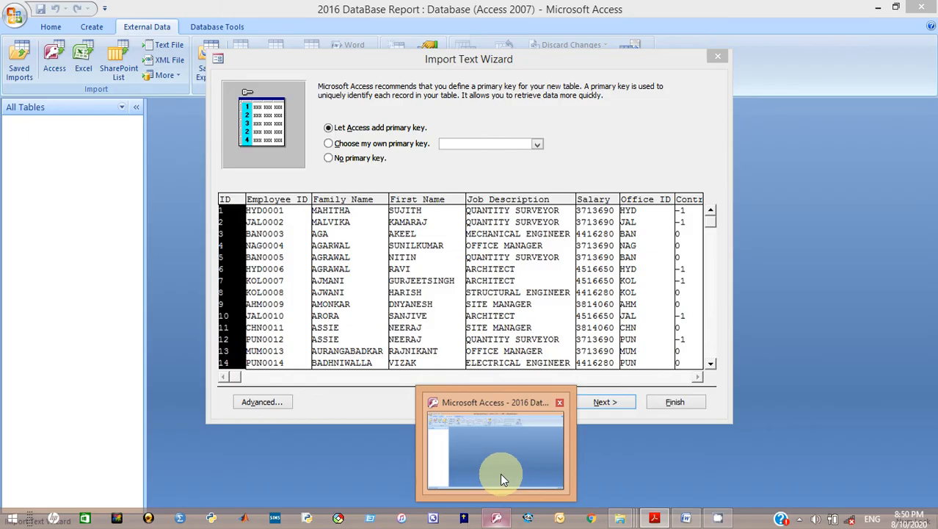
{"action": "left_click", "coordinate": [500, 473]}
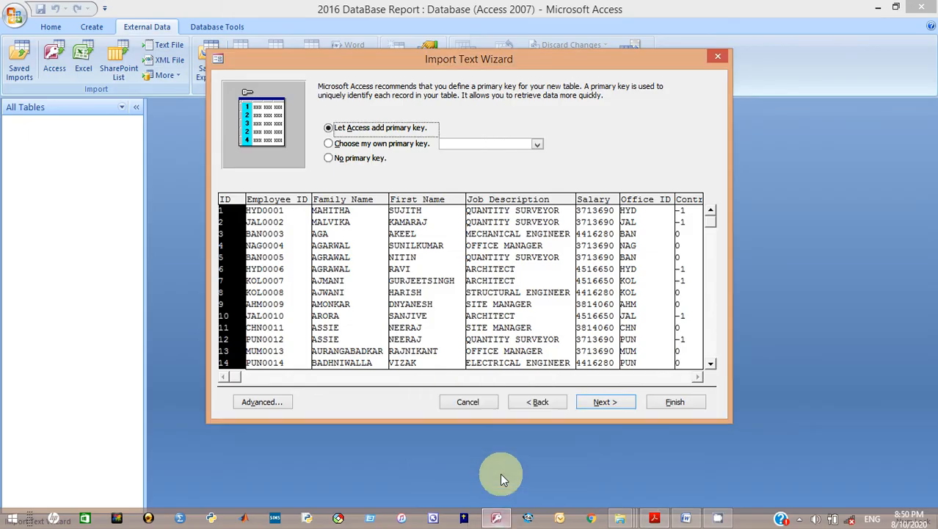
{"action": "left_click", "coordinate": [328, 144]}
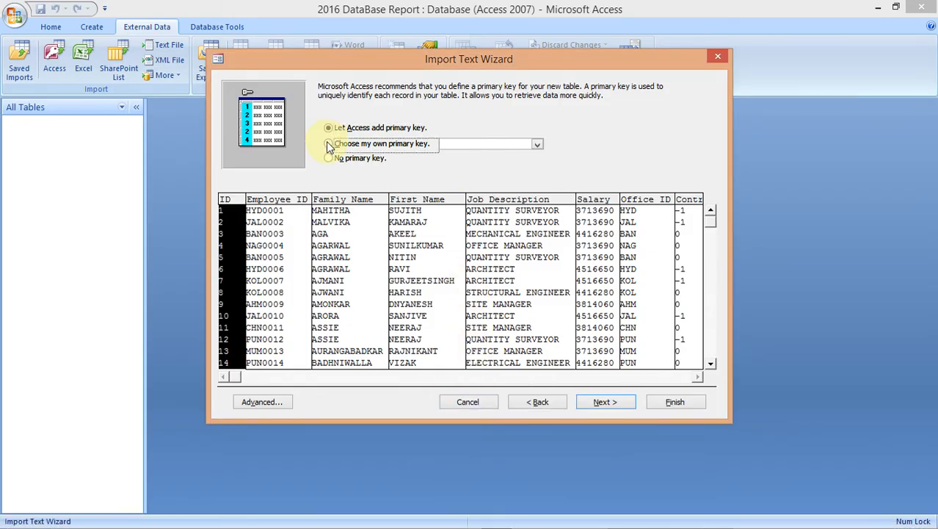
Step: Finish importing the data into a table named M16EMPLOYEES without saving the import steps
{"action": "left_click", "coordinate": [604, 404]}
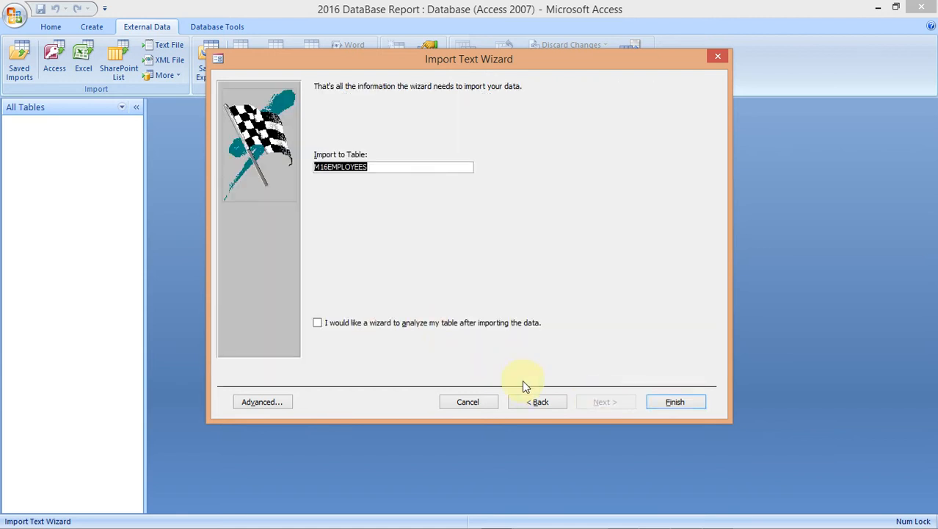
{"action": "left_click", "coordinate": [673, 409]}
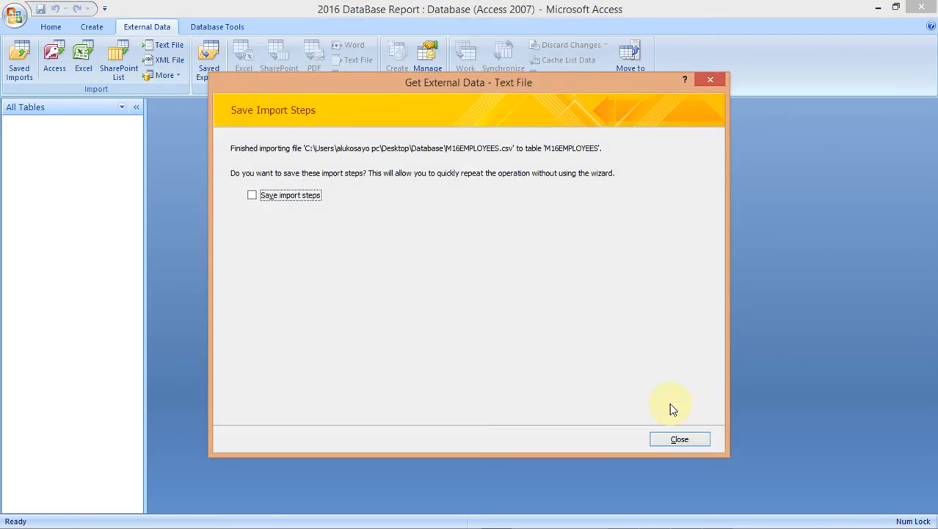
{"action": "left_click", "coordinate": [674, 441]}
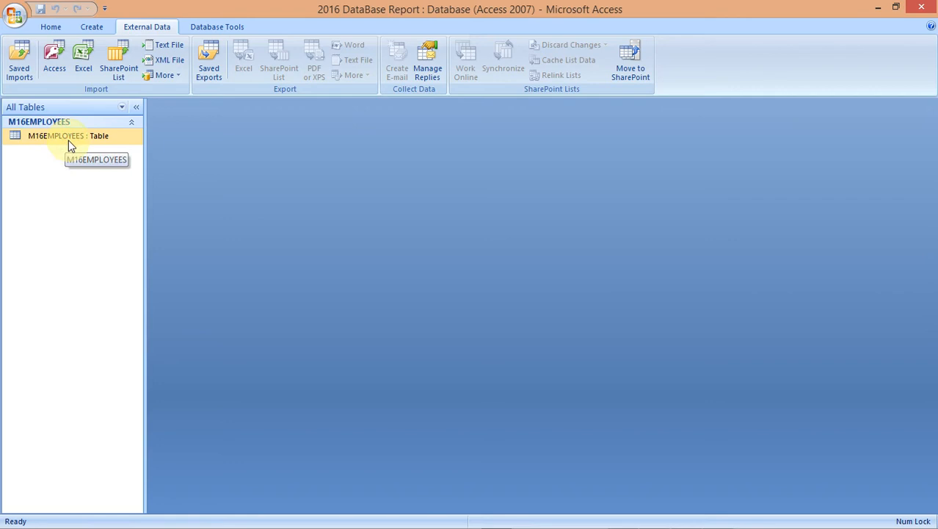
Step: Read tasks 18 to 20 in the question paper, and choose M16OFFICES.csv as the text source for import into a new table
{"action": "mouse_move", "coordinate": [561, 518]}
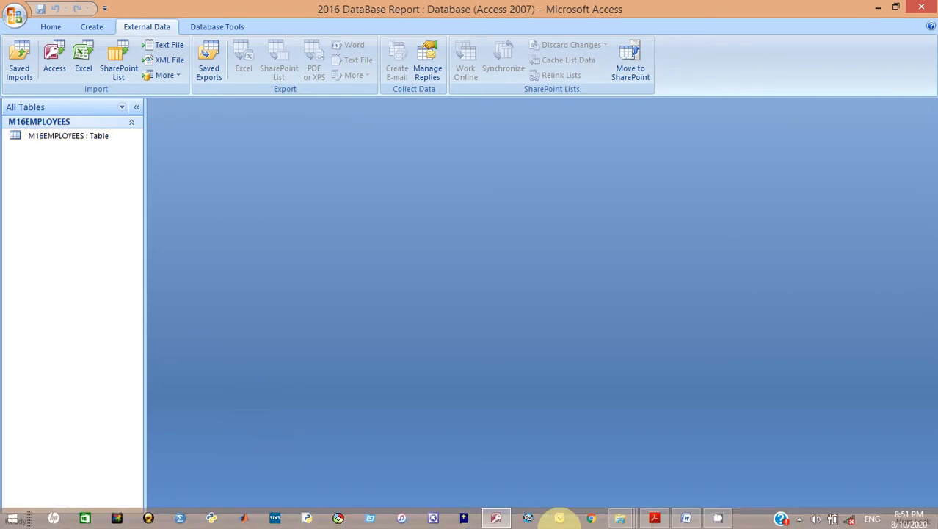
{"action": "left_click", "coordinate": [652, 518]}
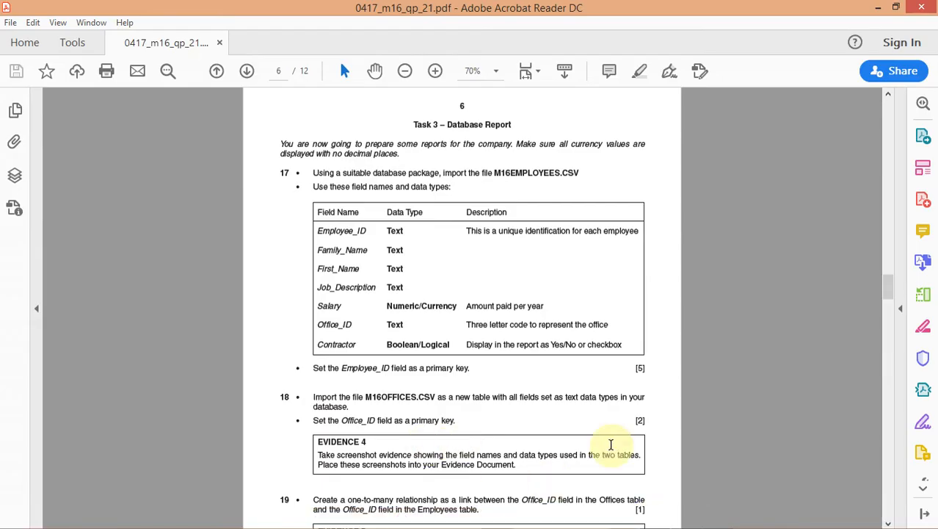
{"action": "left_click_drag", "start_coordinate": [888, 289], "coordinate": [889, 304]}
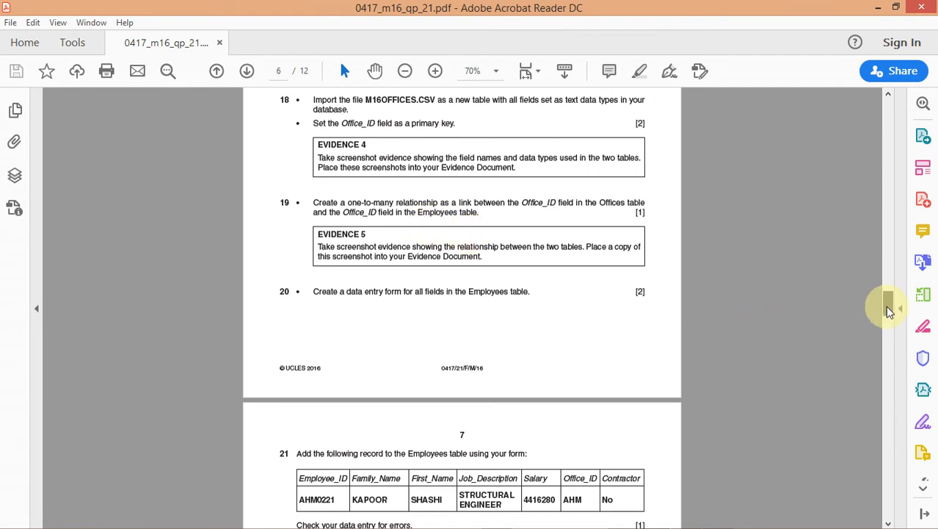
{"action": "mouse_move", "coordinate": [887, 305]}
{"action": "left_mouse_down"}
{"action": "mouse_move", "coordinate": [887, 294]}
{"action": "mouse_move", "coordinate": [890, 311]}
{"action": "left_mouse_up"}
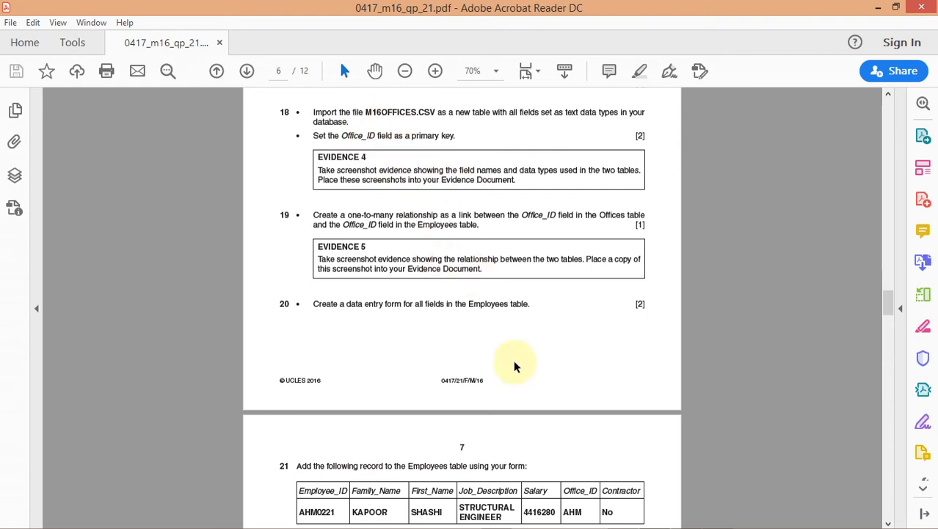
{"action": "mouse_move", "coordinate": [716, 523]}
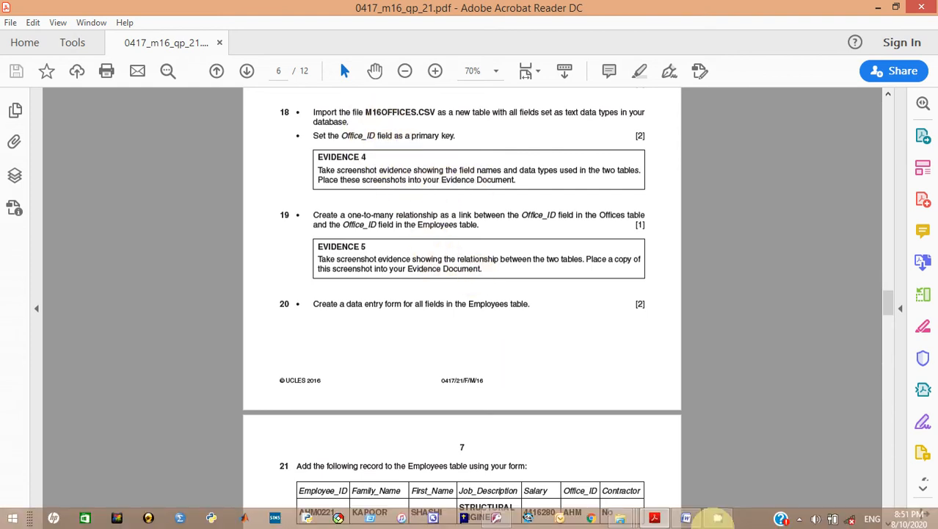
{"action": "left_click", "coordinate": [496, 518]}
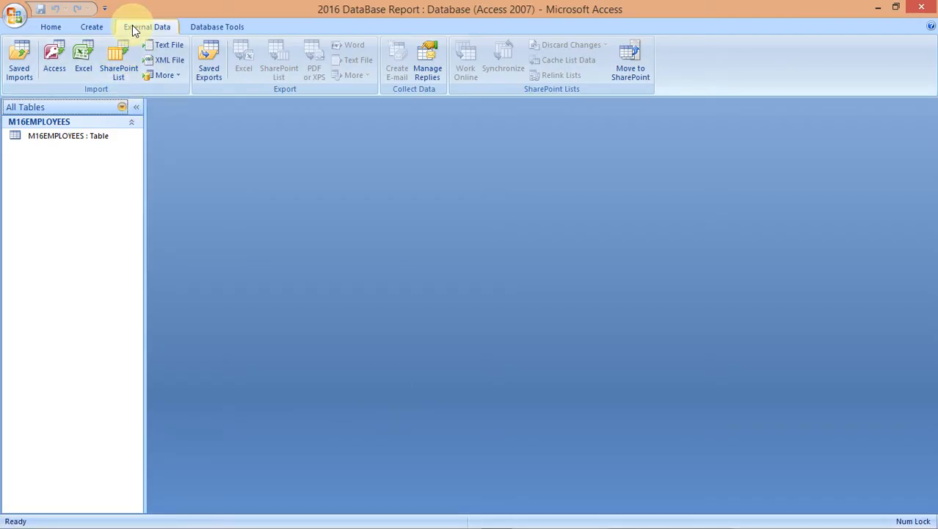
{"action": "left_click", "coordinate": [168, 45]}
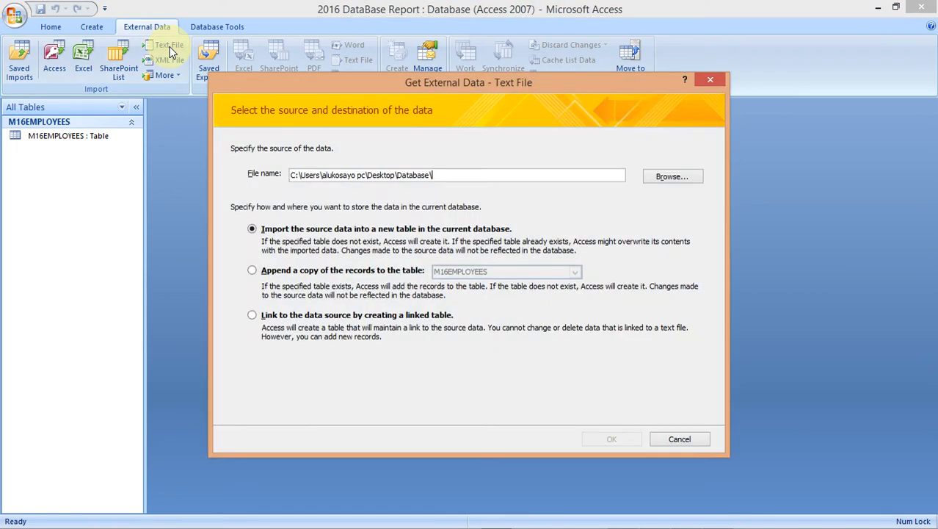
{"action": "left_click", "coordinate": [661, 184]}
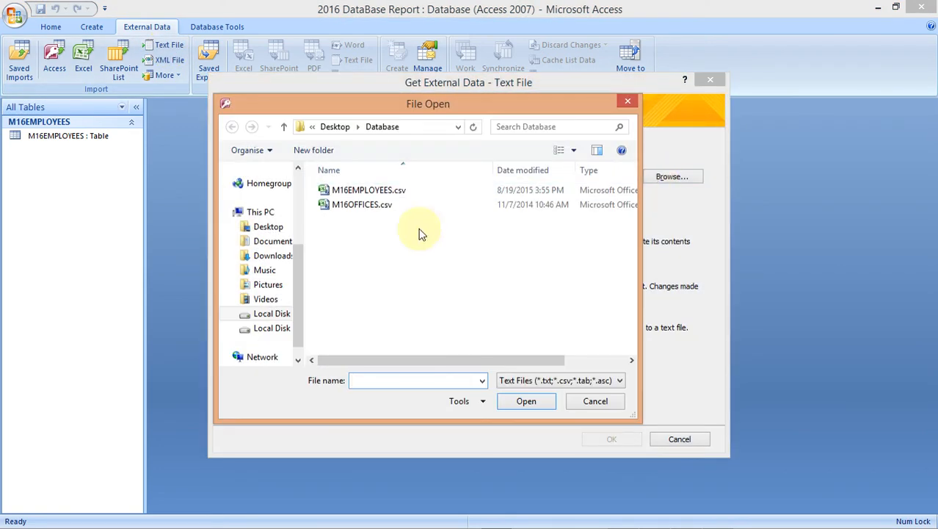
{"action": "left_click", "coordinate": [380, 212]}
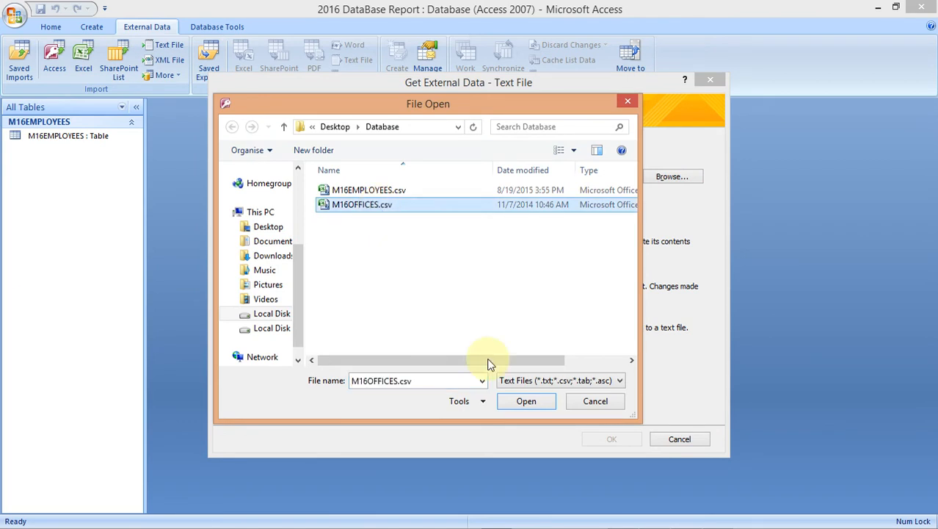
{"action": "left_click", "coordinate": [527, 402]}
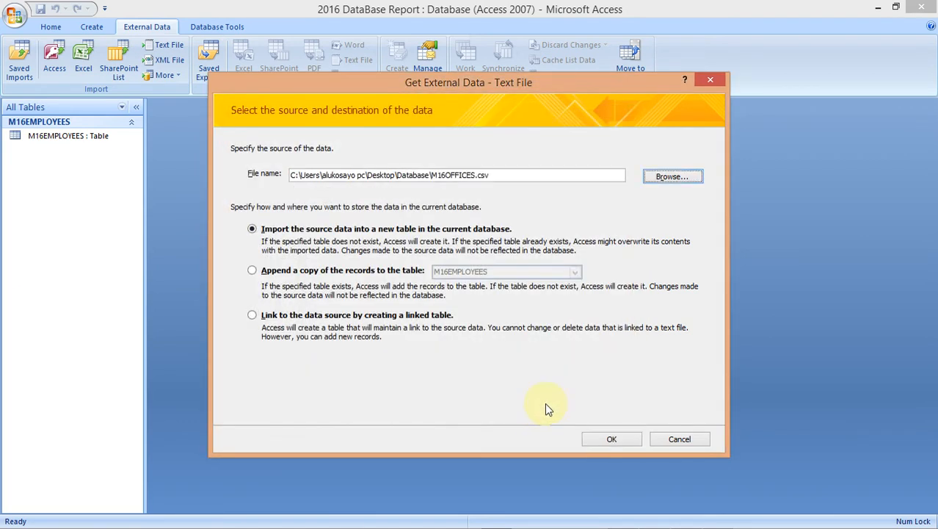
{"action": "left_click", "coordinate": [622, 437]}
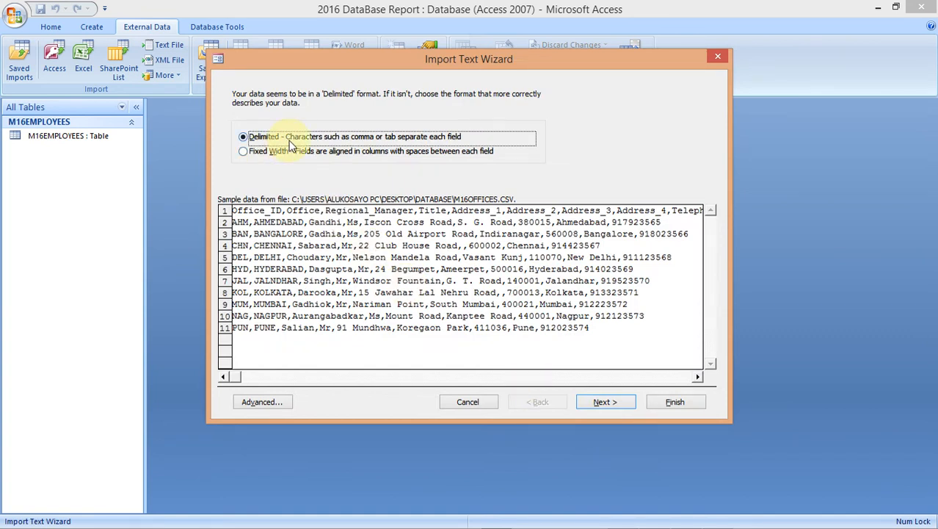
Step: Accept the delimited format with comma for the offices data and mark the first row as containing field names
{"action": "left_click", "coordinate": [601, 402]}
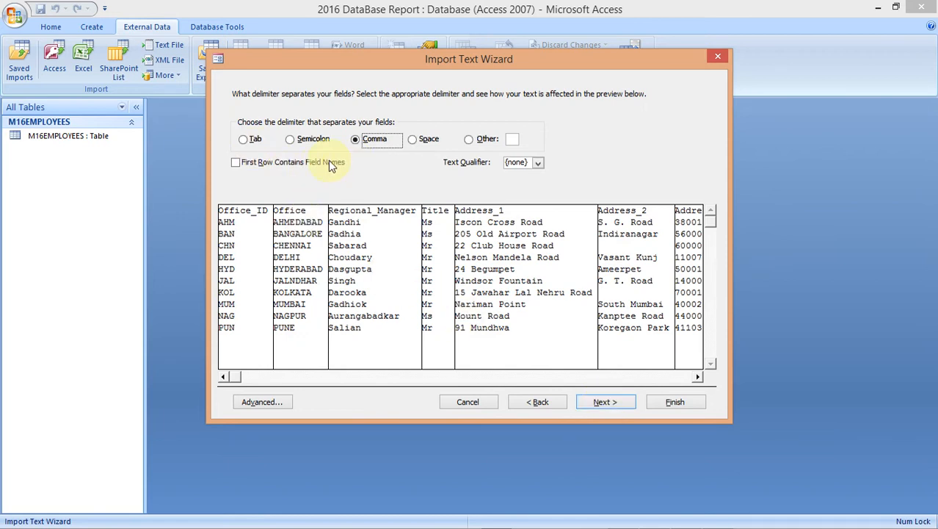
{"action": "left_click", "coordinate": [237, 165]}
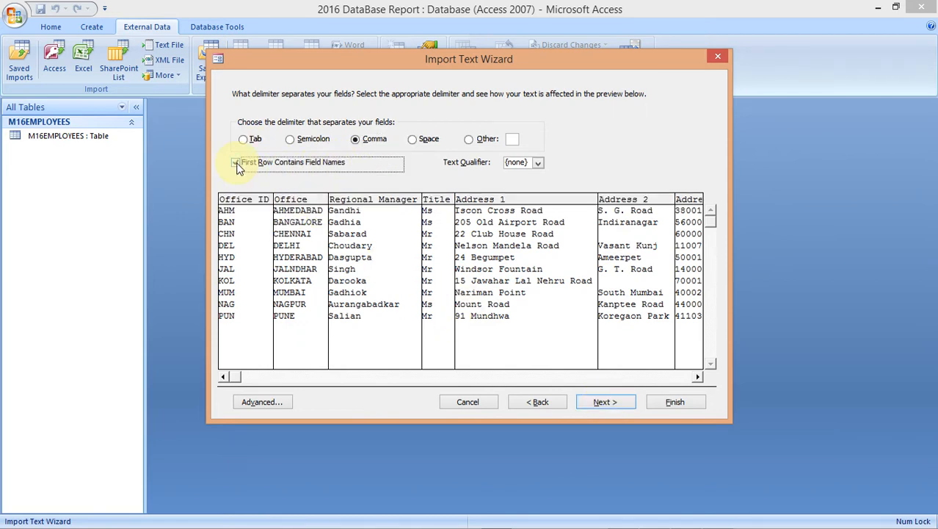
{"action": "left_click", "coordinate": [604, 402]}
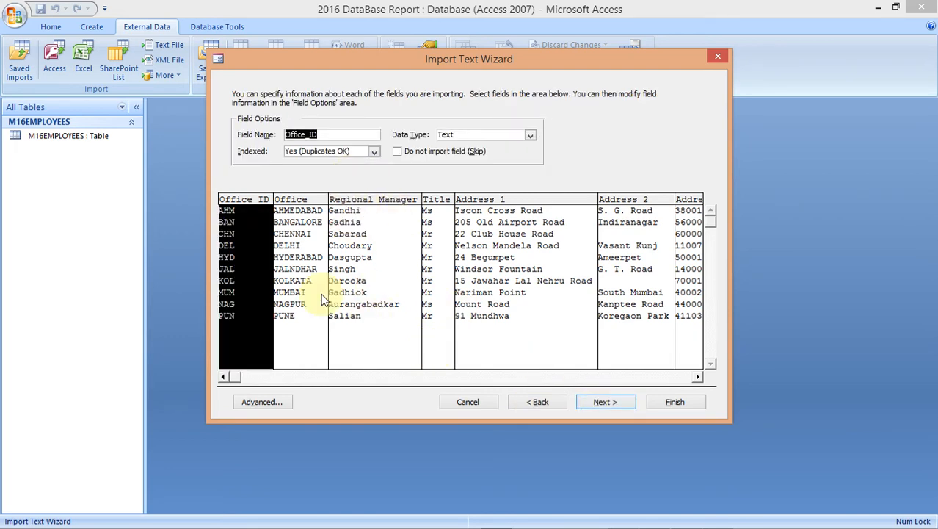
Step: Set the data types of Address_3 and Telephone to Text in the advanced M16OFFICES import specification
{"action": "left_click", "coordinate": [270, 404]}
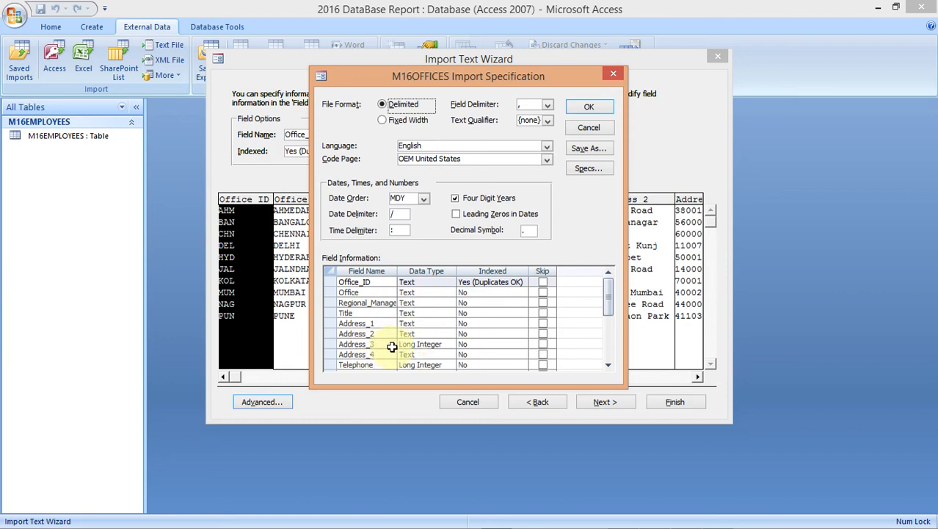
{"action": "left_click", "coordinate": [442, 345]}
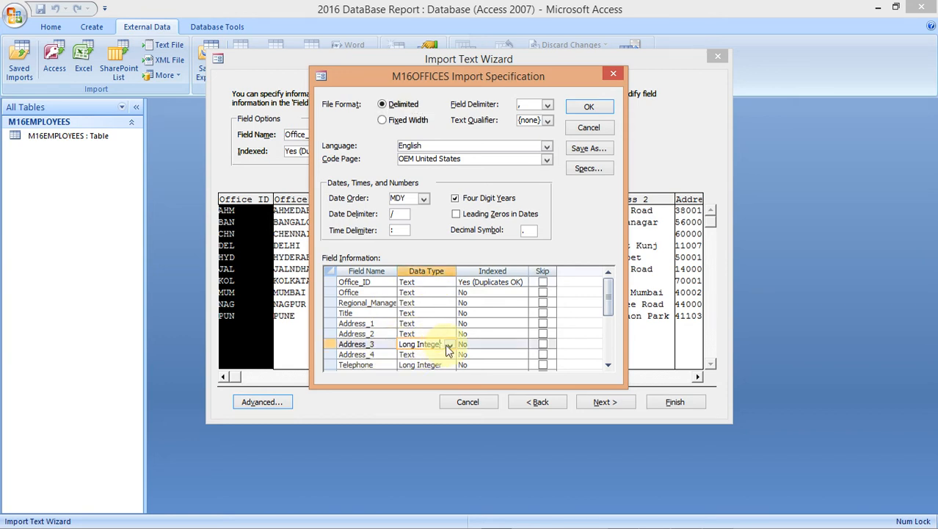
{"action": "left_click", "coordinate": [449, 344]}
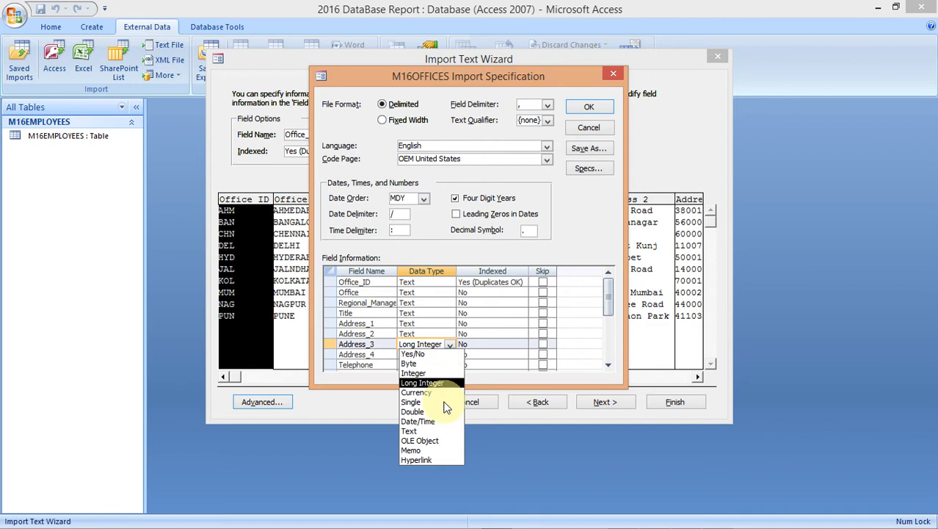
{"action": "left_click", "coordinate": [443, 431]}
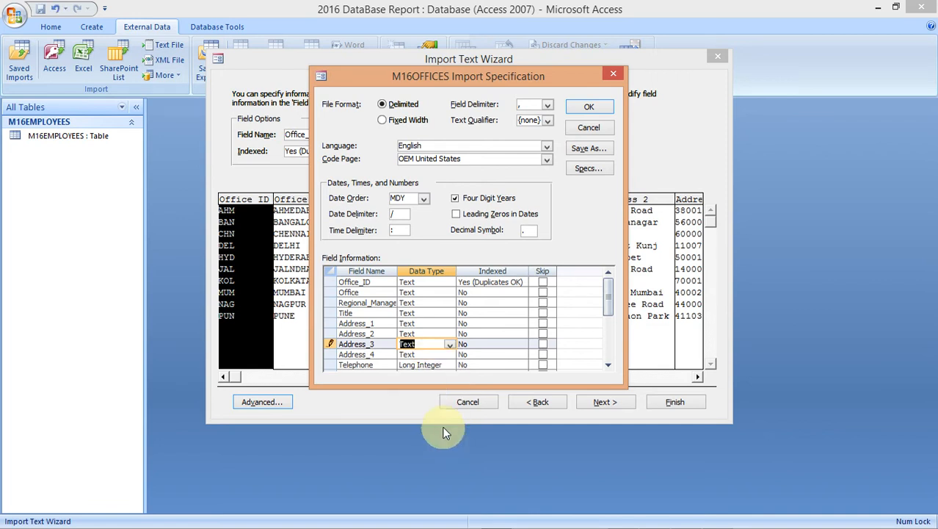
{"action": "left_click", "coordinate": [446, 365]}
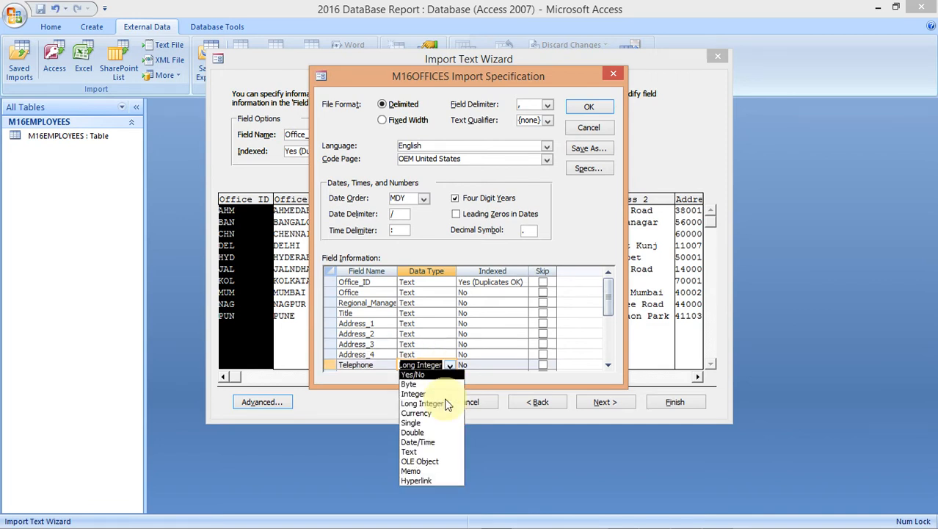
{"action": "left_click", "coordinate": [426, 451]}
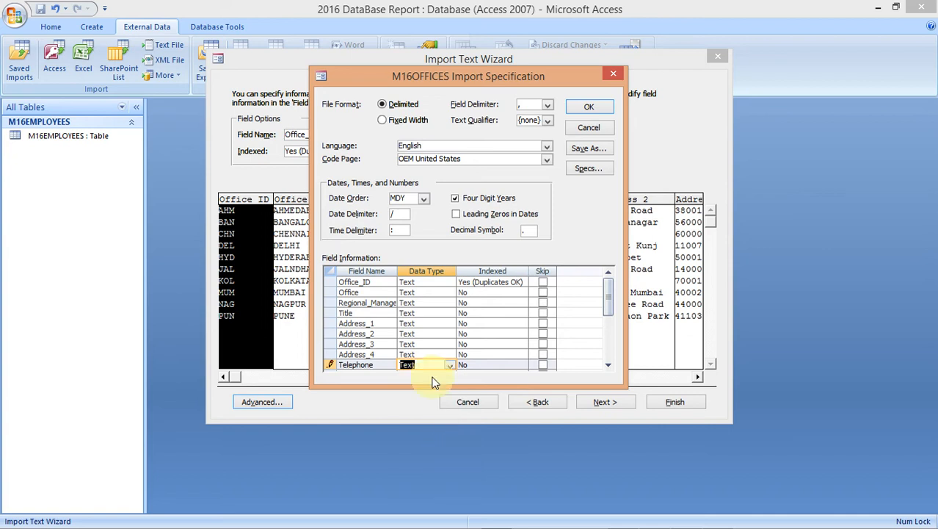
{"action": "left_click", "coordinate": [589, 126]}
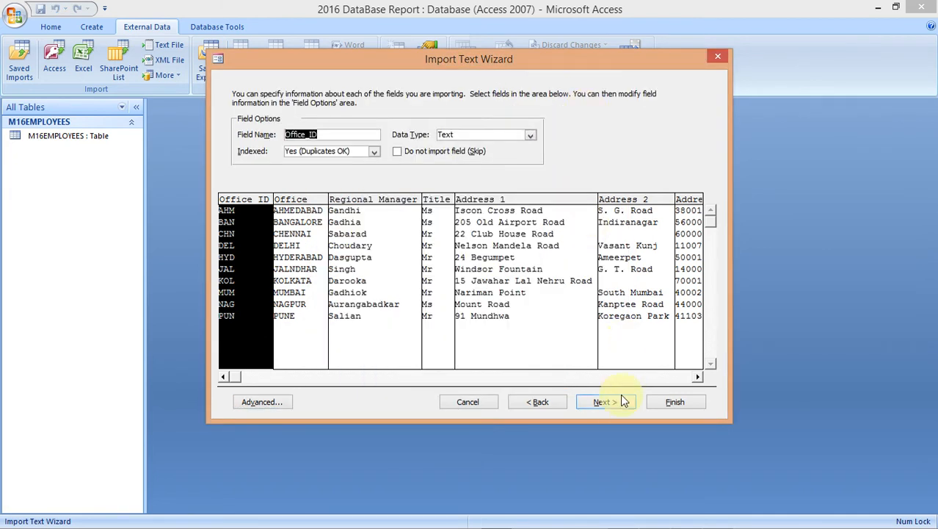
Step: Choose Office_ID as the offices table's own primary key, and check the requirement in the question paper
{"action": "left_click", "coordinate": [602, 403]}
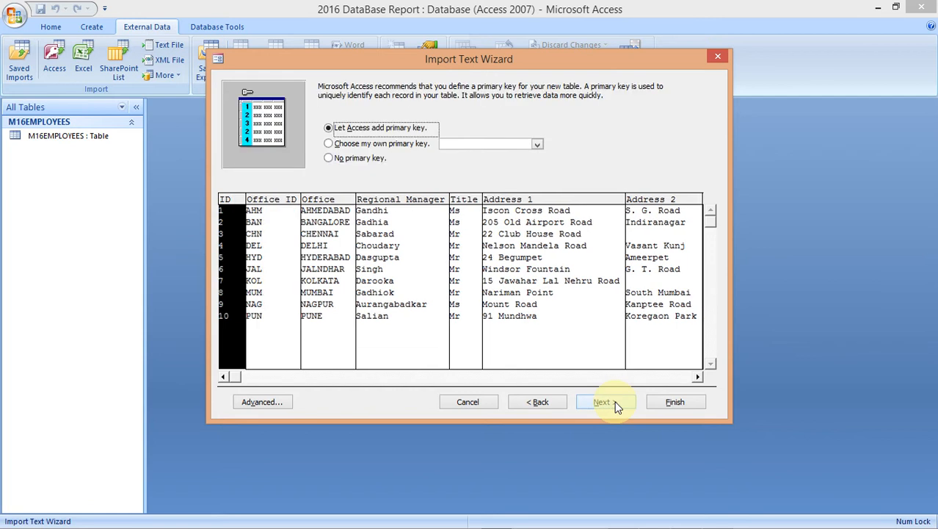
{"action": "left_click", "coordinate": [328, 144]}
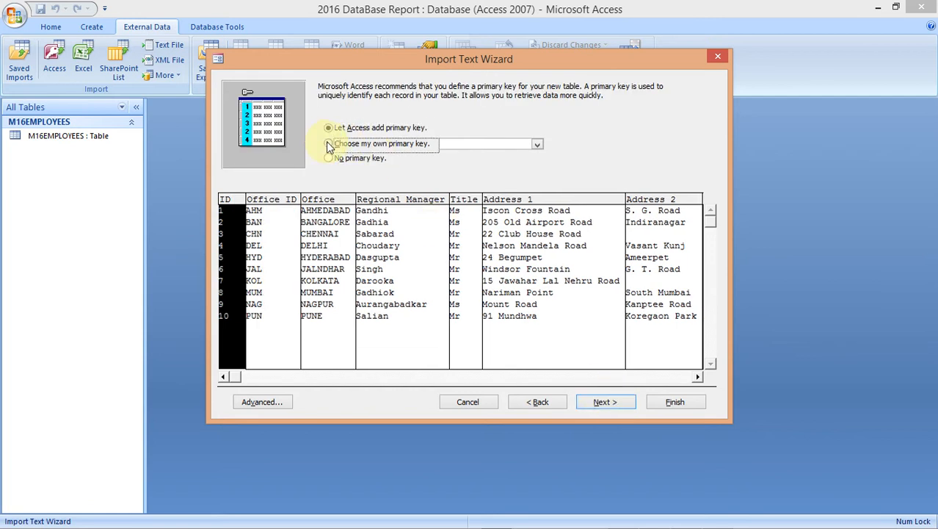
{"action": "mouse_move", "coordinate": [607, 515]}
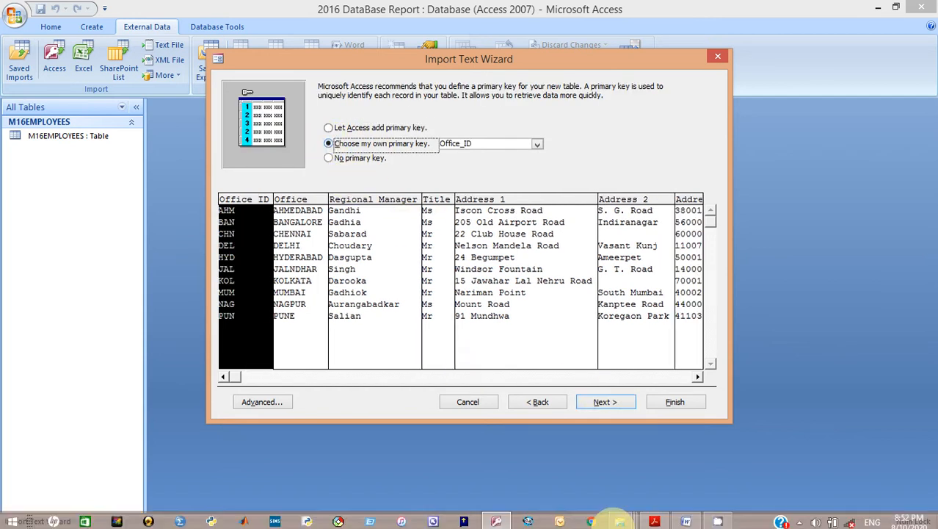
{"action": "left_click", "coordinate": [653, 518]}
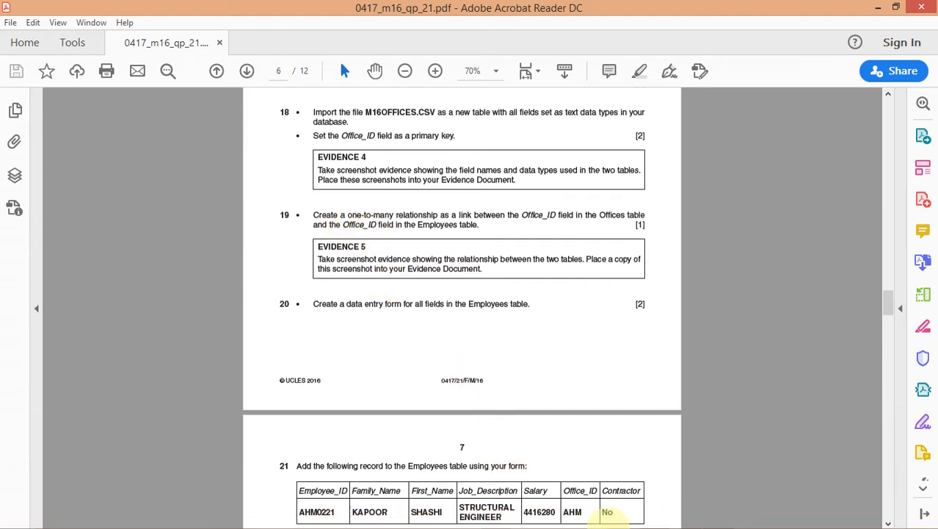
{"action": "mouse_move", "coordinate": [658, 520]}
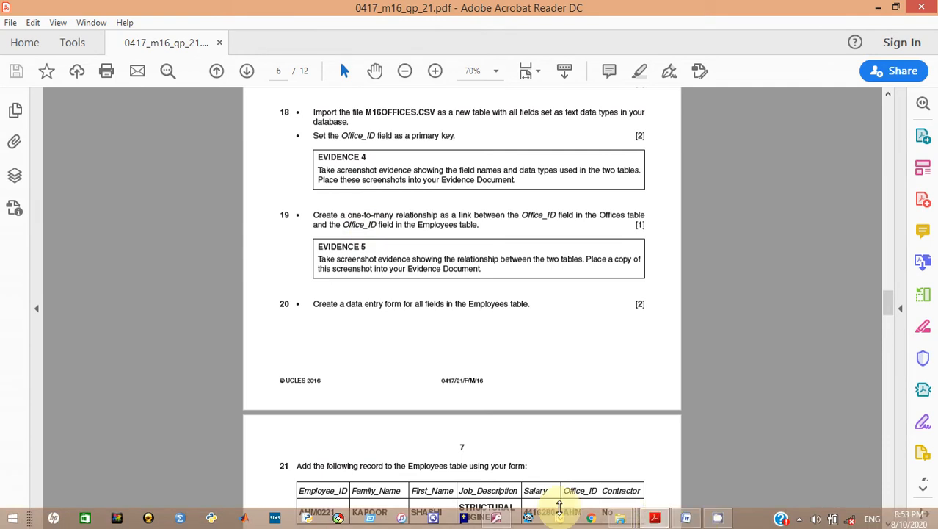
{"action": "mouse_move", "coordinate": [498, 519]}
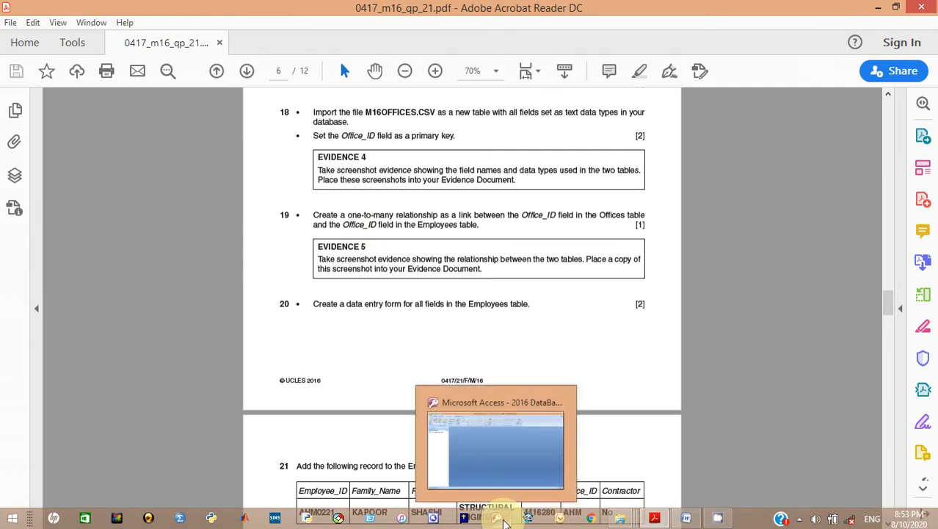
Step: Return to Access, finish importing the offices data into the table M16OFFICES, and close the wizard without saving the import steps
{"action": "left_click", "coordinate": [499, 465]}
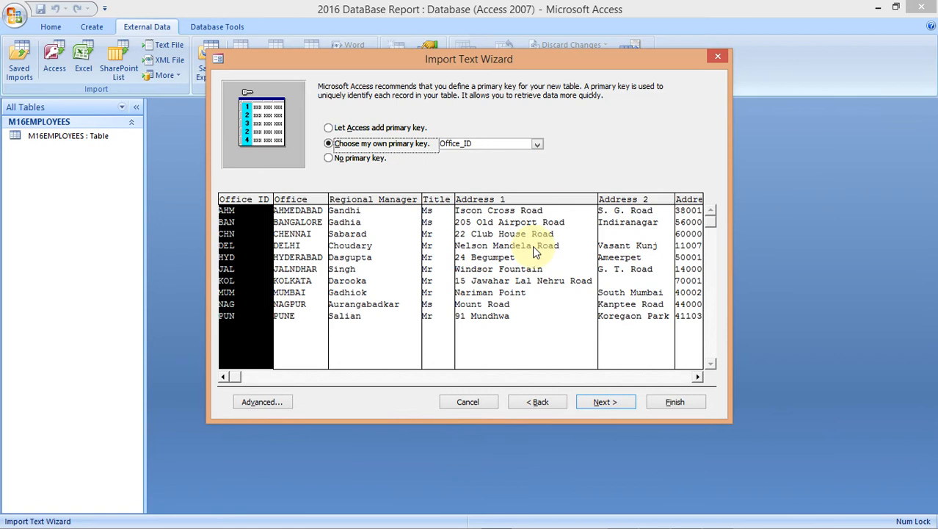
{"action": "left_click", "coordinate": [607, 406]}
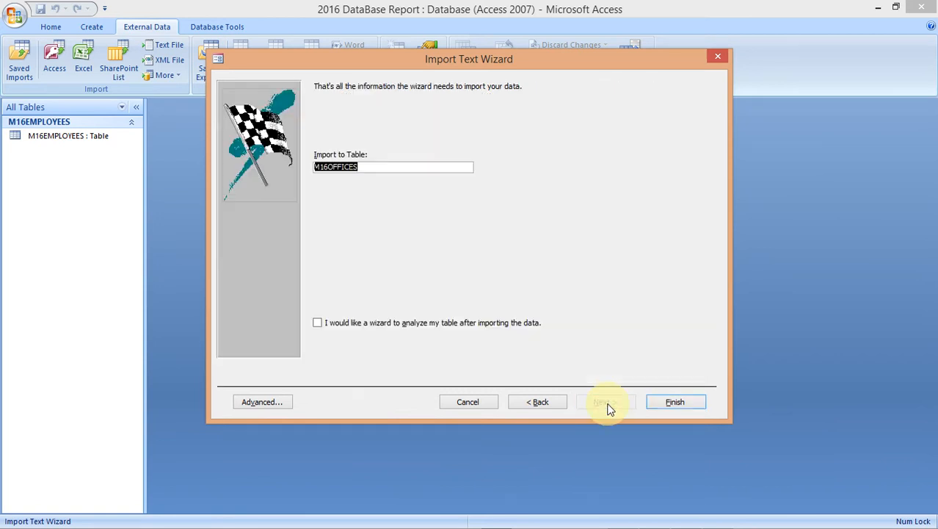
{"action": "left_click", "coordinate": [668, 403]}
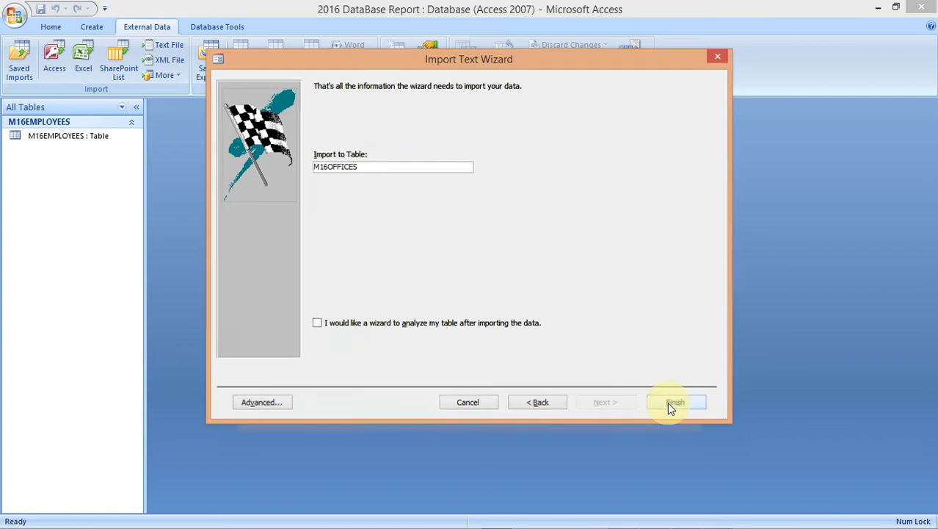
{"action": "left_click", "coordinate": [676, 440]}
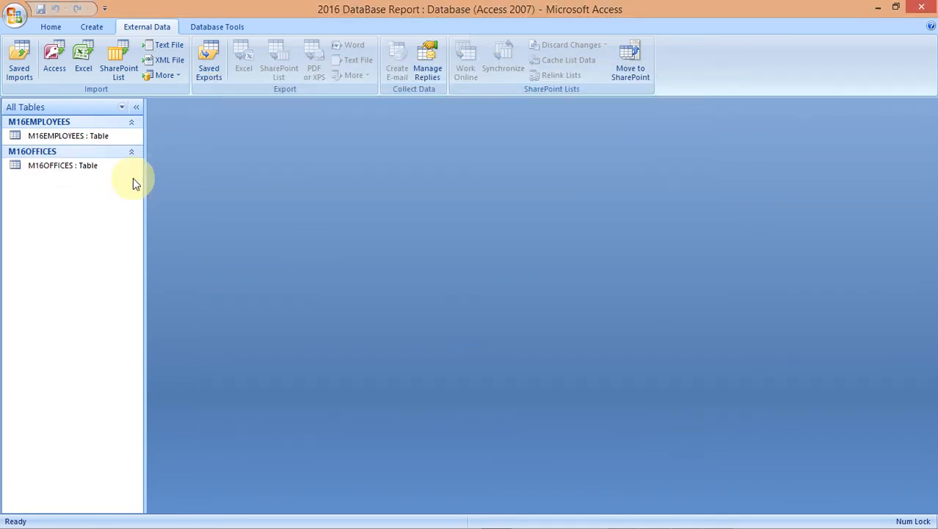
Step: Open the M16EMPLOYEES table in Design View and check its fields against task 17 and the currency instruction in the question paper
{"action": "right_click", "coordinate": [87, 136]}
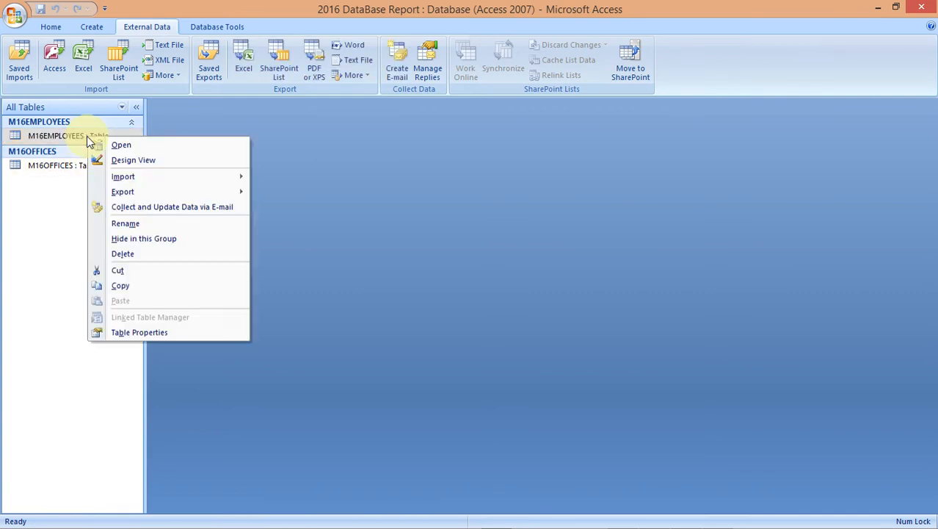
{"action": "left_click", "coordinate": [123, 162]}
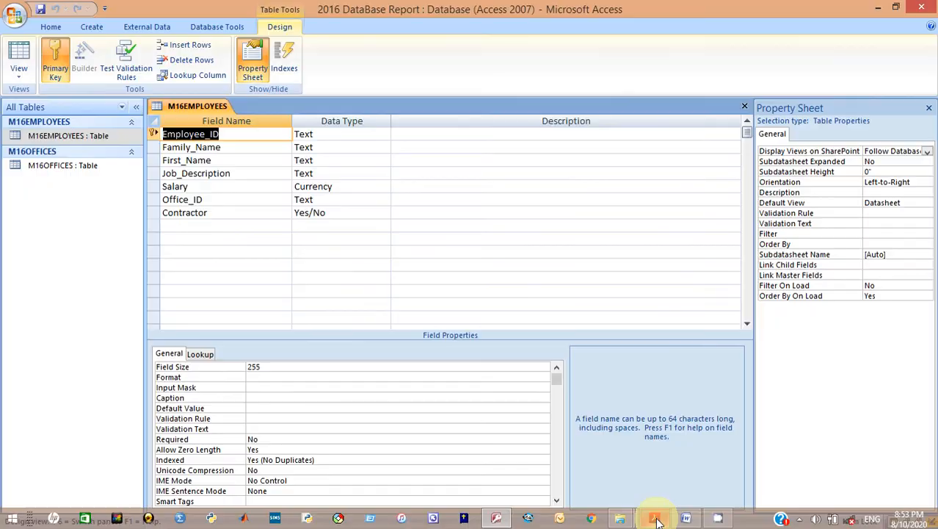
{"action": "left_click", "coordinate": [657, 518]}
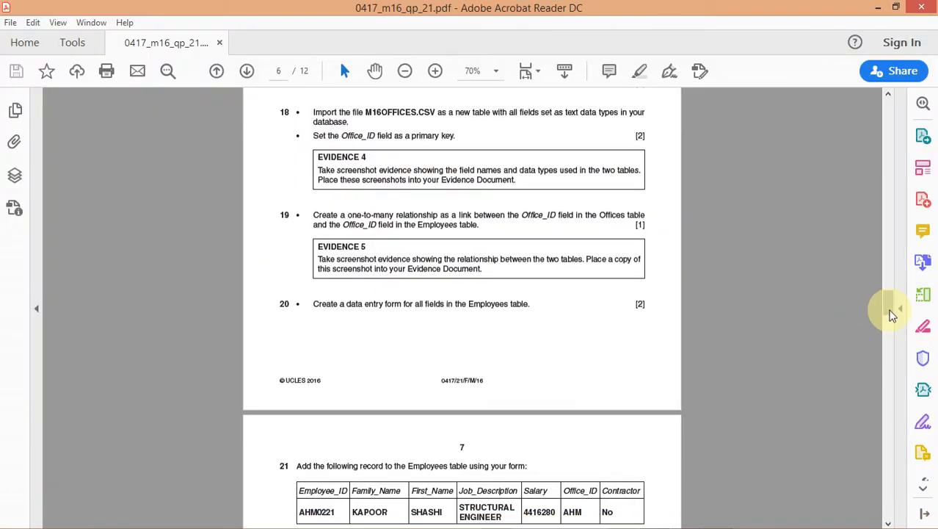
{"action": "left_click_drag", "start_coordinate": [892, 314], "coordinate": [893, 297]}
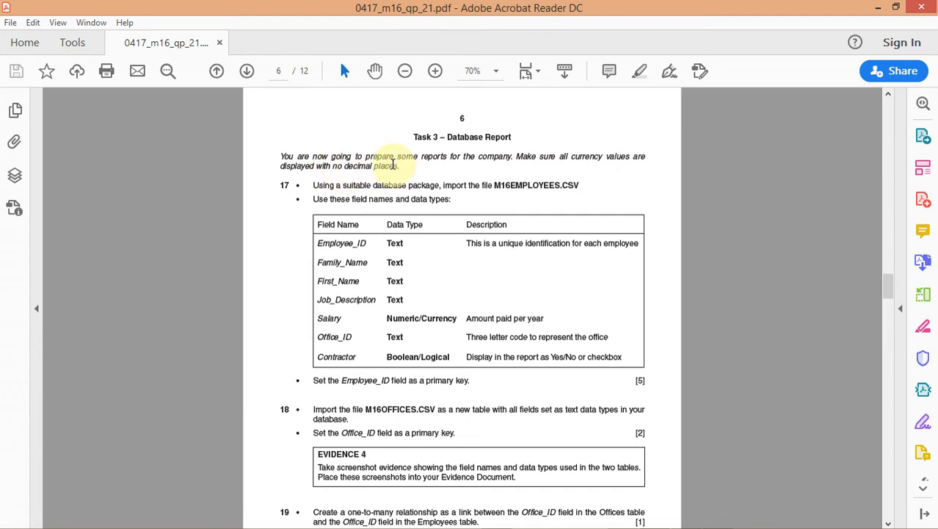
{"action": "mouse_move", "coordinate": [525, 525]}
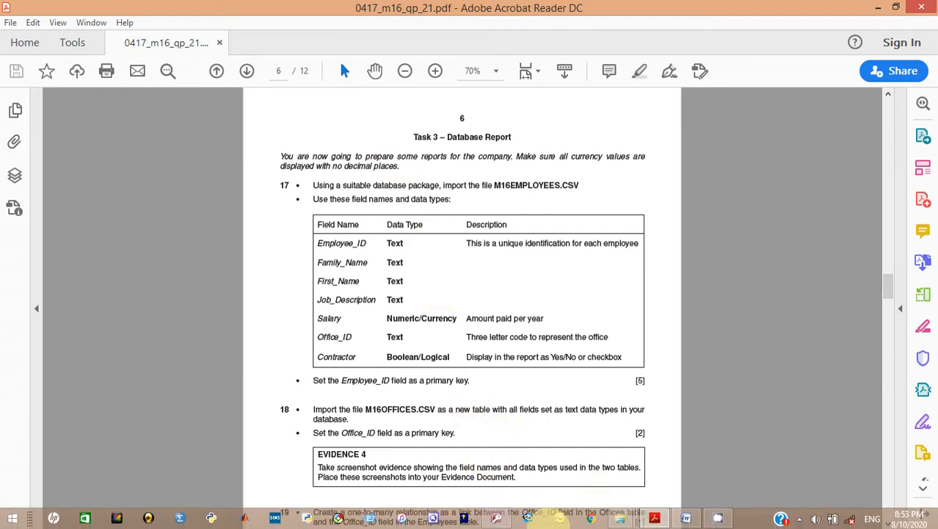
{"action": "left_click", "coordinate": [497, 518]}
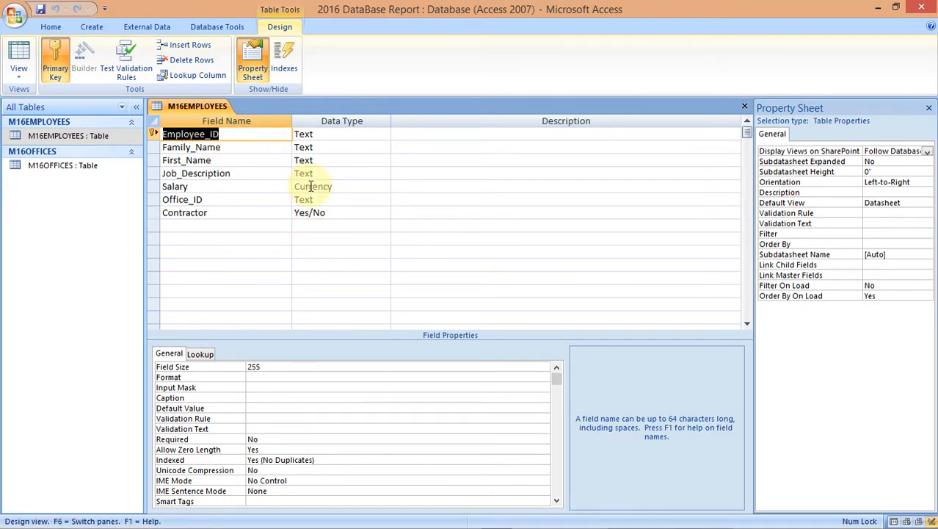
Step: Set the decimal places of the Salary currency field to 0 in the M16EMPLOYEES table
{"action": "left_click", "coordinate": [336, 186]}
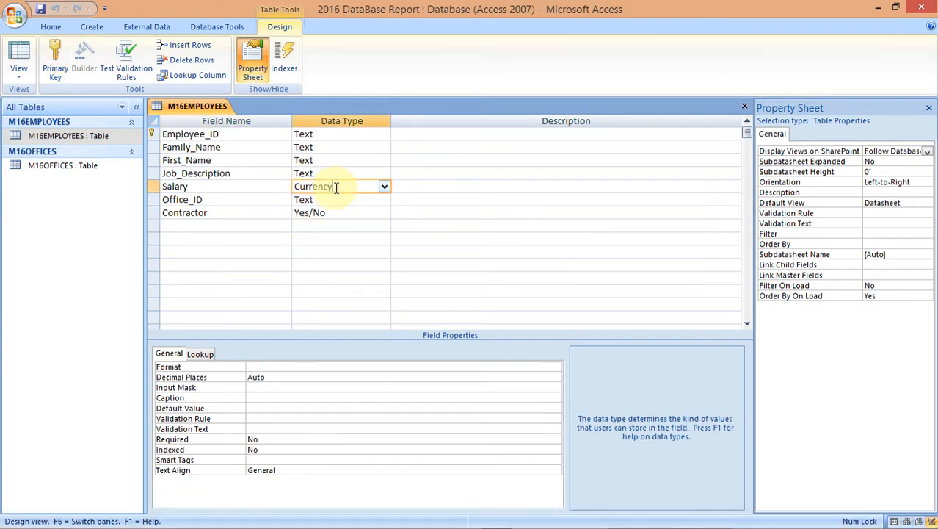
{"action": "left_click", "coordinate": [279, 367]}
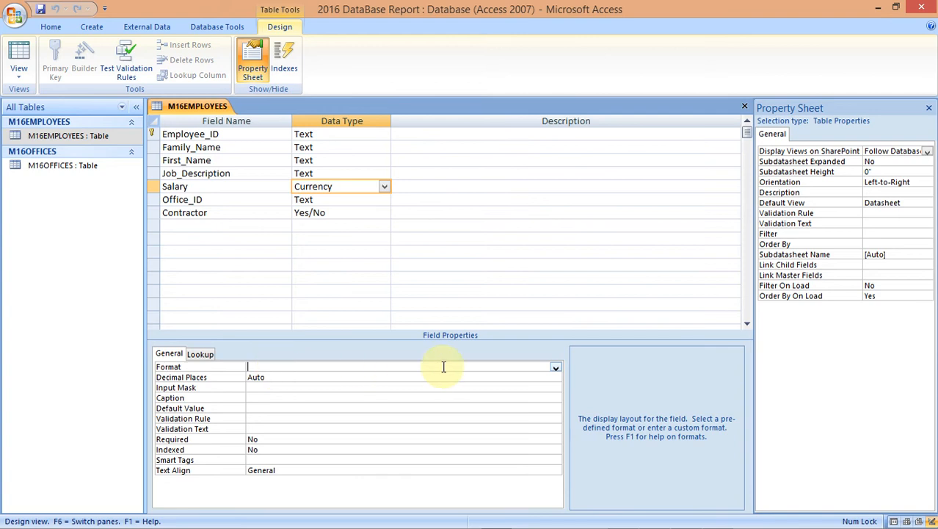
{"action": "left_click", "coordinate": [556, 368]}
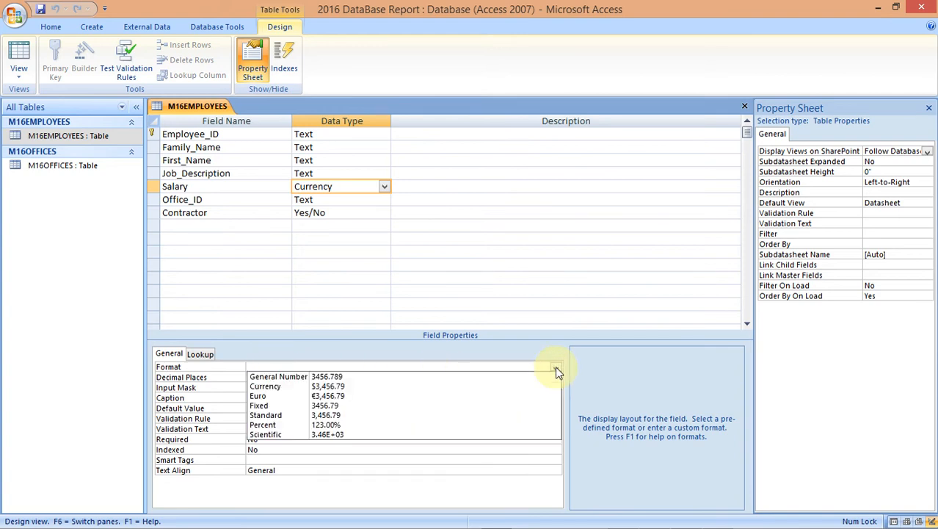
{"action": "left_click", "coordinate": [556, 369]}
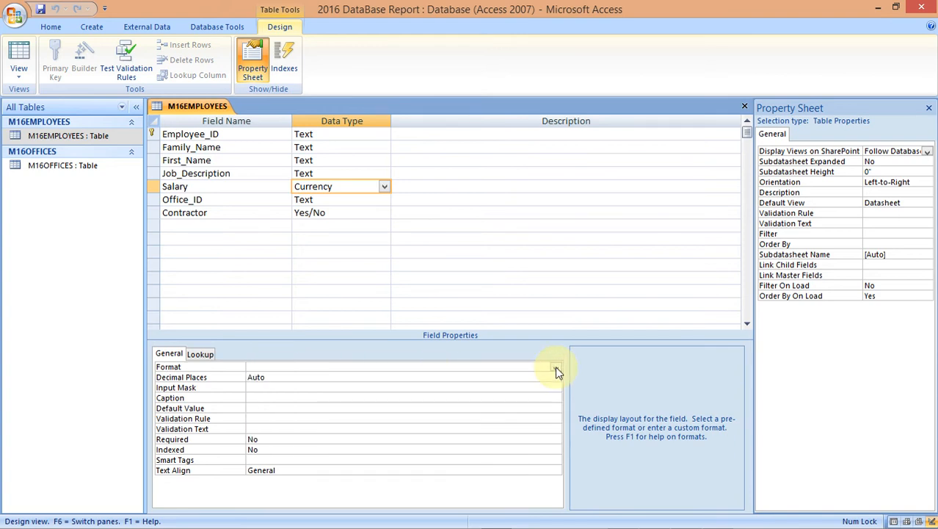
{"action": "left_click", "coordinate": [555, 376]}
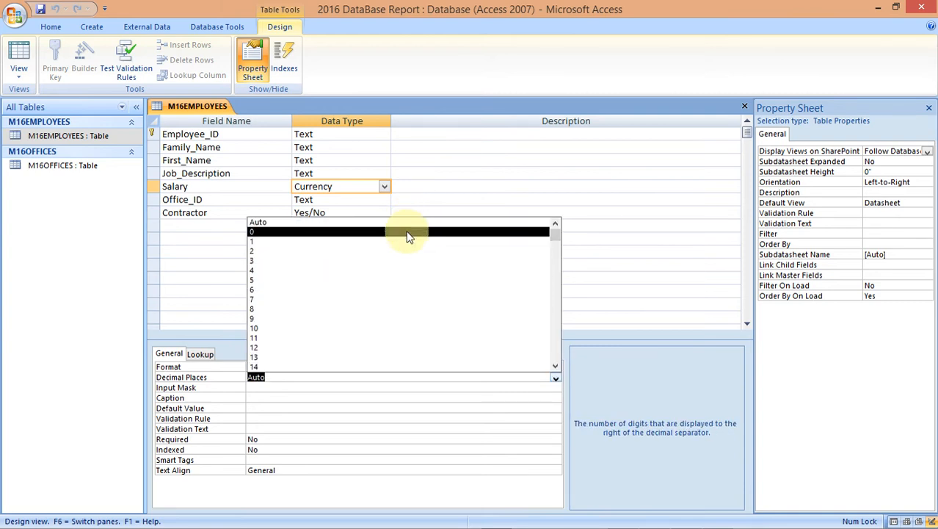
{"action": "left_click", "coordinate": [409, 232]}
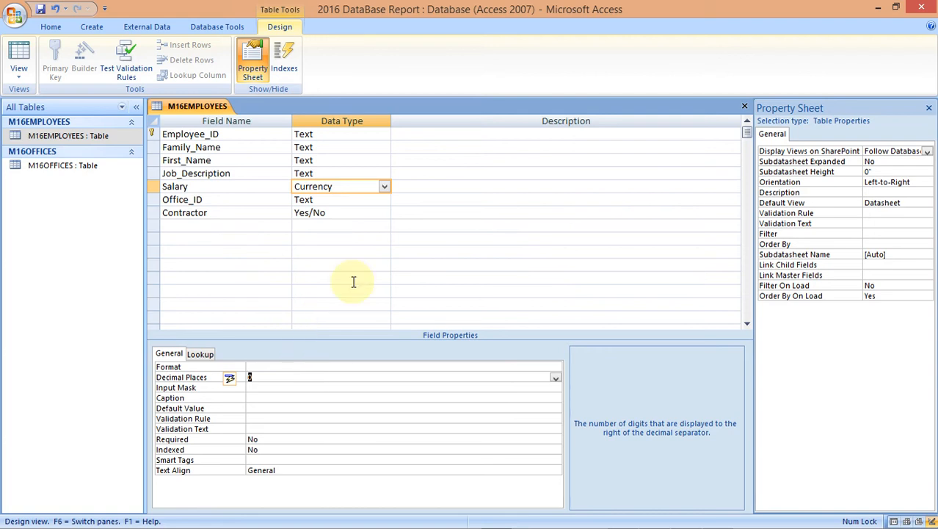
Step: Set the format of the Contractor field to Yes/No, keeping its Yes/No data type
{"action": "left_click", "coordinate": [383, 213]}
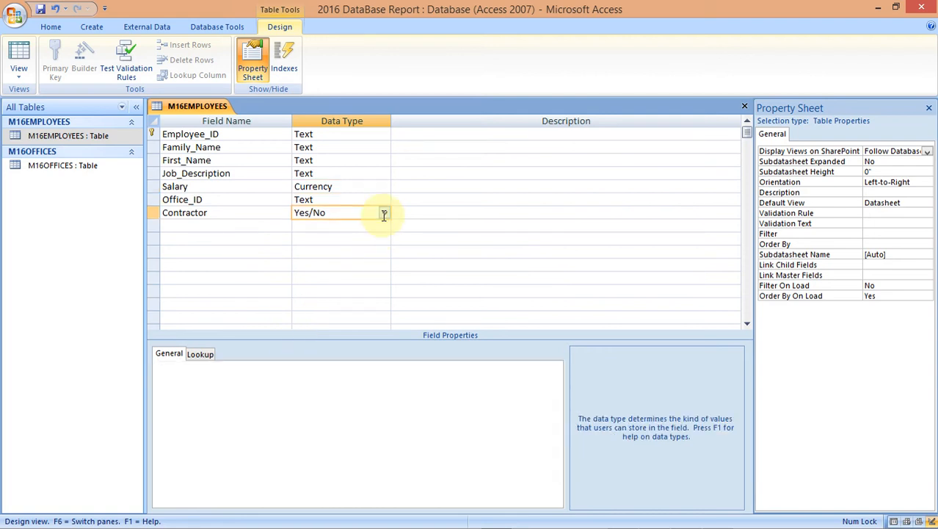
{"action": "left_click", "coordinate": [384, 213]}
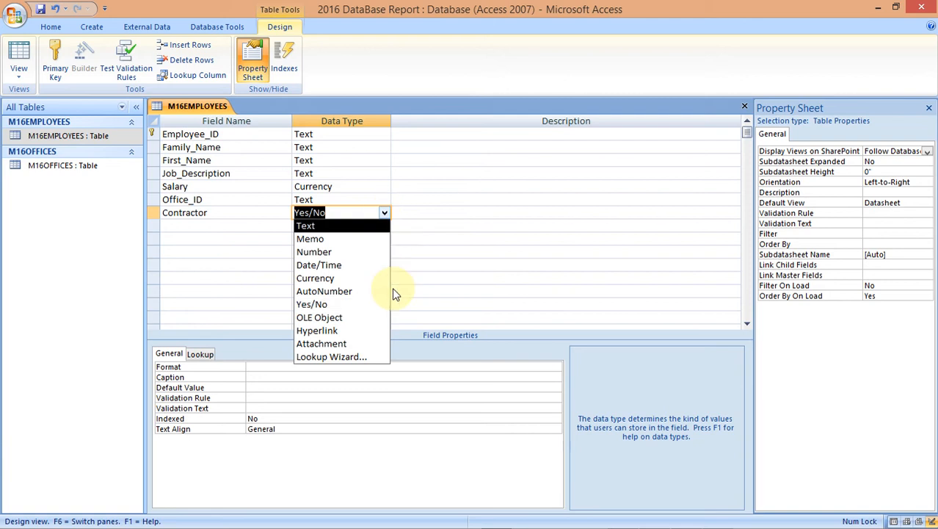
{"action": "left_click", "coordinate": [451, 367]}
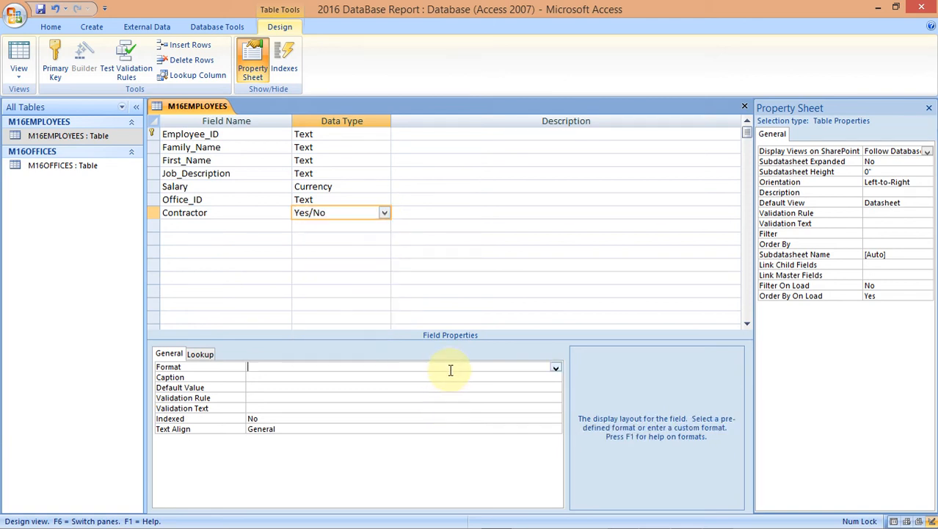
{"action": "left_click", "coordinate": [556, 370]}
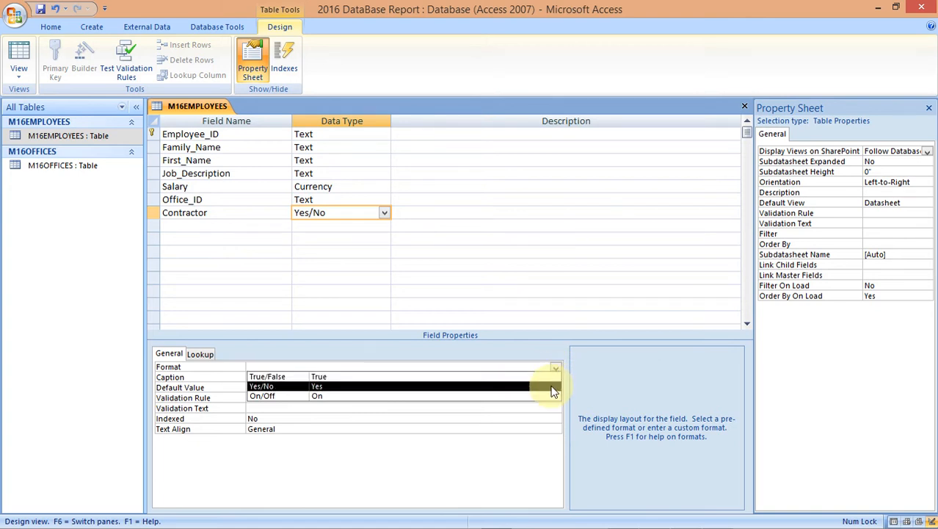
{"action": "left_click", "coordinate": [554, 387]}
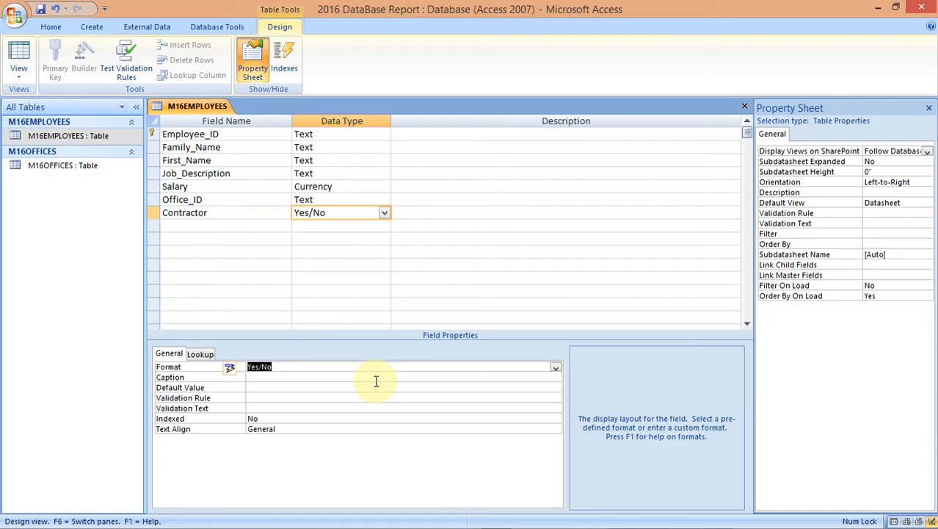
Step: Copy a screenshot of the M16EMPLOYEES field names, data types and field properties, and paste it below "Structure of the two tables" in M16EVIDENCE.rtf
{"action": "key", "text": "Print"}
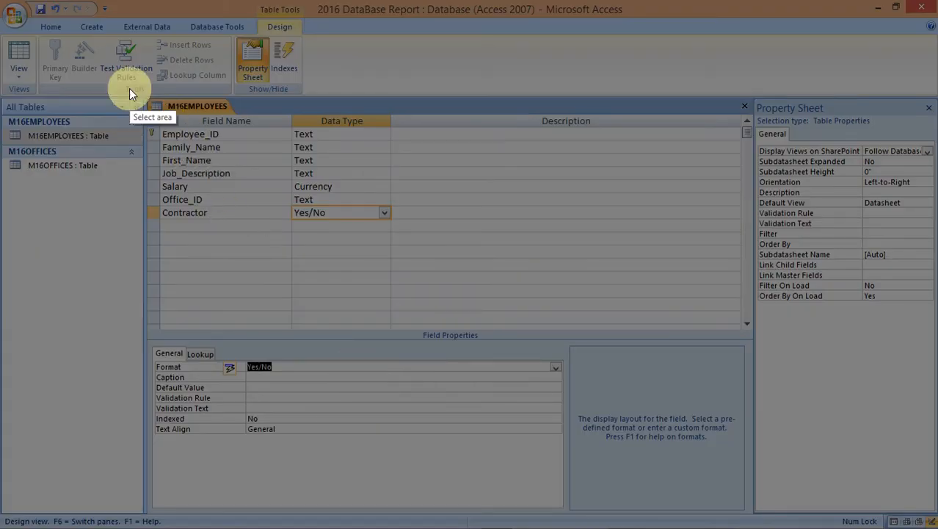
{"action": "left_click_drag", "start_coordinate": [147, 98], "coordinate": [391, 436]}
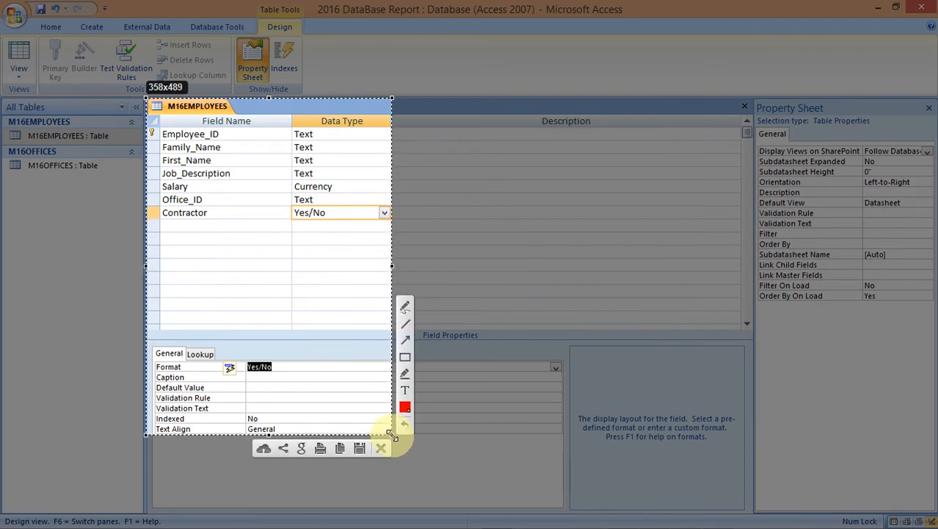
{"action": "left_click", "coordinate": [340, 448]}
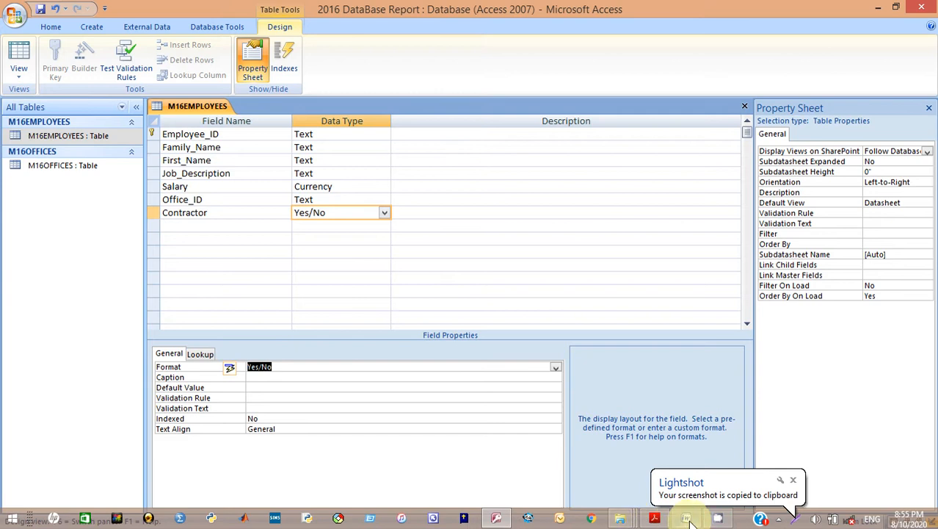
{"action": "mouse_move", "coordinate": [686, 519]}
{"action": "left_click", "coordinate": [684, 486]}
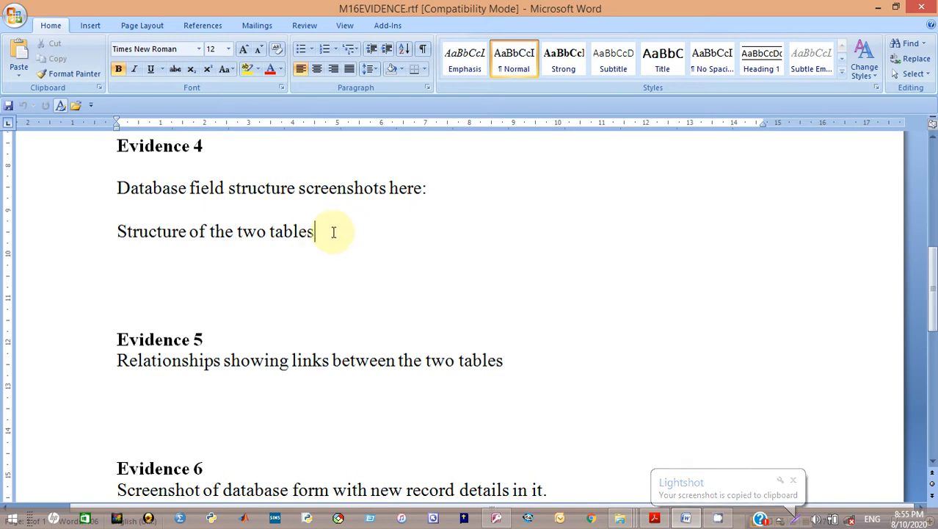
{"action": "key", "text": "Return"}
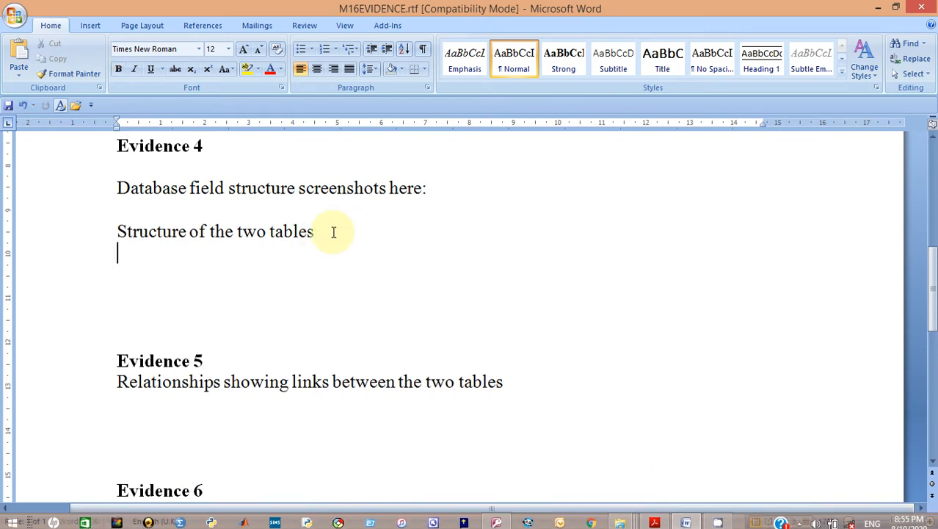
{"action": "key", "text": "ctrl+v"}
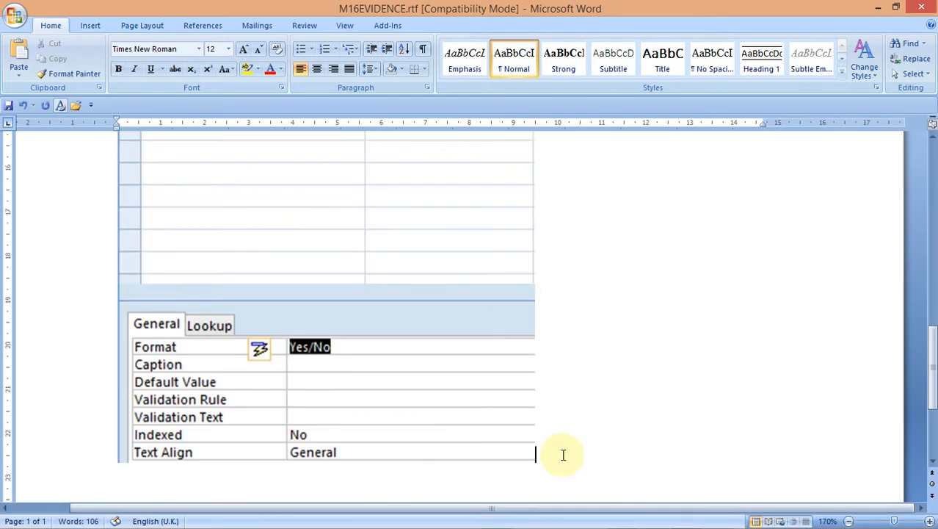
Step: Shrink the pasted M16EMPLOYEES screenshot proportionally, reduce its height further, and place the cursor on the line below it
{"action": "left_click", "coordinate": [496, 442]}
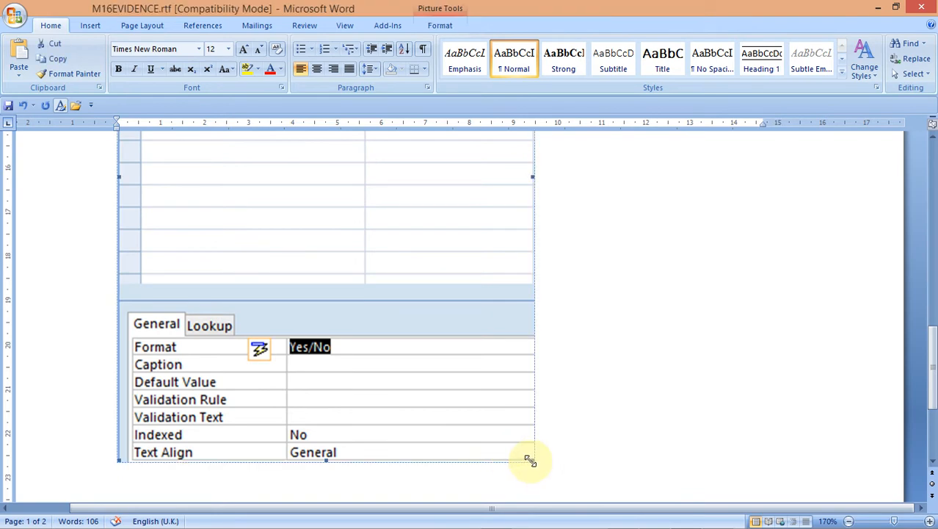
{"action": "left_click_drag", "start_coordinate": [530, 460], "coordinate": [421, 174]}
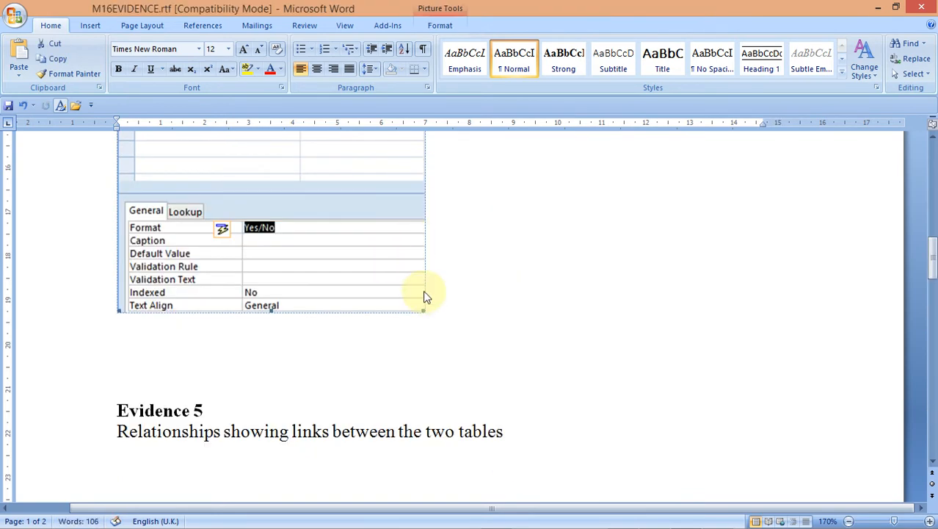
{"action": "left_click_drag", "start_coordinate": [422, 308], "coordinate": [368, 224]}
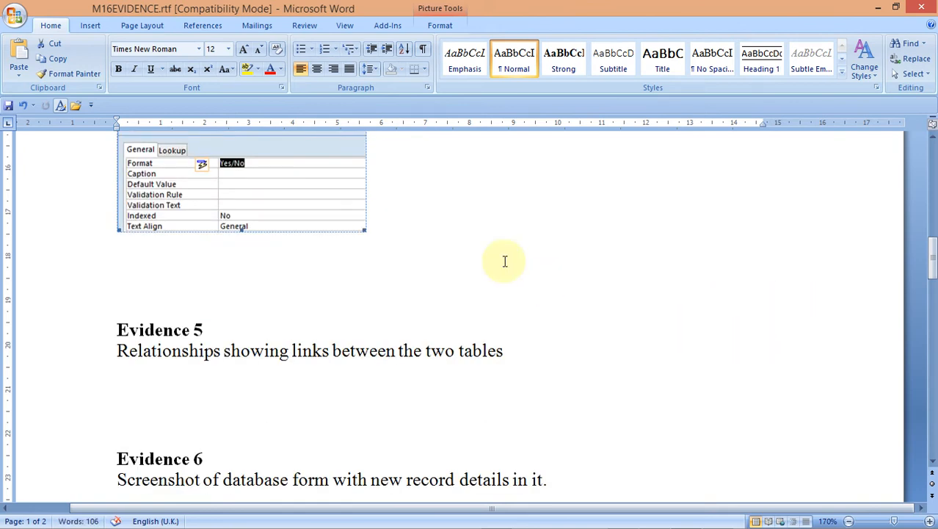
{"action": "mouse_move", "coordinate": [932, 257]}
{"action": "left_mouse_down"}
{"action": "mouse_move", "coordinate": [933, 166]}
{"action": "mouse_move", "coordinate": [932, 241]}
{"action": "left_mouse_up"}
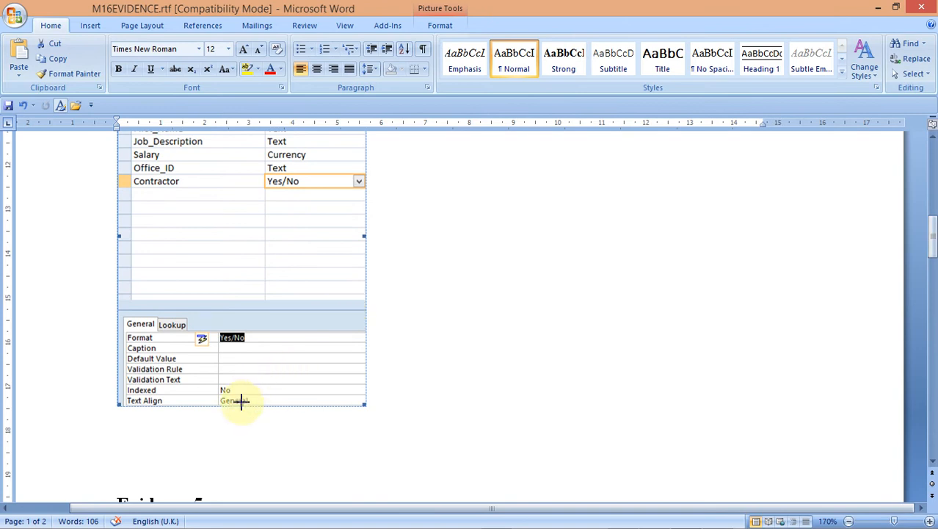
{"action": "left_click_drag", "start_coordinate": [241, 401], "coordinate": [247, 300]}
{"action": "left_click", "coordinate": [479, 307]}
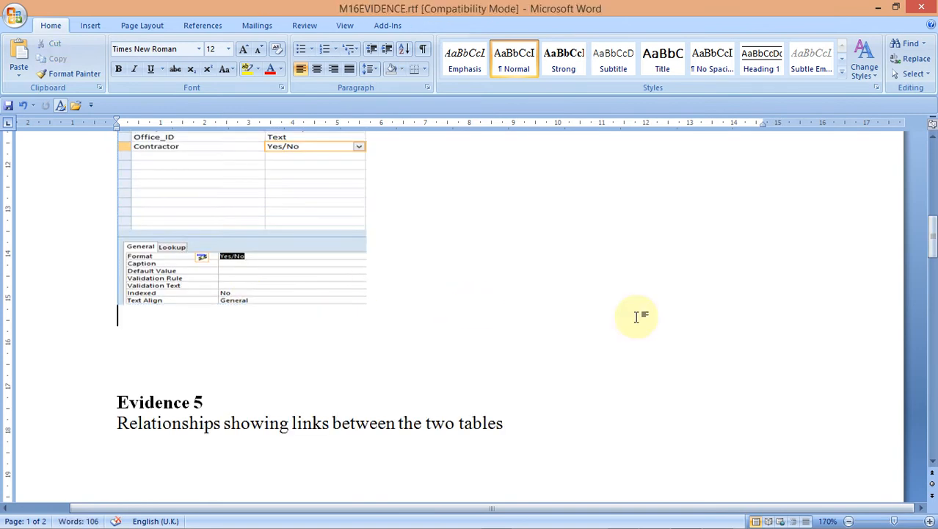
Step: Switch back to Access and save the M16EMPLOYEES table design
{"action": "mouse_move", "coordinate": [693, 524]}
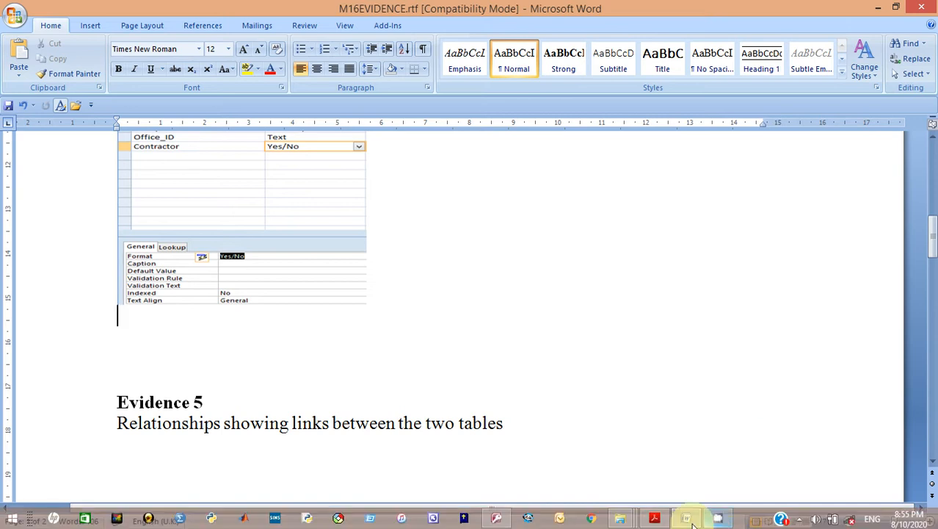
{"action": "left_click", "coordinate": [497, 519]}
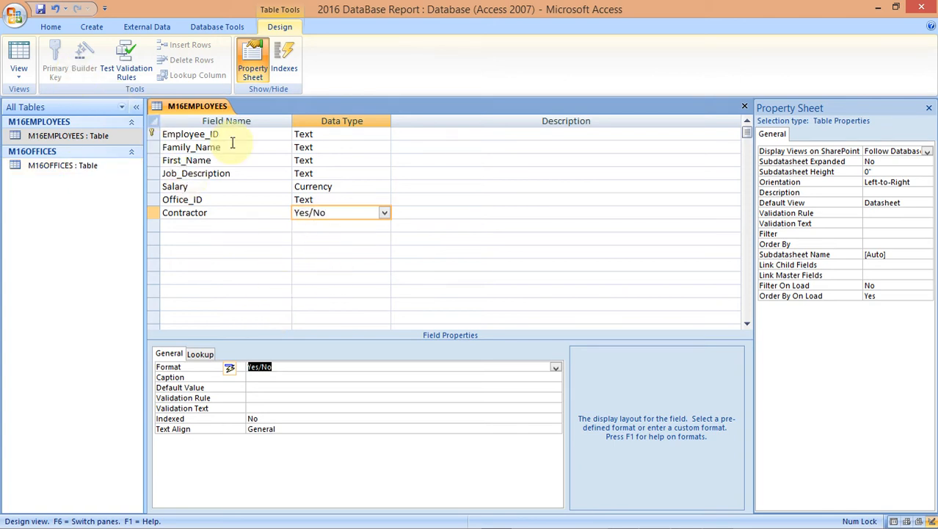
{"action": "left_click", "coordinate": [41, 10]}
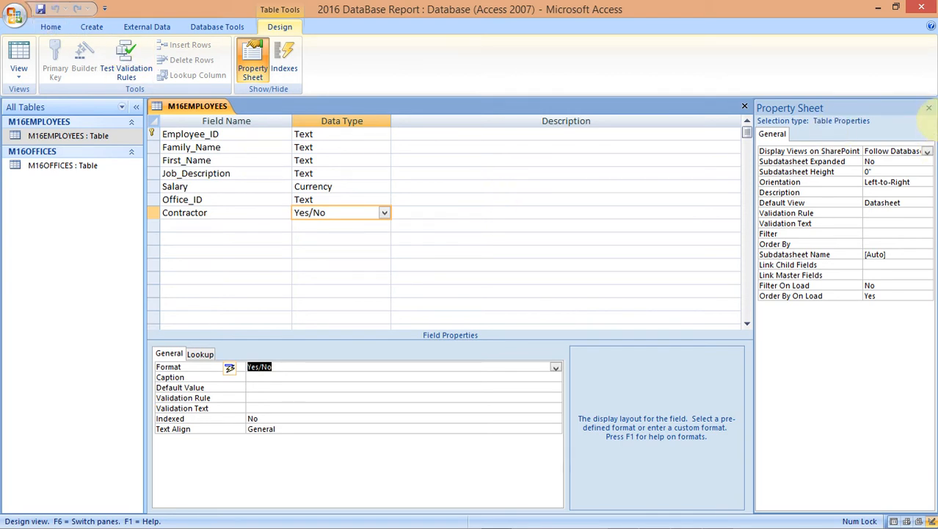
Step: Close the property sheet and the M16EMPLOYEES table, and open the M16OFFICES table in Design View
{"action": "left_click", "coordinate": [929, 108]}
{"action": "left_click", "coordinate": [930, 109]}
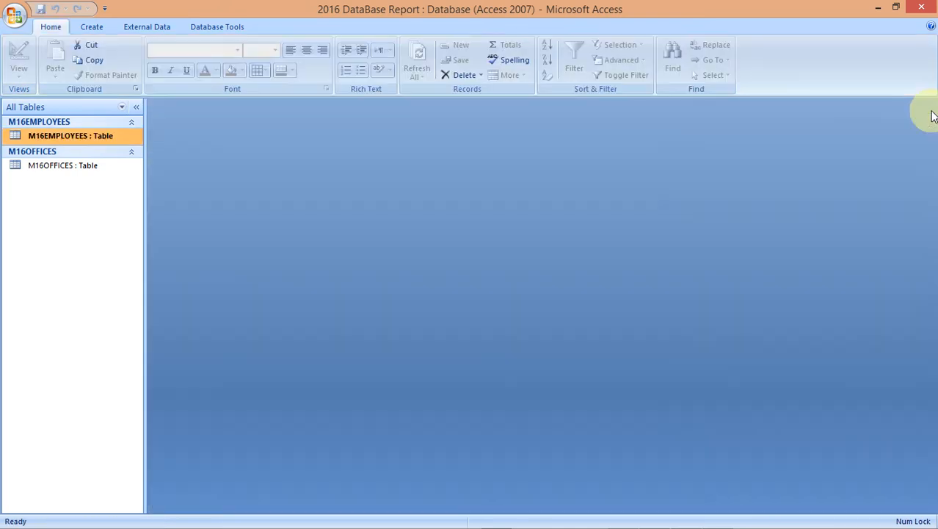
{"action": "left_click", "coordinate": [71, 169]}
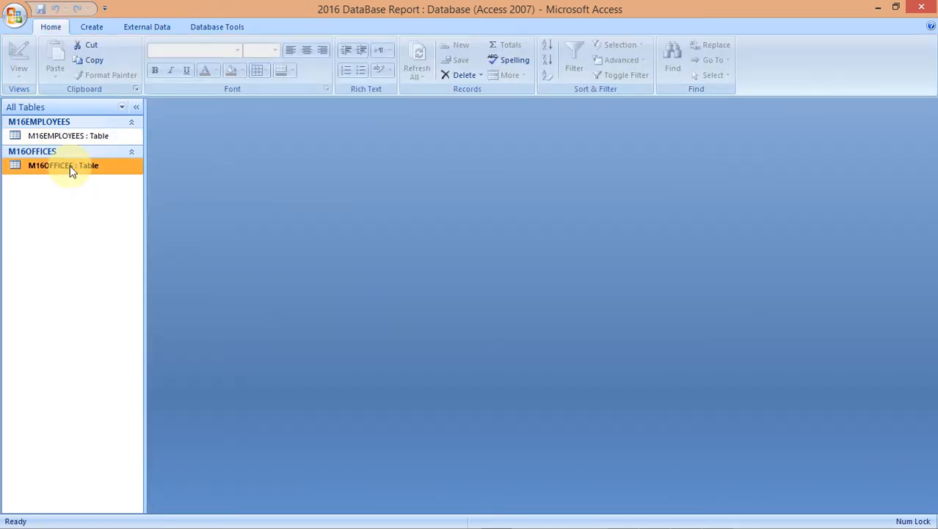
{"action": "right_click", "coordinate": [71, 168]}
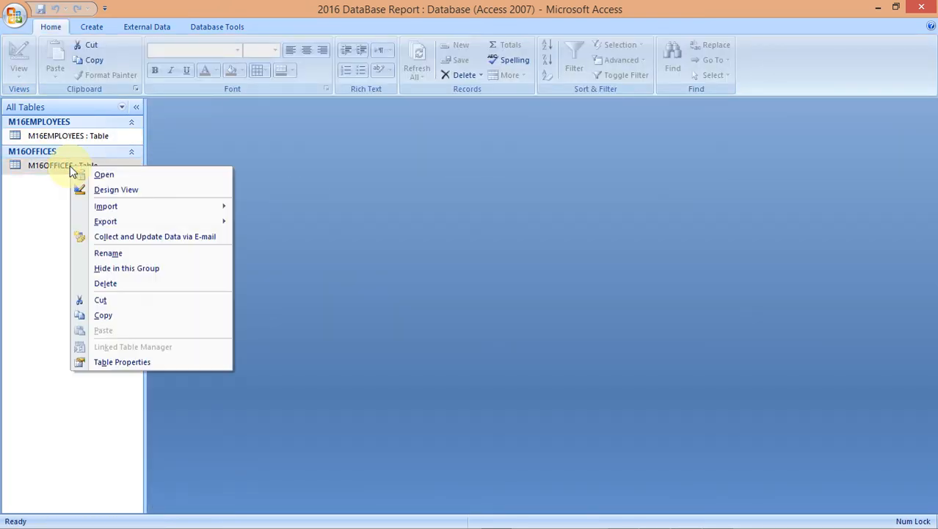
{"action": "left_click", "coordinate": [109, 191]}
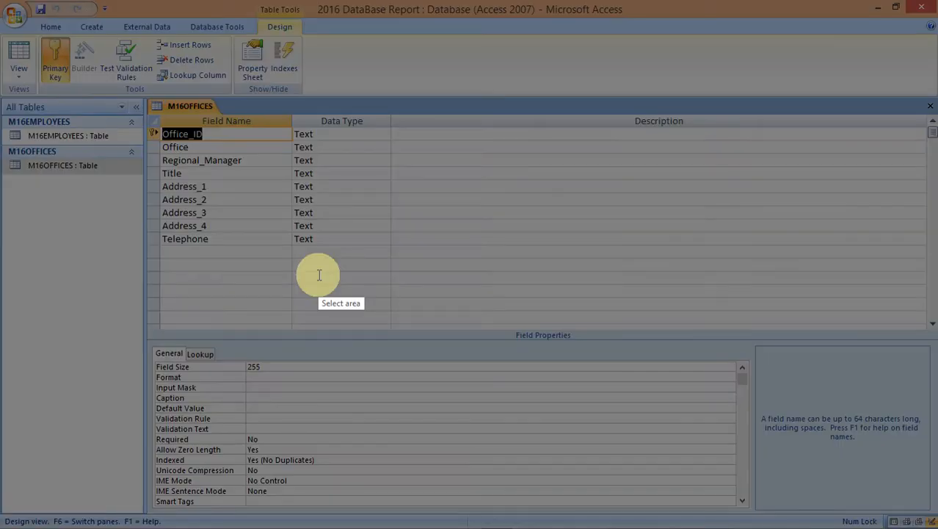
Step: Copy a screenshot of the M16OFFICES field names and data types, and paste it below the M16EMPLOYEES screenshot in M16EVIDENCE.rtf
{"action": "mouse_move", "coordinate": [144, 98]}
{"action": "left_mouse_down"}
{"action": "mouse_move", "coordinate": [157, 204]}
{"action": "mouse_move", "coordinate": [231, 376]}
{"action": "mouse_move", "coordinate": [389, 371]}
{"action": "left_mouse_up"}
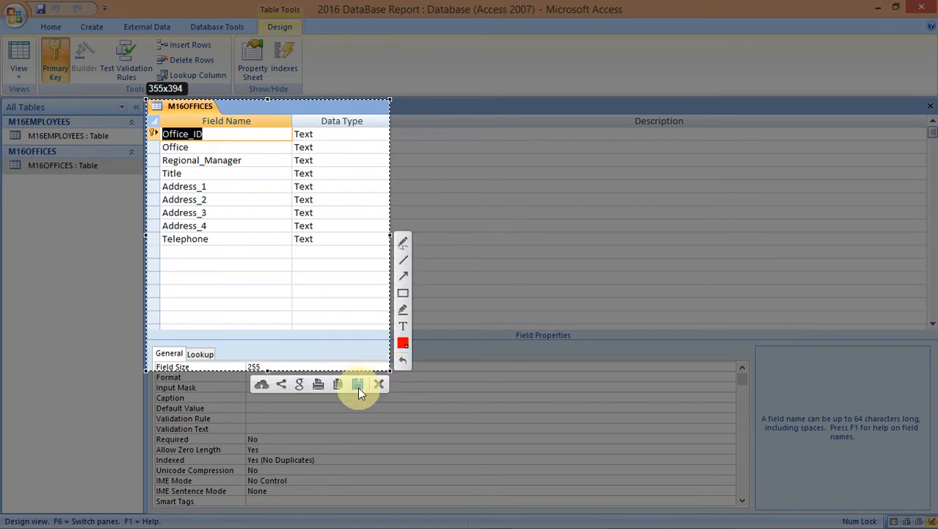
{"action": "left_click", "coordinate": [337, 384]}
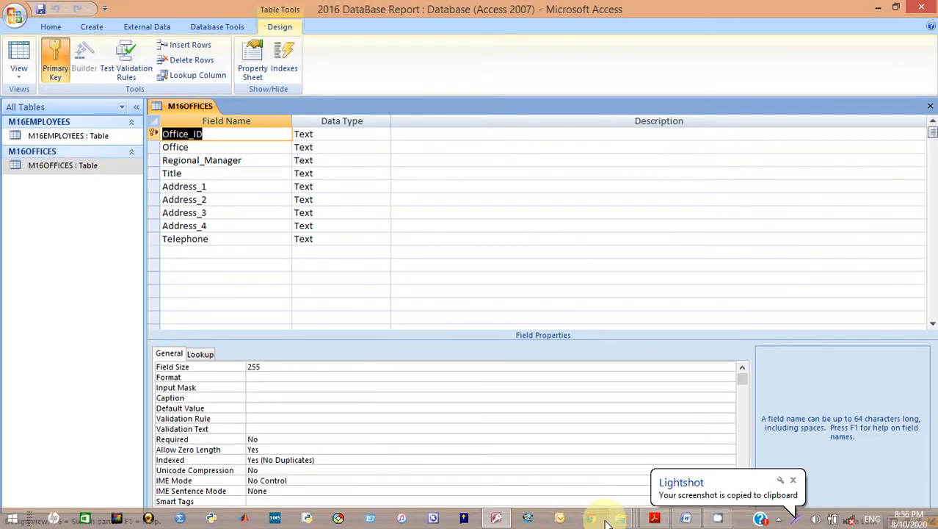
{"action": "left_click", "coordinate": [684, 518]}
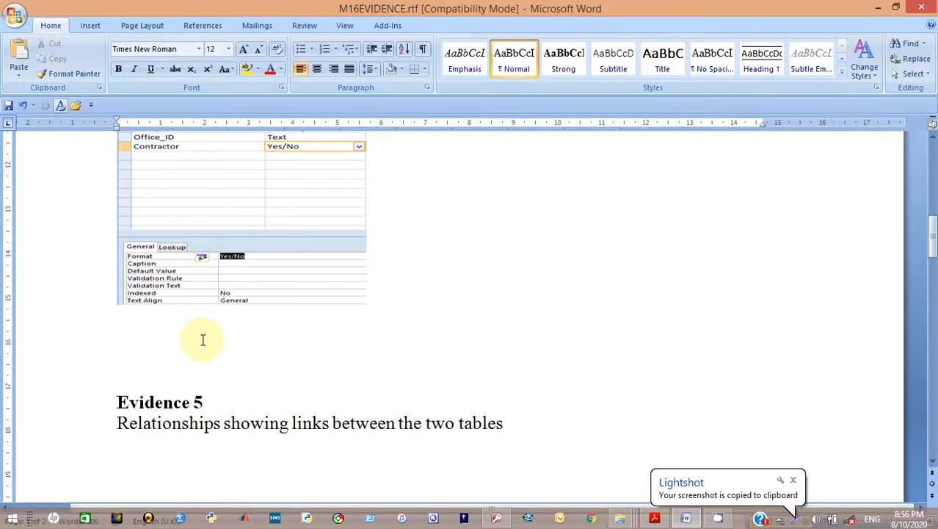
{"action": "key", "text": "Return"}
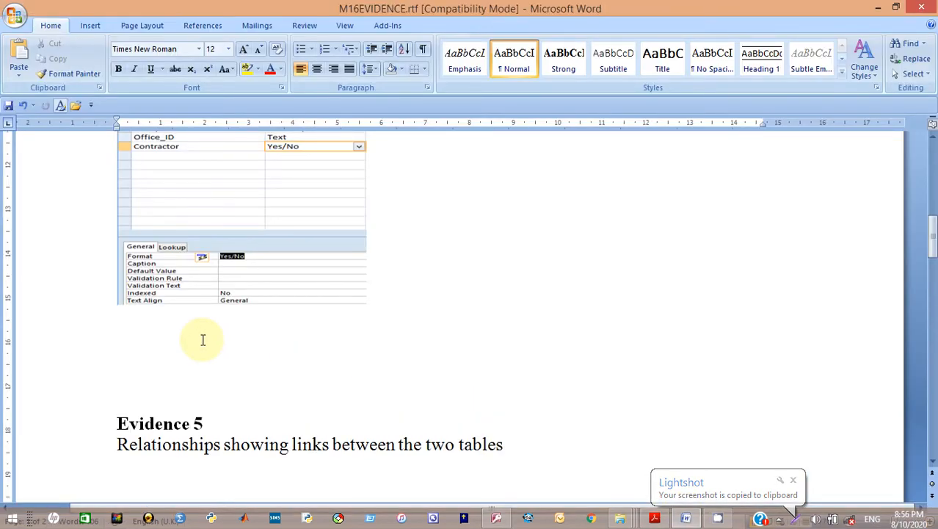
{"action": "key", "text": "ctrl+v"}
Step: Shrink the pasted M16OFFICES screenshot proportionally to about the width of the M16EMPLOYEES screenshot above it
{"action": "left_click", "coordinate": [455, 398]}
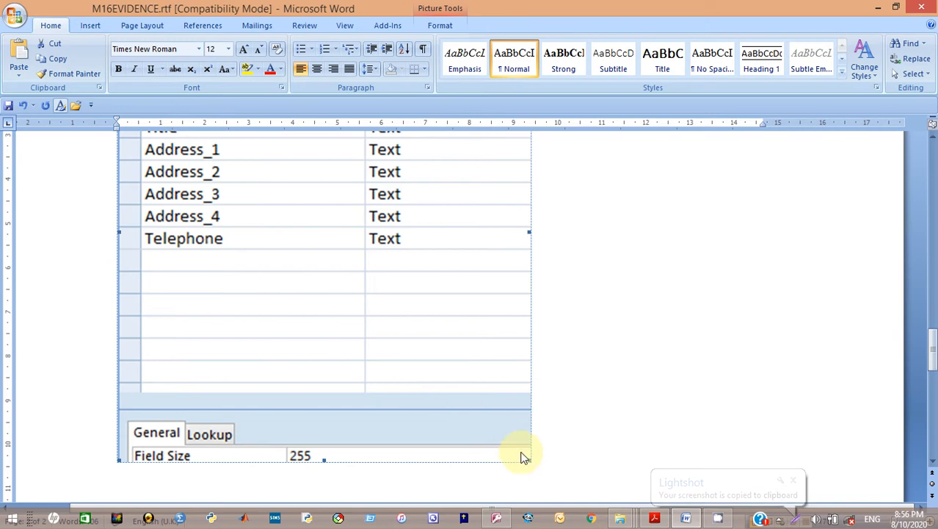
{"action": "mouse_move", "coordinate": [529, 463]}
{"action": "left_mouse_down"}
{"action": "mouse_move", "coordinate": [521, 456]}
{"action": "mouse_move", "coordinate": [530, 462]}
{"action": "left_mouse_up"}
{"action": "left_click", "coordinate": [491, 438]}
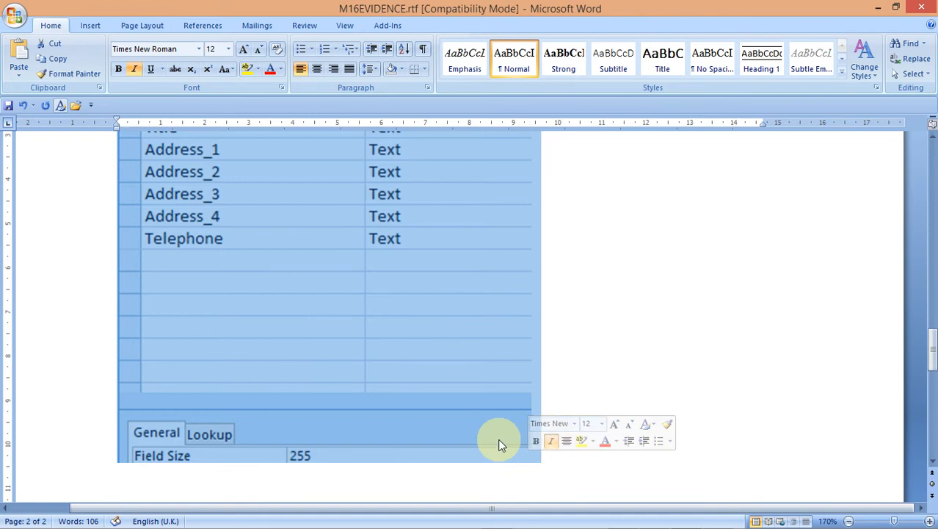
{"action": "left_click", "coordinate": [498, 444]}
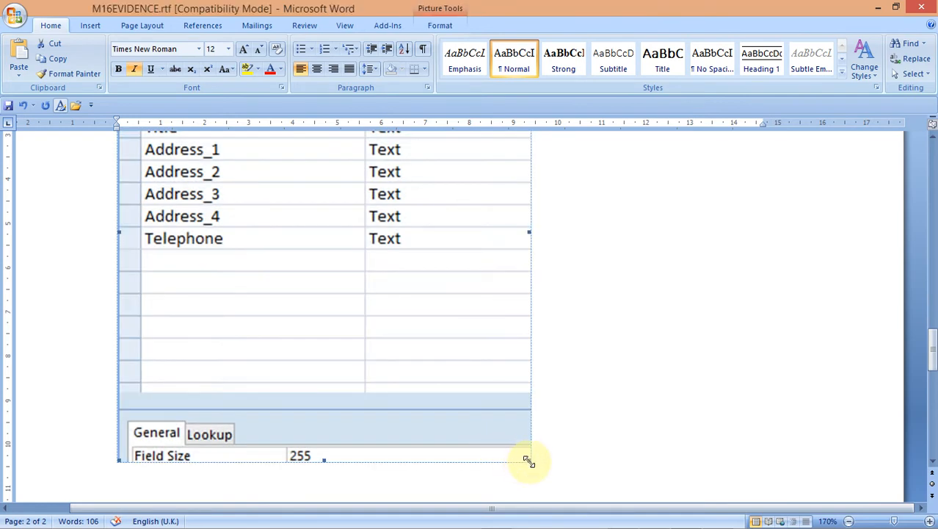
{"action": "left_click_drag", "start_coordinate": [529, 461], "coordinate": [364, 173]}
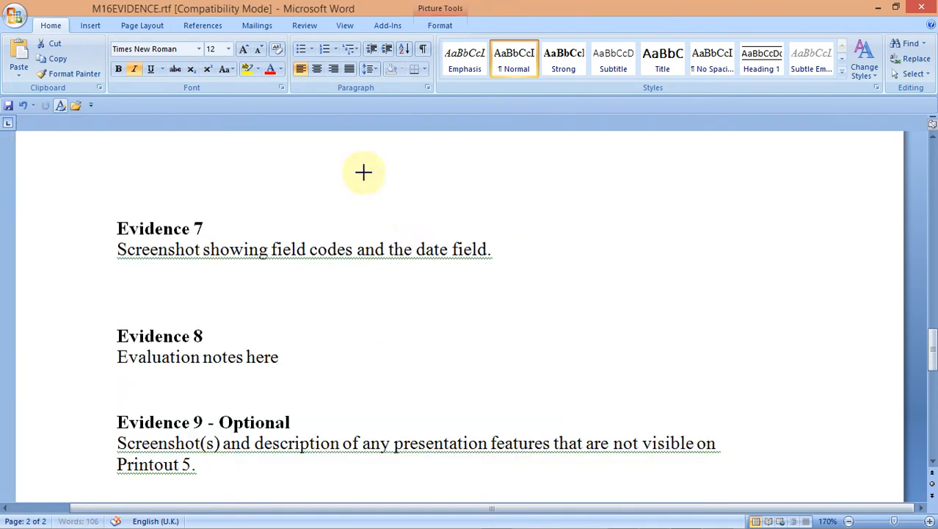
{"action": "left_click_drag", "start_coordinate": [933, 360], "coordinate": [884, 248]}
Step: Switch back to Access and close the M16OFFICES table design
{"action": "mouse_move", "coordinate": [628, 521]}
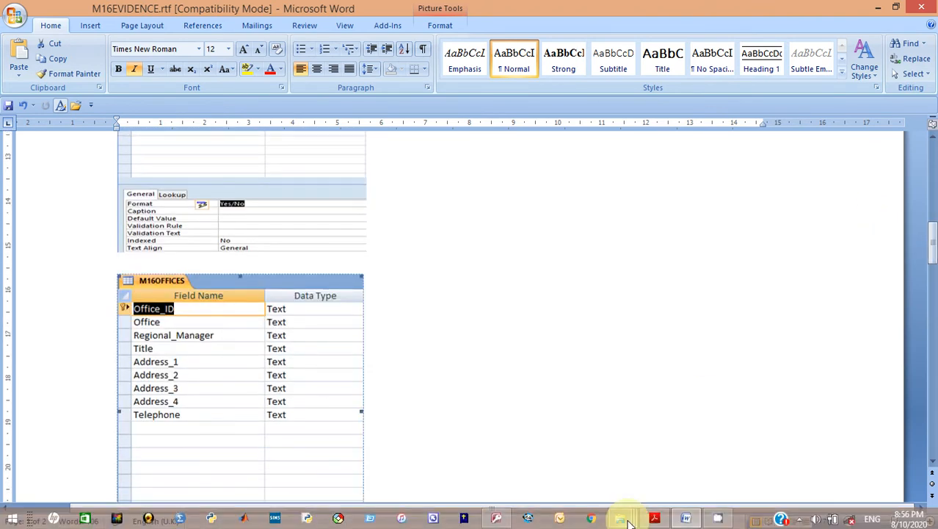
{"action": "mouse_move", "coordinate": [497, 518]}
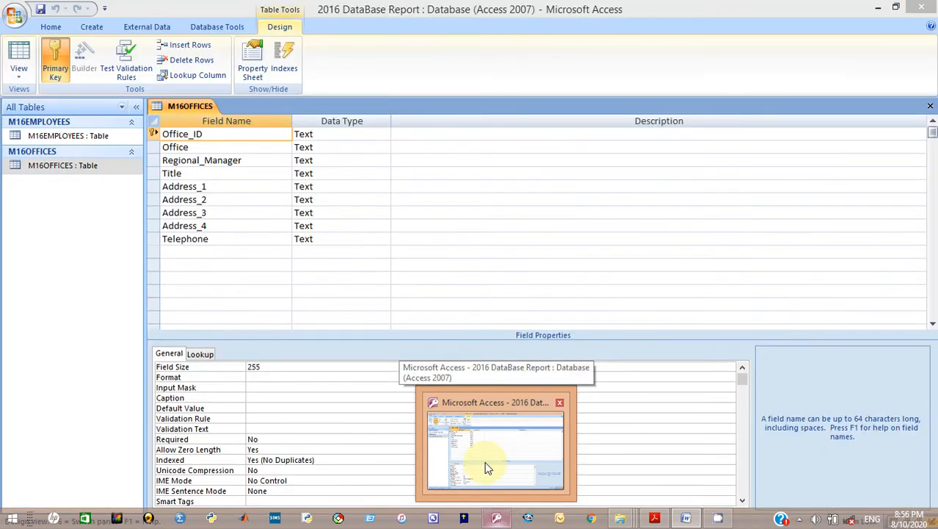
{"action": "left_click", "coordinate": [487, 468]}
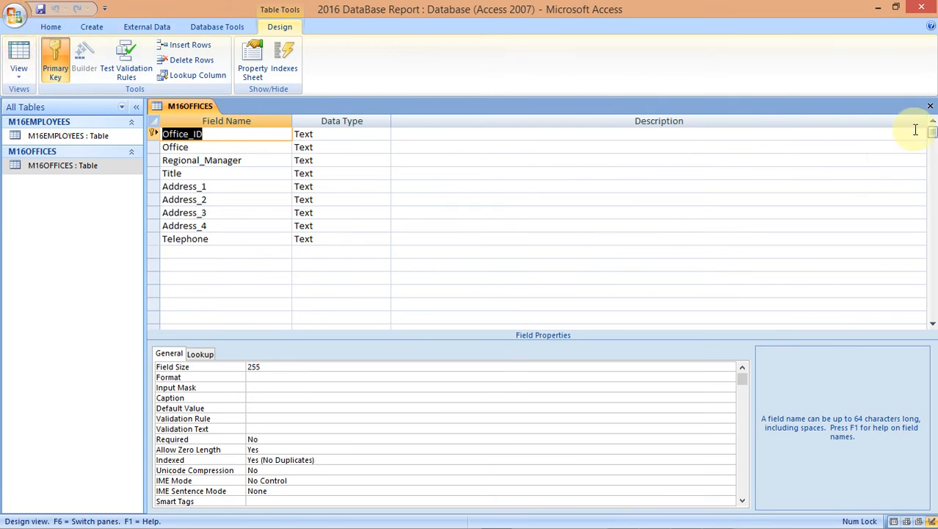
{"action": "left_click", "coordinate": [930, 107]}
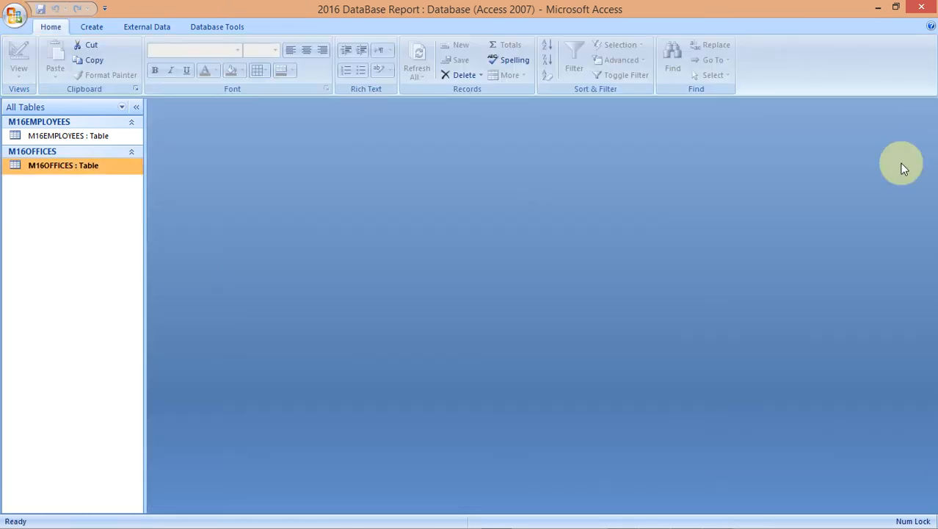
Step: Switch to the question paper 0417_m16_qp_21.pdf and read the tasks on the table relationship and the data entry form
{"action": "mouse_move", "coordinate": [691, 516]}
{"action": "mouse_move", "coordinate": [652, 520]}
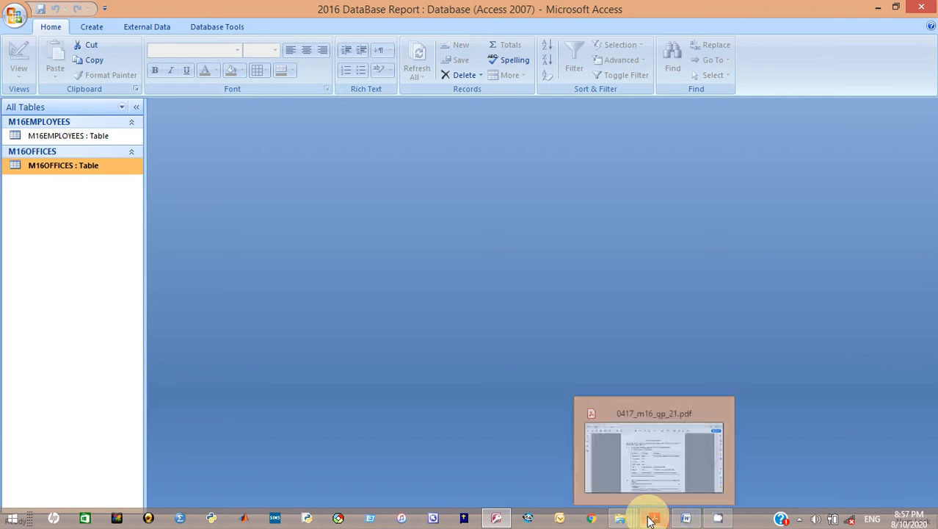
{"action": "left_click", "coordinate": [649, 476]}
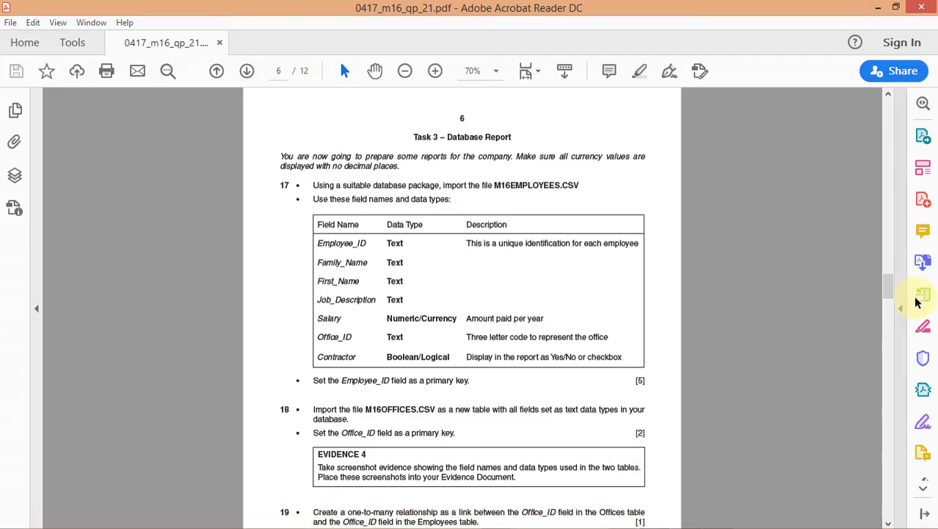
{"action": "left_click_drag", "start_coordinate": [894, 292], "coordinate": [896, 310]}
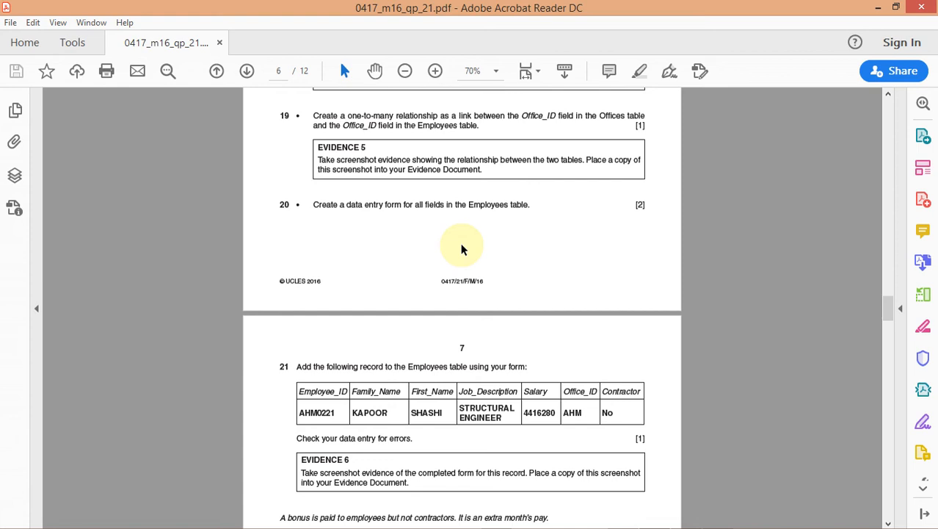
Step: Capture the area around tasks 19 and 20 and handwrite 1-2-1, 1-2-many, many-2-one and many-2-many on it
{"action": "key", "text": "Print"}
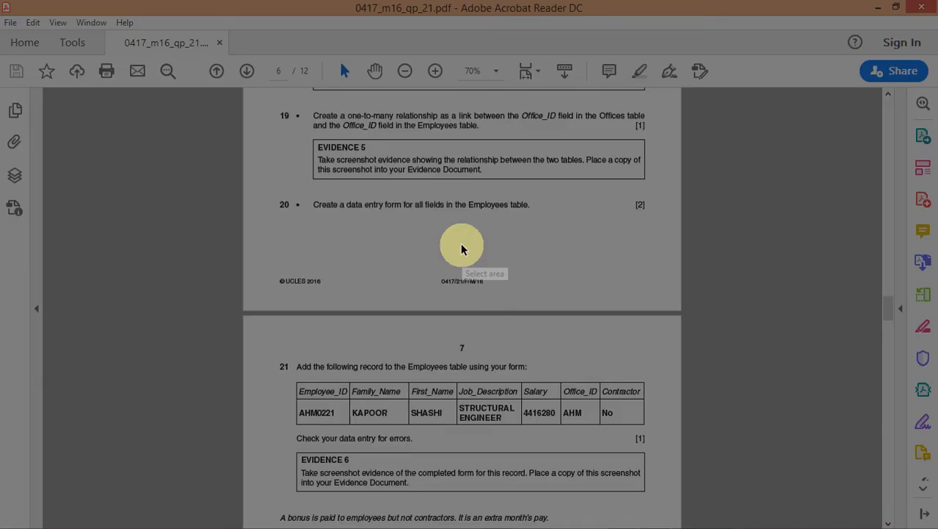
{"action": "mouse_move", "coordinate": [251, 88]}
{"action": "left_mouse_down"}
{"action": "mouse_move", "coordinate": [521, 359]}
{"action": "mouse_move", "coordinate": [682, 364]}
{"action": "left_mouse_up"}
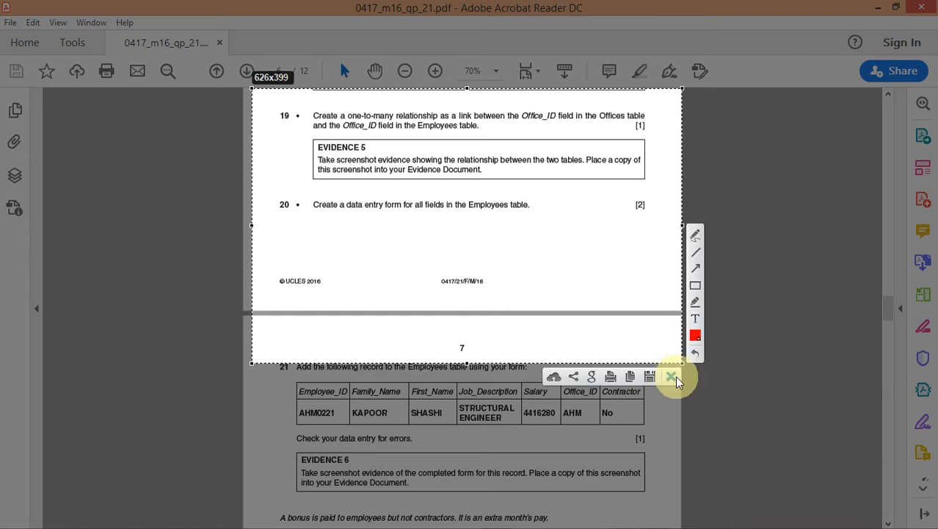
{"action": "left_click", "coordinate": [696, 239]}
{"action": "left_click_drag", "start_coordinate": [425, 223], "coordinate": [506, 239]}
{"action": "mouse_move", "coordinate": [429, 249]}
{"action": "left_mouse_down"}
{"action": "mouse_move", "coordinate": [429, 261]}
{"action": "mouse_move", "coordinate": [497, 258]}
{"action": "mouse_move", "coordinate": [533, 269]}
{"action": "mouse_move", "coordinate": [565, 255]}
{"action": "mouse_move", "coordinate": [562, 278]}
{"action": "left_mouse_up"}
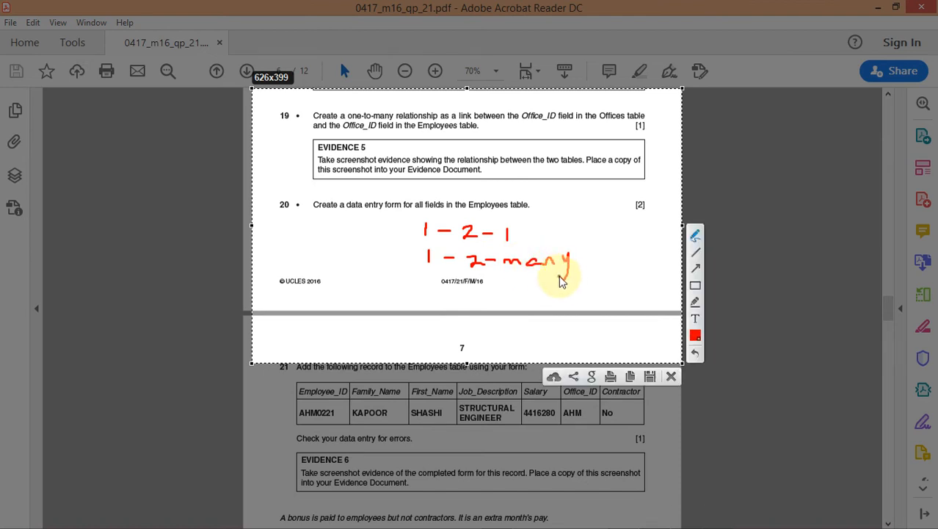
{"action": "left_click_drag", "start_coordinate": [432, 292], "coordinate": [462, 293]}
{"action": "mouse_move", "coordinate": [467, 289]}
{"action": "left_mouse_down"}
{"action": "mouse_move", "coordinate": [468, 299]}
{"action": "mouse_move", "coordinate": [497, 293]}
{"action": "mouse_move", "coordinate": [500, 315]}
{"action": "mouse_move", "coordinate": [527, 293]}
{"action": "left_mouse_up"}
{"action": "mouse_move", "coordinate": [536, 289]}
{"action": "left_mouse_down"}
{"action": "mouse_move", "coordinate": [549, 297]}
{"action": "mouse_move", "coordinate": [614, 294]}
{"action": "mouse_move", "coordinate": [619, 303]}
{"action": "mouse_move", "coordinate": [640, 296]}
{"action": "left_mouse_up"}
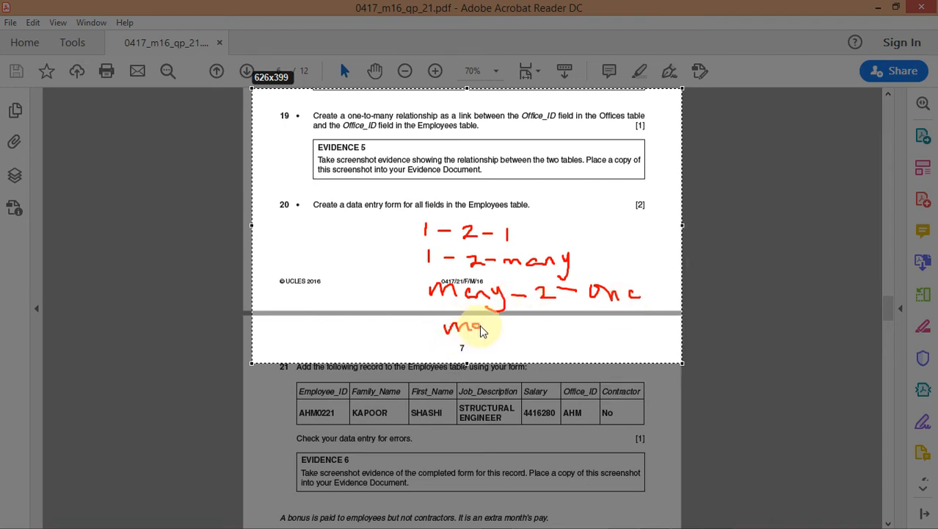
{"action": "mouse_move", "coordinate": [482, 331]}
{"action": "left_mouse_down"}
{"action": "mouse_move", "coordinate": [503, 320]}
{"action": "mouse_move", "coordinate": [506, 339]}
{"action": "mouse_move", "coordinate": [648, 331]}
{"action": "mouse_move", "coordinate": [647, 346]}
{"action": "left_mouse_up"}
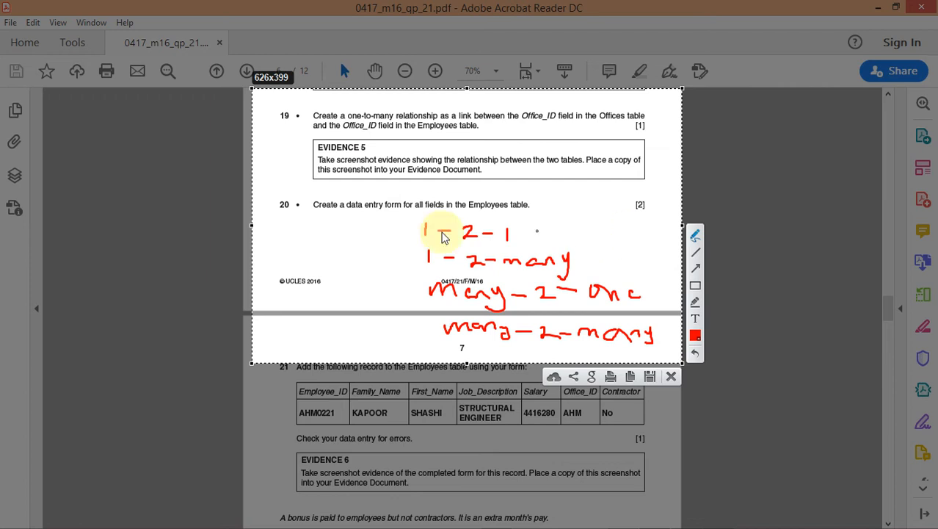
Step: Handwrite "Primary" beside the 1-2-1 note, mark its other side, and discard the annotated capture
{"action": "left_click_drag", "start_coordinate": [282, 232], "coordinate": [305, 236]}
{"action": "mouse_move", "coordinate": [306, 234]}
{"action": "left_mouse_down"}
{"action": "mouse_move", "coordinate": [326, 245]}
{"action": "mouse_move", "coordinate": [352, 235]}
{"action": "left_mouse_up"}
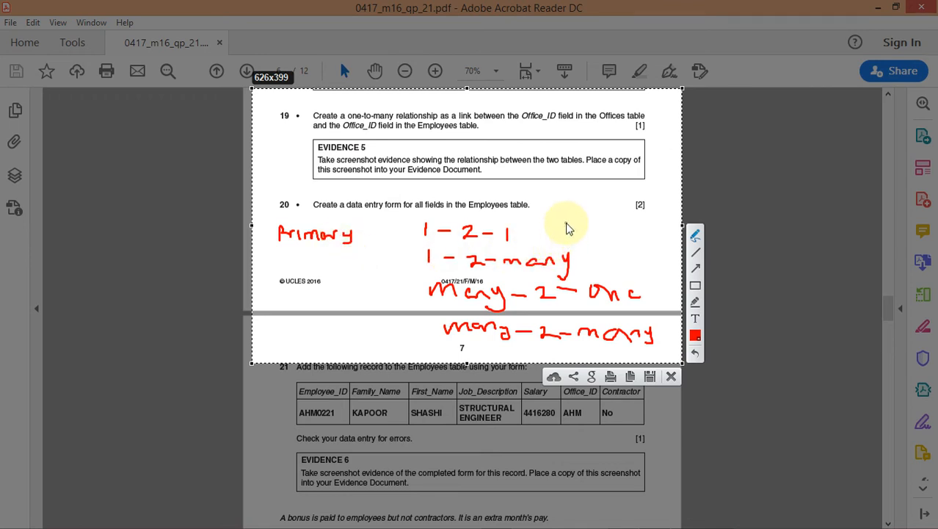
{"action": "mouse_move", "coordinate": [563, 215]}
{"action": "left_mouse_down"}
{"action": "mouse_move", "coordinate": [549, 221]}
{"action": "mouse_move", "coordinate": [547, 246]}
{"action": "mouse_move", "coordinate": [584, 229]}
{"action": "mouse_move", "coordinate": [595, 237]}
{"action": "left_mouse_up"}
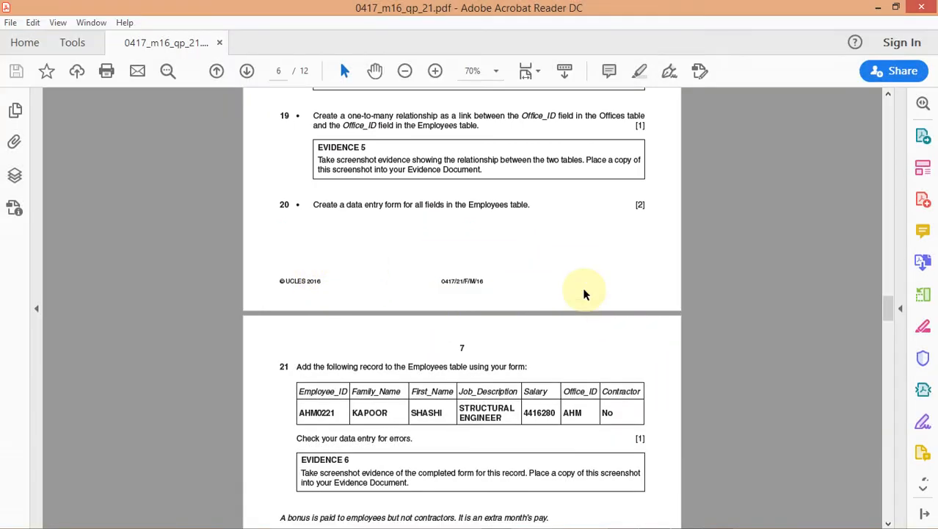
Step: Switch back to the 2016 DataBase Report database in Access
{"action": "mouse_move", "coordinate": [646, 526]}
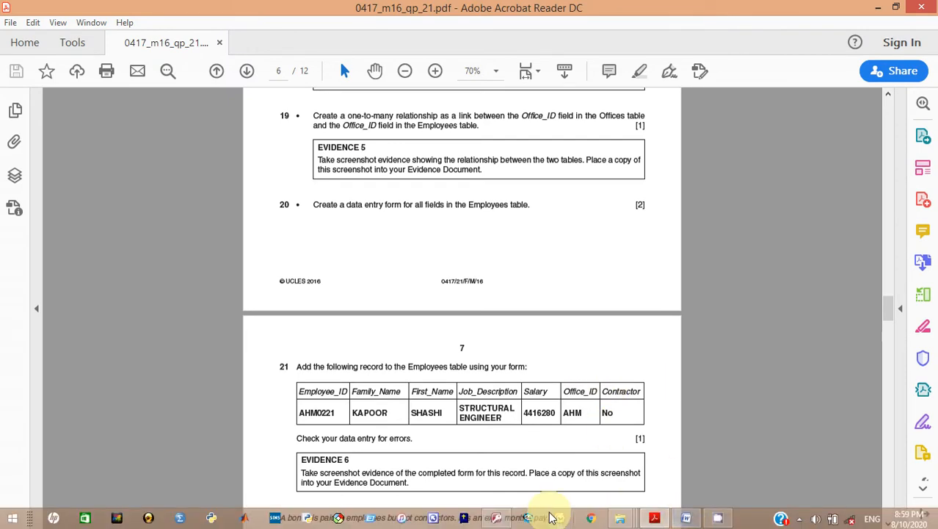
{"action": "mouse_move", "coordinate": [498, 520]}
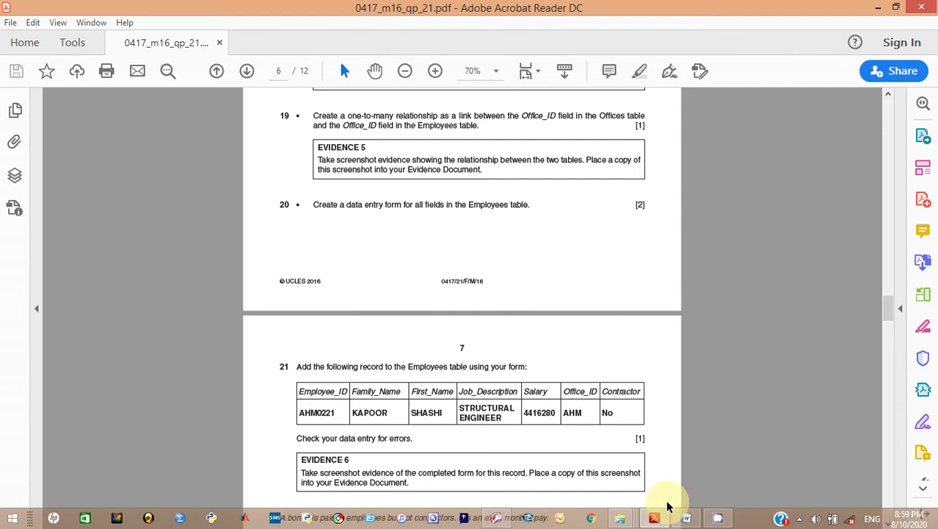
{"action": "left_click", "coordinate": [491, 517]}
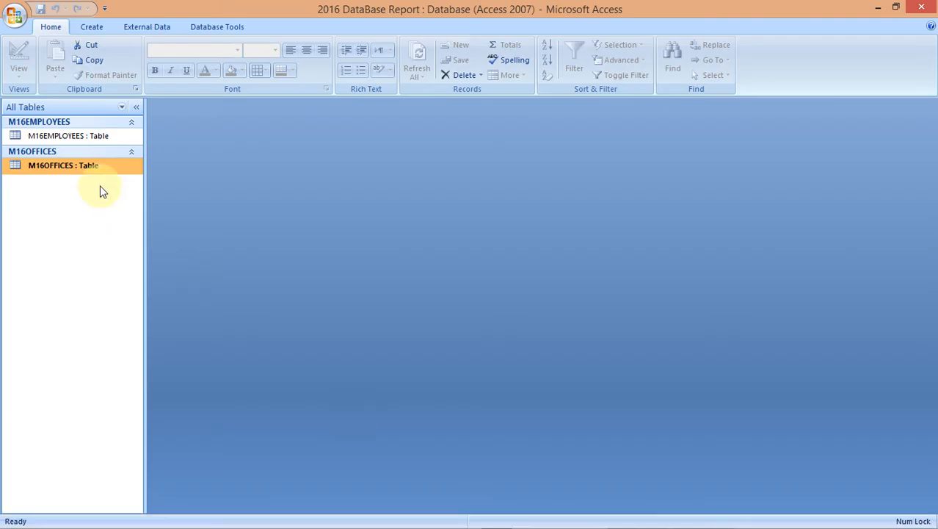
{"action": "left_click", "coordinate": [71, 136]}
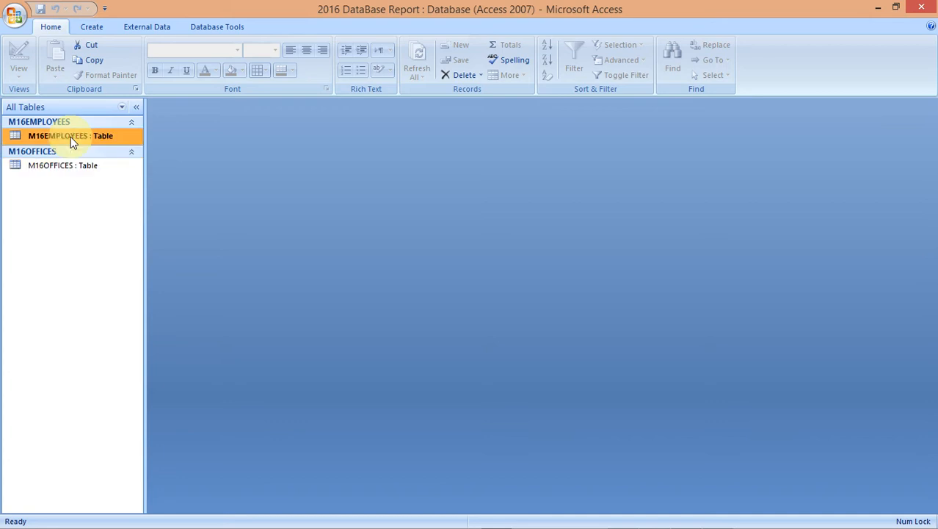
{"action": "right_click", "coordinate": [70, 137]}
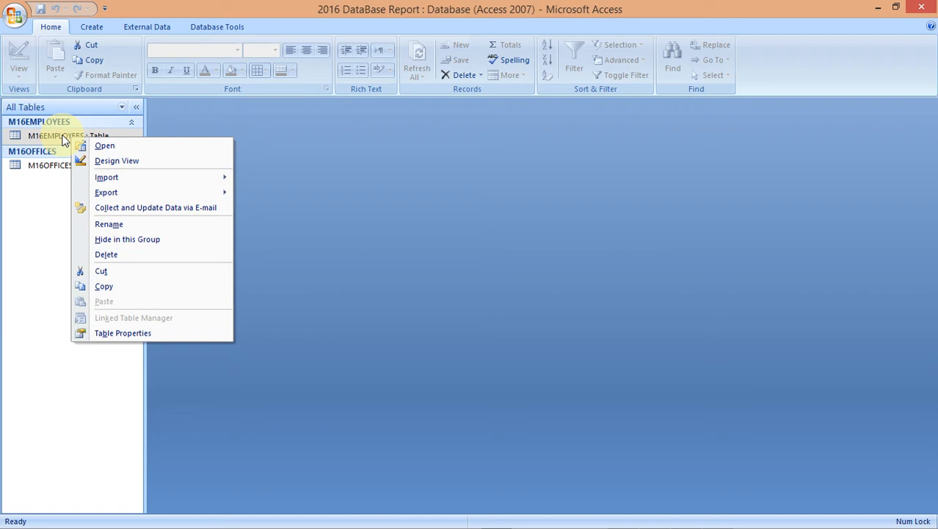
{"action": "left_click", "coordinate": [307, 147]}
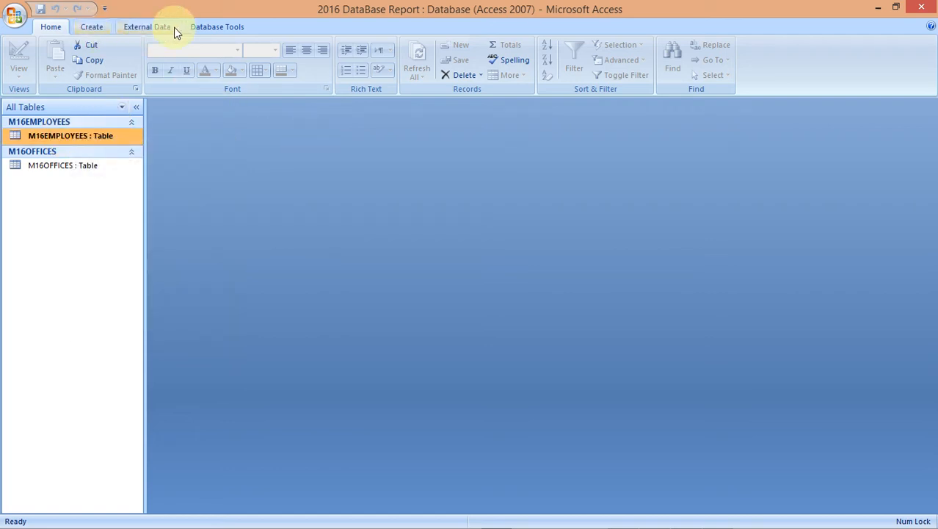
Step: Open the Relationships window and add the M16EMPLOYEES and M16OFFICES tables to it
{"action": "left_click", "coordinate": [198, 27]}
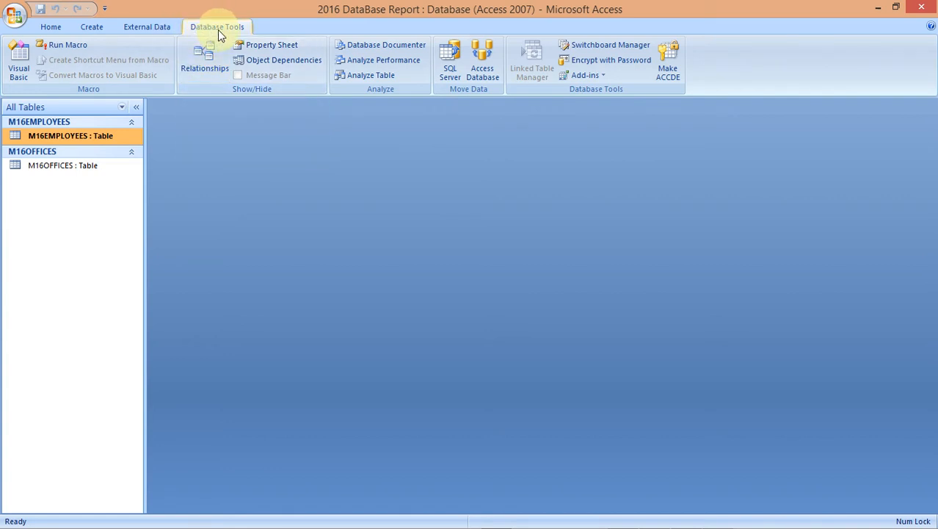
{"action": "left_click", "coordinate": [210, 51]}
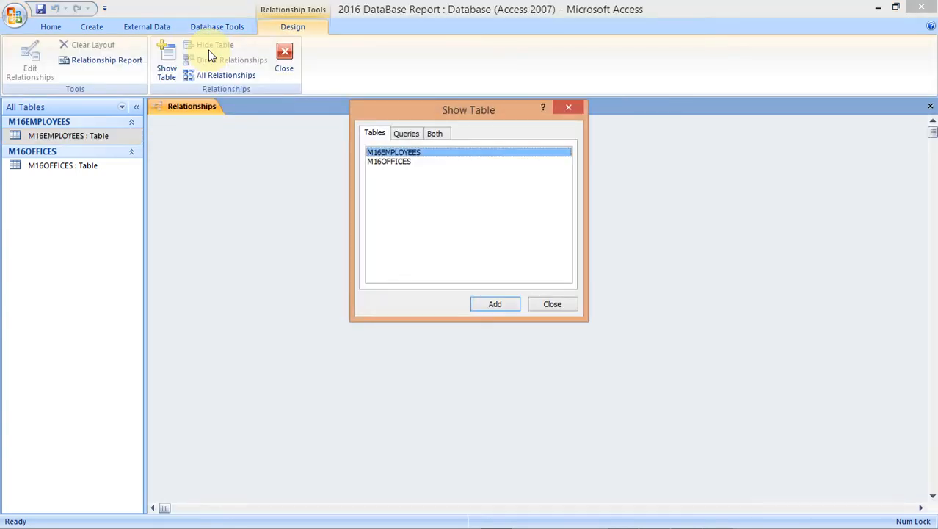
{"action": "double_click", "coordinate": [388, 155]}
{"action": "double_click", "coordinate": [389, 163]}
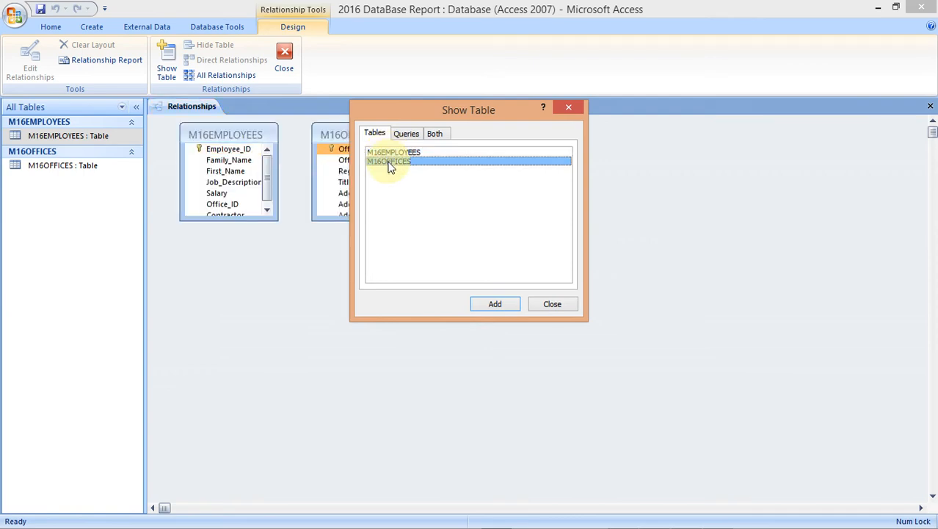
Step: Close the table picker and lengthen the M16OFFICES and M16EMPLOYEES boxes so that all their fields fit
{"action": "left_click", "coordinate": [573, 108]}
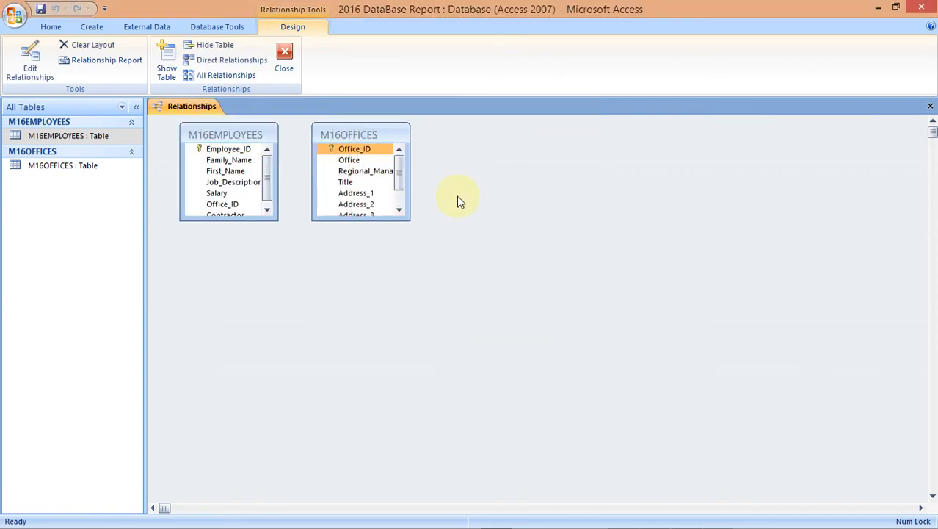
{"action": "left_click_drag", "start_coordinate": [369, 220], "coordinate": [369, 265]}
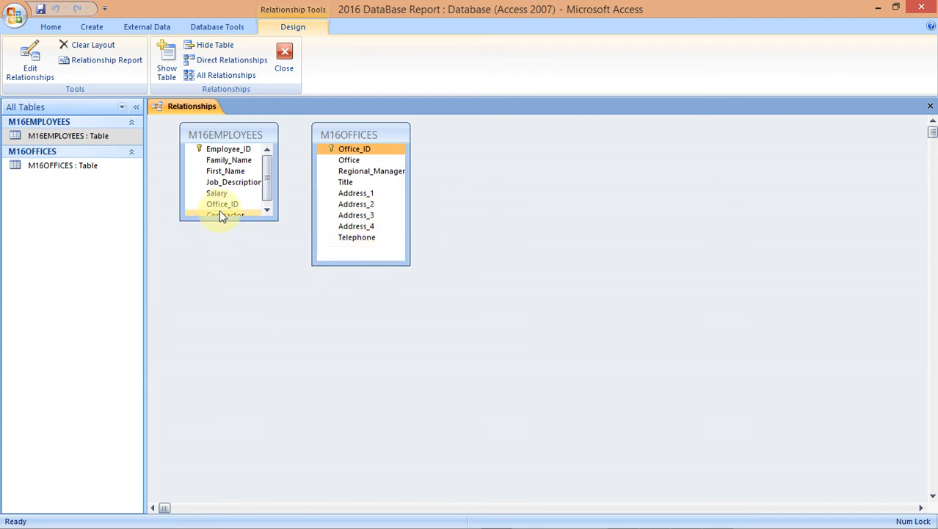
{"action": "left_click_drag", "start_coordinate": [220, 218], "coordinate": [220, 258]}
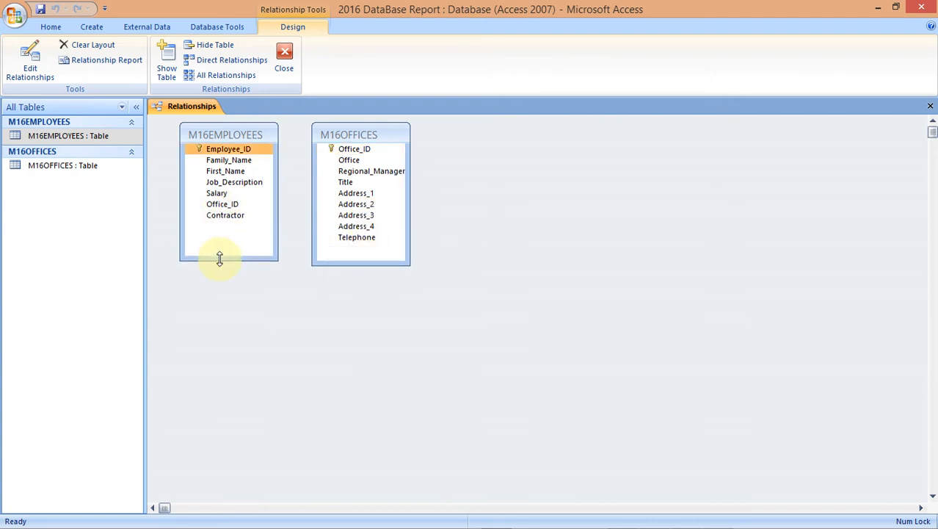
Step: Create a one-to-many relationship from Office_ID in M16OFFICES to Office_ID in M16EMPLOYEES with referential integrity enforced
{"action": "left_click", "coordinate": [355, 152]}
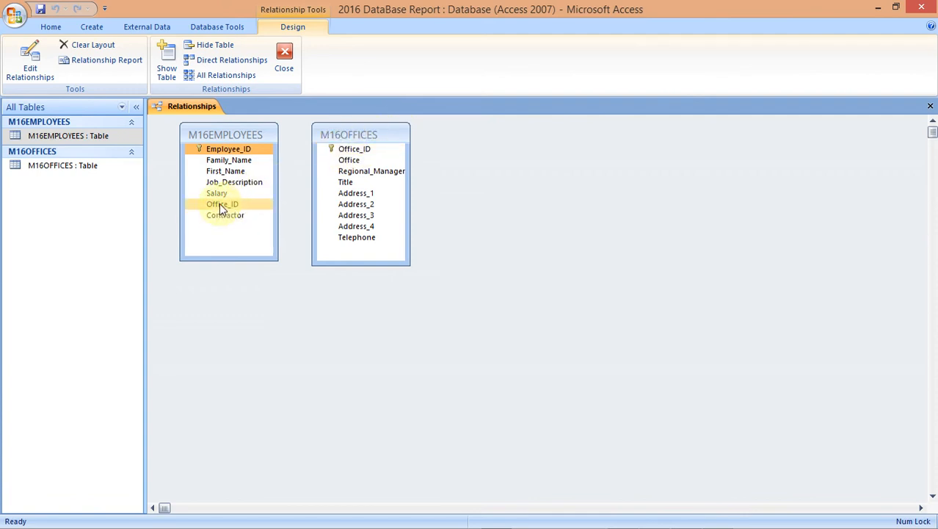
{"action": "left_click", "coordinate": [213, 149]}
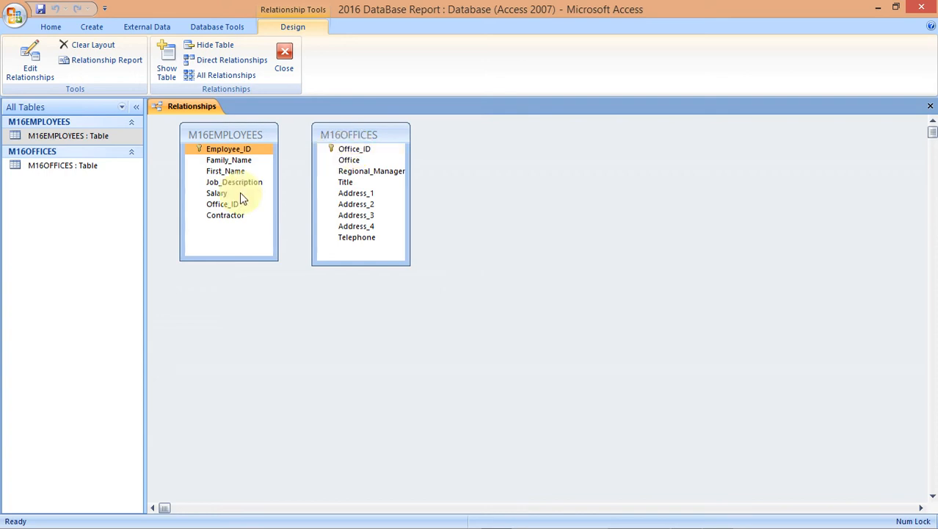
{"action": "left_click", "coordinate": [358, 150]}
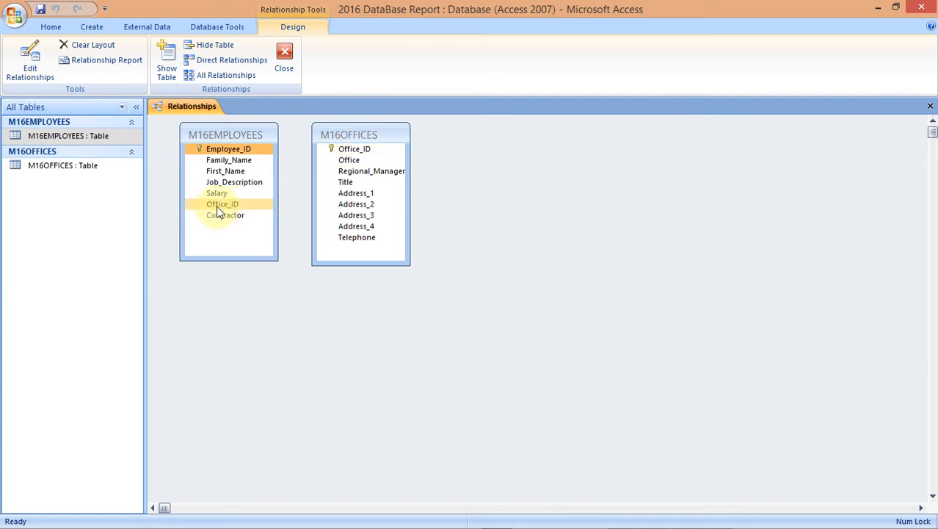
{"action": "left_click_drag", "start_coordinate": [349, 150], "coordinate": [209, 207]}
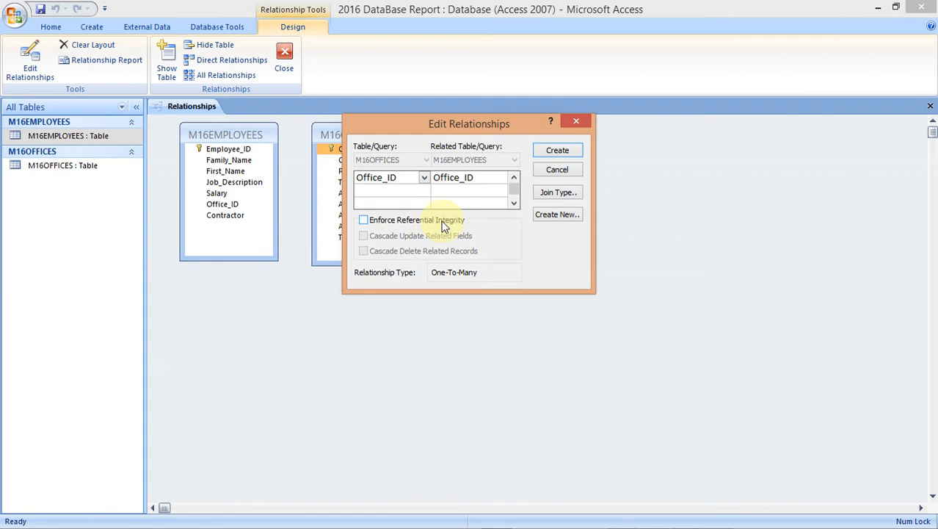
{"action": "left_click", "coordinate": [362, 219]}
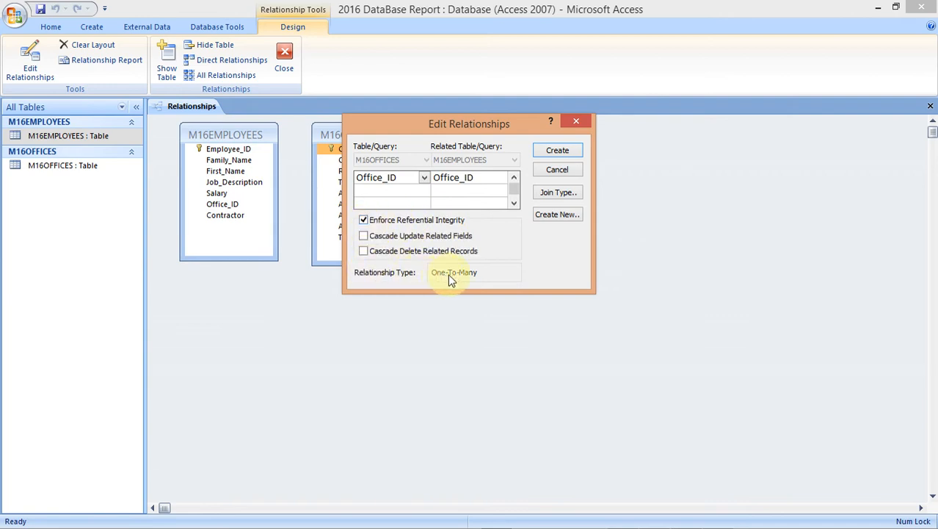
{"action": "left_click_drag", "start_coordinate": [428, 121], "coordinate": [580, 135]}
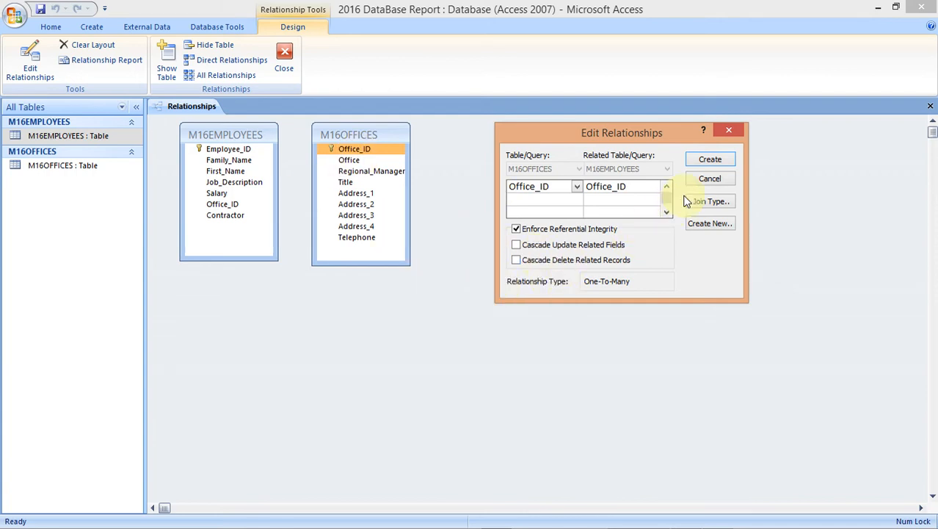
{"action": "left_click", "coordinate": [711, 160]}
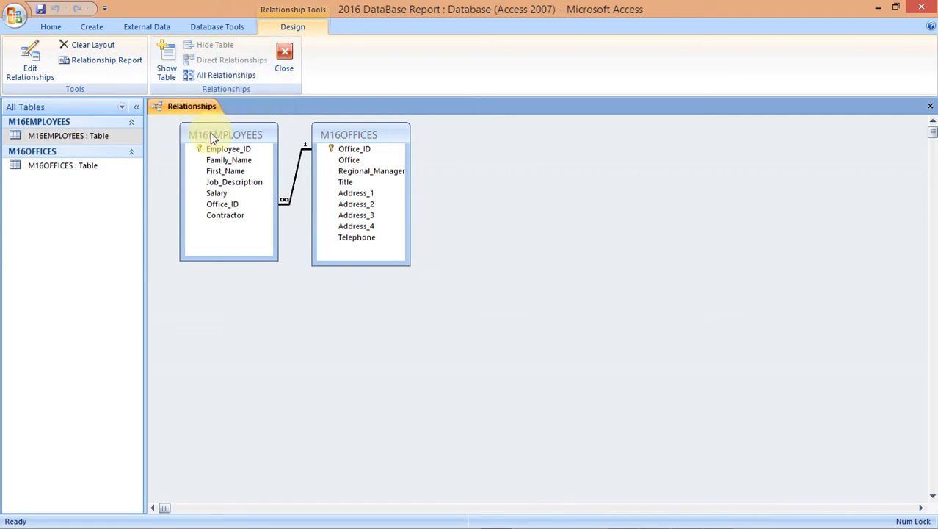
Step: Check the Evidence 5 task in 0417_m16_qp_21.pdf, and copy a screen capture of the two linked tables in Access
{"action": "mouse_move", "coordinate": [539, 523]}
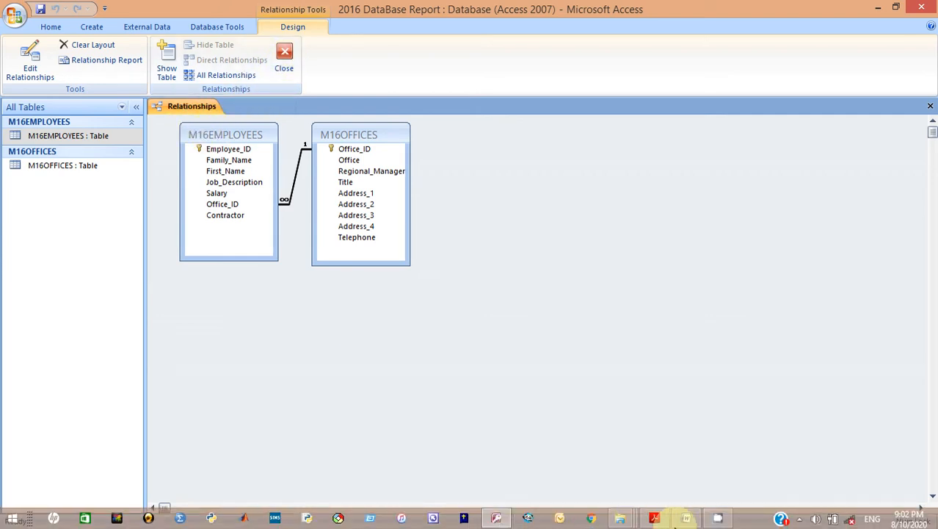
{"action": "left_click", "coordinate": [654, 519]}
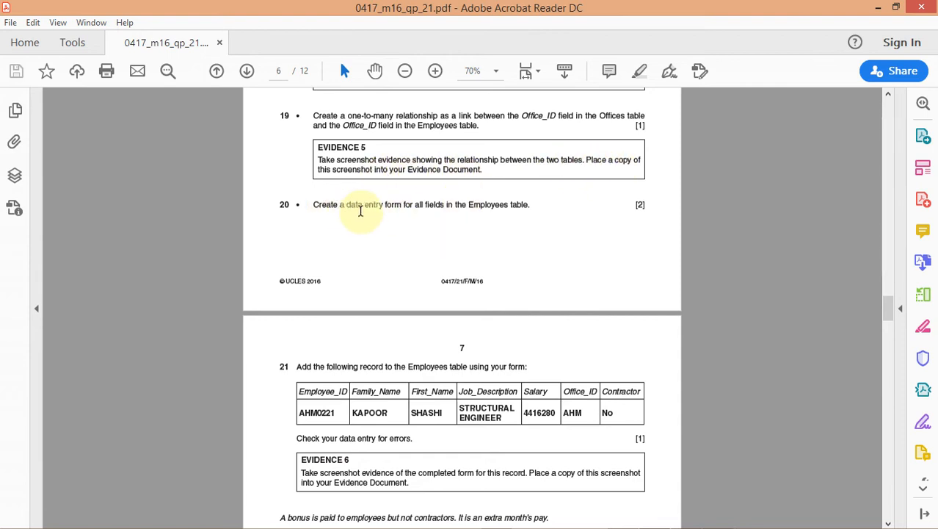
{"action": "mouse_move", "coordinate": [706, 526]}
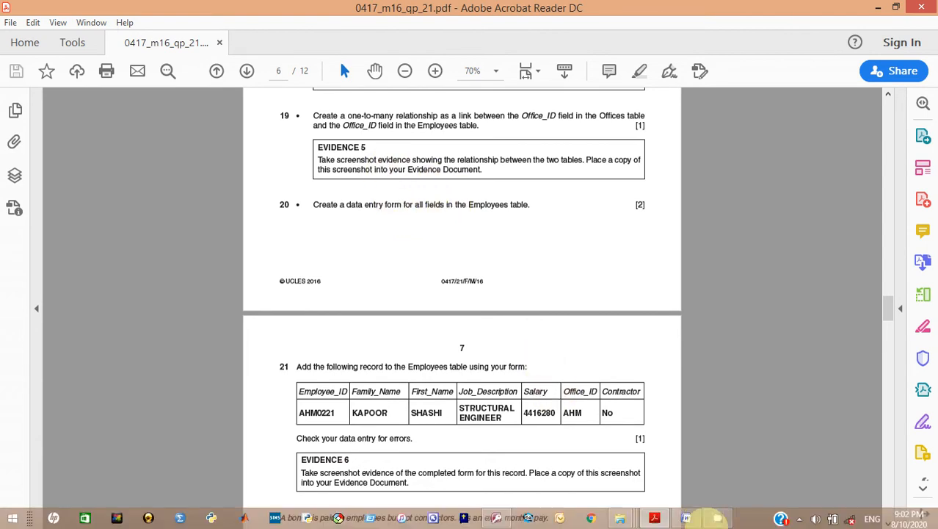
{"action": "left_click", "coordinate": [503, 518]}
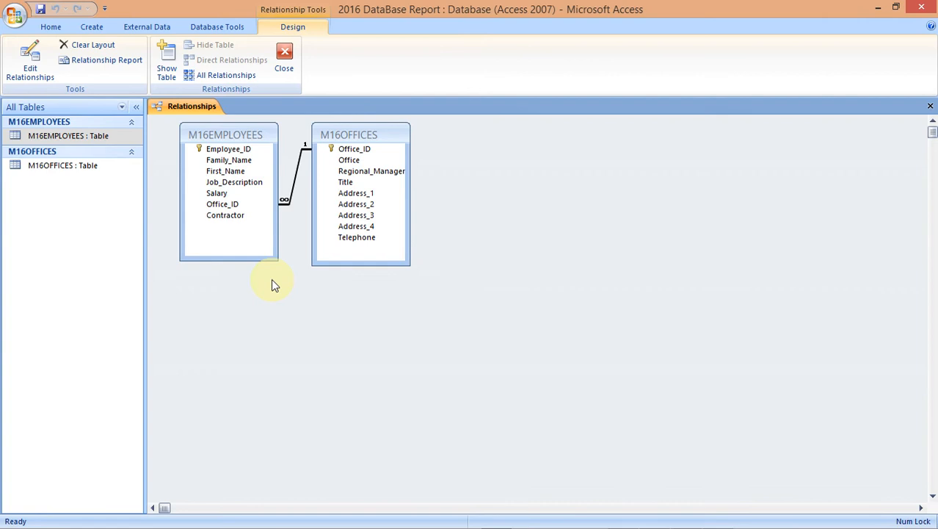
{"action": "key", "text": "Print"}
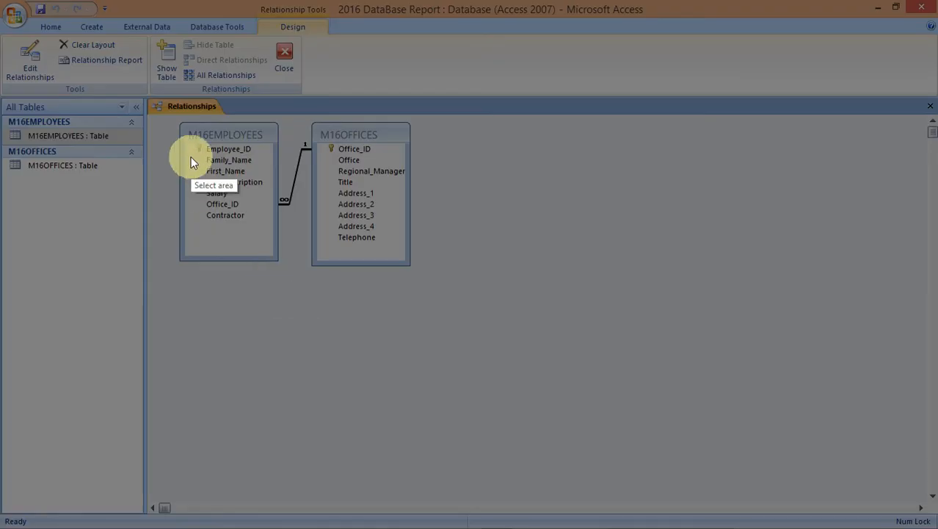
{"action": "left_click_drag", "start_coordinate": [144, 98], "coordinate": [419, 272]}
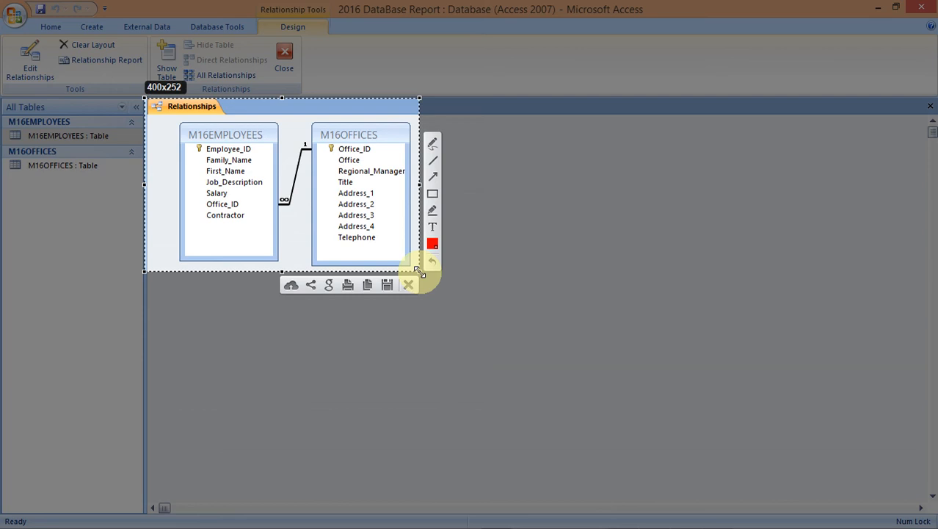
{"action": "left_click", "coordinate": [370, 282]}
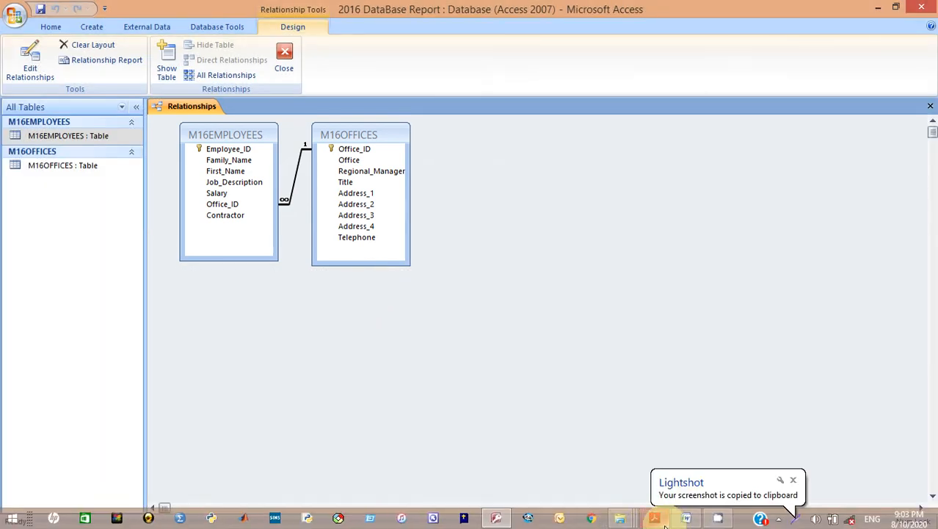
Step: Switch to M16EVIDENCE.rtf in Word and insert blank lines above Evidence 5 to push that heading onto the next page
{"action": "left_click", "coordinate": [686, 519]}
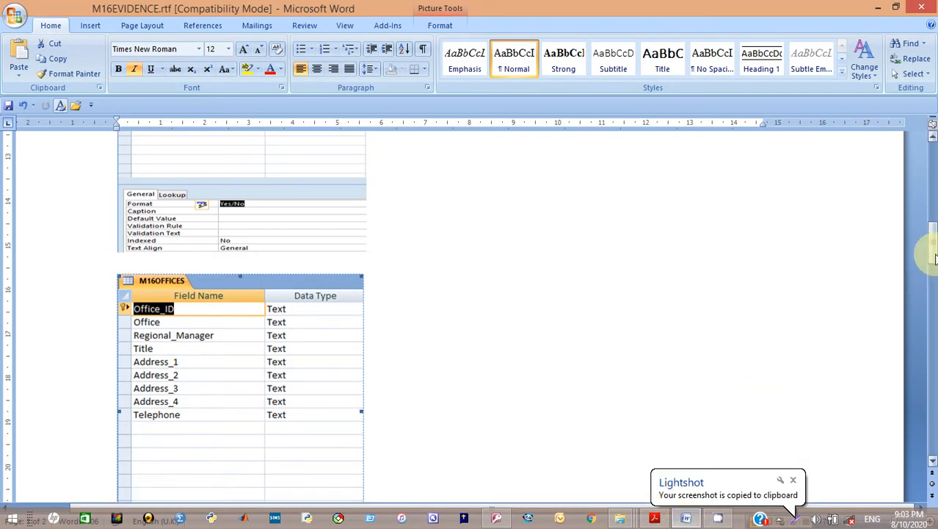
{"action": "left_click_drag", "start_coordinate": [929, 248], "coordinate": [930, 294]}
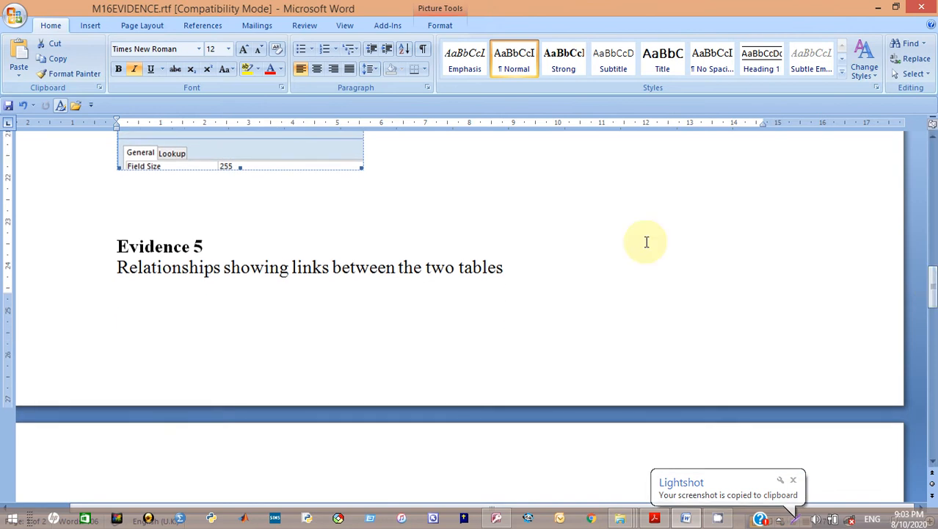
{"action": "left_click", "coordinate": [202, 217]}
{"action": "key", "text": "Return"}
{"action": "key", "text": "Return"}
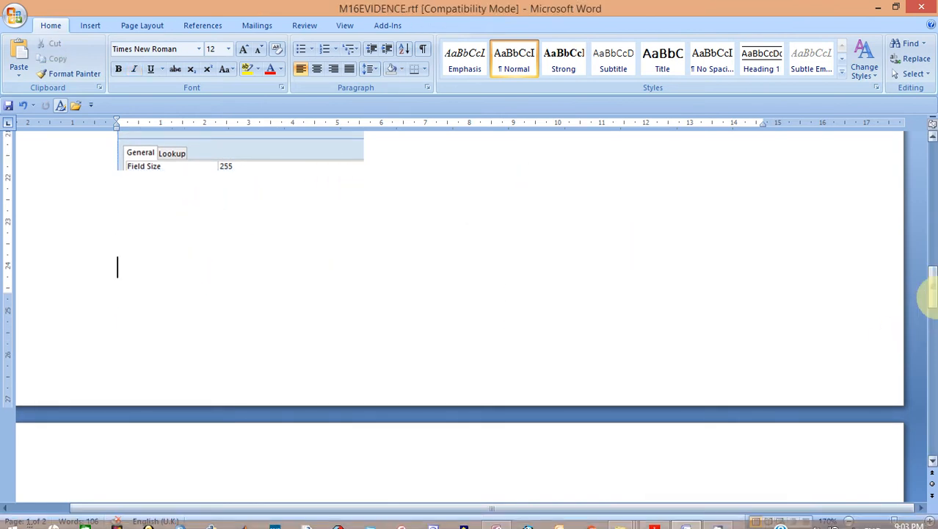
Step: Remove the spare blank lines under the Evidence 5 description and paste the relationships capture there
{"action": "left_click_drag", "start_coordinate": [927, 284], "coordinate": [933, 336]}
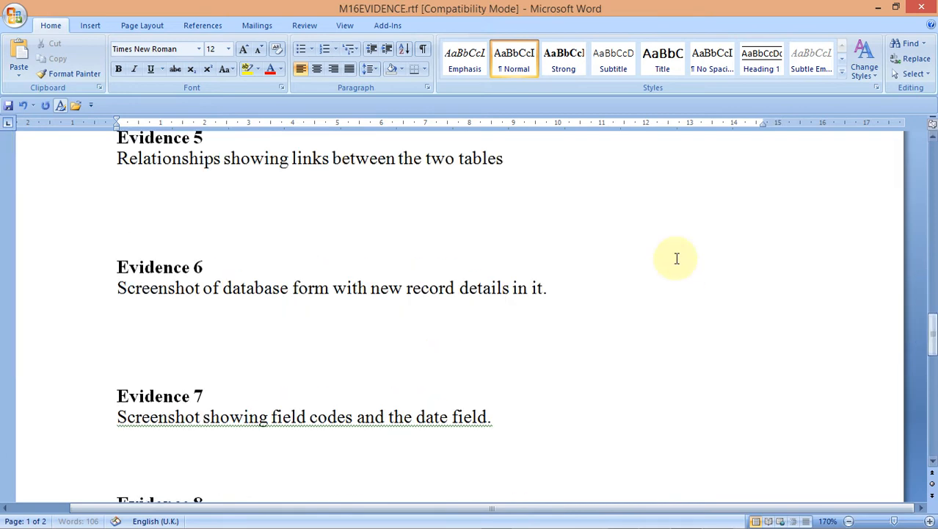
{"action": "left_click", "coordinate": [285, 194]}
{"action": "key", "text": "Delete"}
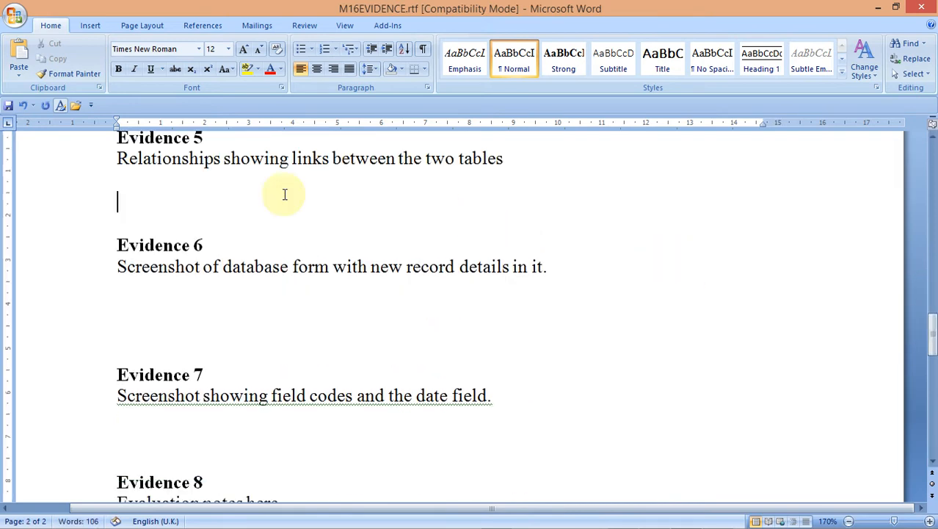
{"action": "key", "text": "BackSpace"}
{"action": "key", "text": "ctrl+v"}
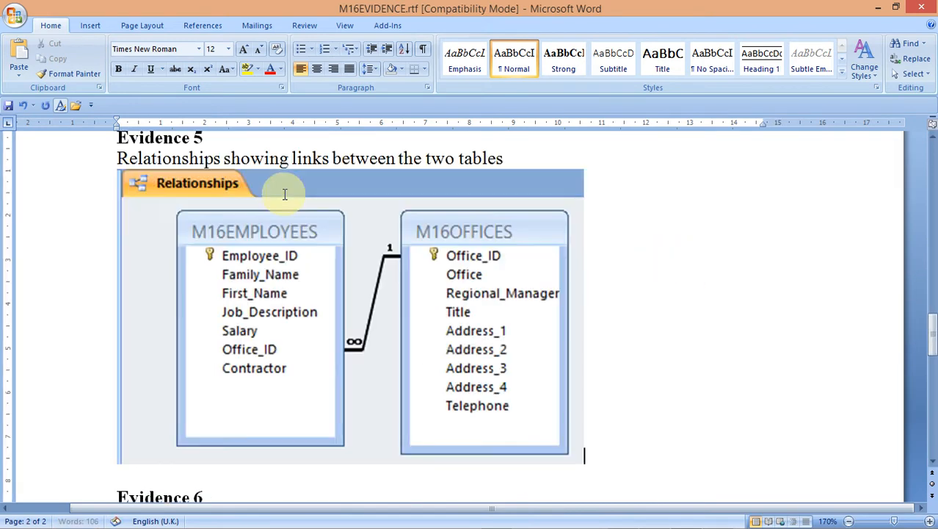
Step: Shrink the pasted relationships picture proportionally to about 6 cm wide
{"action": "left_click", "coordinate": [528, 446]}
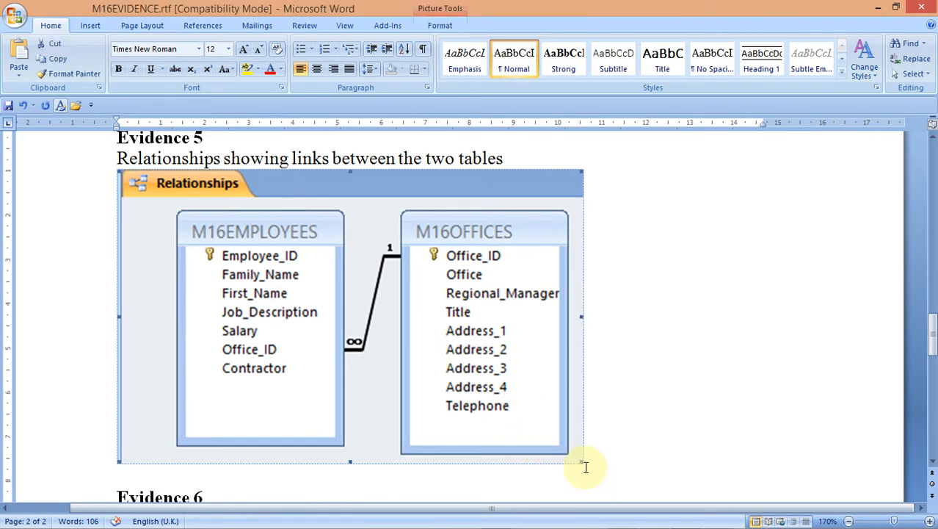
{"action": "left_click_drag", "start_coordinate": [579, 460], "coordinate": [383, 336]}
{"action": "left_click", "coordinate": [542, 350]}
Step: Read tasks 20 and 21 in 0417_m16_qp_21.pdf, and close the Relationships window in Access
{"action": "mouse_move", "coordinate": [559, 518]}
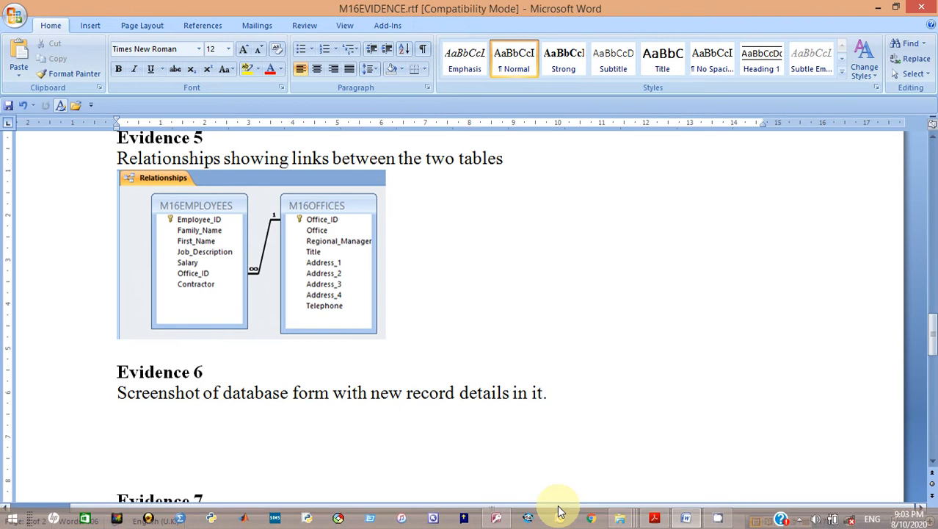
{"action": "left_click", "coordinate": [654, 519]}
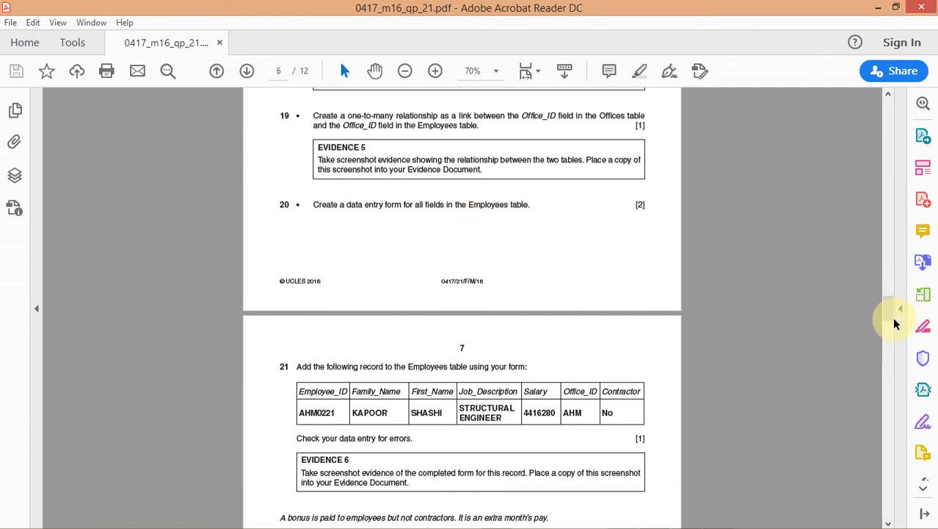
{"action": "scroll", "coordinate": [888, 315], "scroll_direction": "down", "scroll_amount": 1}
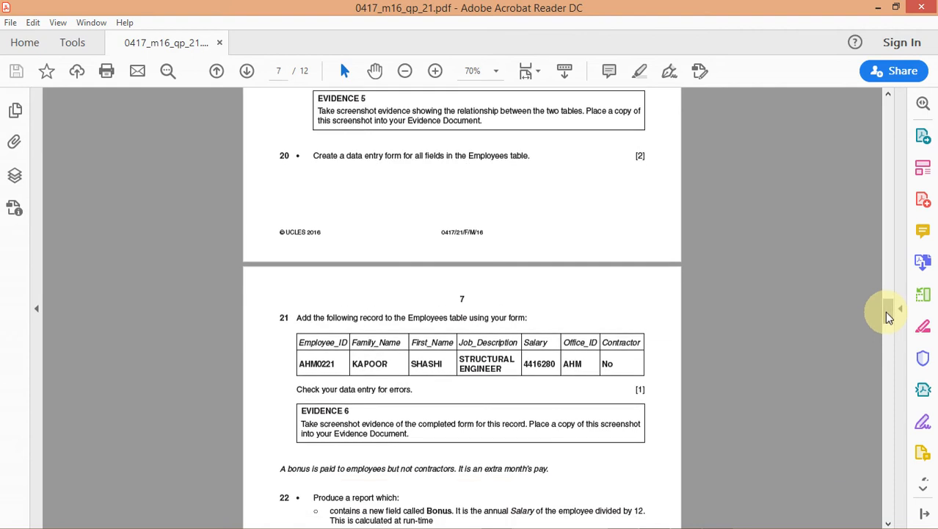
{"action": "mouse_move", "coordinate": [718, 517]}
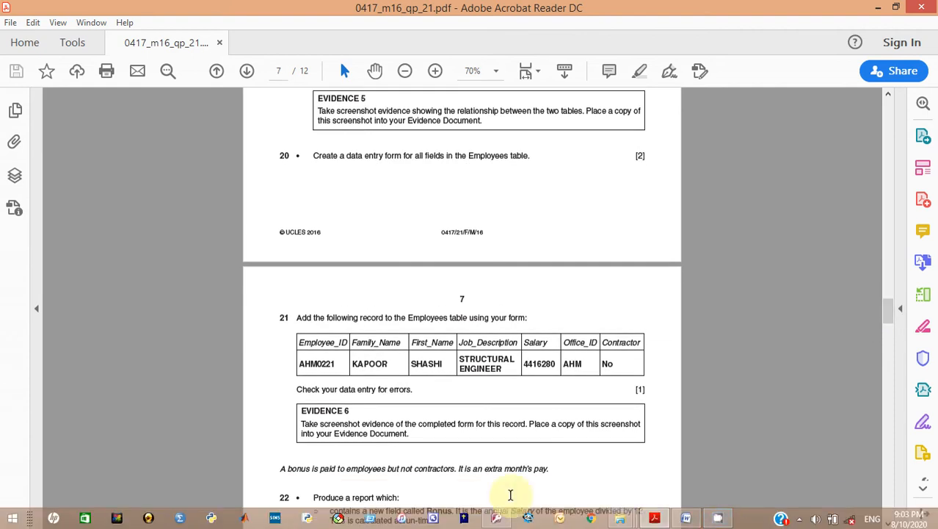
{"action": "left_click", "coordinate": [497, 519]}
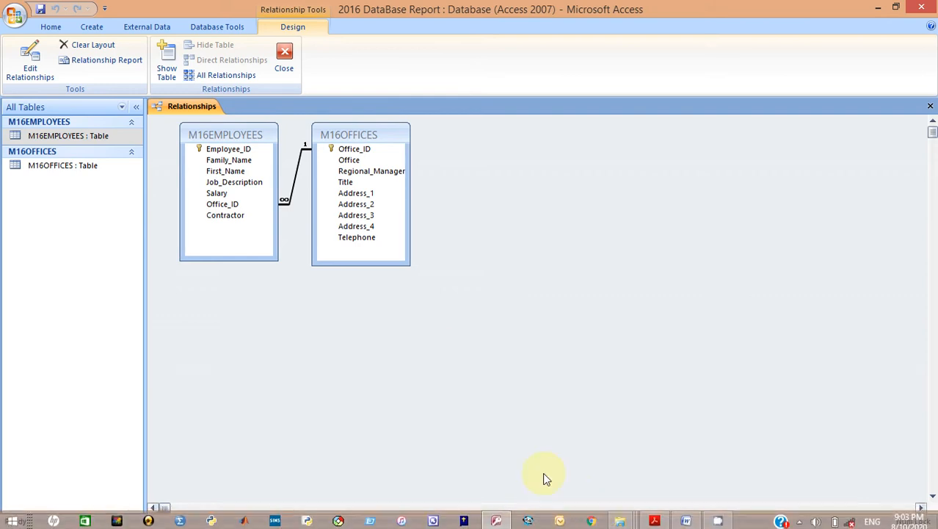
{"action": "left_click", "coordinate": [287, 55]}
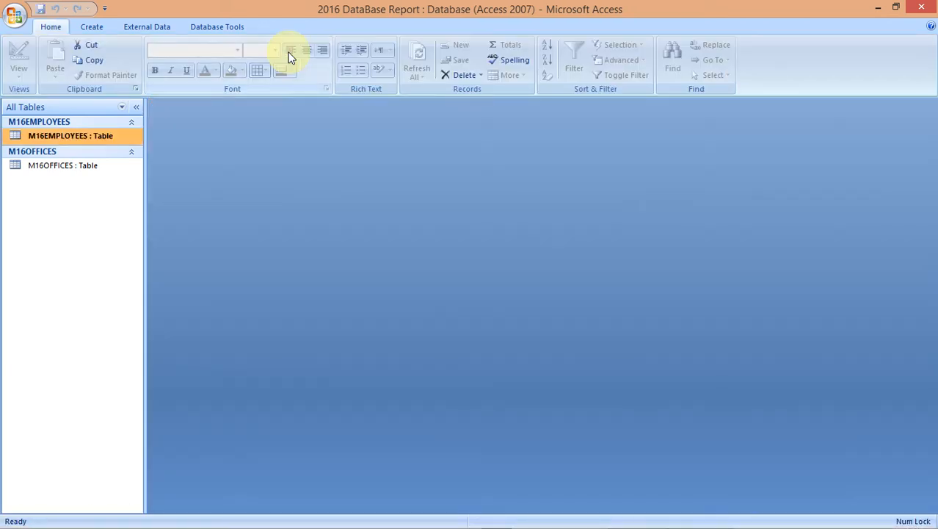
{"action": "left_click", "coordinate": [105, 29]}
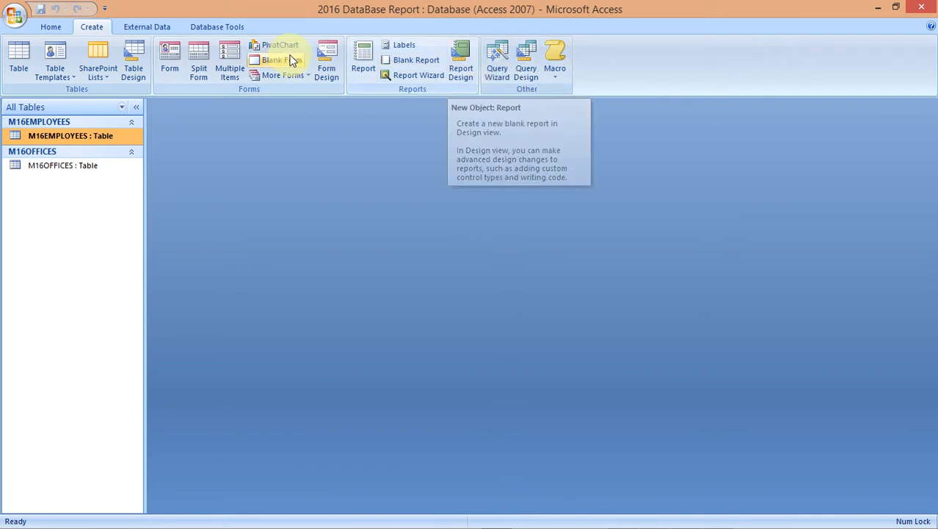
{"action": "left_click", "coordinate": [203, 27]}
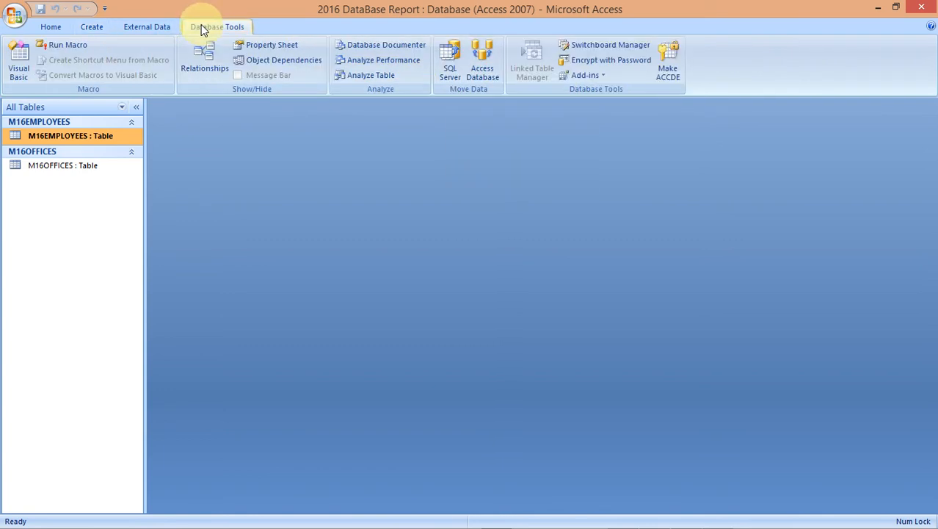
{"action": "left_click", "coordinate": [145, 26]}
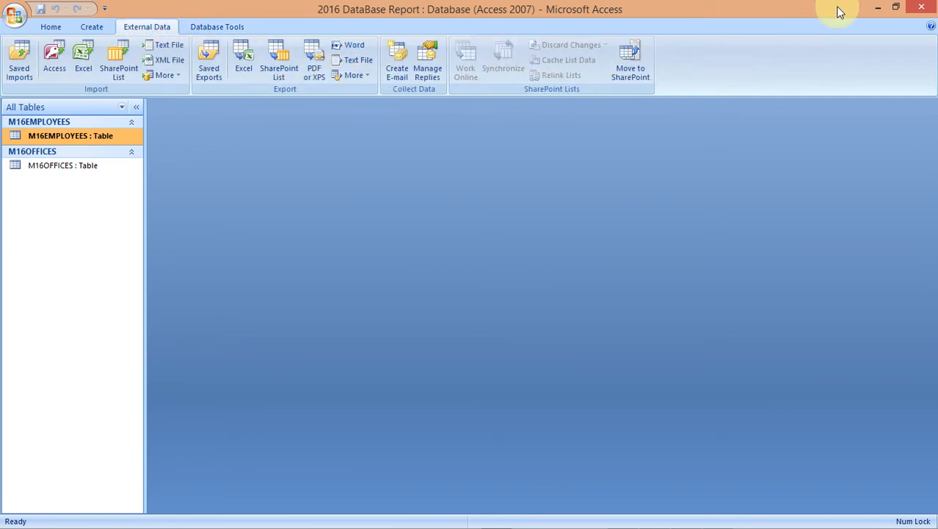
Step: Minimize Access, the exam paper and the evidence document to reach the desktop
{"action": "left_click", "coordinate": [878, 7]}
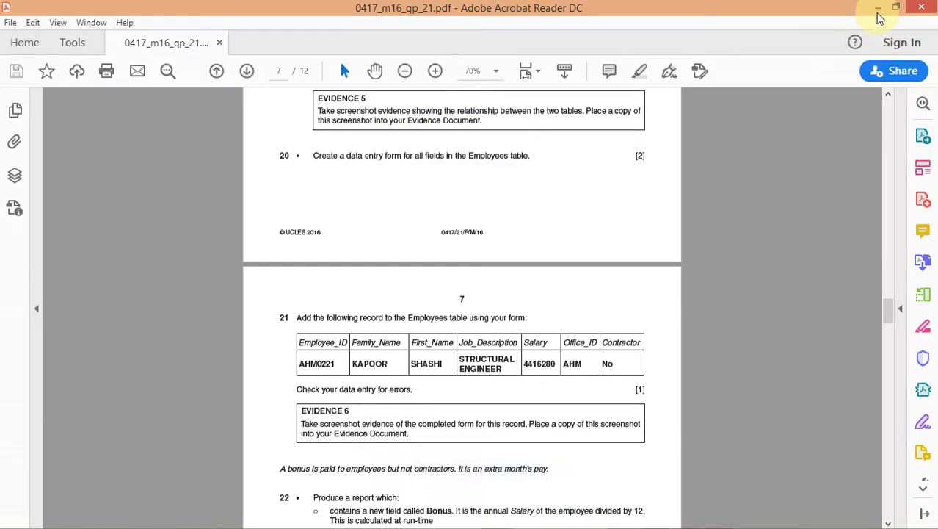
{"action": "left_click", "coordinate": [878, 11]}
{"action": "left_click", "coordinate": [879, 8]}
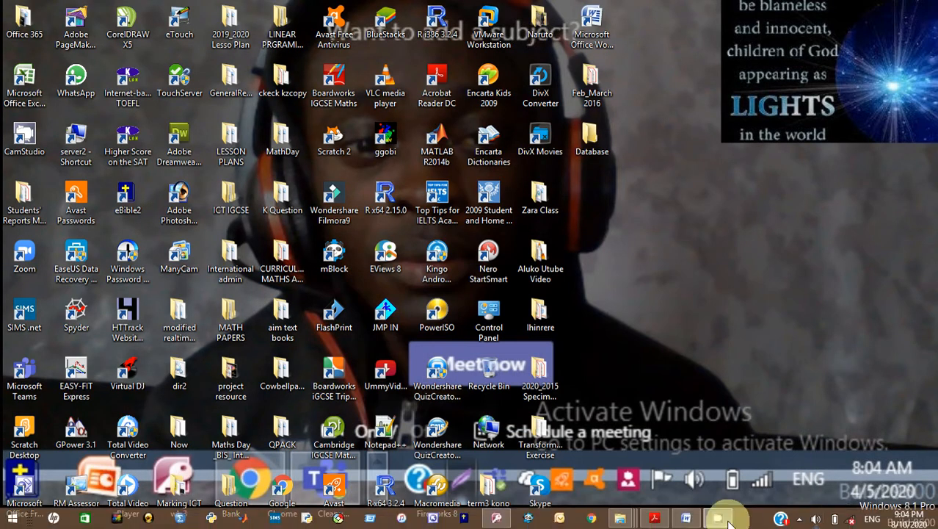
{"action": "left_click", "coordinate": [798, 520]}
{"action": "left_click", "coordinate": [779, 456]}
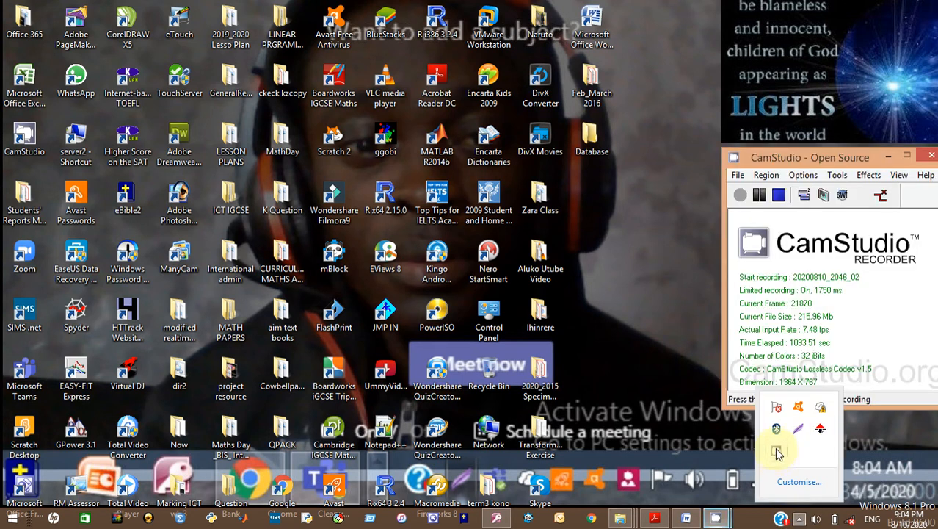
{"action": "left_click", "coordinate": [760, 196]}
{"action": "left_click", "coordinate": [886, 157]}
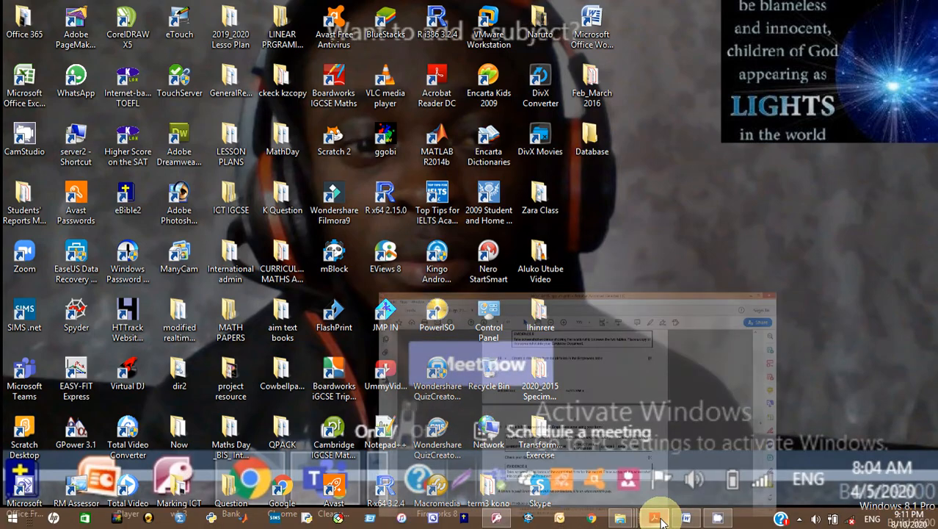
Step: Read task 20 in 0417_m16_qp_21.pdf about the data entry form, and minimize the exam paper
{"action": "left_click", "coordinate": [655, 519]}
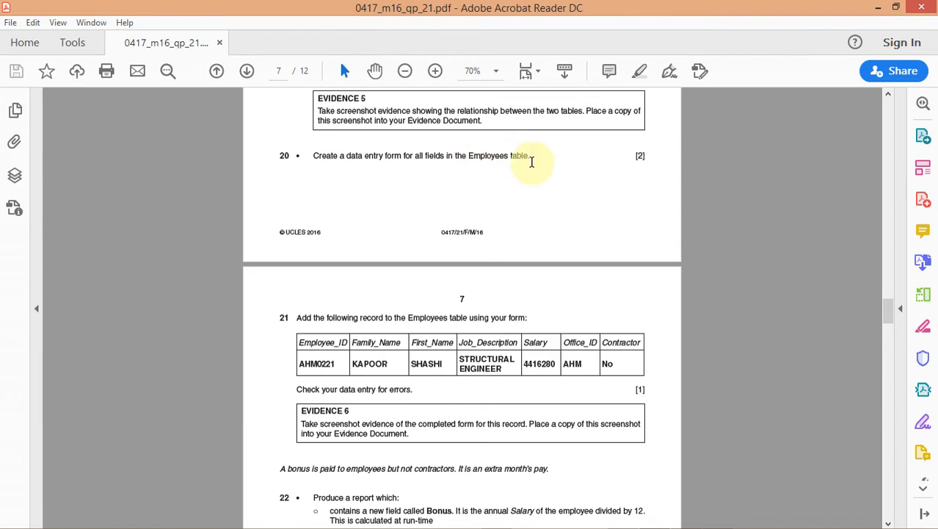
{"action": "left_click", "coordinate": [879, 9]}
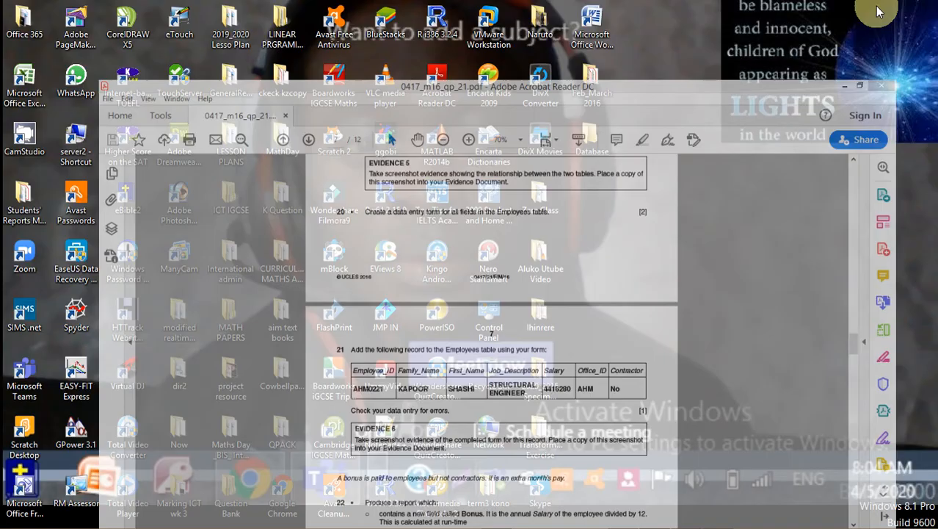
{"action": "mouse_move", "coordinate": [577, 524]}
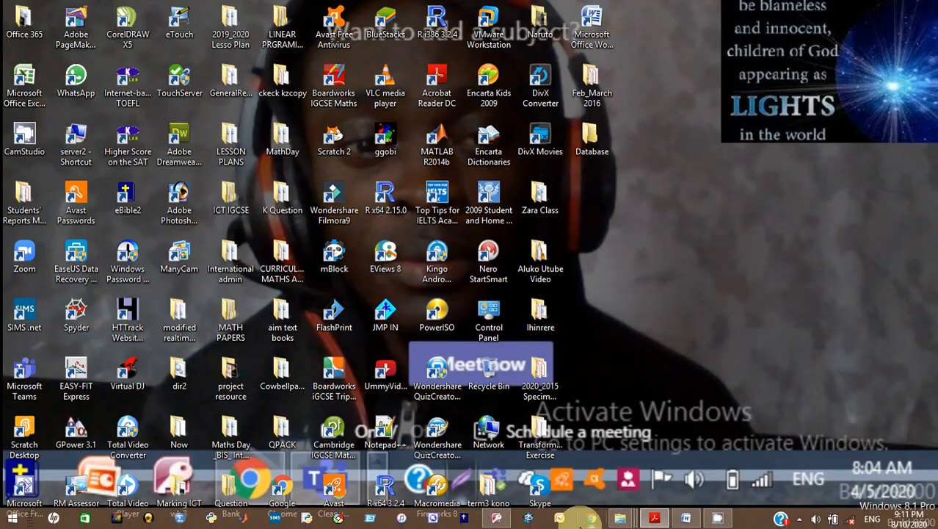
Step: Switch to Access, open the M16EMPLOYEES table and start the Form Wizard with all of the table's fields included
{"action": "left_click", "coordinate": [497, 518]}
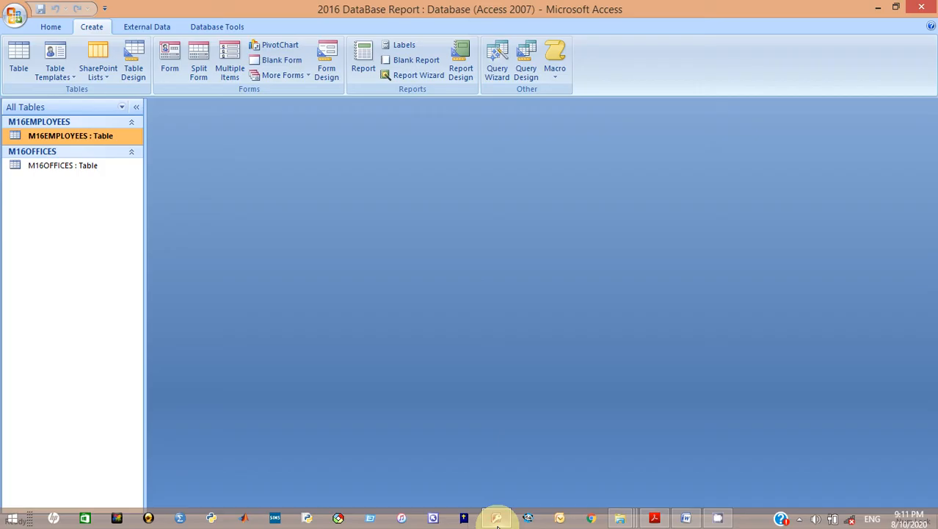
{"action": "double_click", "coordinate": [69, 139]}
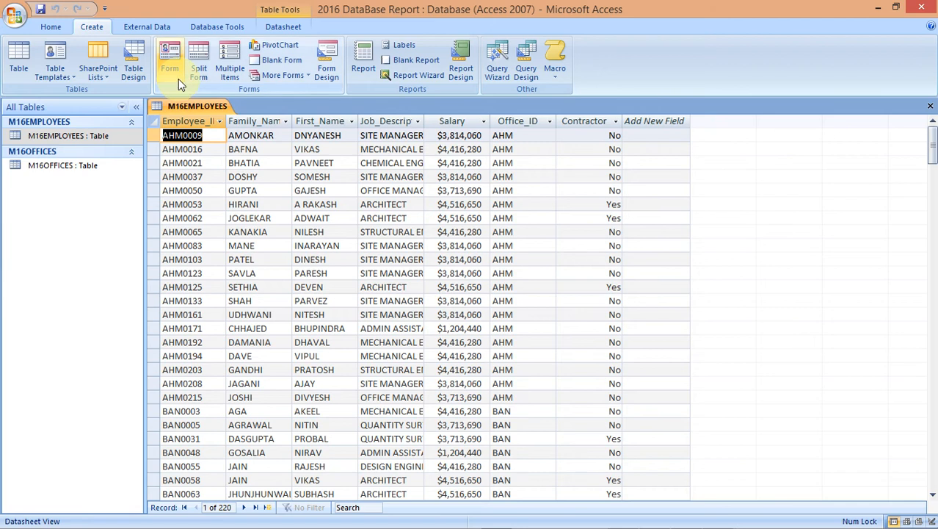
{"action": "left_click", "coordinate": [307, 76]}
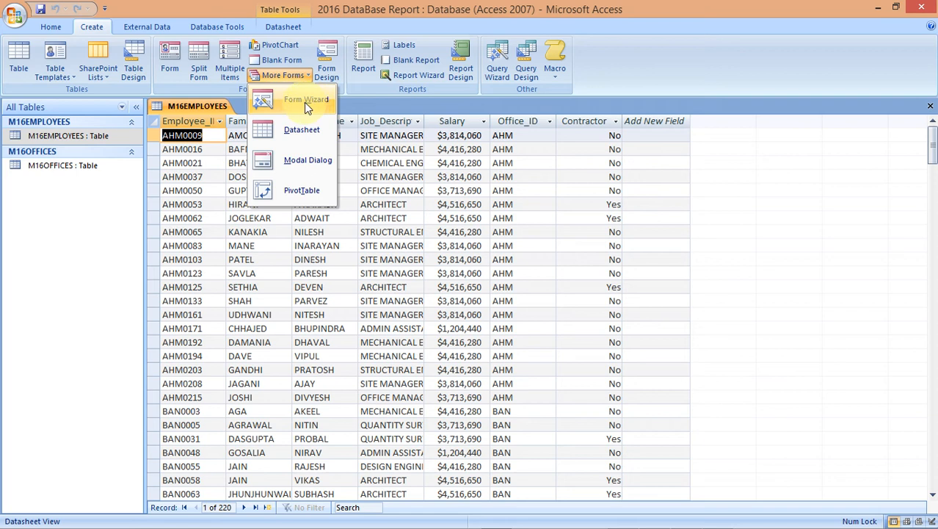
{"action": "left_click", "coordinate": [306, 104]}
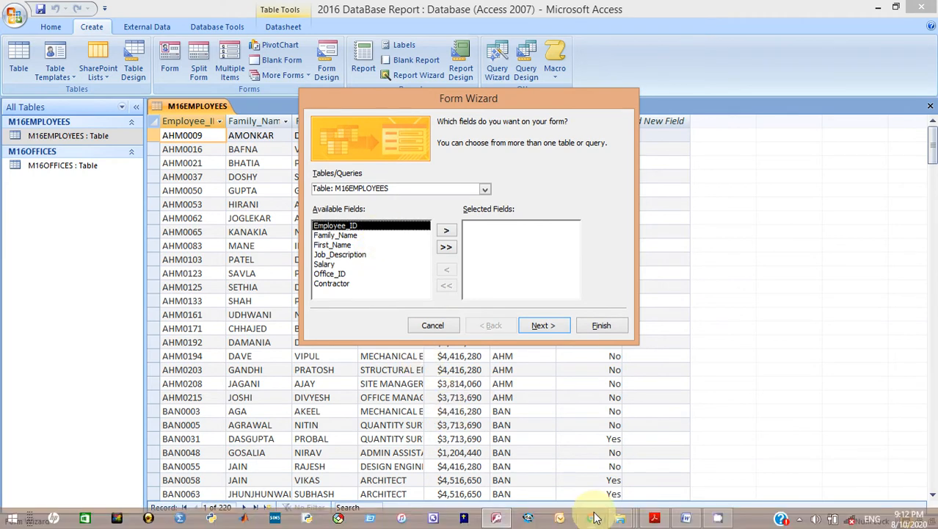
{"action": "mouse_move", "coordinate": [655, 518]}
{"action": "mouse_move", "coordinate": [642, 473]}
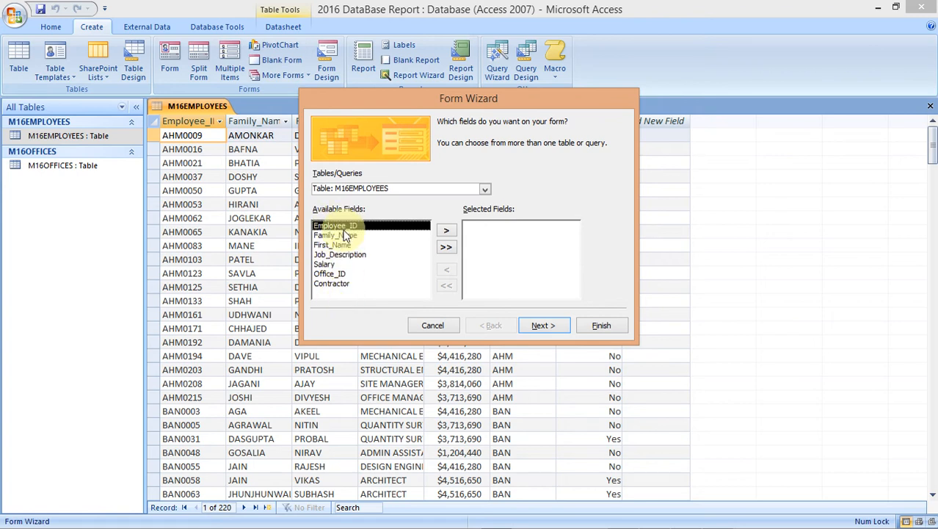
{"action": "left_click", "coordinate": [447, 249]}
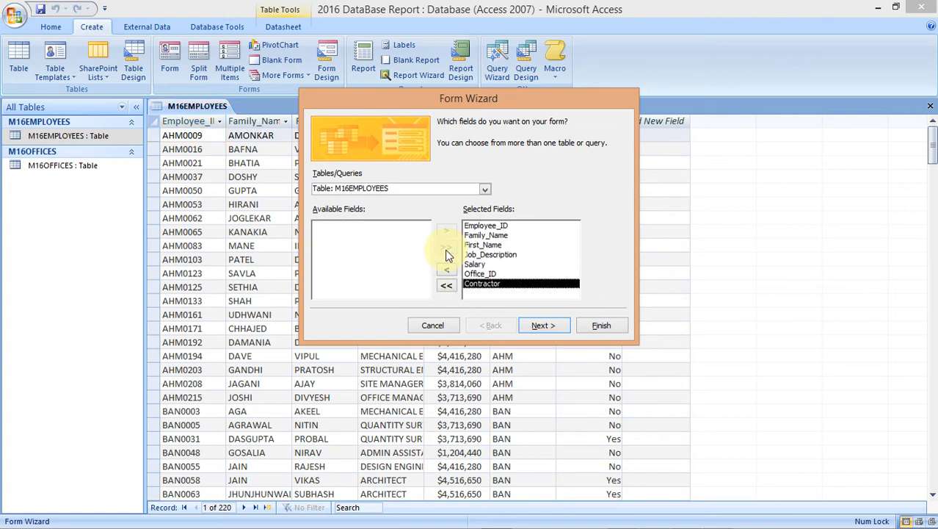
{"action": "left_click", "coordinate": [534, 326]}
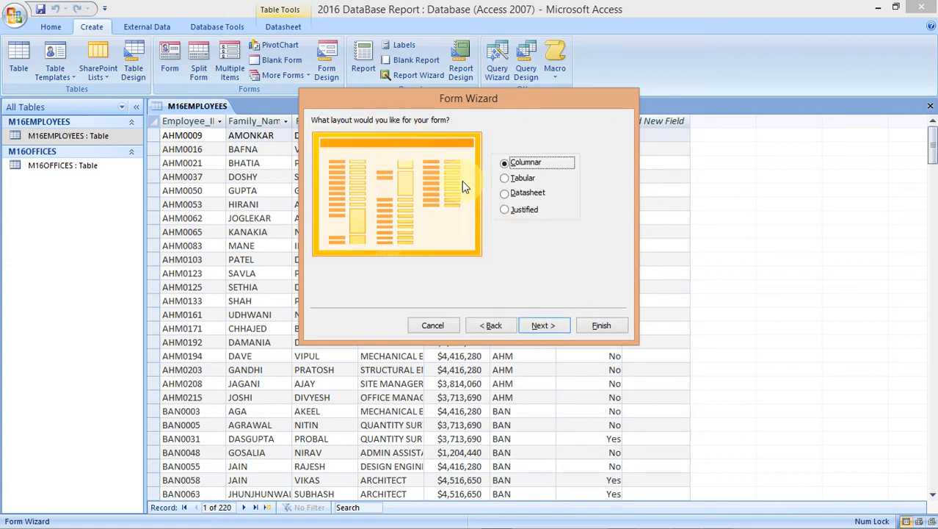
Step: Compare the Tabular, Datasheet and Justified layouts and choose Columnar for the form
{"action": "left_click", "coordinate": [506, 180]}
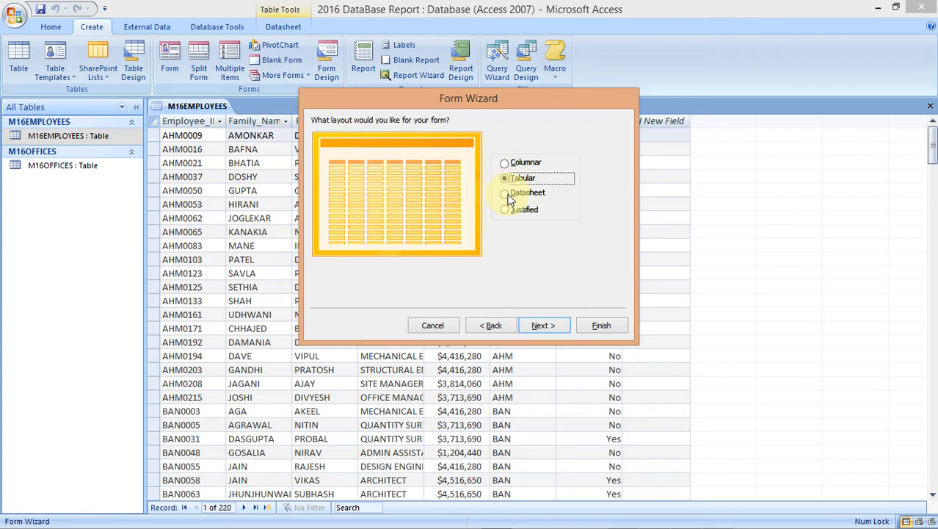
{"action": "left_click", "coordinate": [505, 193]}
{"action": "left_click", "coordinate": [506, 210]}
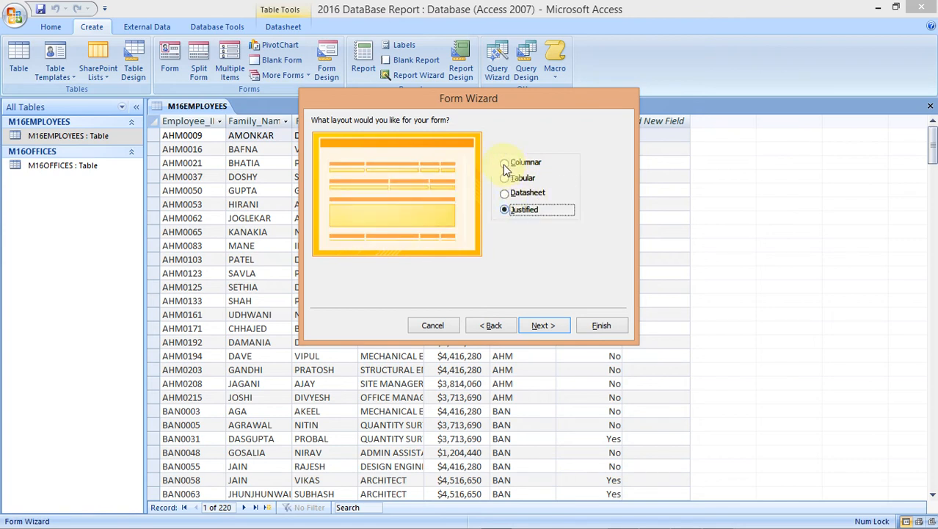
{"action": "left_click", "coordinate": [504, 163]}
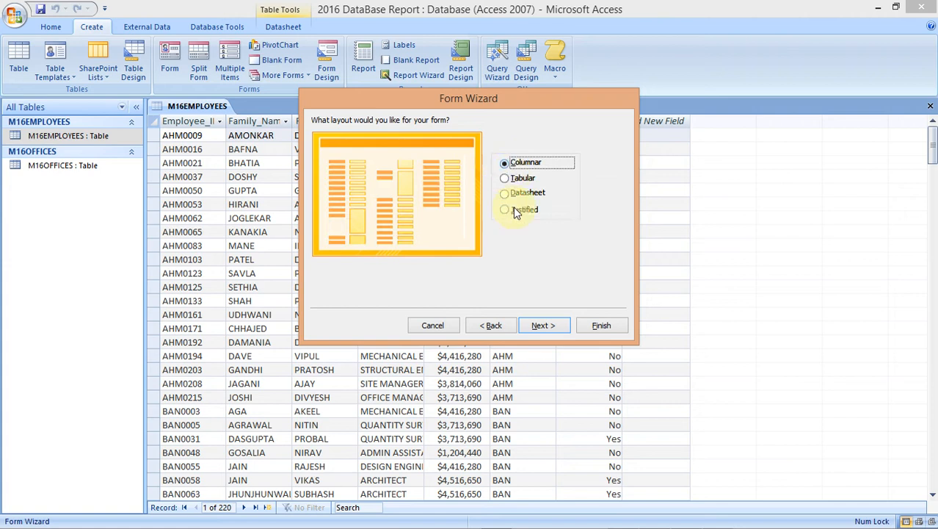
{"action": "left_click", "coordinate": [547, 327]}
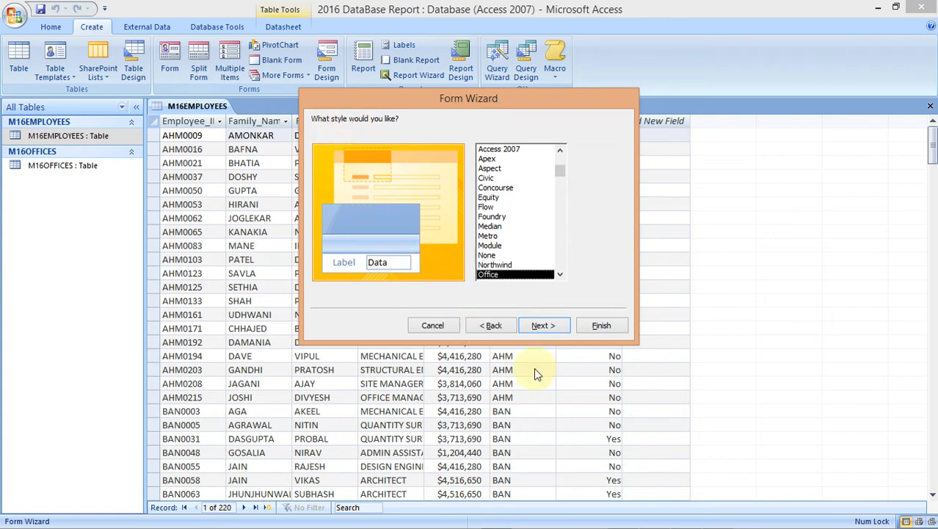
Step: Accept the Office style and the title M16EMPLOYEES, and create the form with its design open for modification
{"action": "left_click", "coordinate": [543, 329]}
{"action": "left_click", "coordinate": [541, 327]}
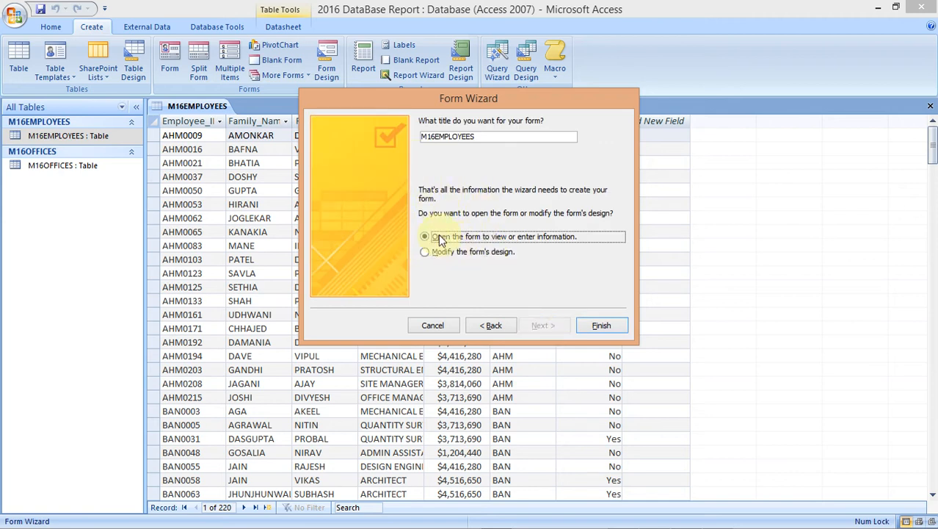
{"action": "left_click", "coordinate": [425, 254]}
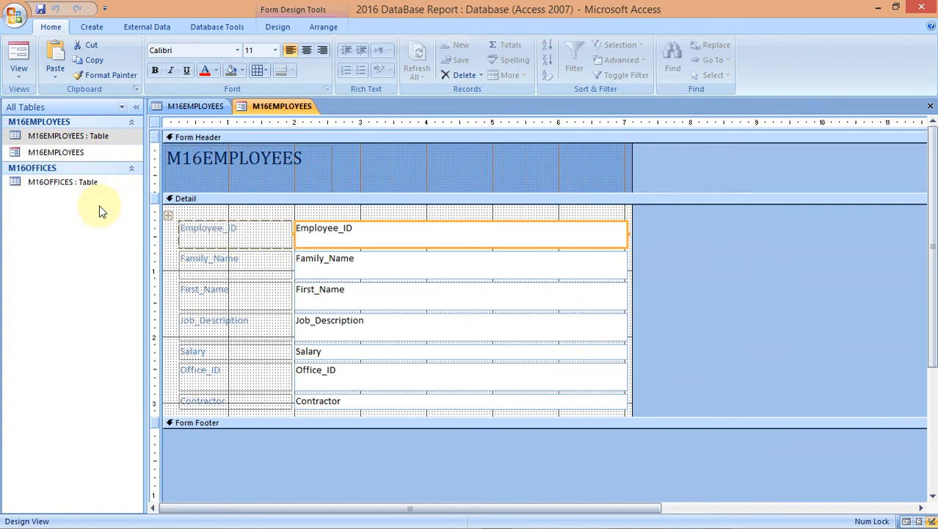
Step: Check the record that task 21 of the exam paper asks for, and return to Access
{"action": "mouse_move", "coordinate": [523, 518]}
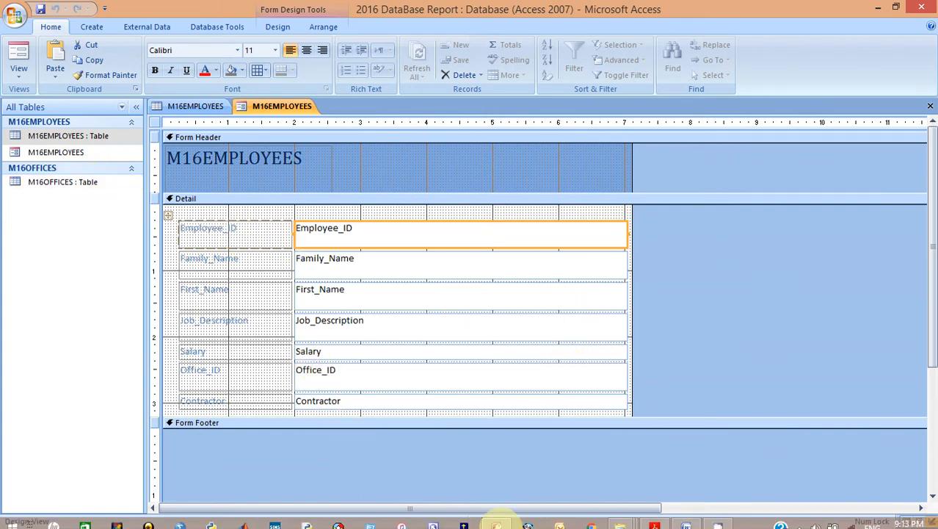
{"action": "mouse_move", "coordinate": [654, 517]}
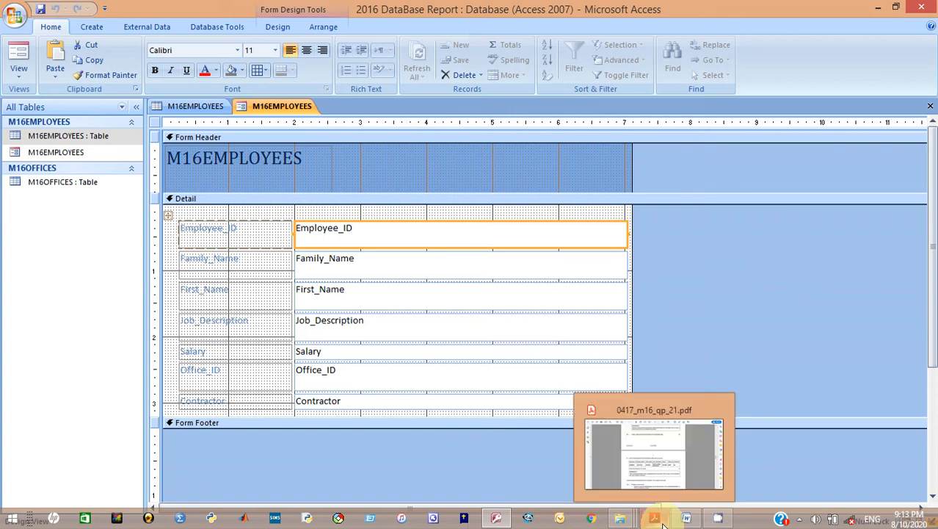
{"action": "left_click", "coordinate": [629, 492]}
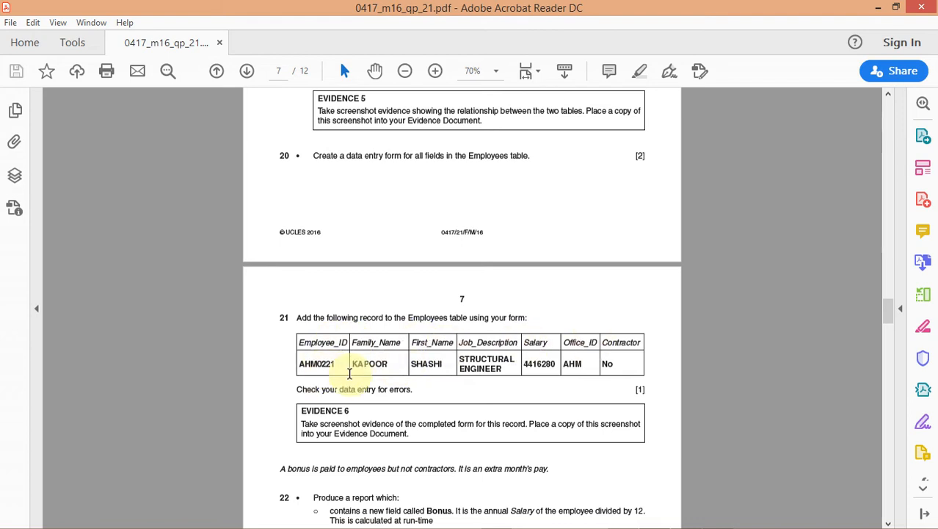
{"action": "mouse_move", "coordinate": [598, 526]}
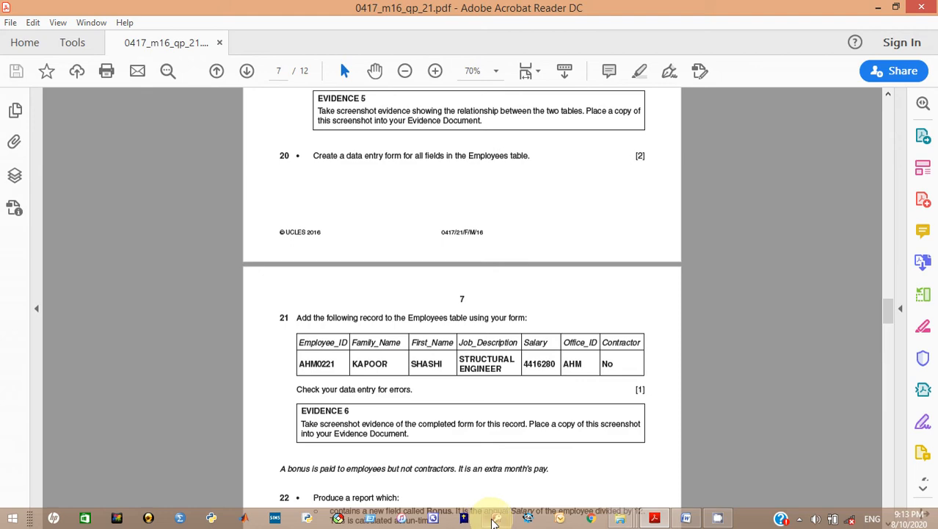
{"action": "left_click", "coordinate": [488, 520]}
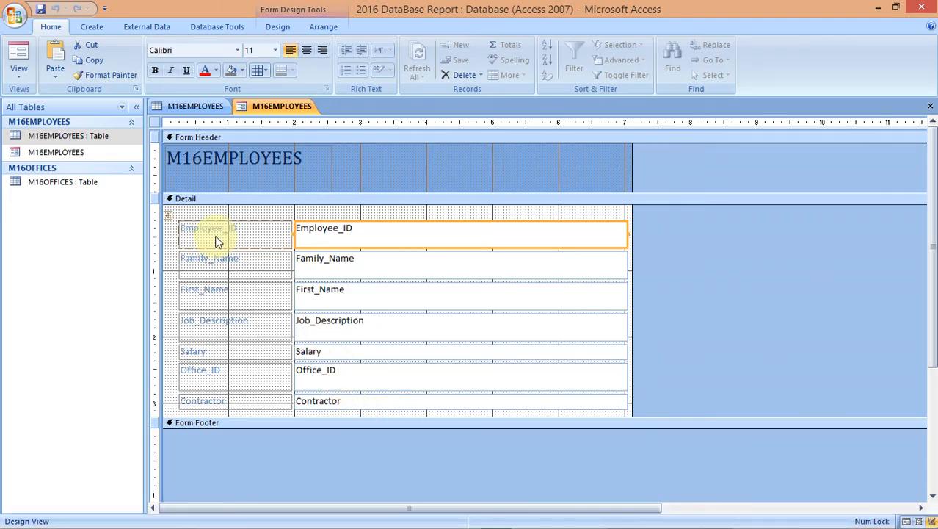
Step: Show the M16EMPLOYEES form in Form View at a new blank record, and size the Access window to leave the task 21 record visible
{"action": "left_click", "coordinate": [19, 76]}
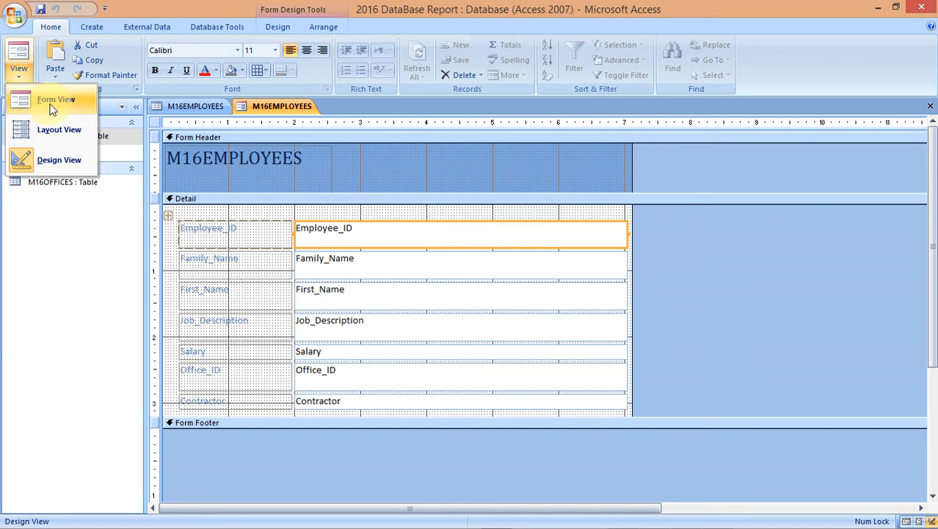
{"action": "left_click", "coordinate": [52, 109]}
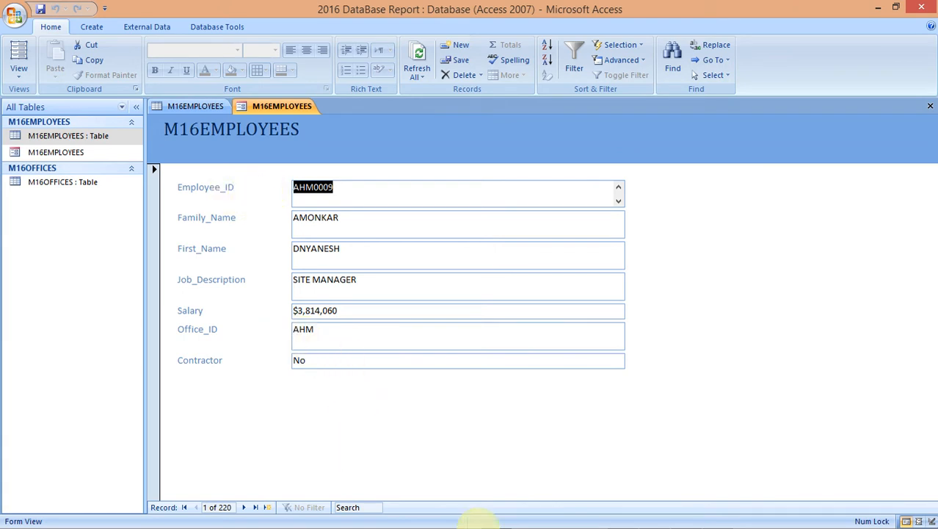
{"action": "mouse_move", "coordinate": [479, 518]}
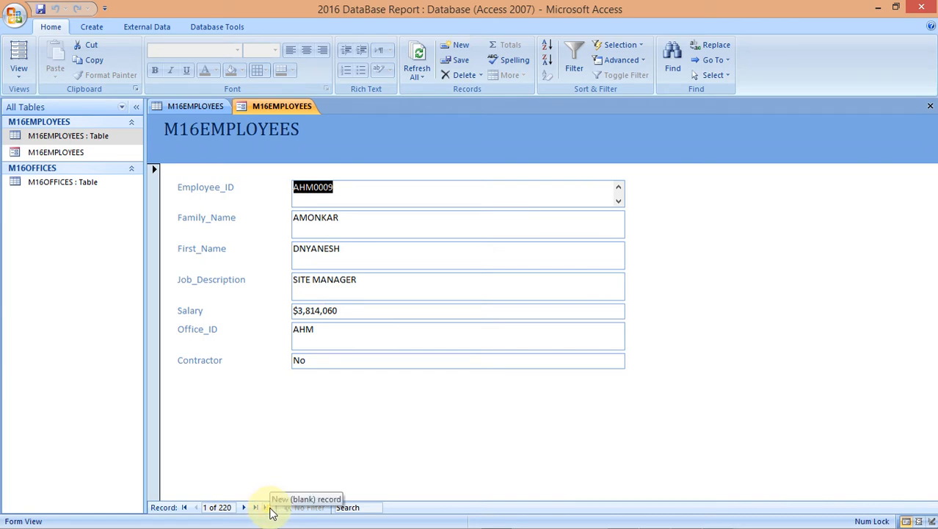
{"action": "left_click", "coordinate": [268, 508]}
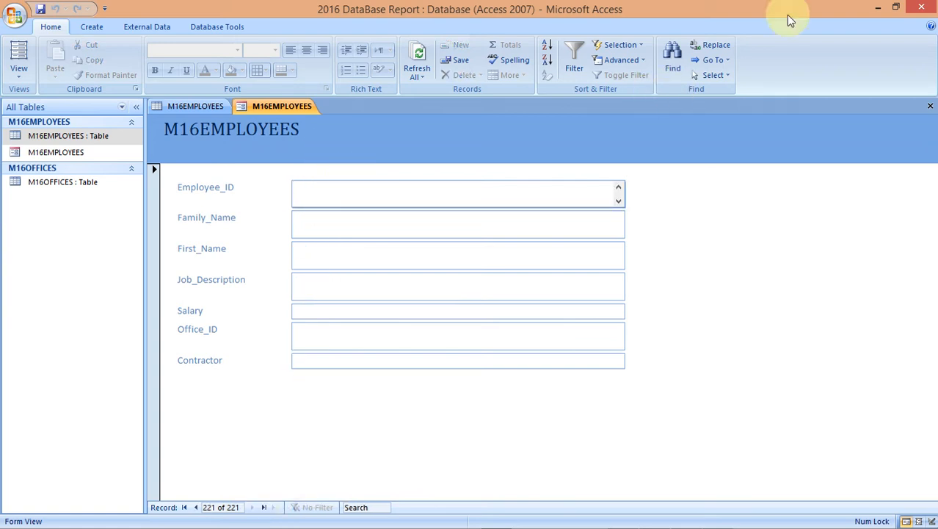
{"action": "left_click", "coordinate": [896, 7]}
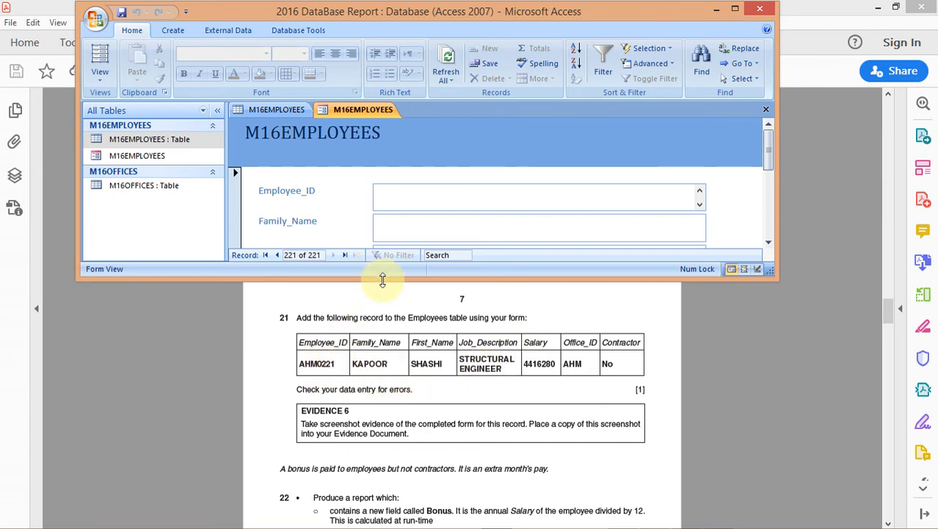
{"action": "left_click_drag", "start_coordinate": [383, 280], "coordinate": [383, 305]}
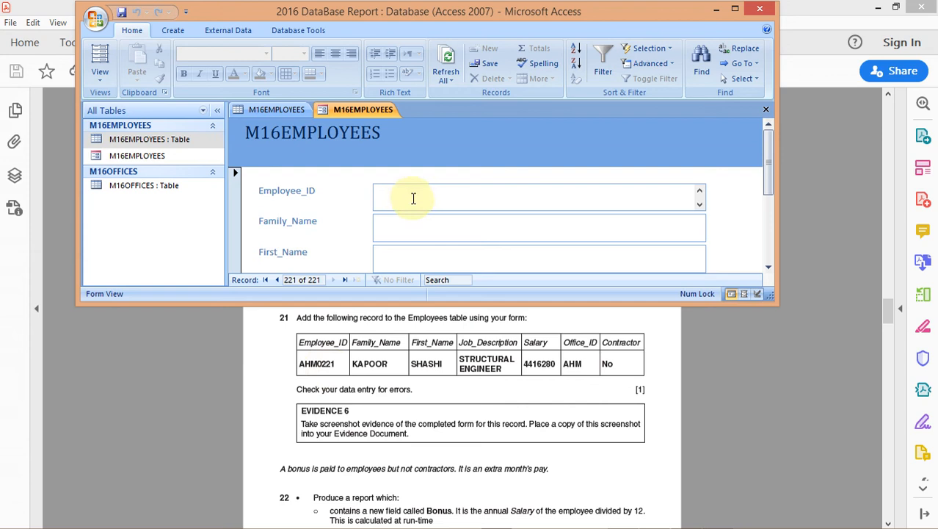
Step: Enter the new employee's ID, family name and first name in capitals from the task 21 record
{"action": "key", "text": "Caps_Lock"}
{"action": "type", "text": "A"}
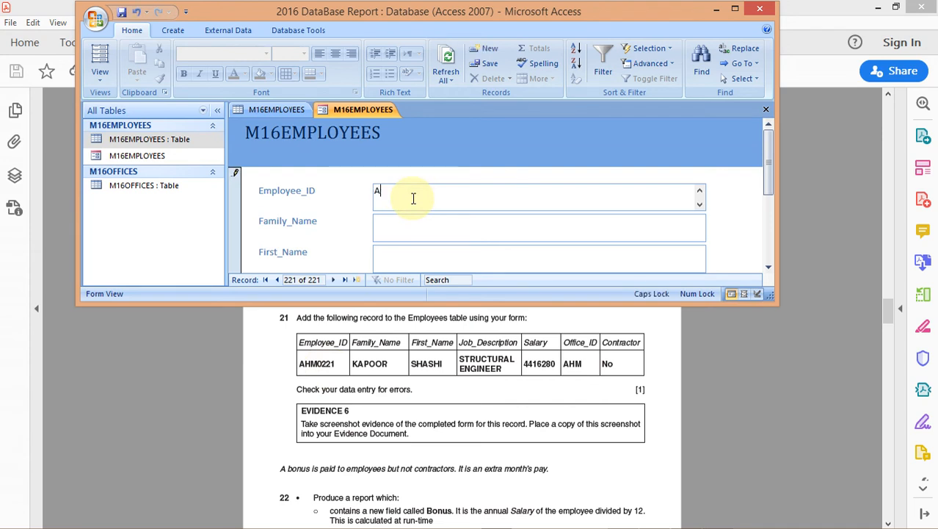
{"action": "type", "text": "HM"}
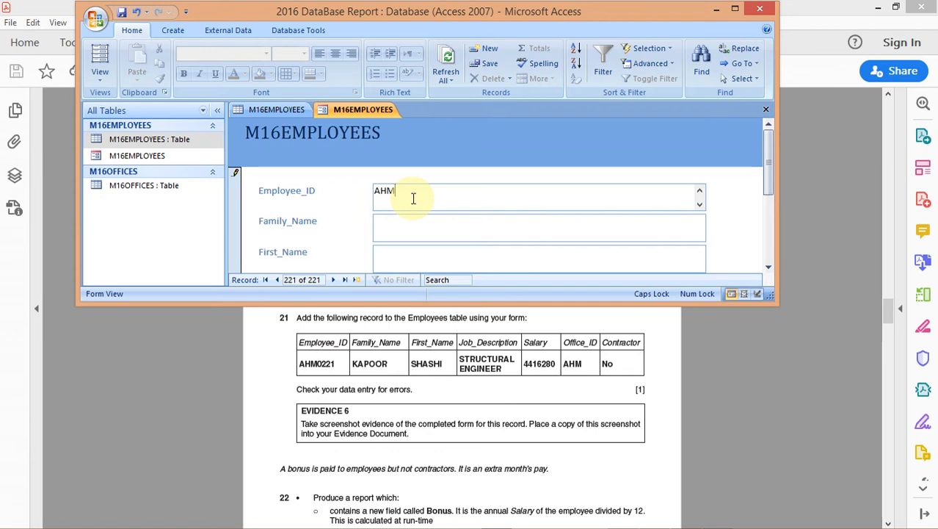
{"action": "type", "text": "0221"}
{"action": "key", "text": "Tab"}
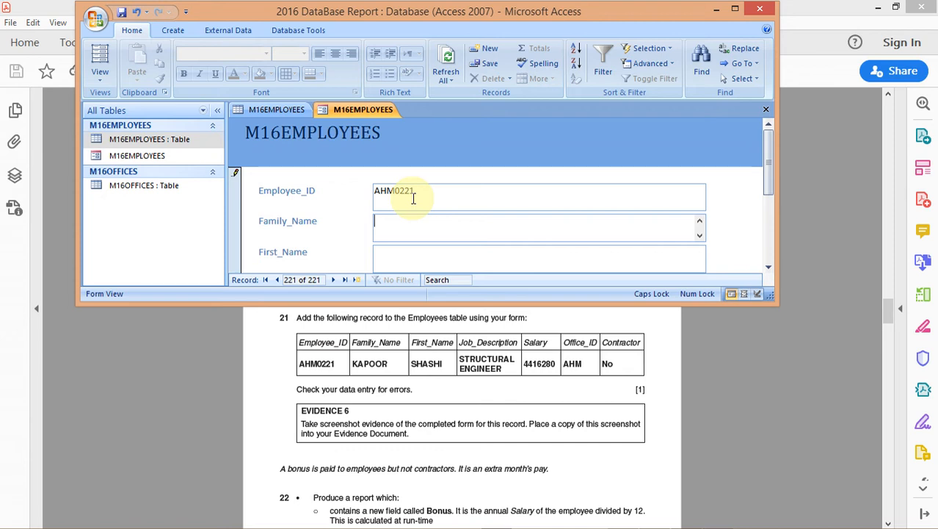
{"action": "type", "text": "KAPOOR"}
{"action": "key", "text": "Tab"}
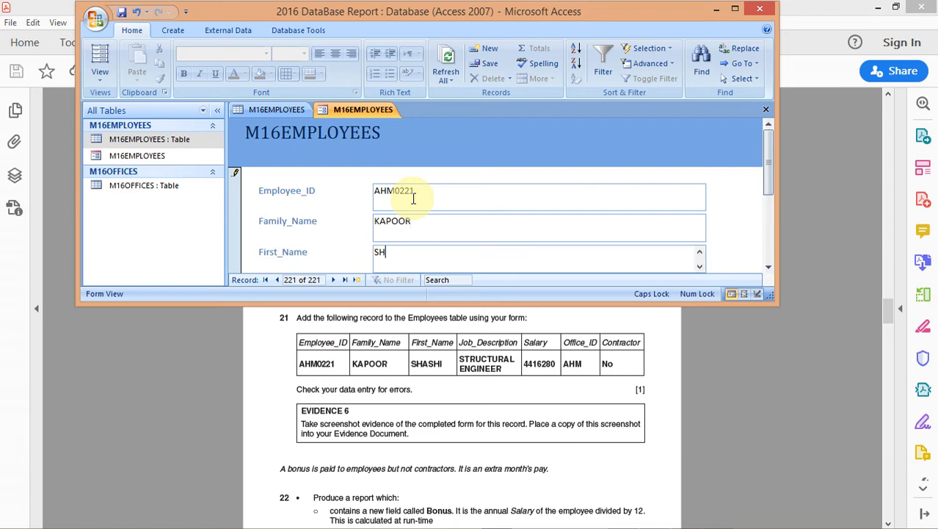
{"action": "type", "text": "SHASHI"}
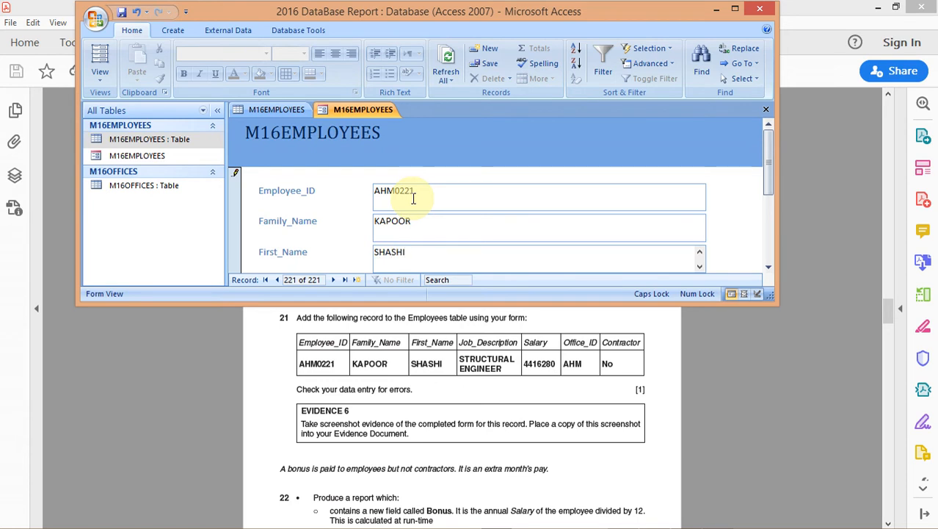
{"action": "key", "text": "Tab"}
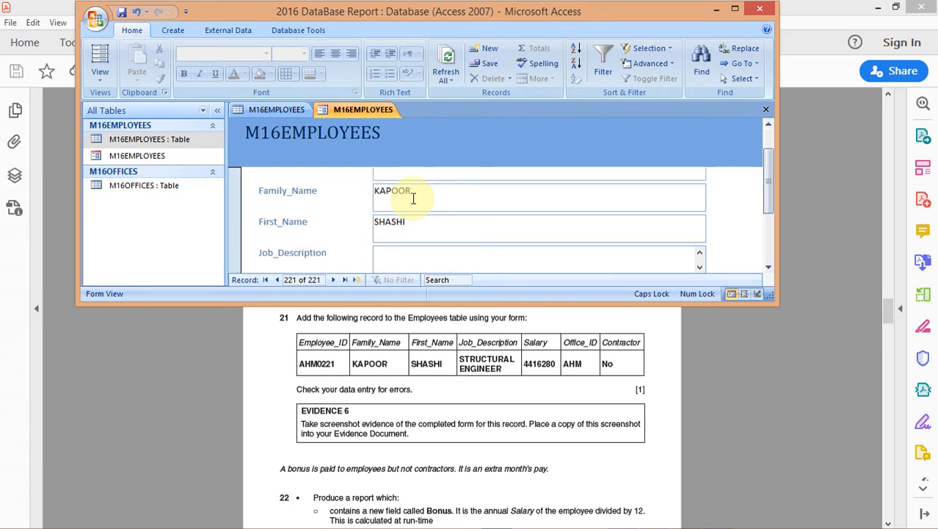
Step: Complete the new employee record with job description STRUCTURAL ENGINEER, salary 4416280, office ID AHM and contractor No
{"action": "type", "text": "STRUCTU"}
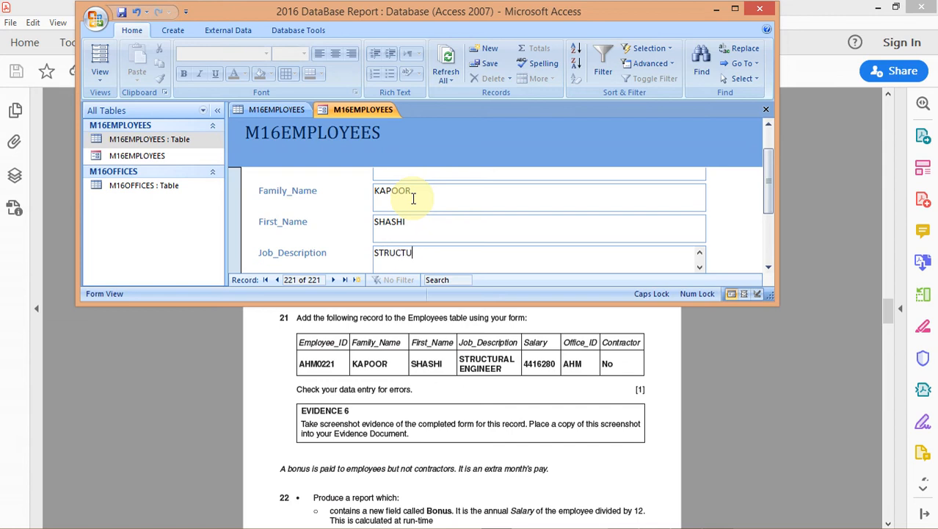
{"action": "type", "text": "RAL ENGINEER"}
{"action": "key", "text": "Tab"}
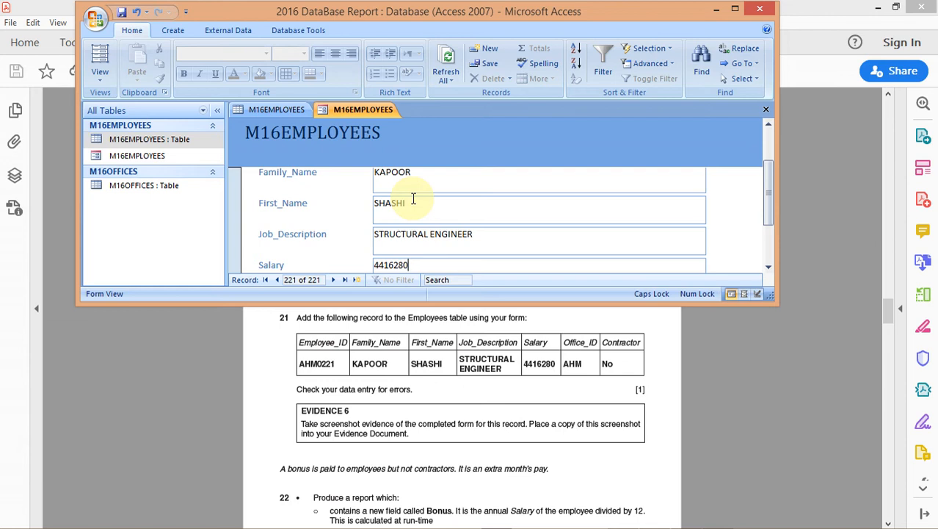
{"action": "key", "text": "Tab"}
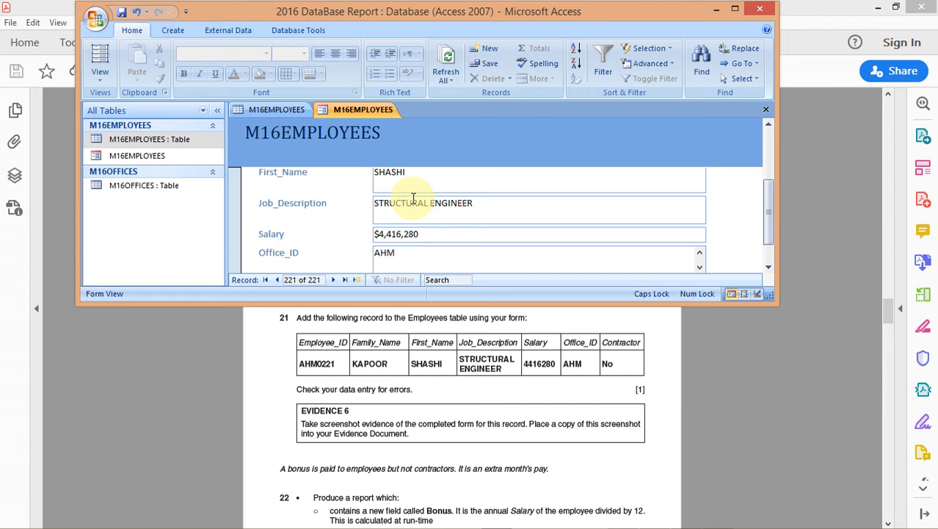
{"action": "key", "text": "Tab"}
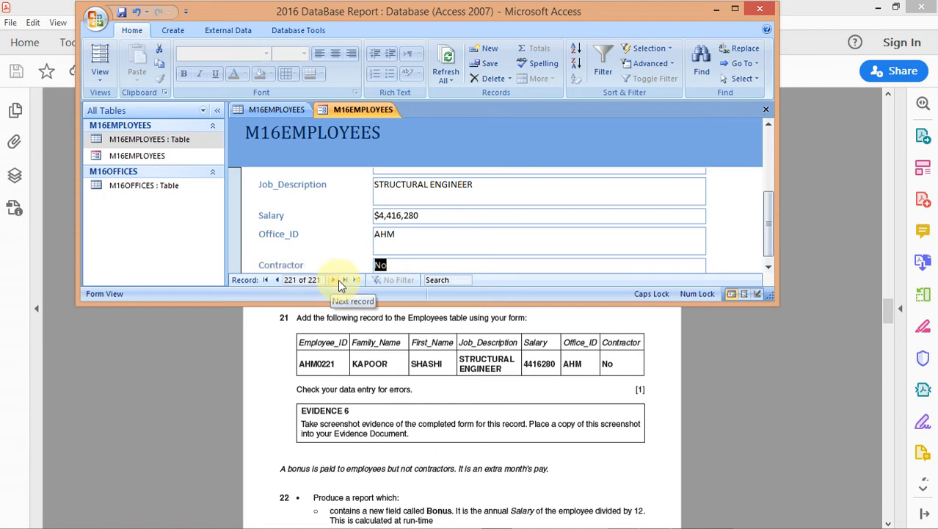
Step: Move to the previous record and back to the new employee's record, and maximize the Access window
{"action": "left_click", "coordinate": [277, 282]}
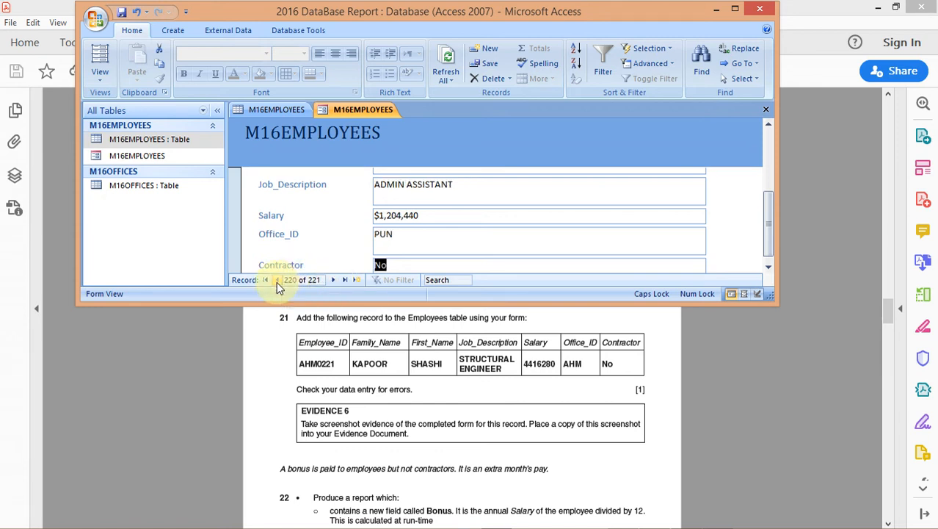
{"action": "left_click", "coordinate": [332, 281]}
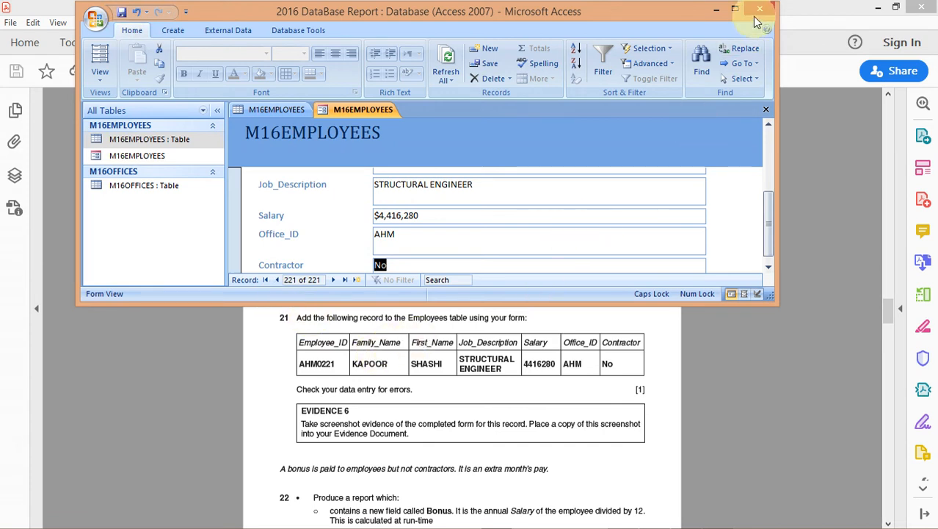
{"action": "left_click", "coordinate": [734, 10]}
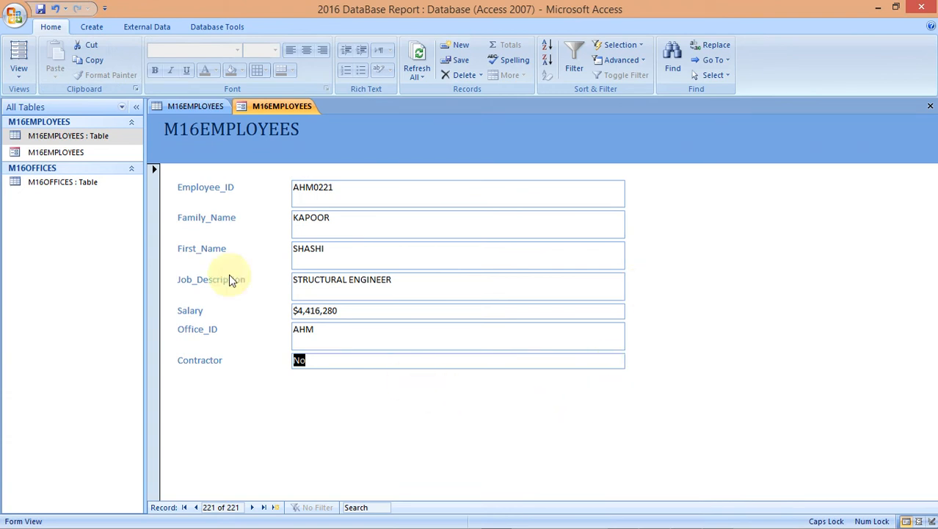
Step: Check the Evidence 6 instructions for task 21 in the exam paper, and return to the employee form in Access
{"action": "left_click", "coordinate": [19, 73]}
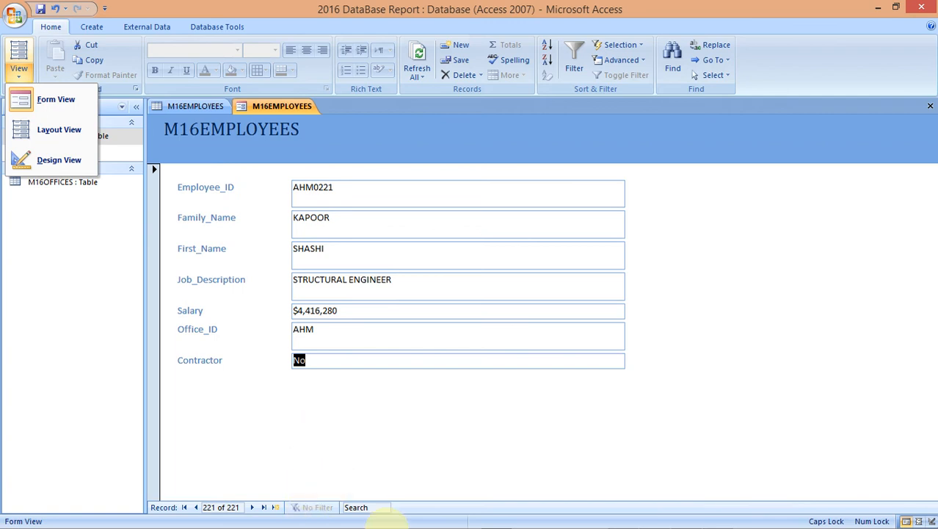
{"action": "mouse_move", "coordinate": [431, 519]}
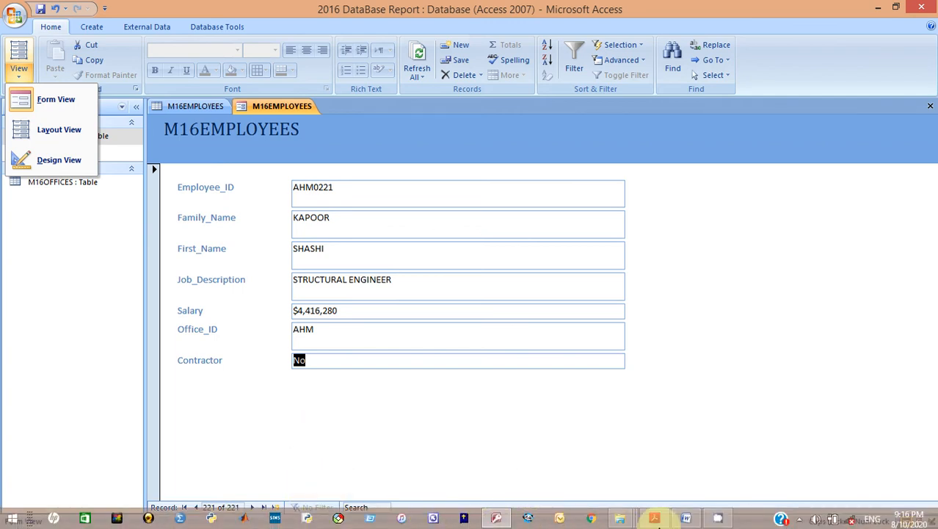
{"action": "left_click", "coordinate": [654, 518]}
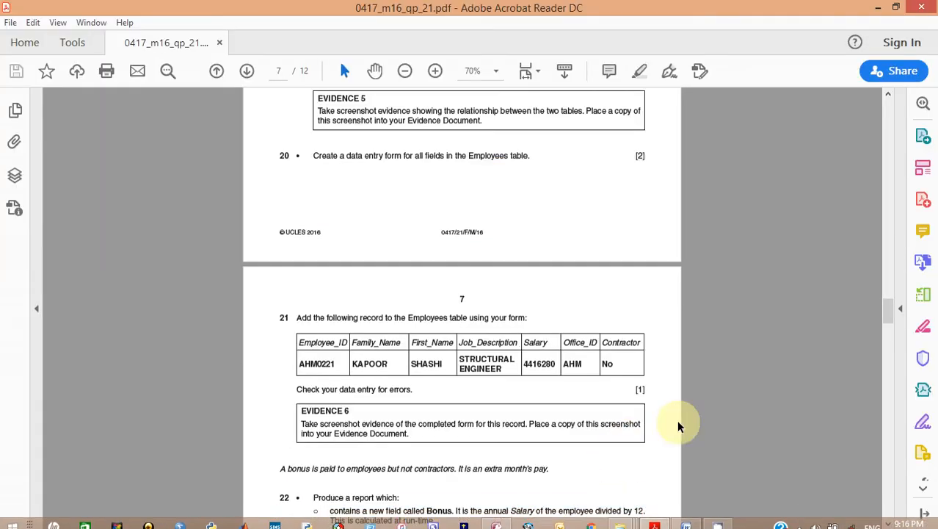
{"action": "left_click_drag", "start_coordinate": [888, 314], "coordinate": [889, 331]}
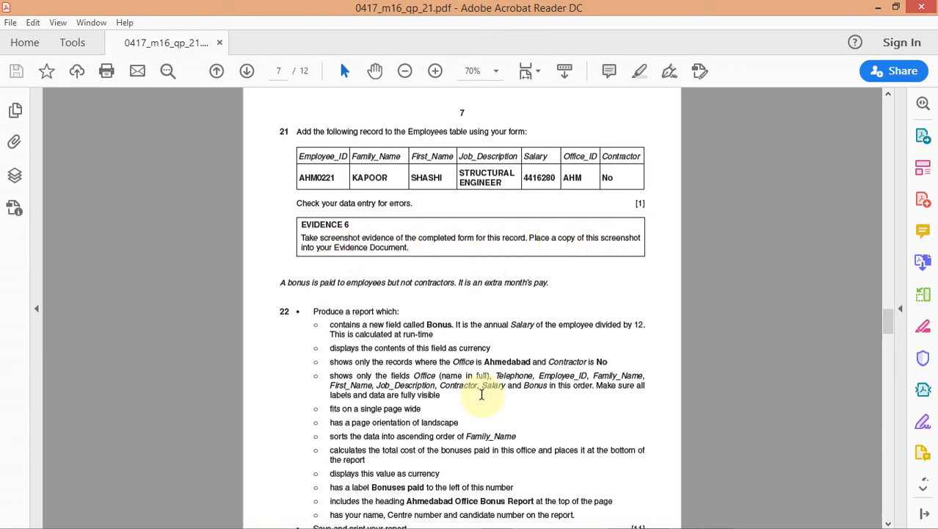
{"action": "mouse_move", "coordinate": [577, 525]}
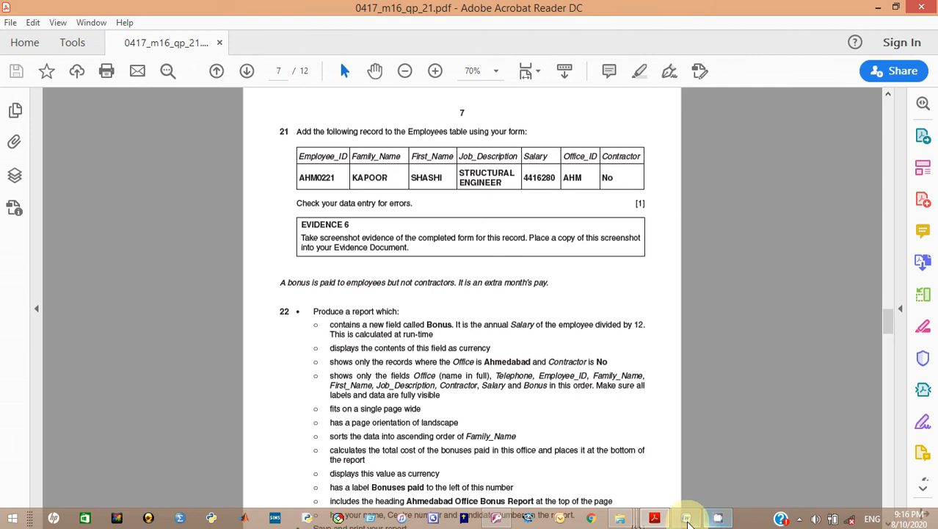
{"action": "left_click", "coordinate": [495, 520]}
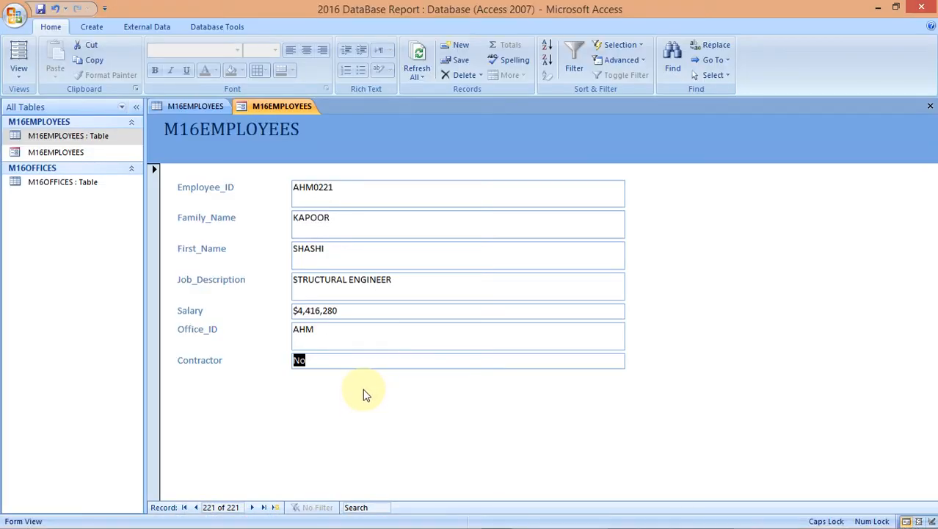
Step: Capture the completed M16EMPLOYEES form for the new record as a screenshot and copy it to the clipboard
{"action": "key", "text": "Print"}
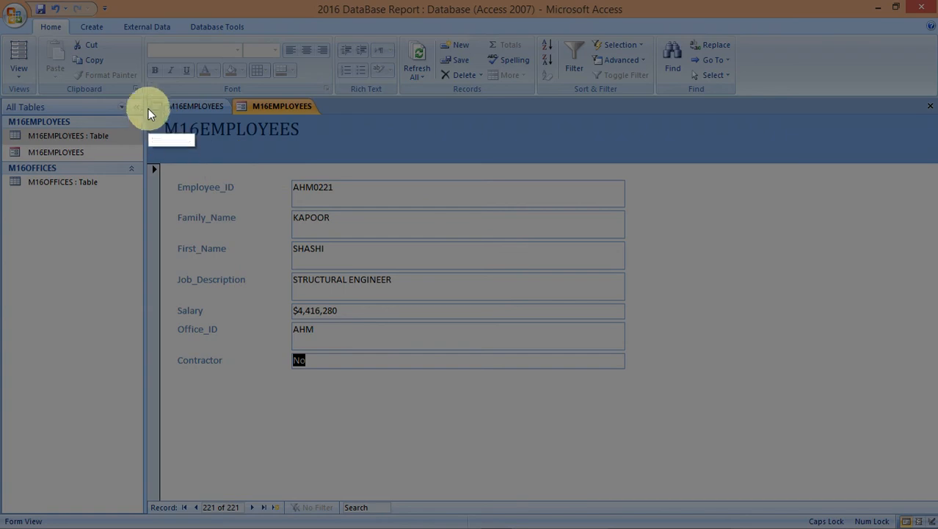
{"action": "left_click_drag", "start_coordinate": [145, 99], "coordinate": [628, 372]}
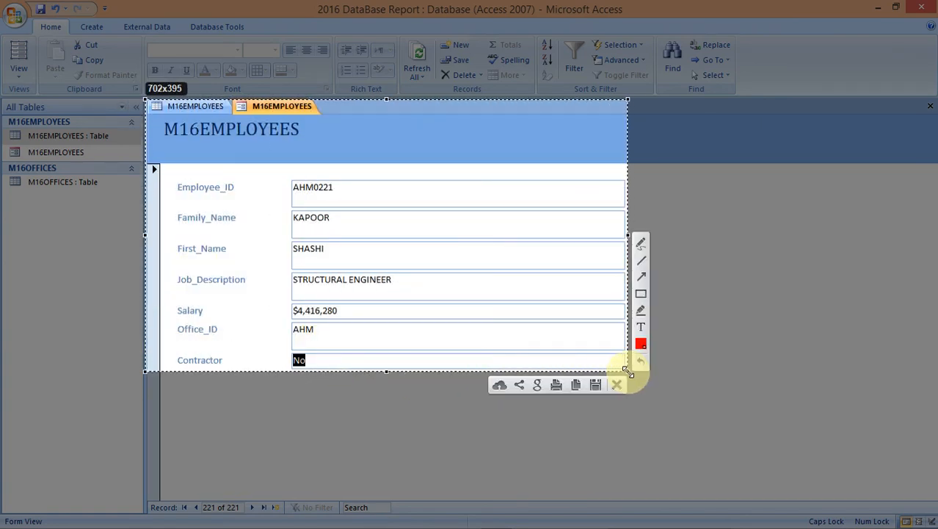
{"action": "left_click", "coordinate": [576, 384]}
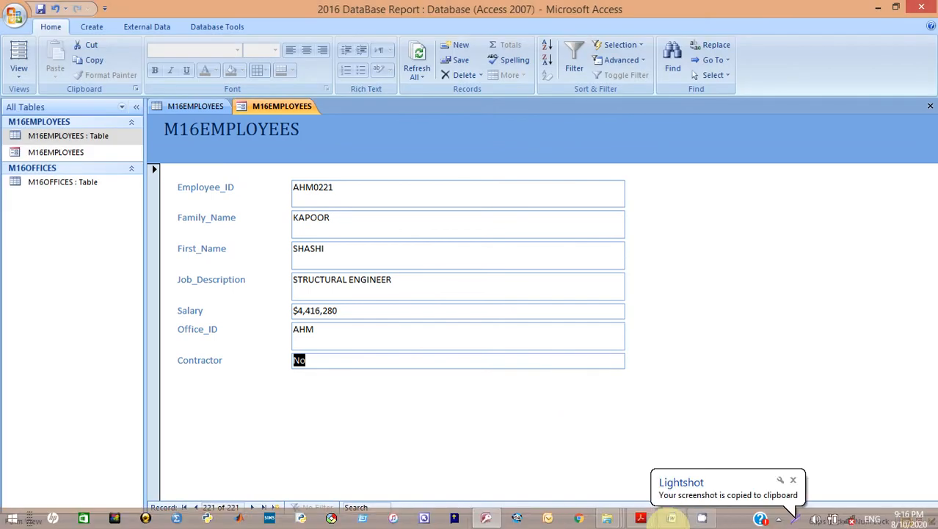
Step: Paste the form screenshot under Evidence 6 in M16EVIDENCE.rtf and shrink it proportionally to about 9 cm wide
{"action": "left_click", "coordinate": [685, 518]}
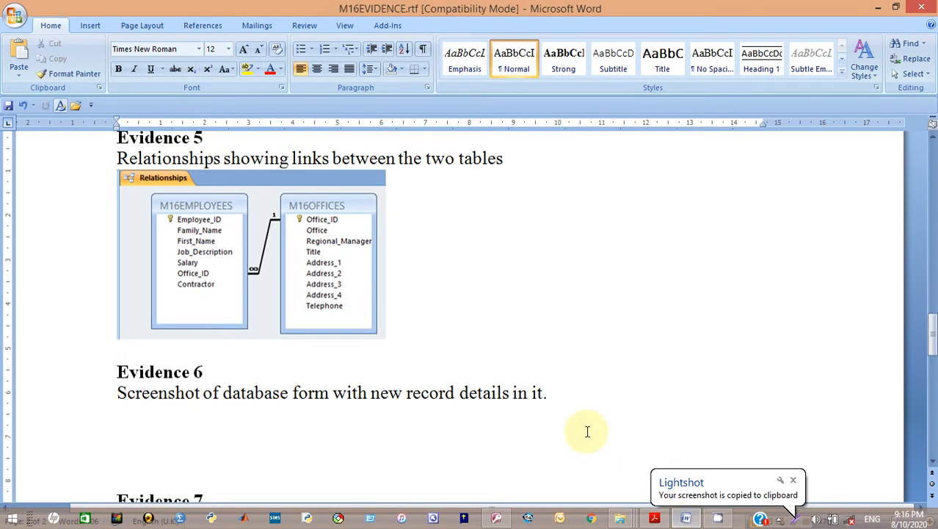
{"action": "left_click", "coordinate": [587, 414]}
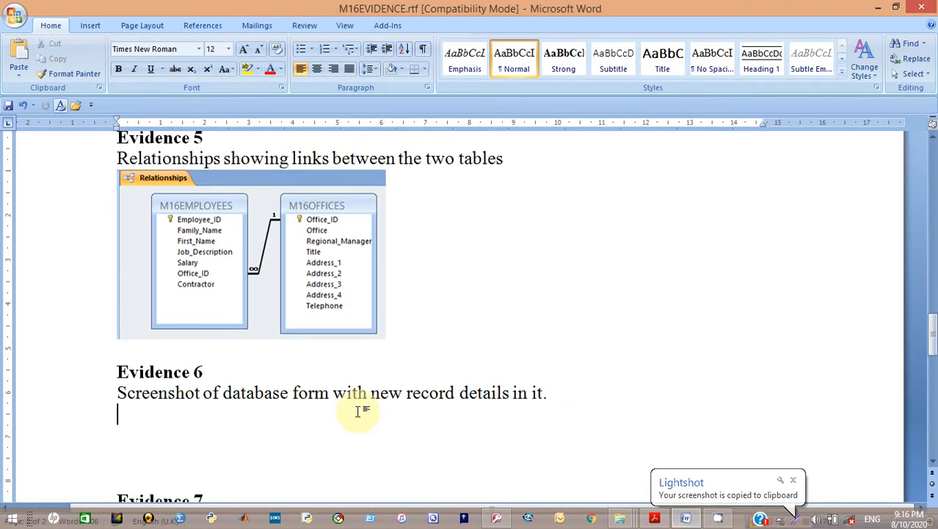
{"action": "key", "text": "ctrl+v"}
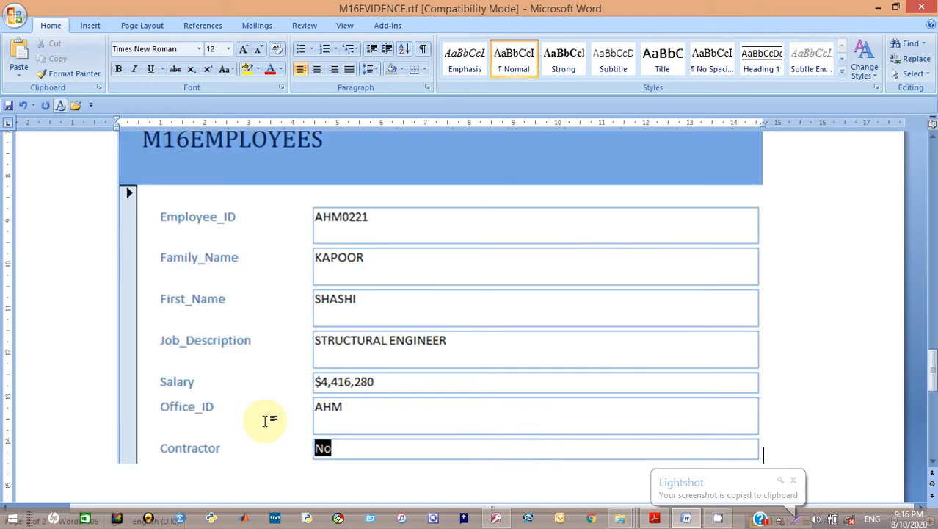
{"action": "left_click", "coordinate": [757, 459]}
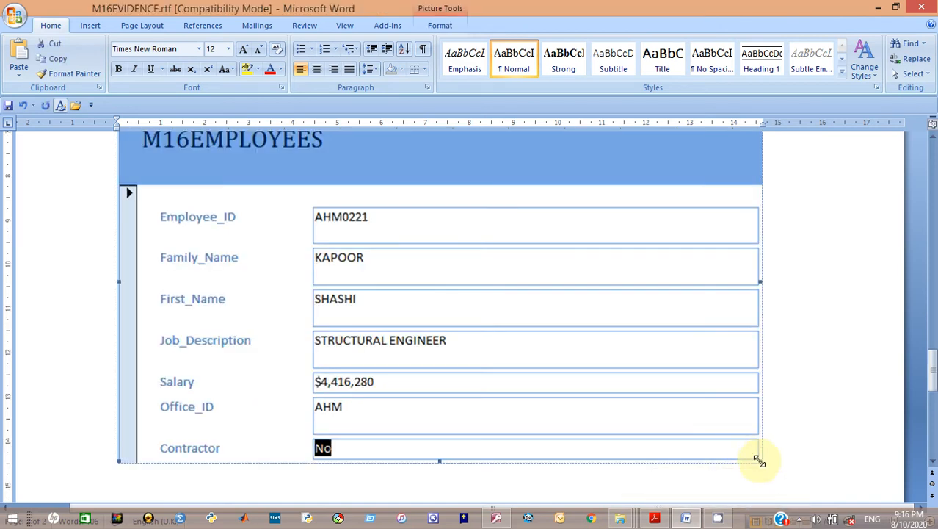
{"action": "left_click_drag", "start_coordinate": [758, 458], "coordinate": [507, 324]}
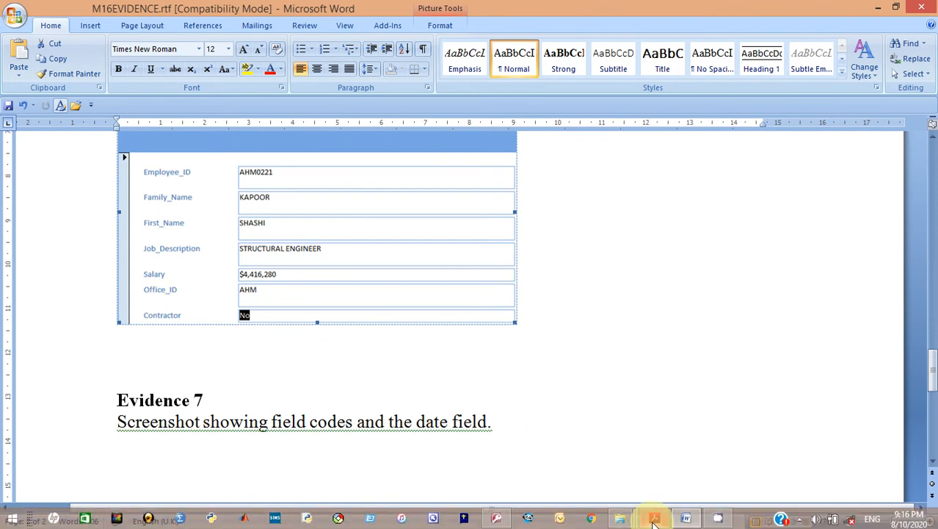
Step: Highlight the exam paper text from the bonus note through the task 22 report requirements and into the PRINTOUT 2 box
{"action": "left_click", "coordinate": [654, 520]}
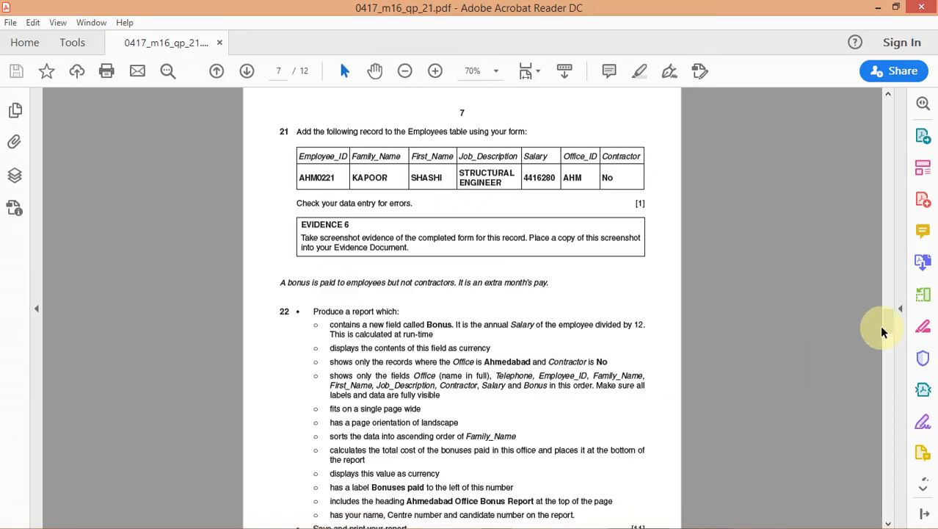
{"action": "left_click_drag", "start_coordinate": [887, 325], "coordinate": [895, 340]}
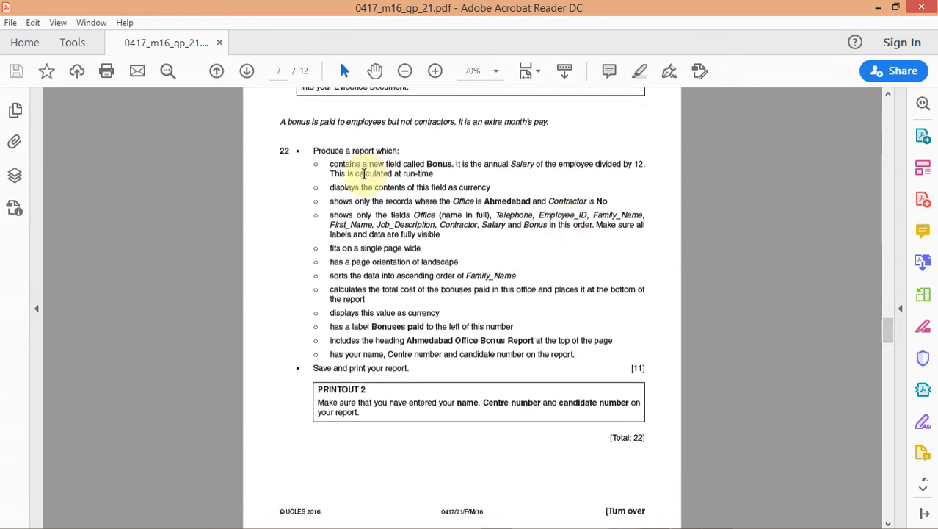
{"action": "mouse_move", "coordinate": [279, 119]}
{"action": "left_mouse_down"}
{"action": "mouse_move", "coordinate": [372, 279]}
{"action": "mouse_move", "coordinate": [444, 353]}
{"action": "mouse_move", "coordinate": [464, 399]}
{"action": "mouse_move", "coordinate": [457, 373]}
{"action": "mouse_move", "coordinate": [477, 399]}
{"action": "mouse_move", "coordinate": [568, 426]}
{"action": "mouse_move", "coordinate": [622, 428]}
{"action": "mouse_move", "coordinate": [642, 417]}
{"action": "mouse_move", "coordinate": [602, 397]}
{"action": "left_mouse_up"}
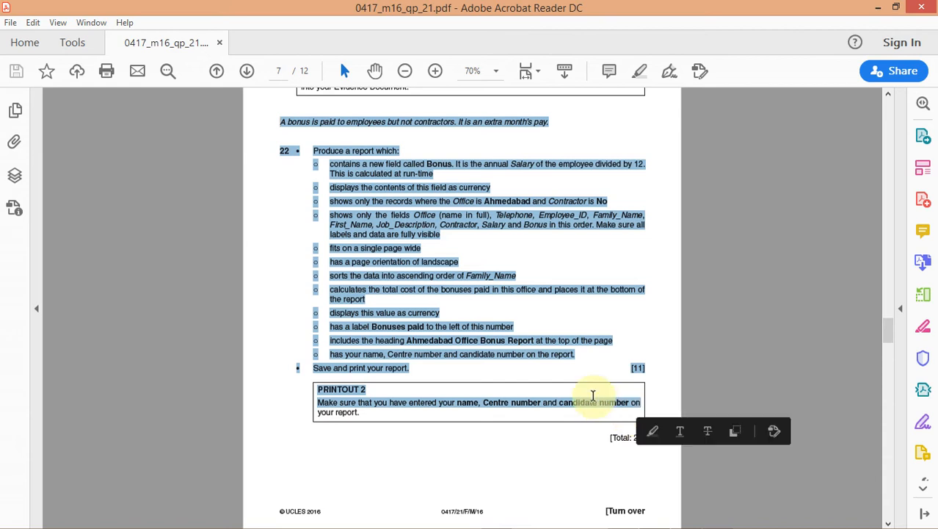
{"action": "left_click", "coordinate": [653, 433]}
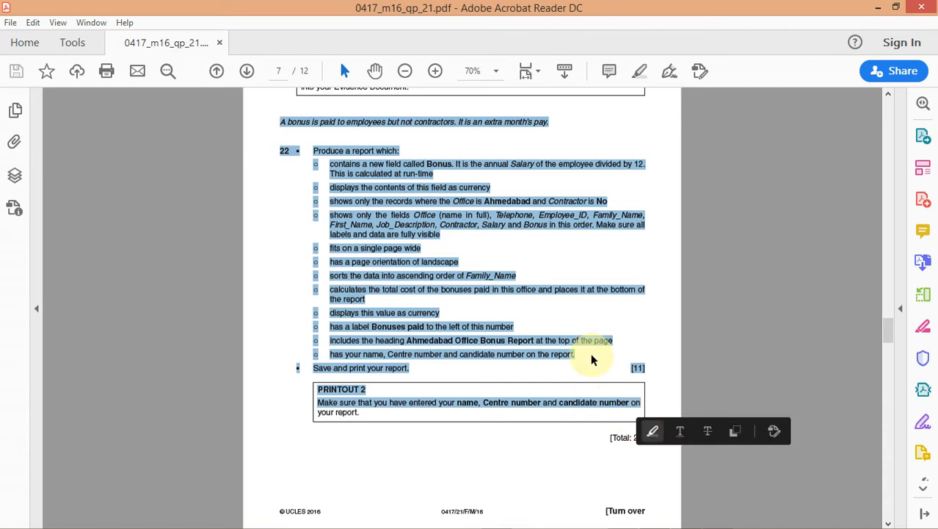
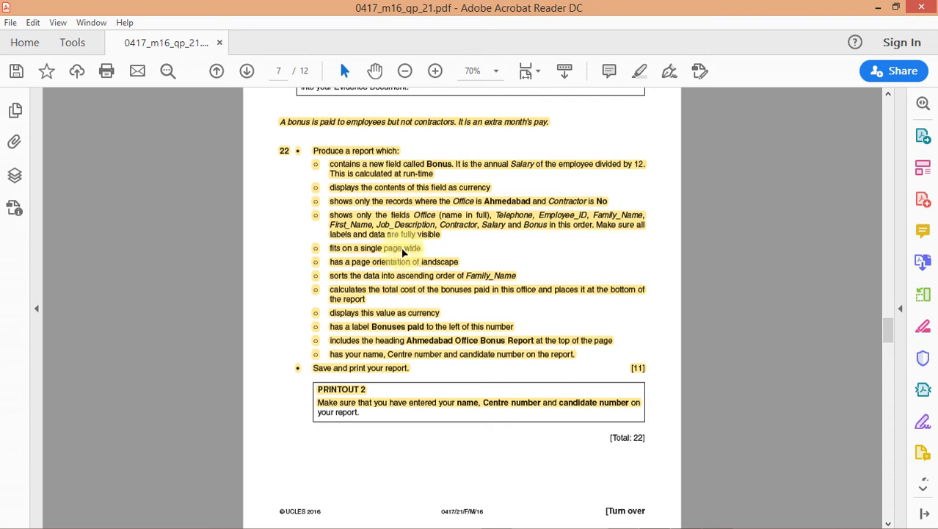
Step: Return to Access and close both the M16EMPLOYEES form and the M16EMPLOYEES table
{"action": "mouse_move", "coordinate": [631, 525]}
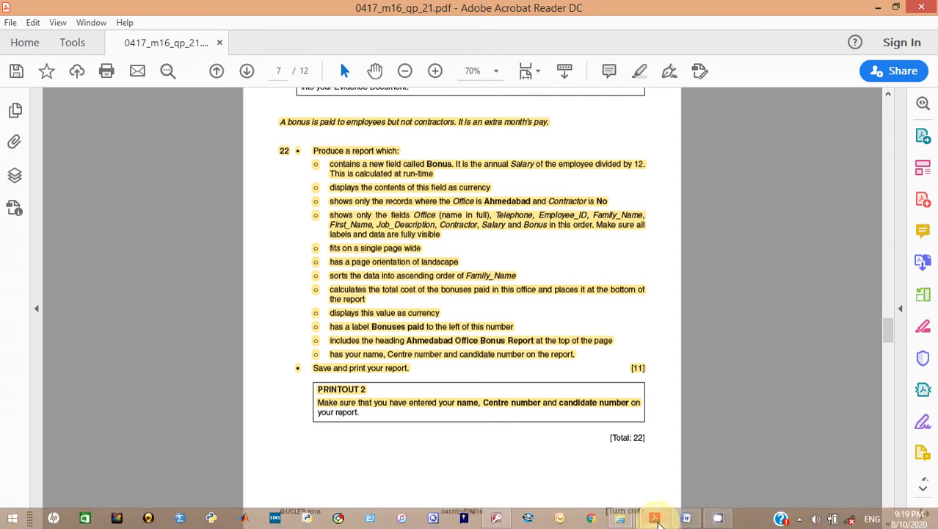
{"action": "left_click", "coordinate": [496, 518]}
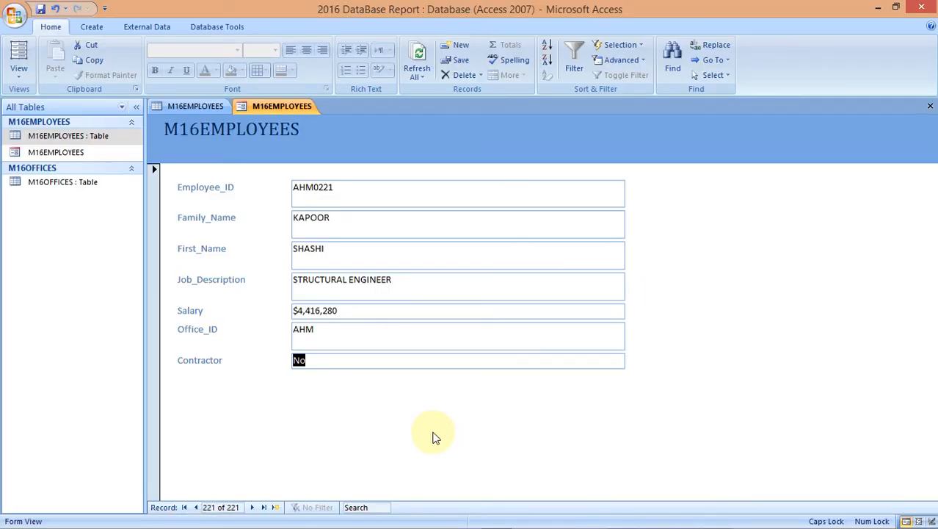
{"action": "left_click", "coordinate": [929, 109]}
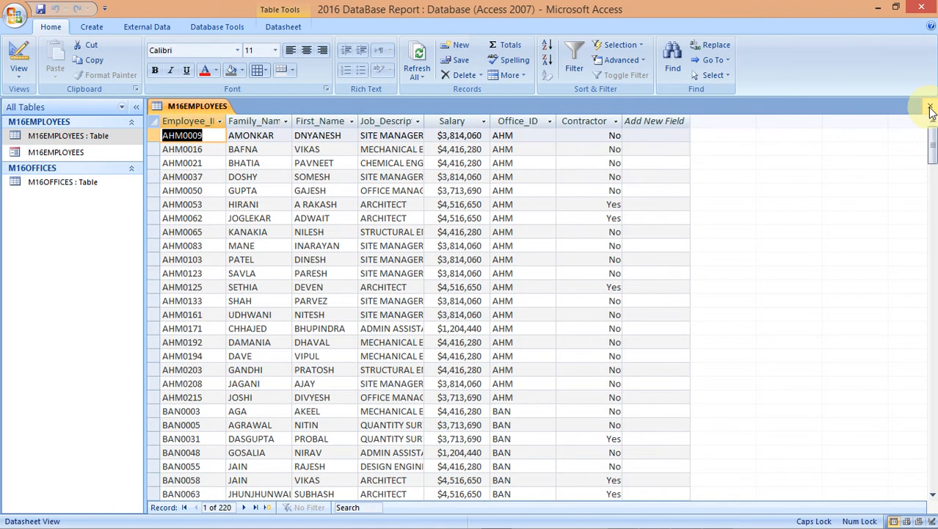
{"action": "left_click", "coordinate": [931, 109]}
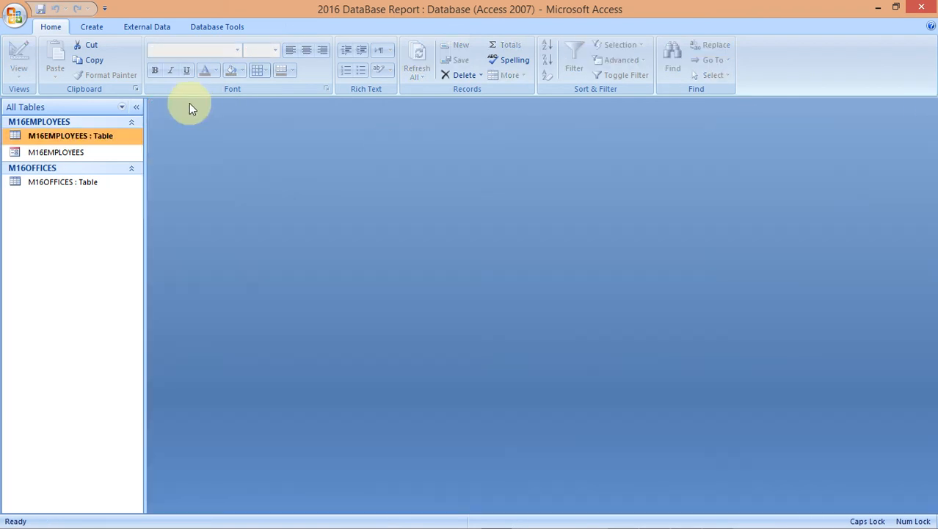
Step: Start a new query with the Simple Query Wizard and choose the M16EMPLOYEES table as the field source
{"action": "left_click", "coordinate": [92, 27]}
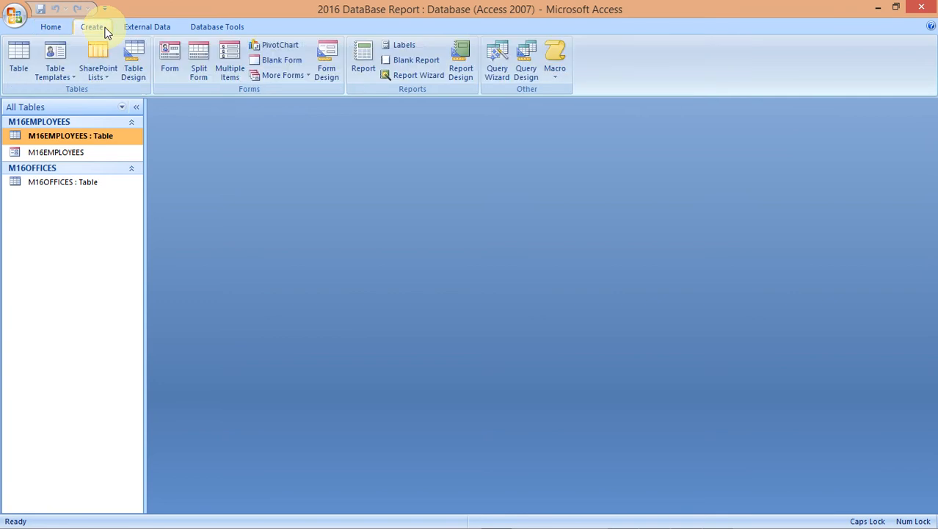
{"action": "left_click", "coordinate": [499, 75]}
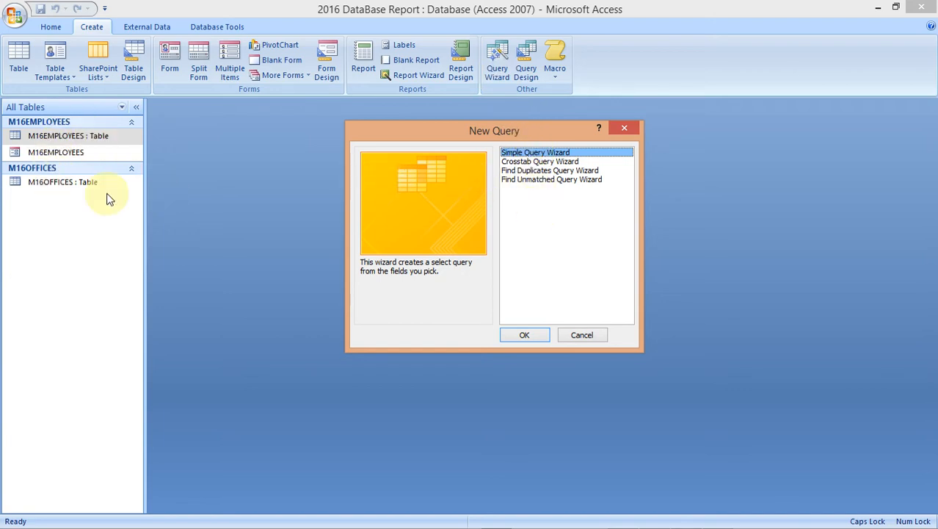
{"action": "left_click", "coordinate": [519, 338]}
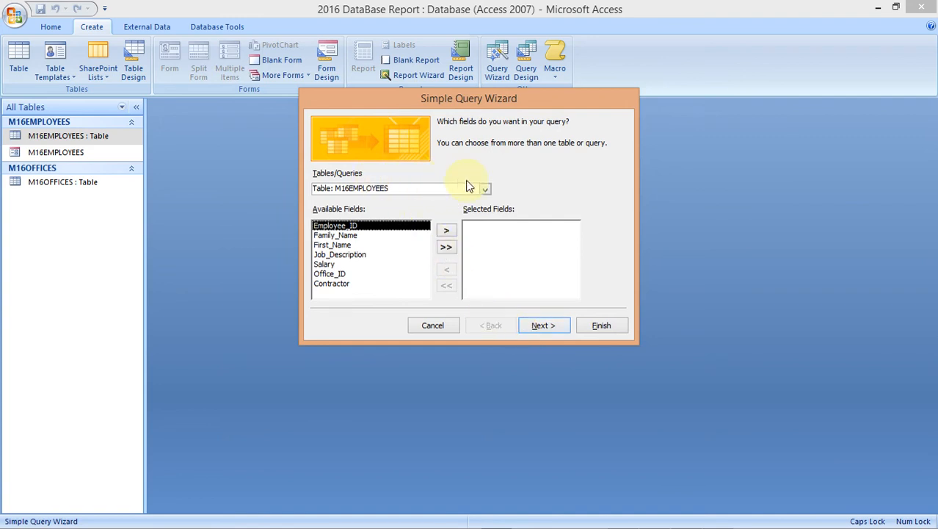
{"action": "left_click", "coordinate": [486, 191]}
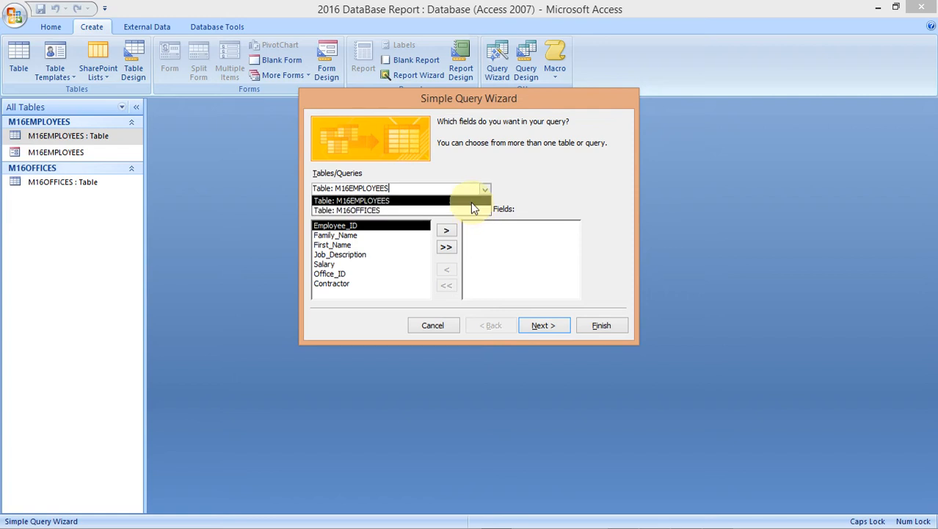
{"action": "left_click", "coordinate": [471, 200]}
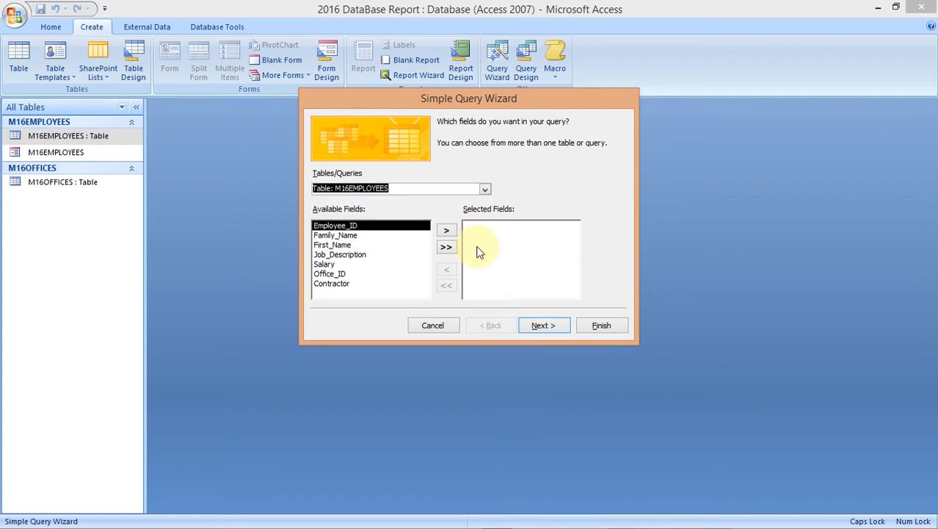
Step: Check the task 22 field list in the exam paper PDF, return to Access and add Office and Telephone from the M16OFFICES table to the query
{"action": "mouse_move", "coordinate": [621, 524]}
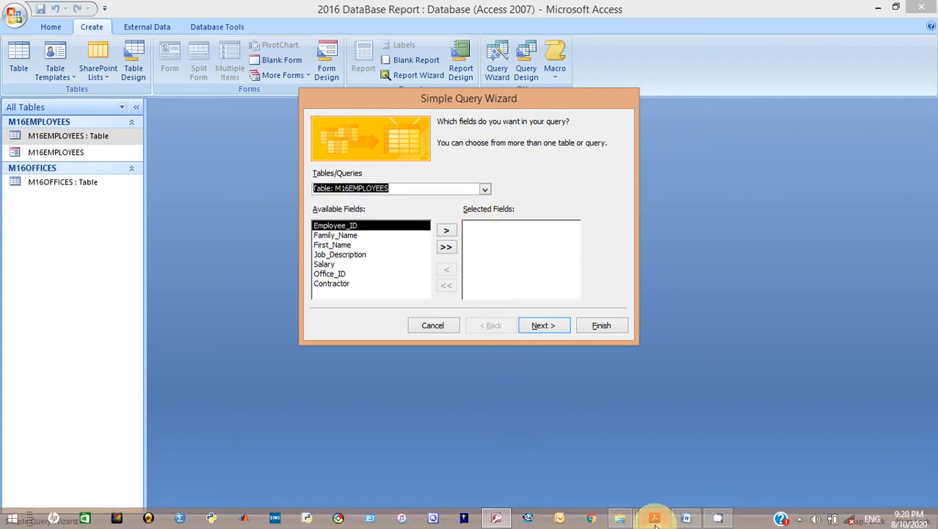
{"action": "left_click", "coordinate": [654, 518]}
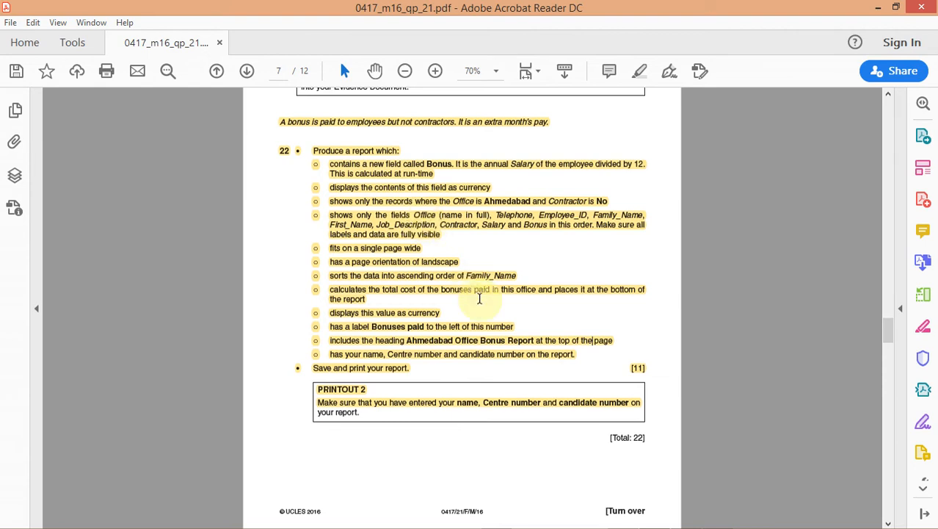
{"action": "mouse_move", "coordinate": [697, 523]}
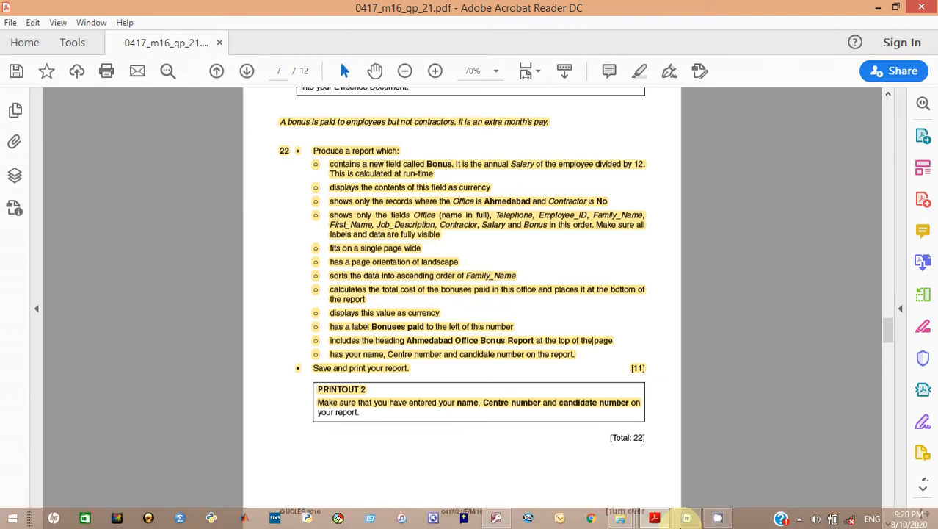
{"action": "left_click", "coordinate": [495, 518]}
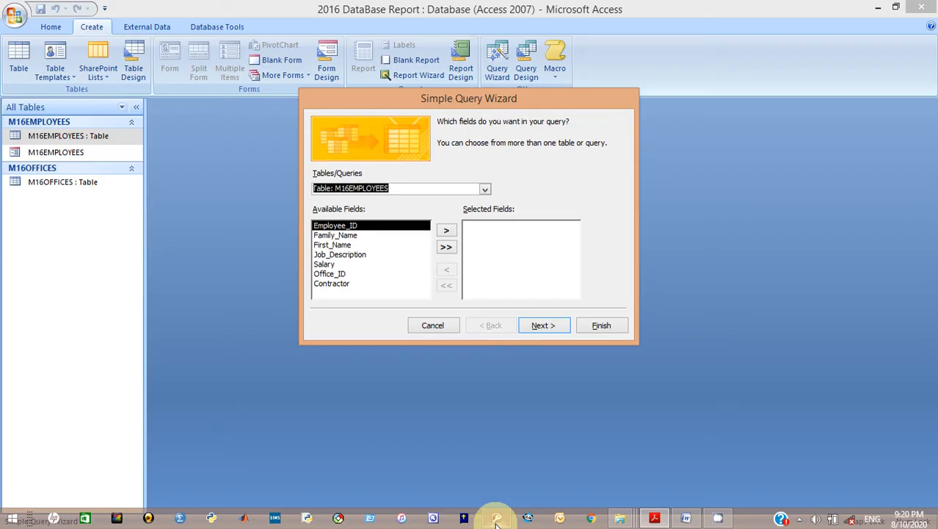
{"action": "left_click", "coordinate": [485, 191]}
{"action": "left_click", "coordinate": [480, 209]}
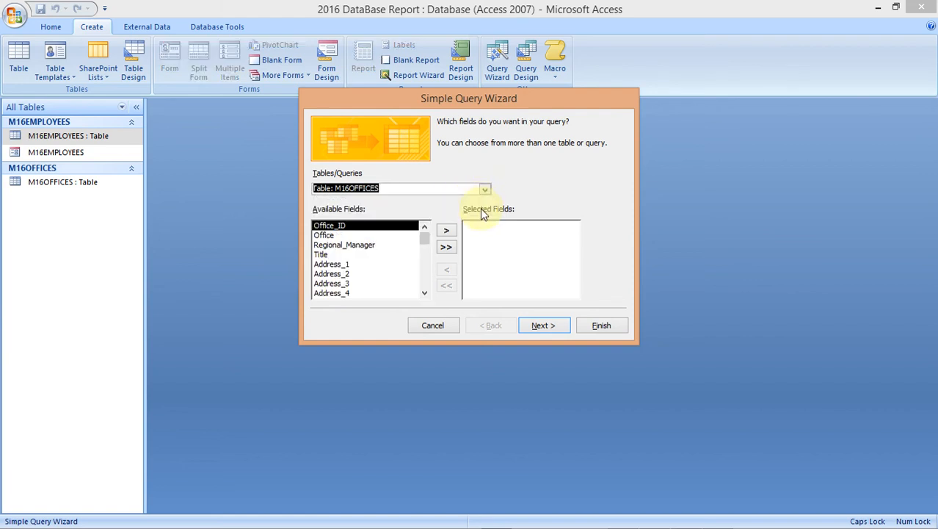
{"action": "left_click", "coordinate": [334, 235]}
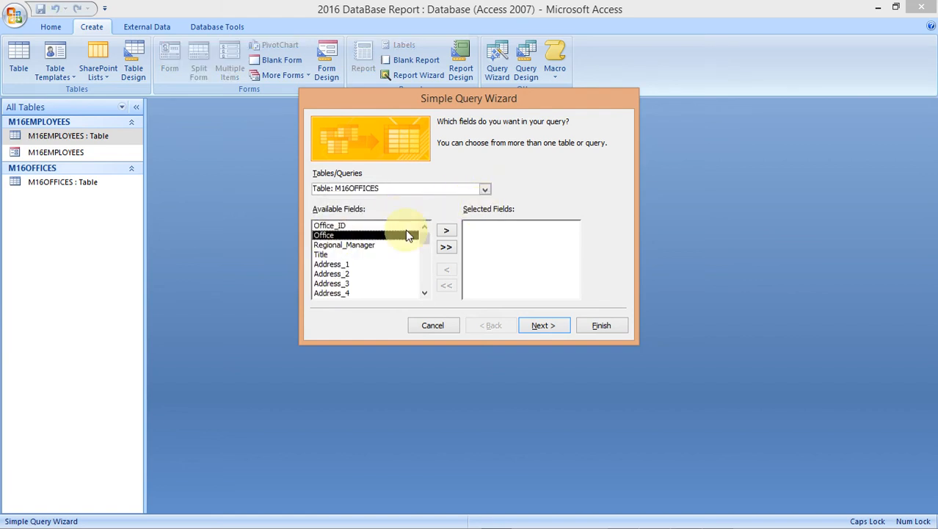
{"action": "left_click", "coordinate": [447, 231]}
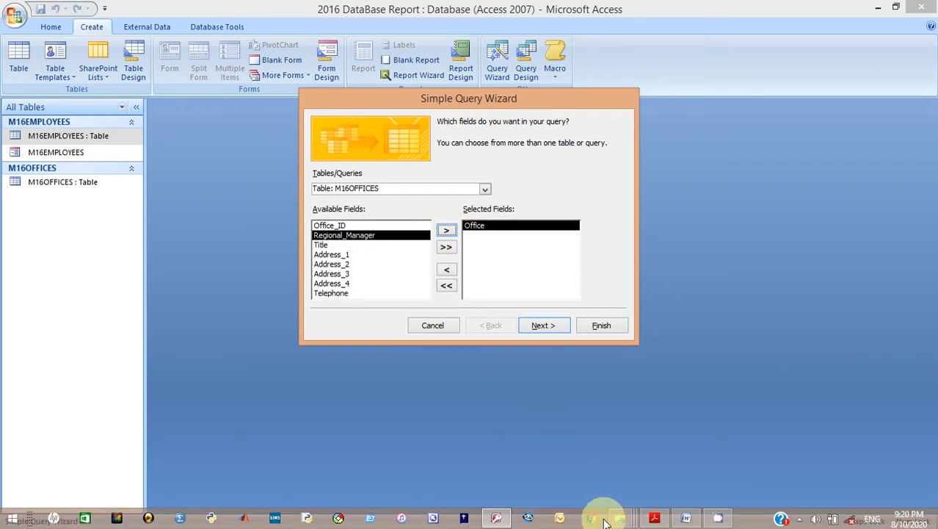
{"action": "mouse_move", "coordinate": [654, 516]}
{"action": "mouse_move", "coordinate": [636, 484]}
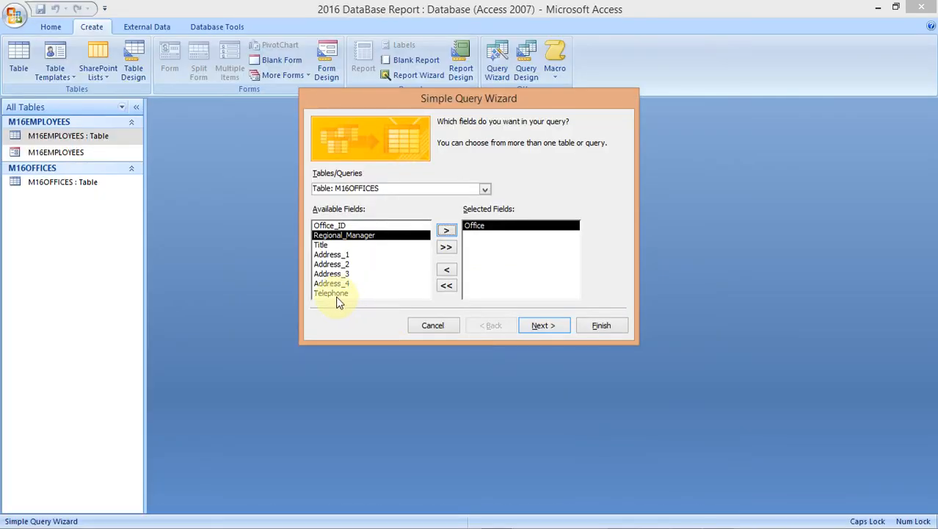
{"action": "left_click", "coordinate": [338, 295]}
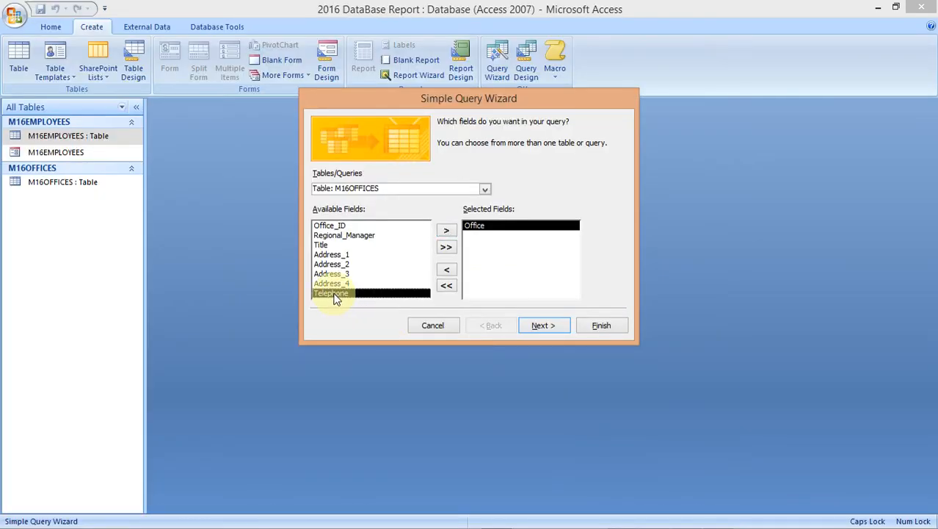
{"action": "left_click", "coordinate": [446, 232]}
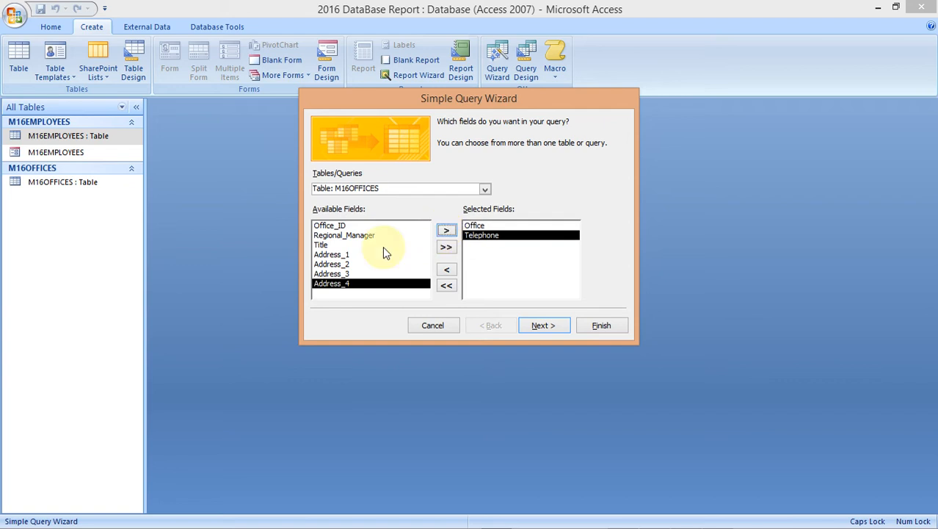
Step: Add Employee_ID, Family_Name, First_Name, Job_Description and Contractor from the M16EMPLOYEES table to the query's selected fields, in that order
{"action": "left_click", "coordinate": [484, 190]}
{"action": "left_click", "coordinate": [458, 200]}
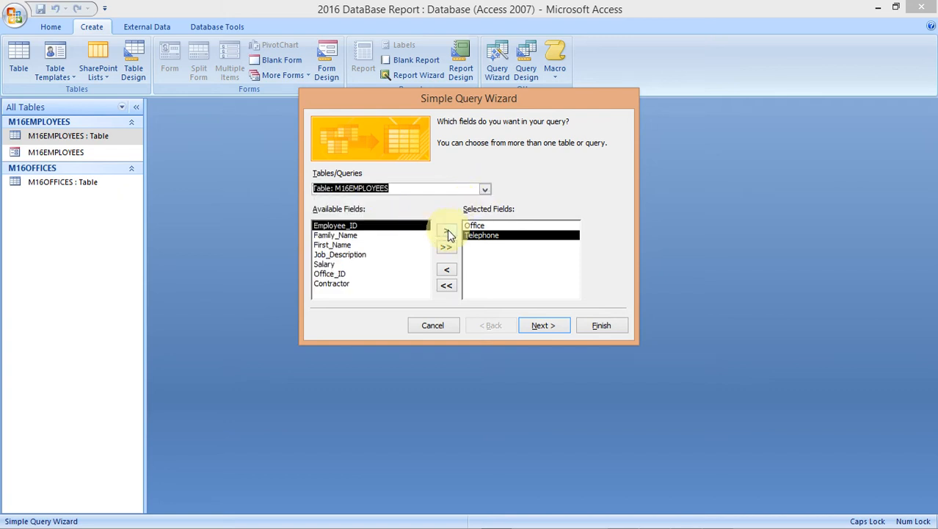
{"action": "left_click", "coordinate": [446, 231]}
{"action": "mouse_move", "coordinate": [597, 520]}
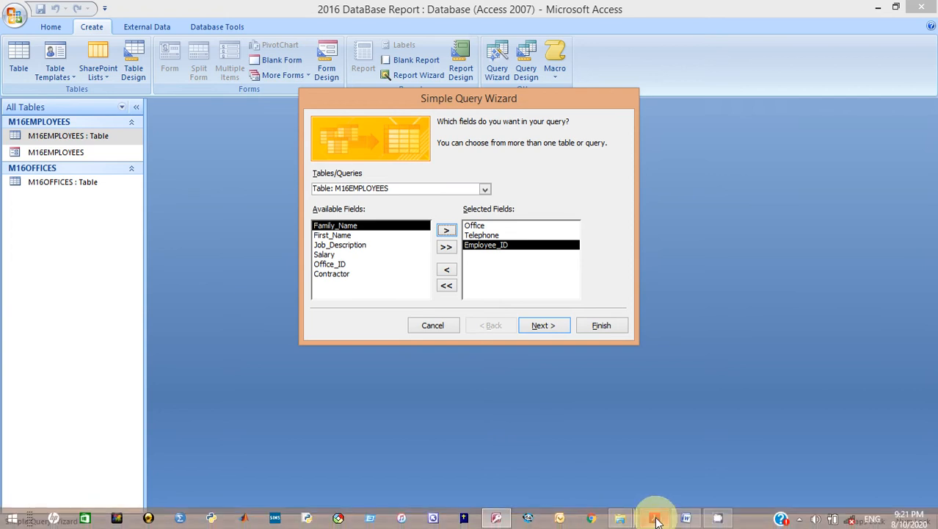
{"action": "mouse_move", "coordinate": [649, 500]}
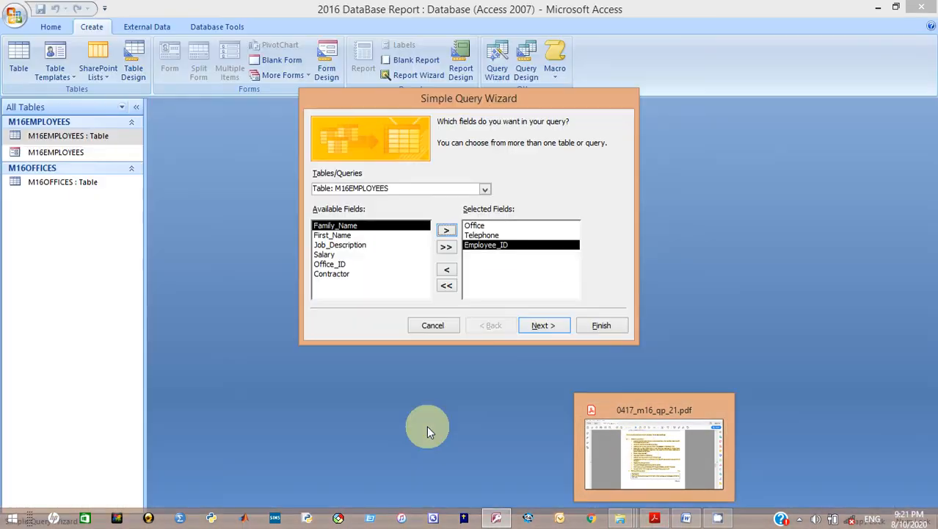
{"action": "left_click", "coordinate": [445, 232]}
{"action": "left_click", "coordinate": [443, 232]}
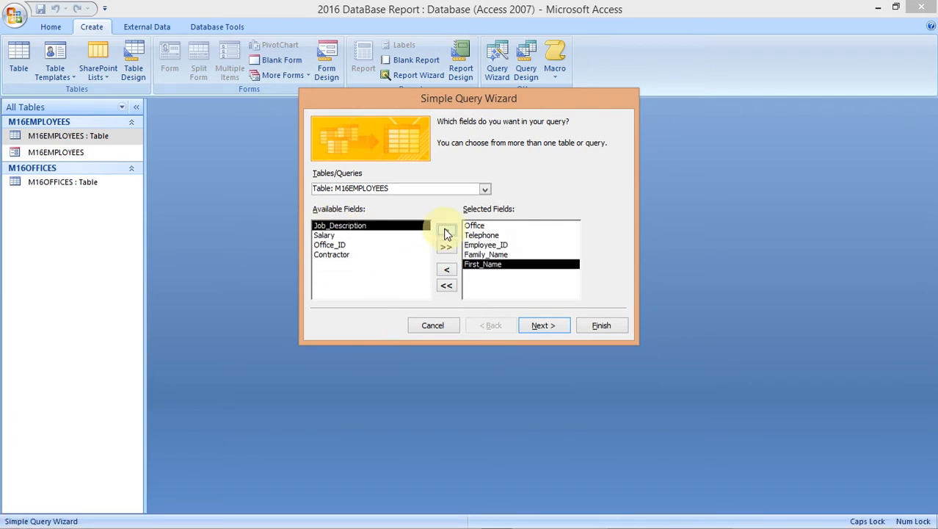
{"action": "left_click", "coordinate": [446, 232]}
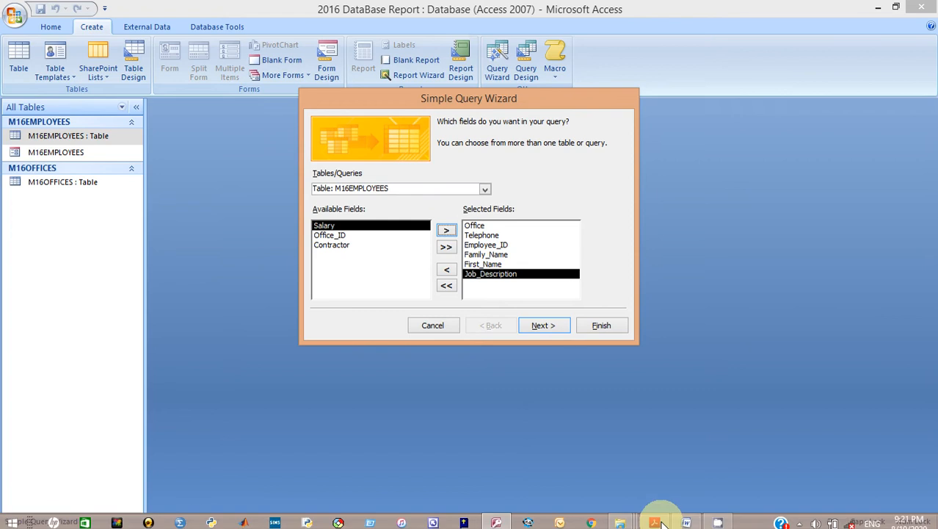
{"action": "mouse_move", "coordinate": [634, 453]}
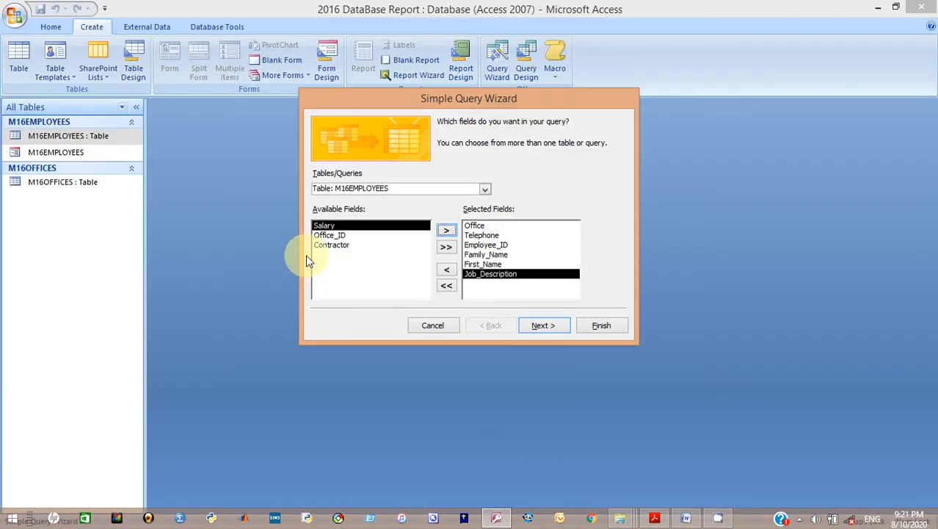
{"action": "left_click", "coordinate": [330, 245]}
{"action": "left_click", "coordinate": [445, 230]}
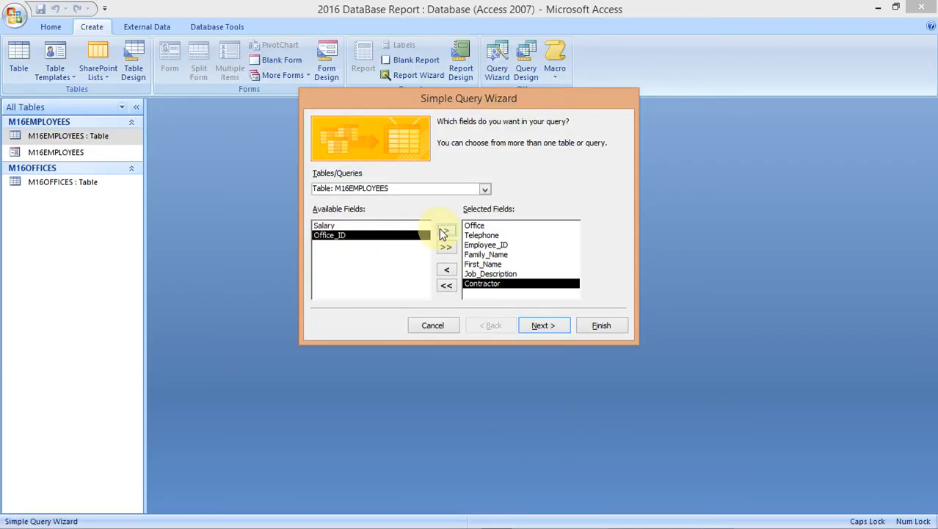
Step: Add the Salary field from M16EMPLOYEES to the query and proceed as a Detail query to the query title page
{"action": "left_click", "coordinate": [356, 226]}
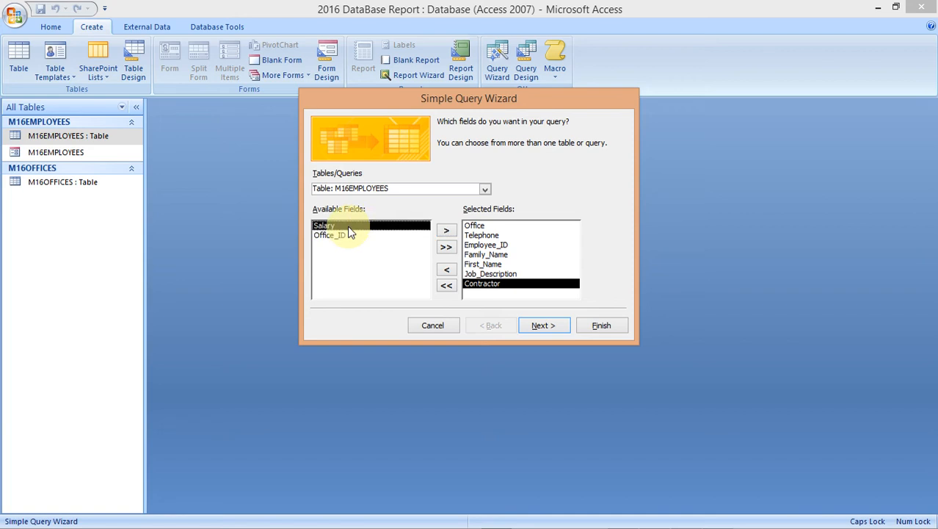
{"action": "left_click", "coordinate": [445, 230]}
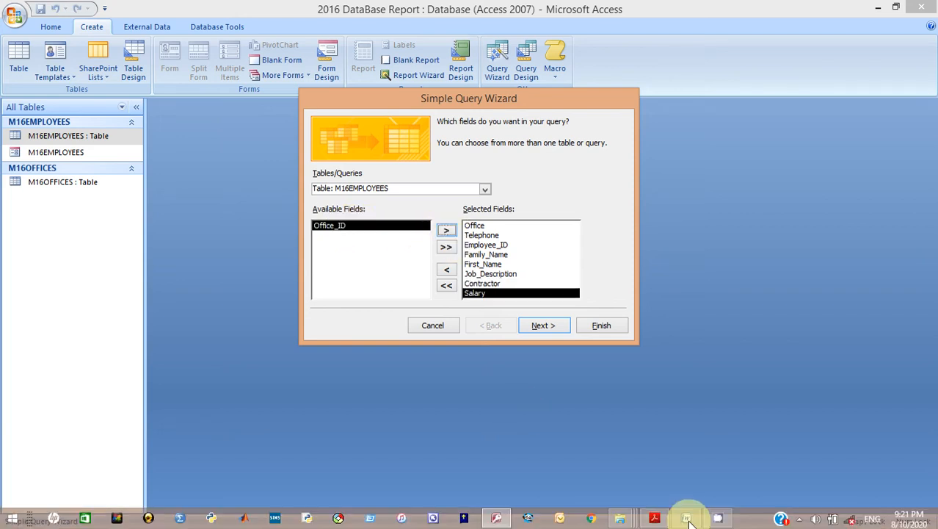
{"action": "mouse_move", "coordinate": [657, 521]}
{"action": "left_click", "coordinate": [643, 472]}
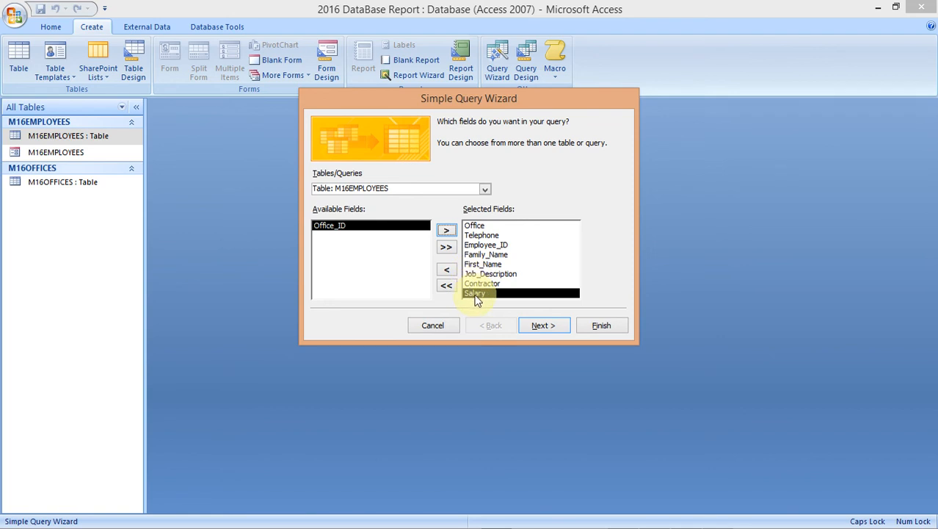
{"action": "mouse_move", "coordinate": [655, 522]}
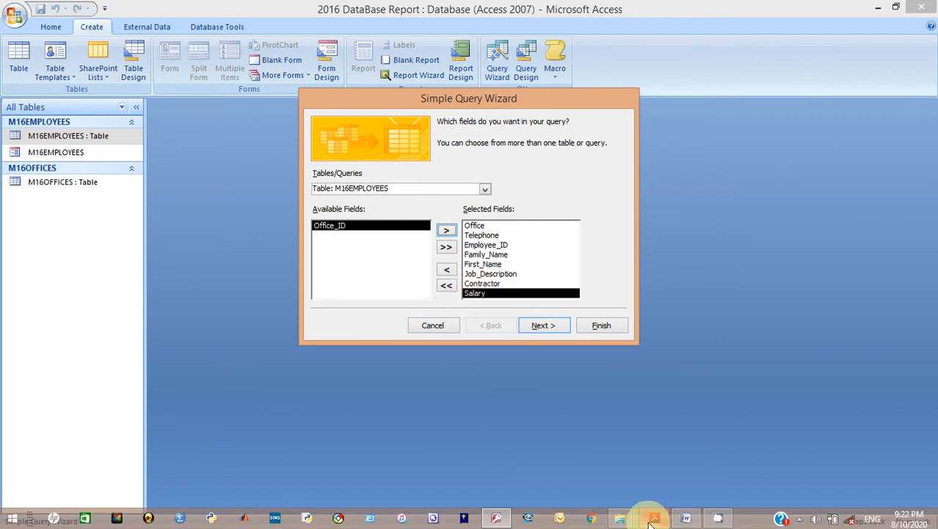
{"action": "mouse_move", "coordinate": [637, 457]}
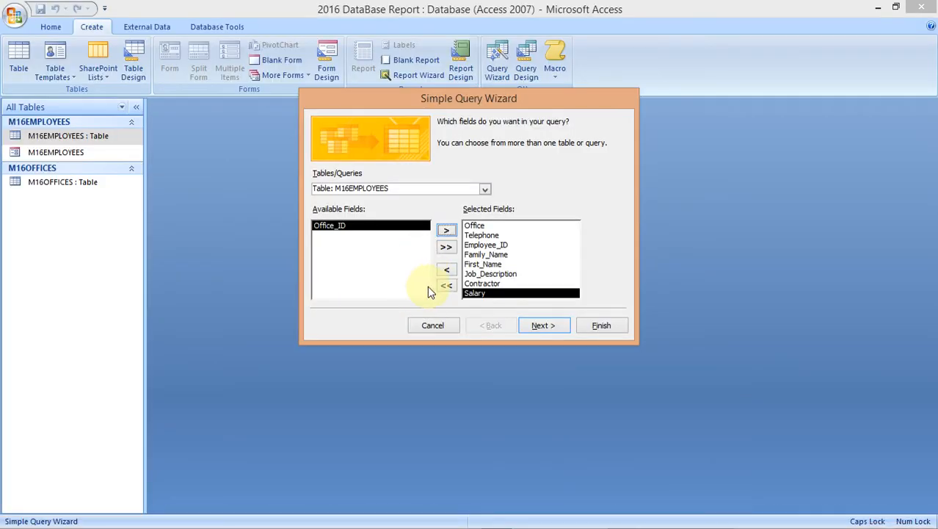
{"action": "left_click", "coordinate": [540, 325]}
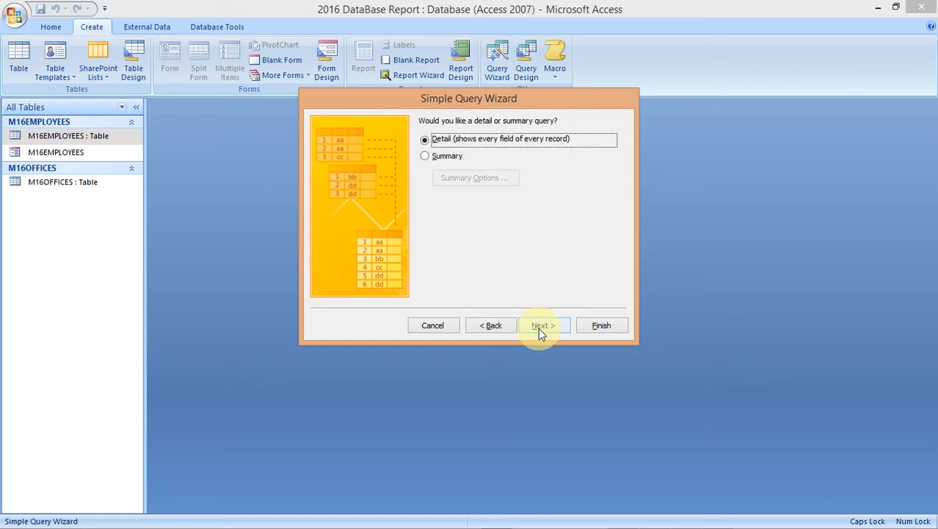
{"action": "left_click", "coordinate": [538, 328]}
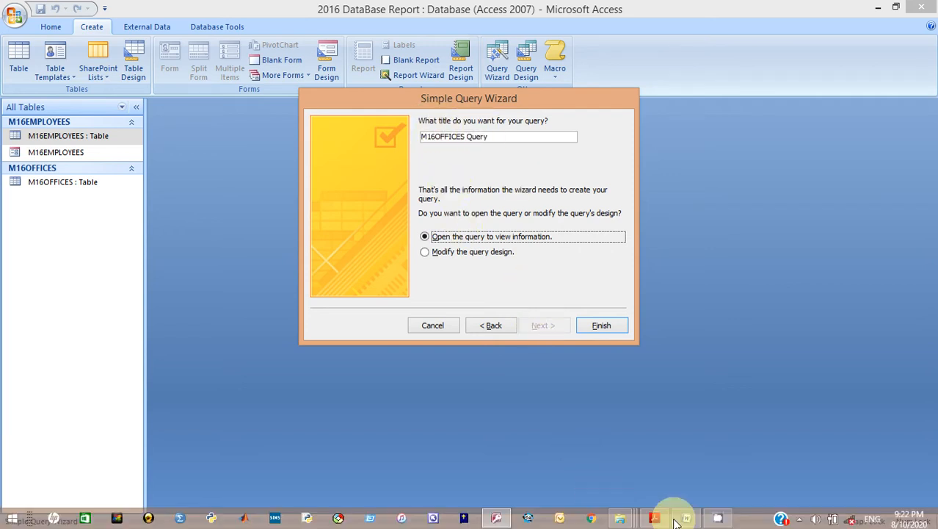
Step: Switch to the exam paper 0417_m16_qp_21.pdf in Adobe Acrobat Reader and look up the required report heading in question 22
{"action": "left_click", "coordinate": [662, 519]}
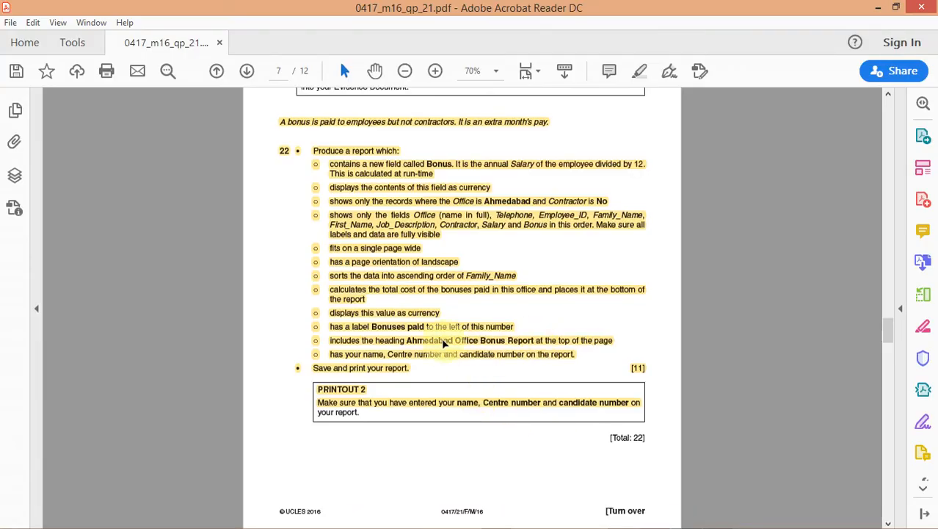
{"action": "left_click", "coordinate": [417, 345]}
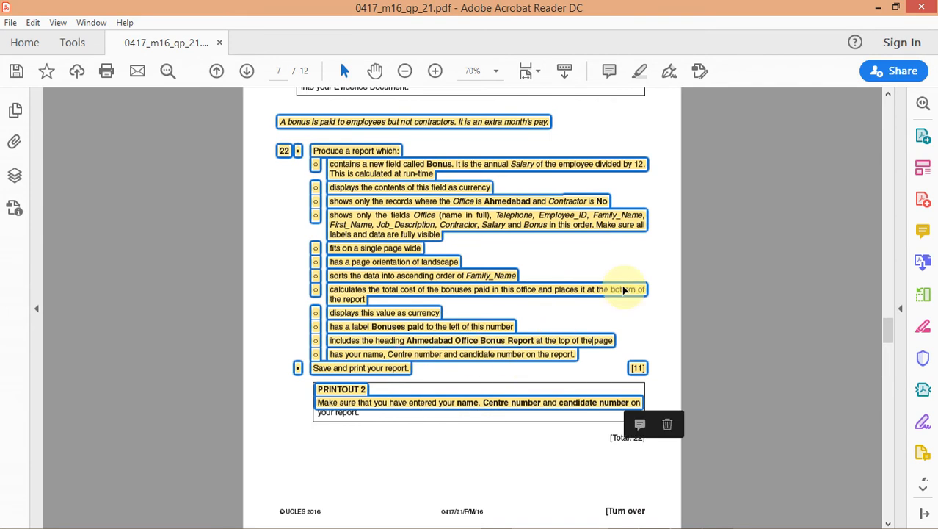
{"action": "left_click", "coordinate": [621, 261]}
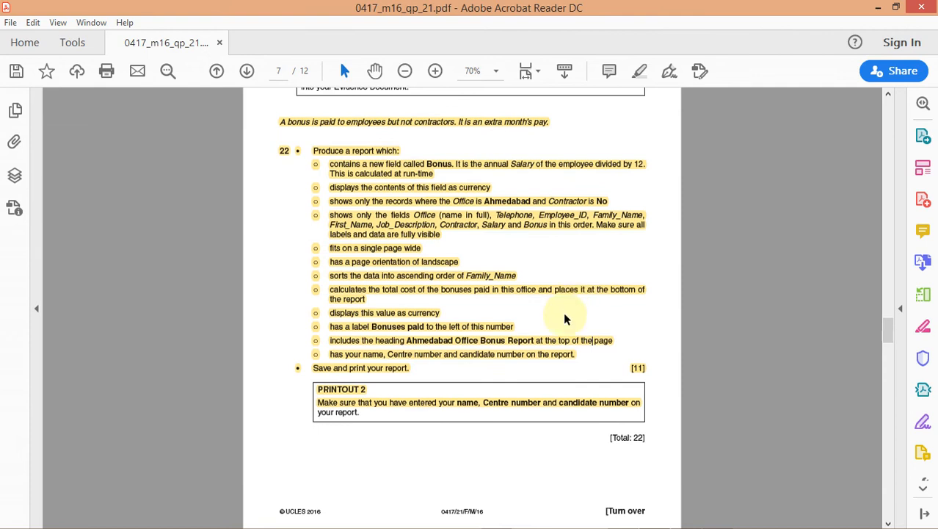
Step: Highlight question 22's text from the italic sentence about bonuses down to "Save and print your report."
{"action": "left_click_drag", "start_coordinate": [418, 373], "coordinate": [280, 126]}
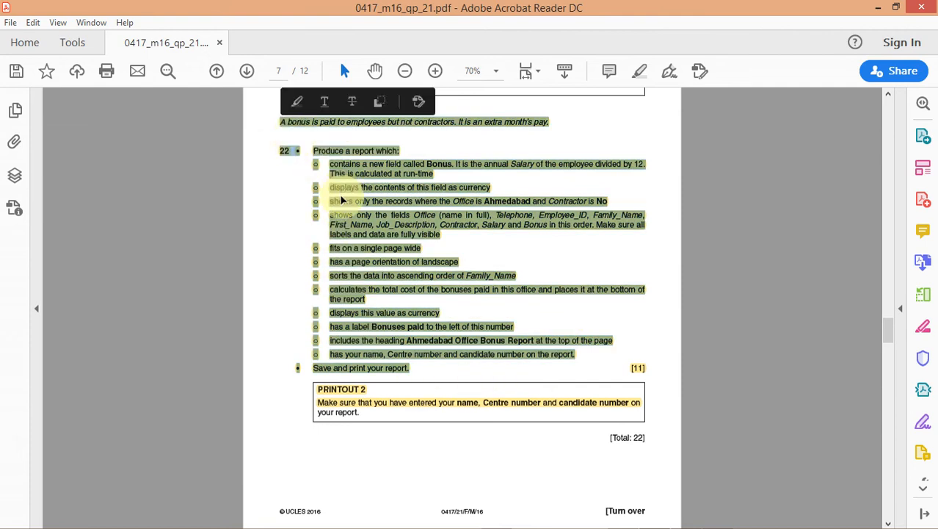
{"action": "left_click", "coordinate": [297, 98]}
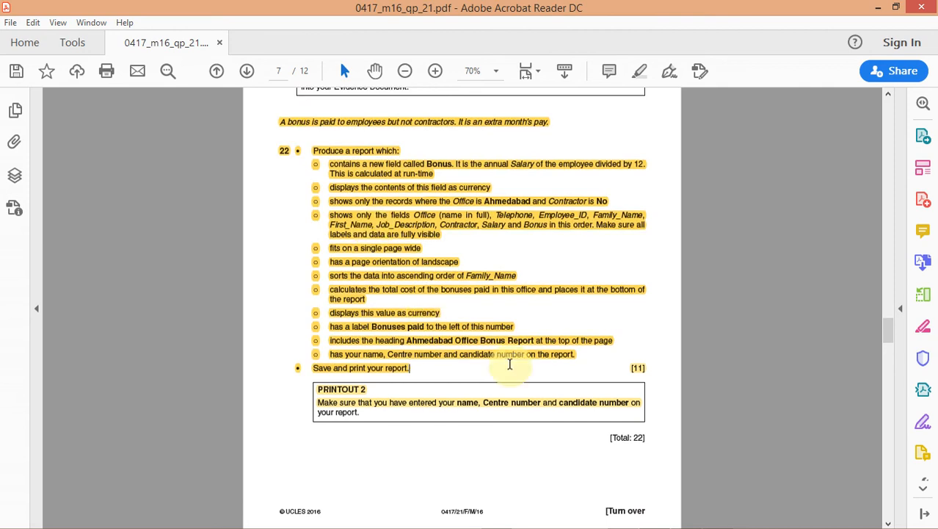
{"action": "left_click", "coordinate": [420, 358]}
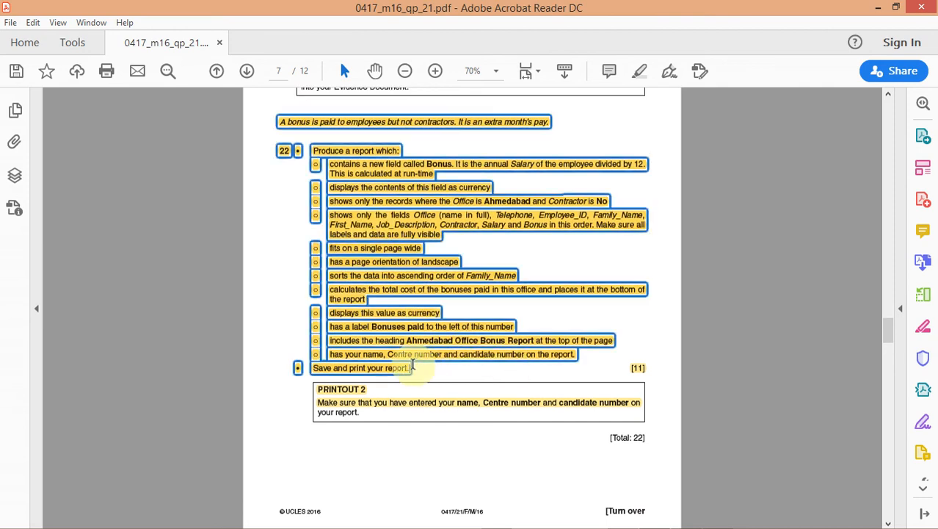
{"action": "left_click", "coordinate": [341, 243]}
{"action": "left_click", "coordinate": [448, 379]}
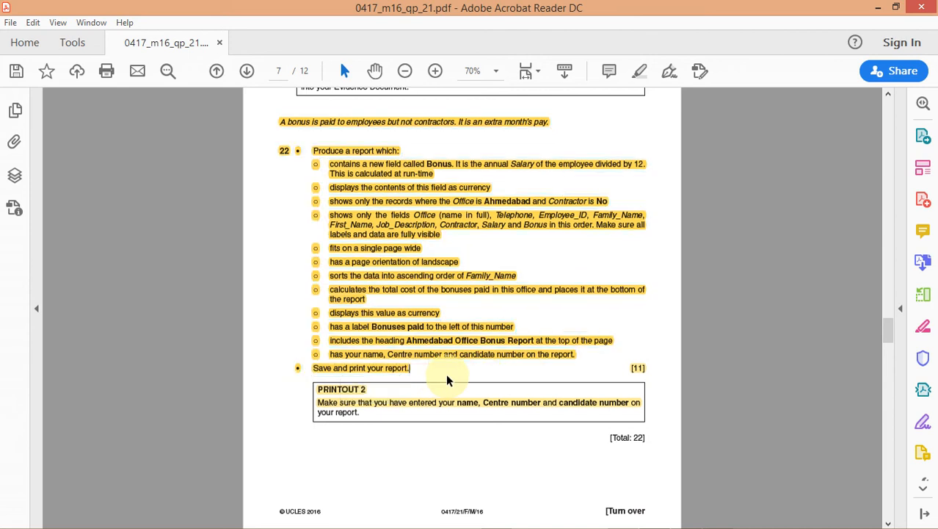
{"action": "left_click", "coordinate": [519, 343]}
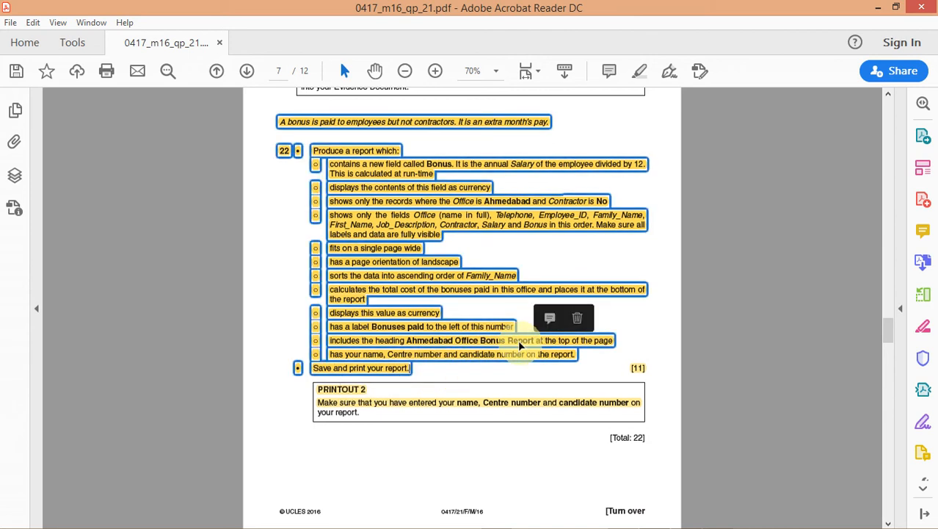
{"action": "left_click", "coordinate": [490, 376]}
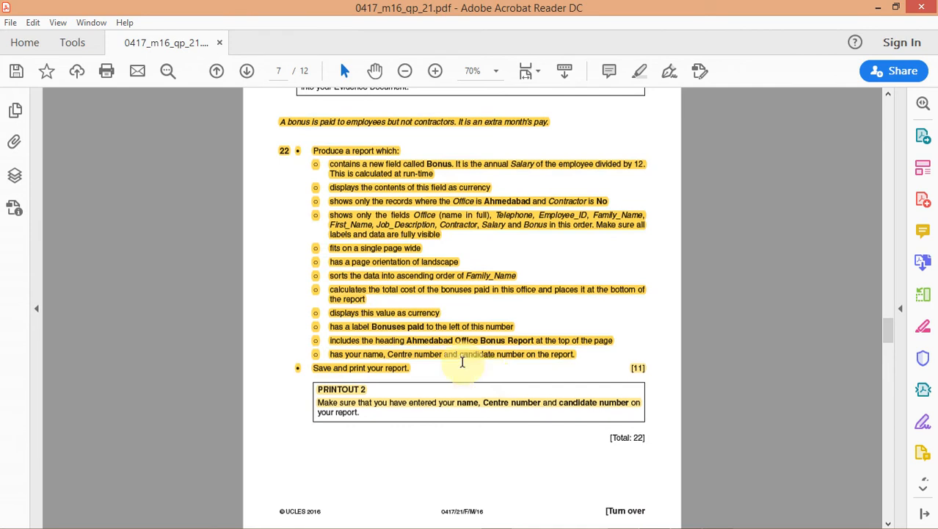
{"action": "left_click", "coordinate": [409, 370]}
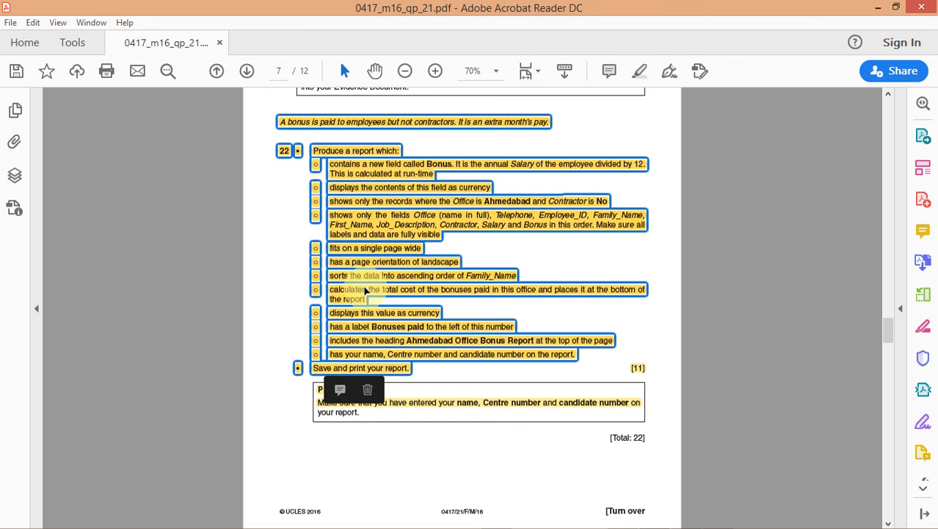
{"action": "left_click", "coordinate": [639, 347]}
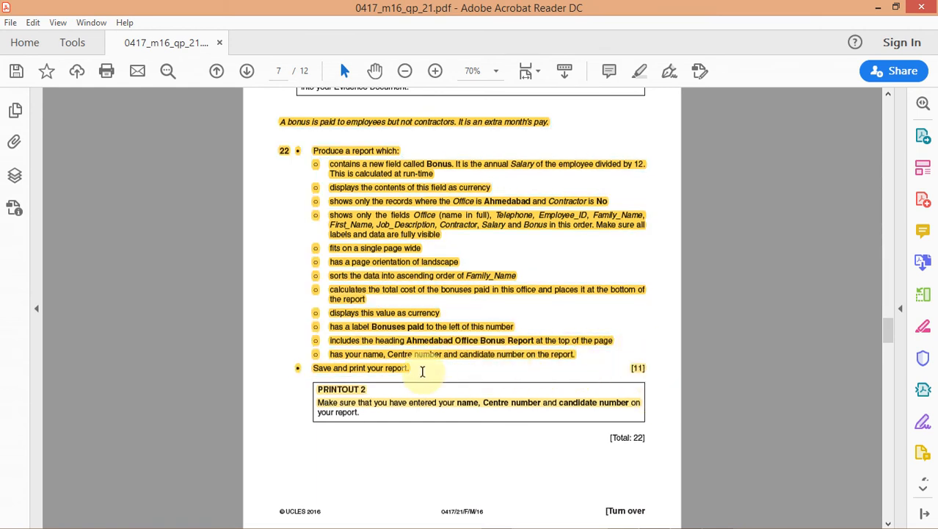
Step: Highlight question 22's last three lines, from "includes the heading" down to "Save and print your report."
{"action": "left_click_drag", "start_coordinate": [419, 371], "coordinate": [359, 343]}
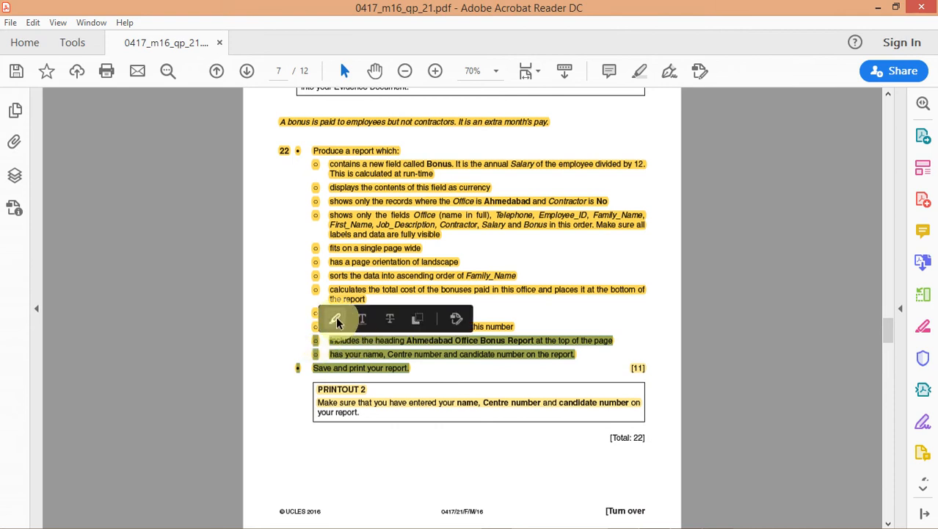
{"action": "left_click", "coordinate": [336, 318]}
{"action": "left_click", "coordinate": [369, 342]}
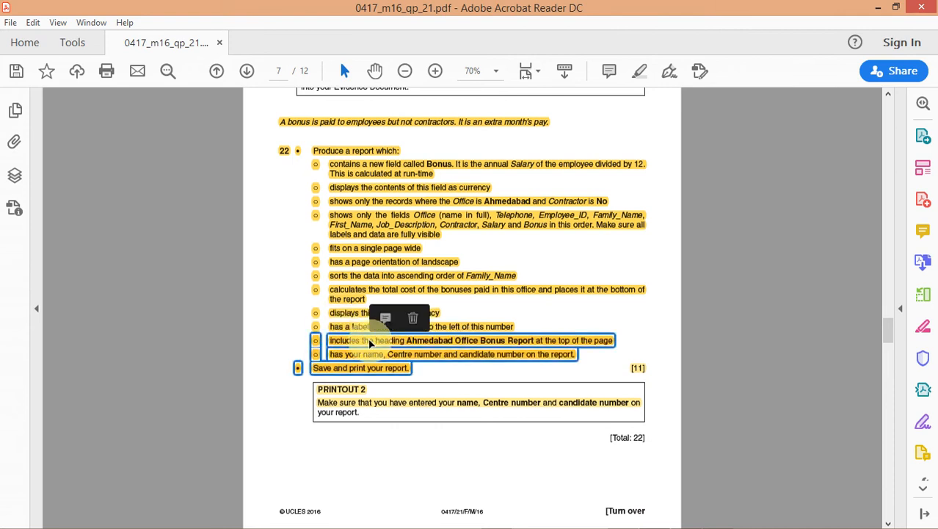
{"action": "key", "text": "ctrl+a"}
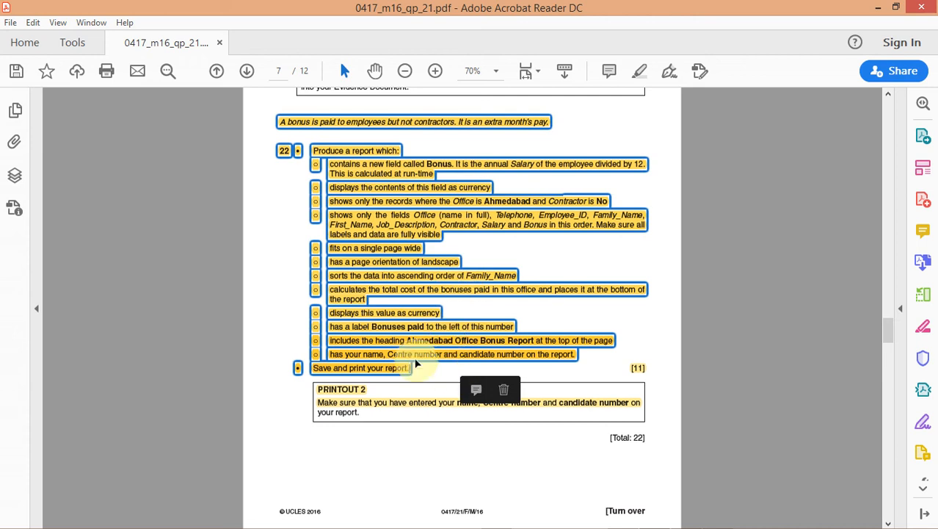
{"action": "left_click", "coordinate": [376, 276]}
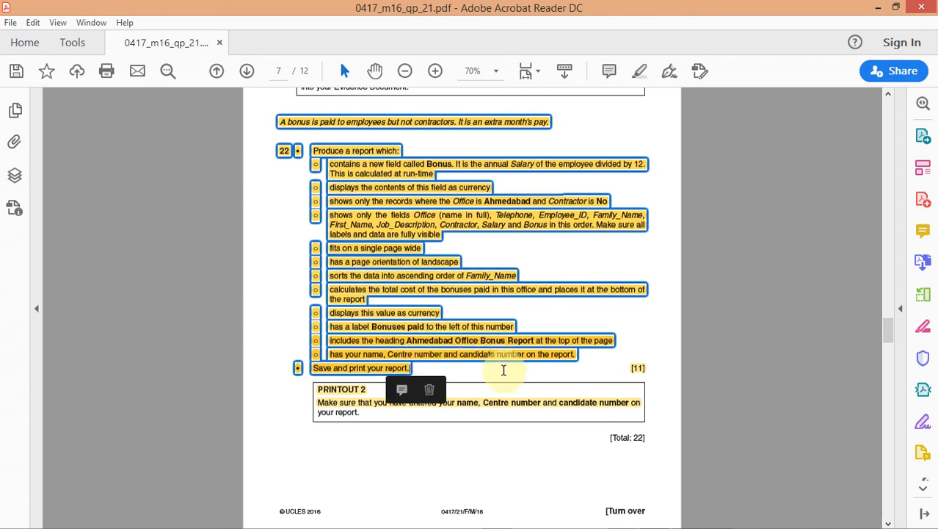
{"action": "left_click", "coordinate": [504, 370]}
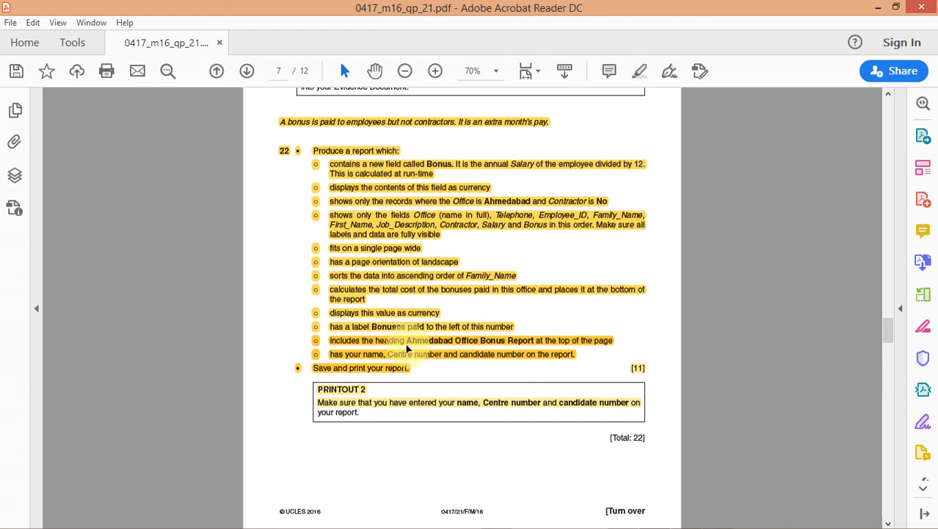
{"action": "left_click", "coordinate": [530, 339]}
{"action": "left_click", "coordinate": [493, 308]}
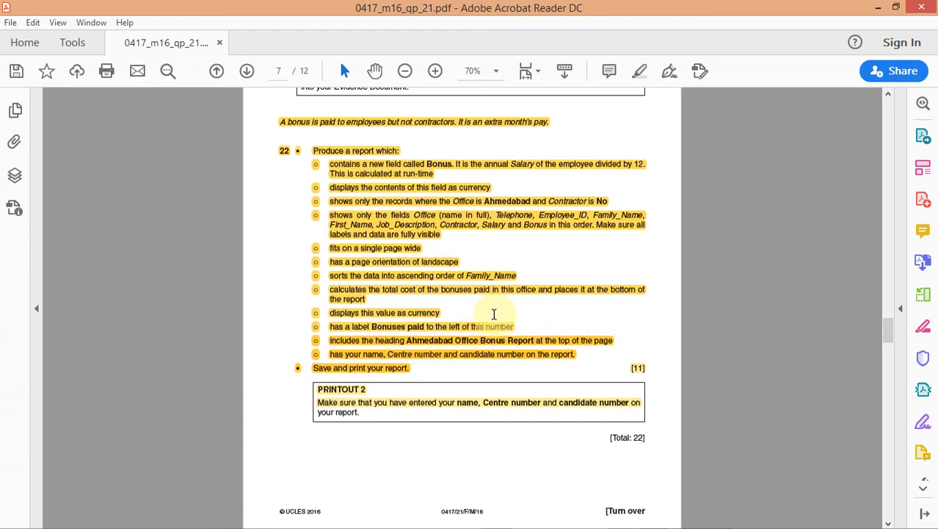
{"action": "left_click", "coordinate": [536, 344]}
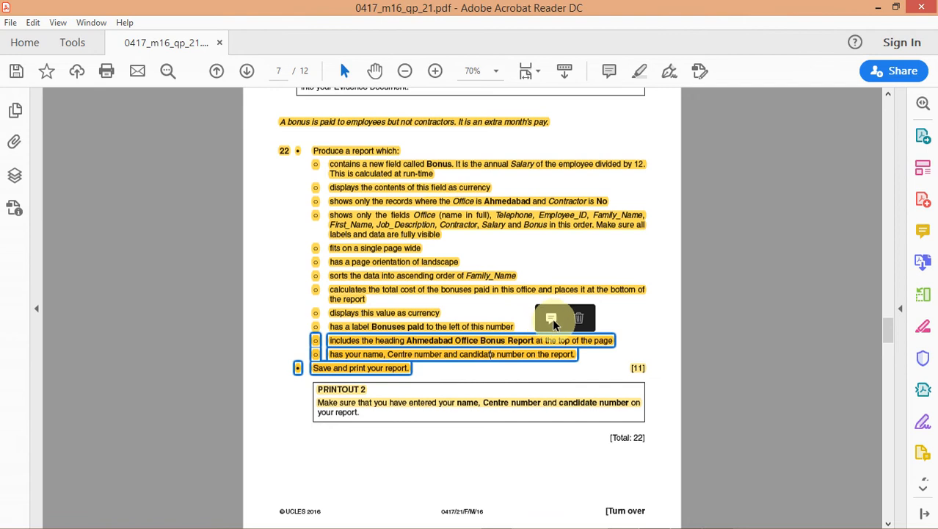
{"action": "left_click", "coordinate": [551, 319]}
{"action": "left_click", "coordinate": [541, 342]}
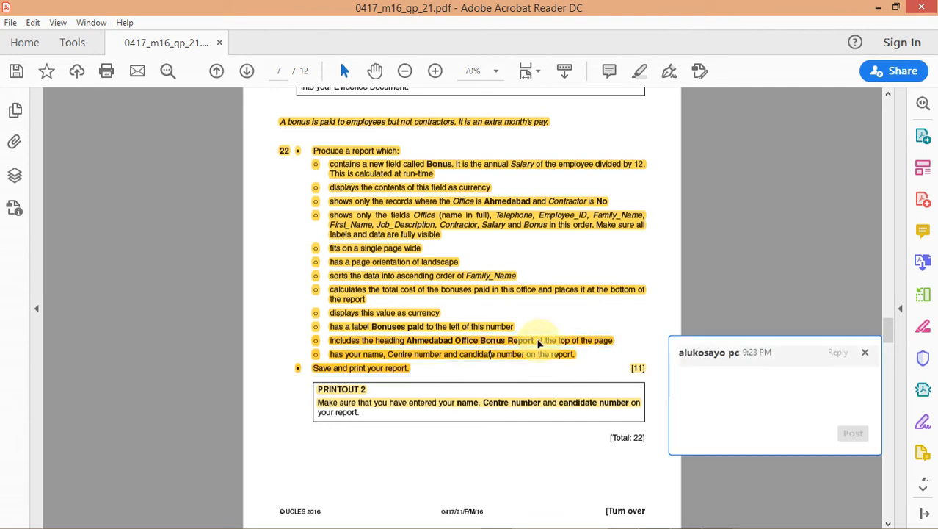
{"action": "left_click", "coordinate": [576, 365]}
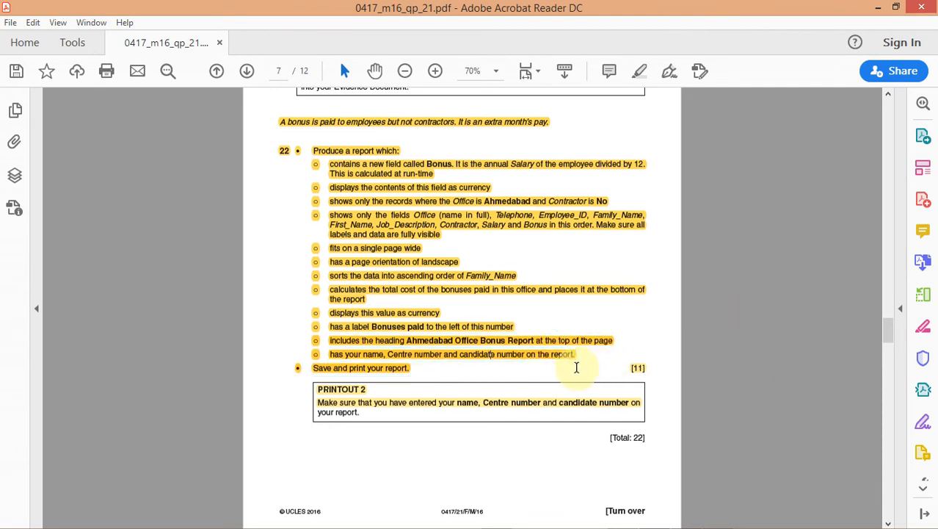
{"action": "left_click", "coordinate": [534, 343]}
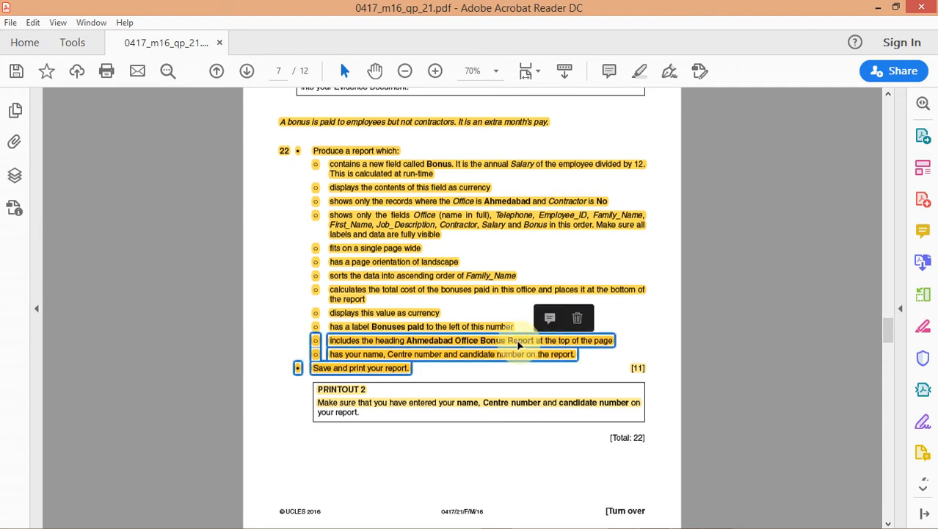
{"action": "left_click", "coordinate": [444, 307]}
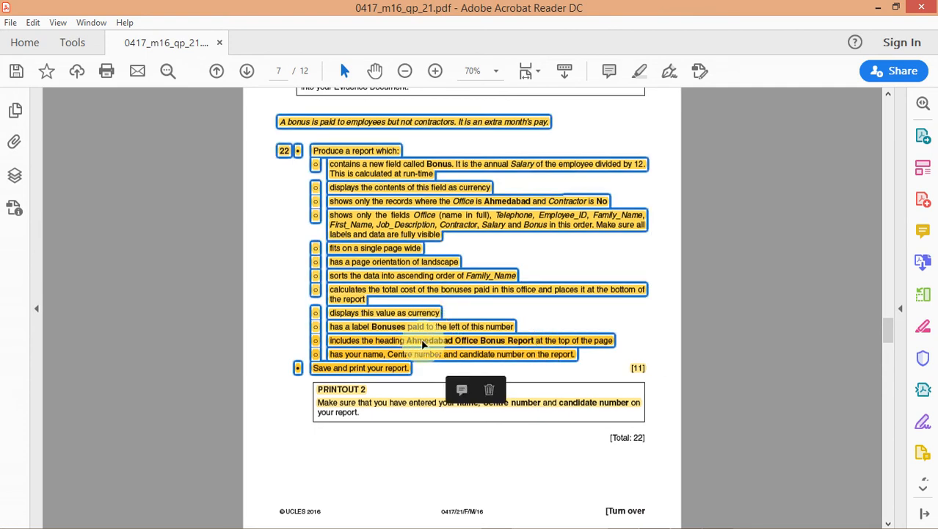
{"action": "left_click", "coordinate": [423, 342]}
{"action": "double_click", "coordinate": [407, 343]}
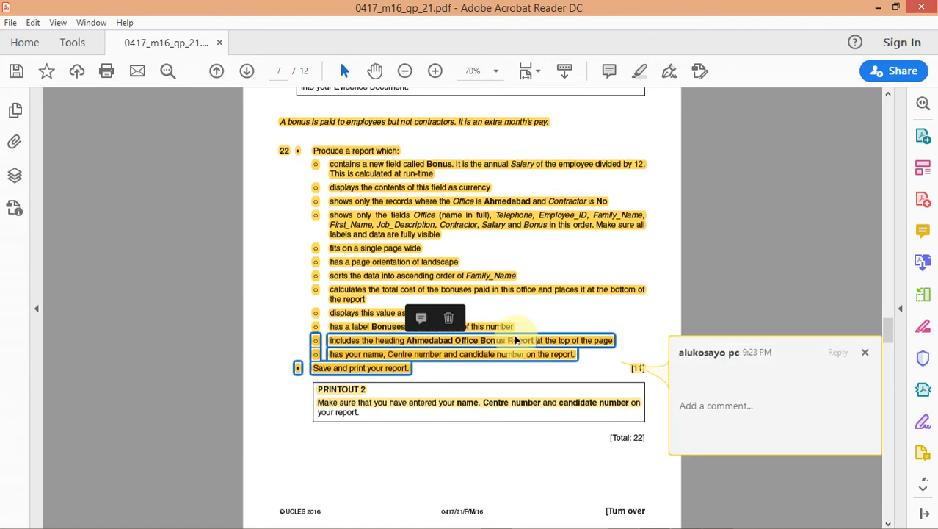
{"action": "left_click", "coordinate": [865, 354]}
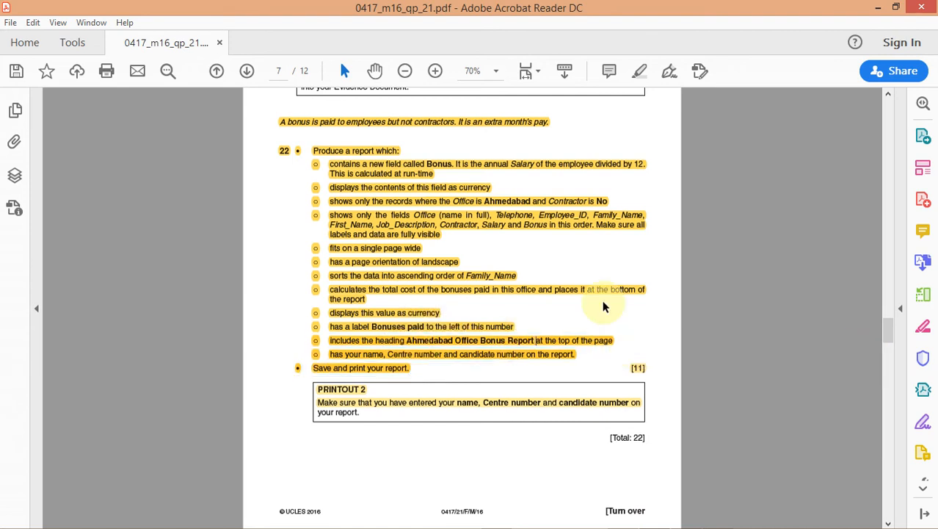
Step: Delete the extra highlight over all of question 22 and the one over its last three lines
{"action": "left_click", "coordinate": [577, 224]}
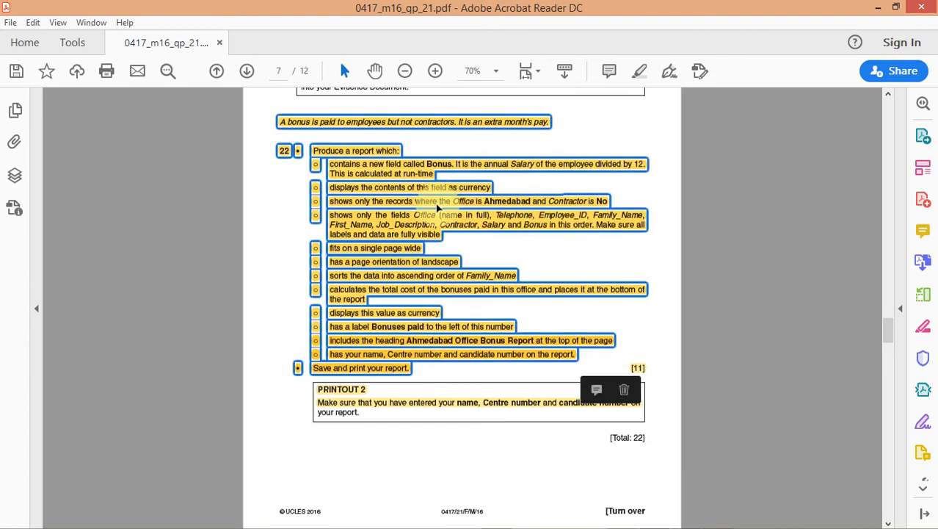
{"action": "left_click", "coordinate": [624, 392]}
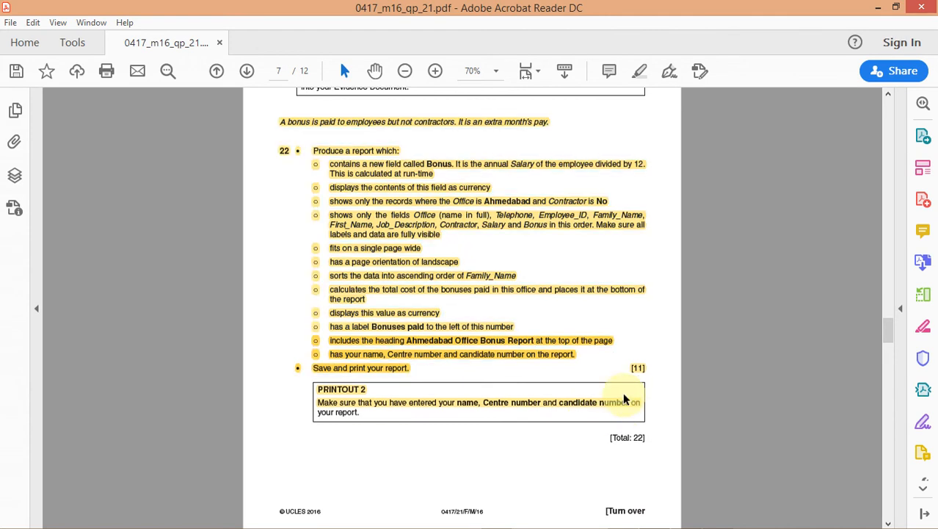
{"action": "left_click", "coordinate": [534, 344]}
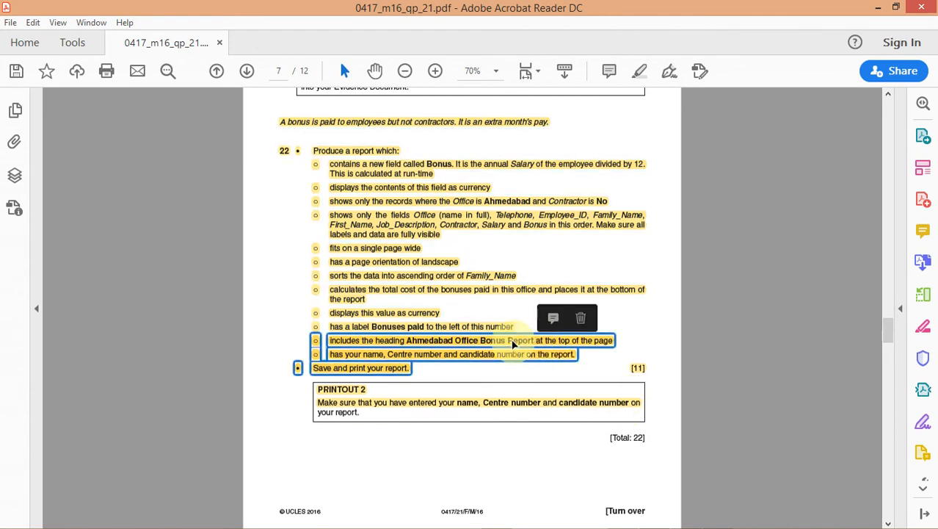
{"action": "left_click", "coordinate": [578, 319]}
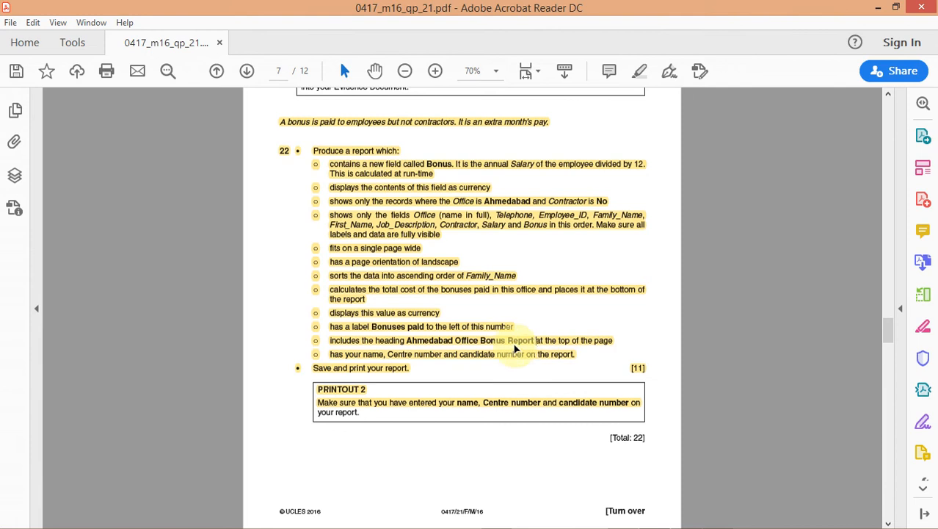
Step: Delete the remaining highlight over question 22 and copy the heading text "Ahmedabad Office Bonus Report"
{"action": "left_click", "coordinate": [560, 341]}
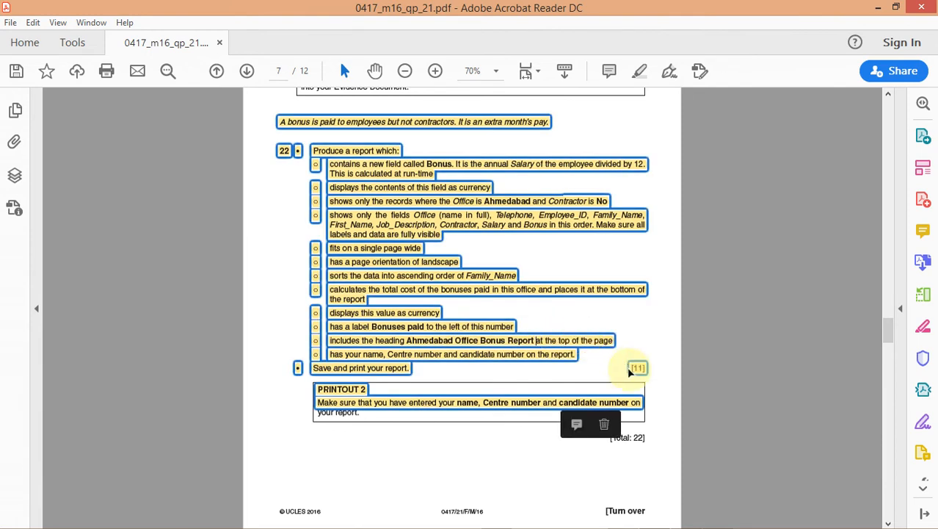
{"action": "left_click", "coordinate": [604, 426]}
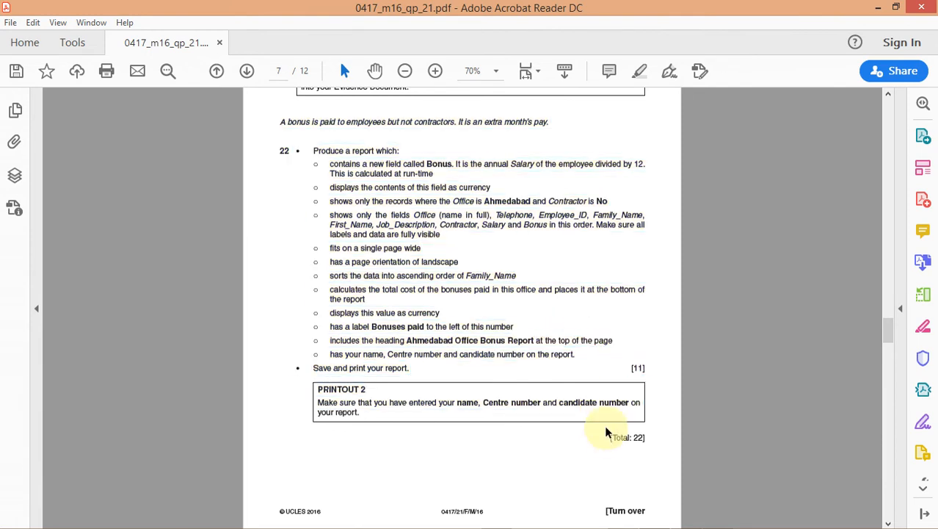
{"action": "double_click", "coordinate": [521, 340]}
{"action": "left_click_drag", "start_coordinate": [519, 340], "coordinate": [437, 347]}
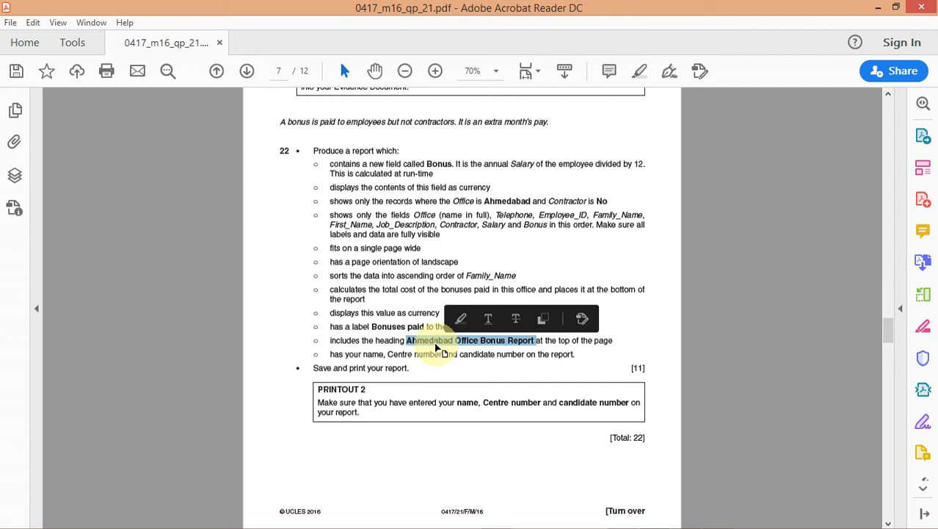
{"action": "right_click", "coordinate": [437, 348]}
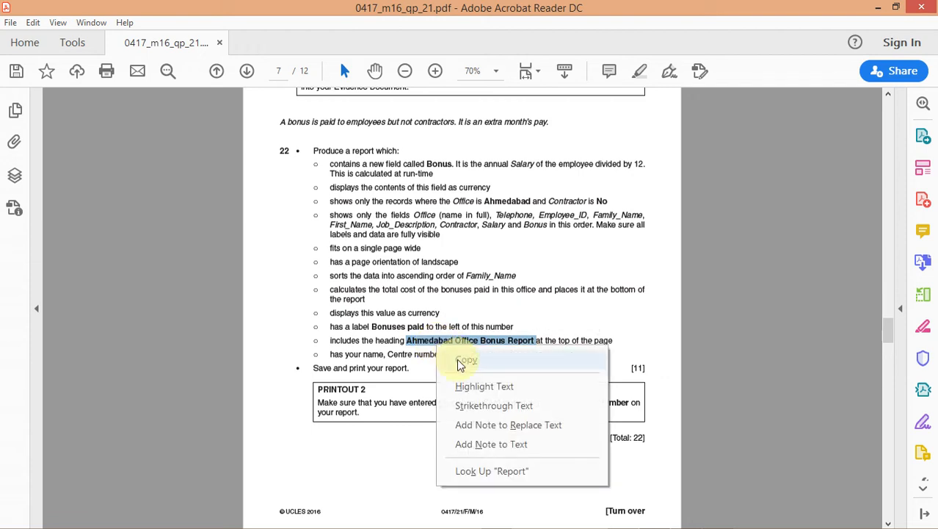
{"action": "left_click", "coordinate": [458, 361]}
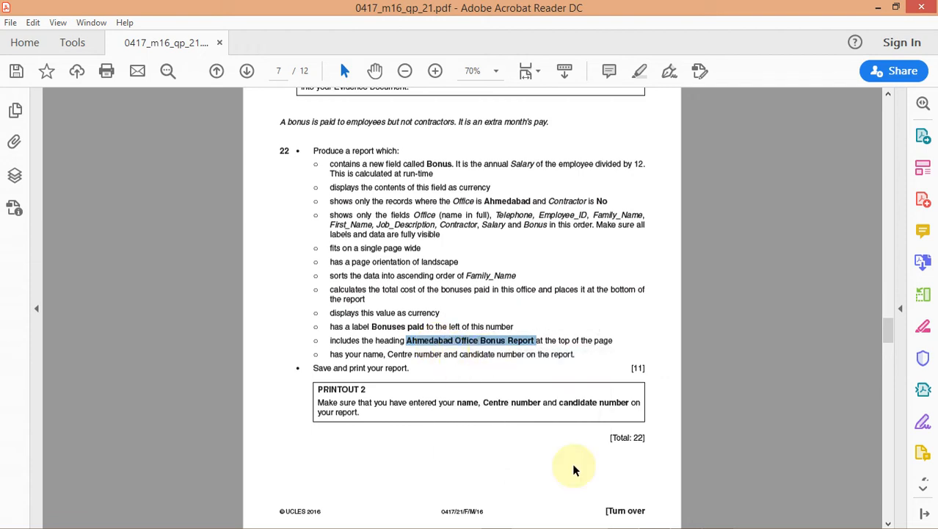
Step: Switch to Microsoft Access, title the query "Ahmedabad Office Bonus Report" and finish the wizard with the option to modify the query design
{"action": "mouse_move", "coordinate": [613, 522]}
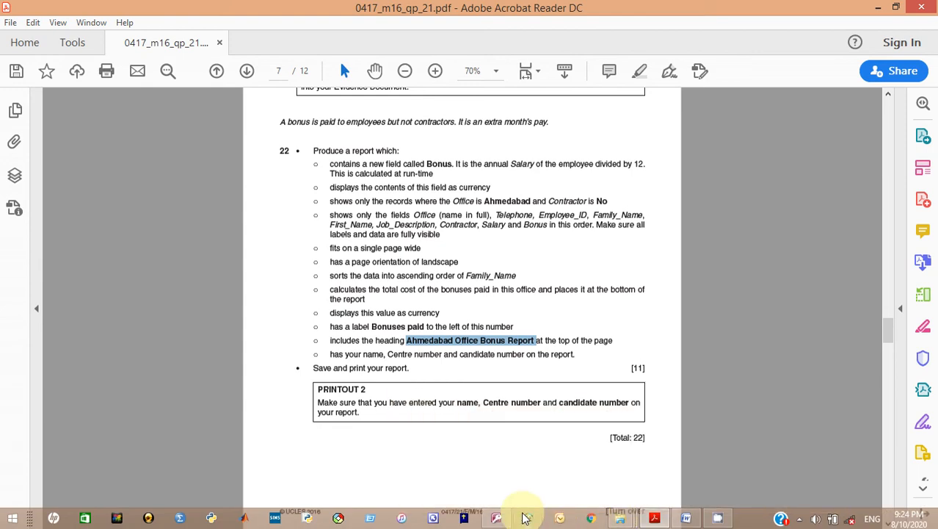
{"action": "mouse_move", "coordinate": [504, 520]}
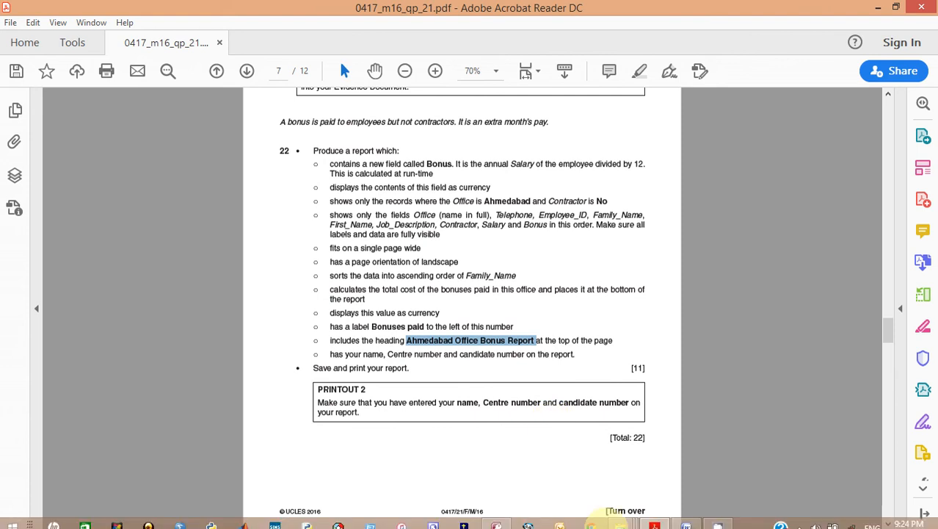
{"action": "left_click", "coordinate": [499, 520]}
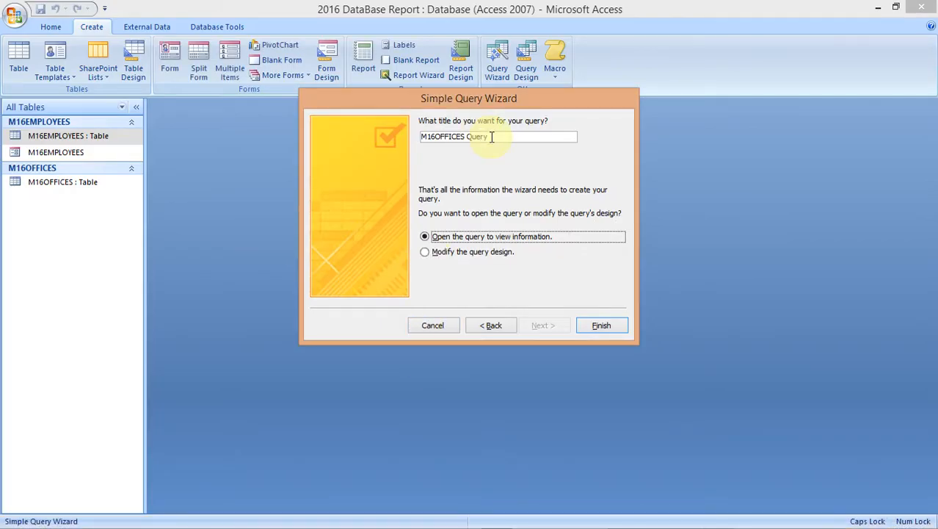
{"action": "left_click_drag", "start_coordinate": [489, 138], "coordinate": [422, 140]}
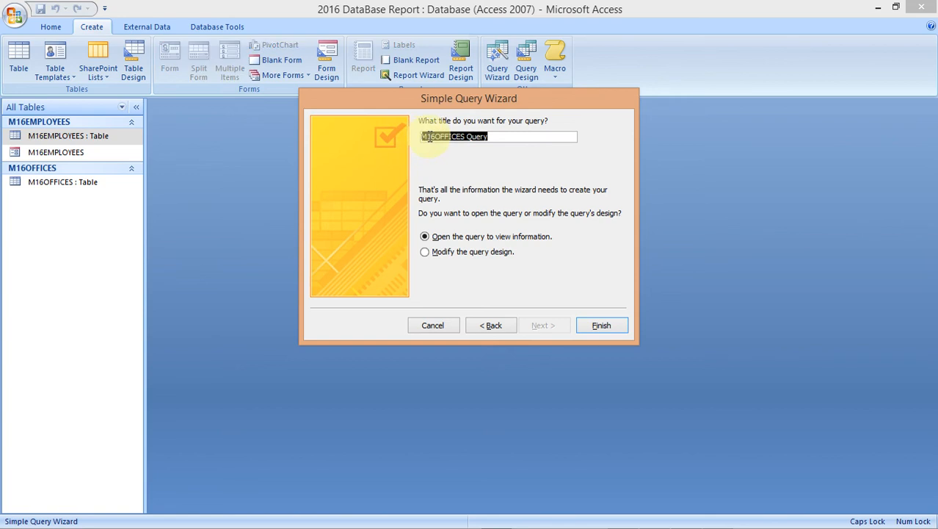
{"action": "key", "text": "ctrl+v"}
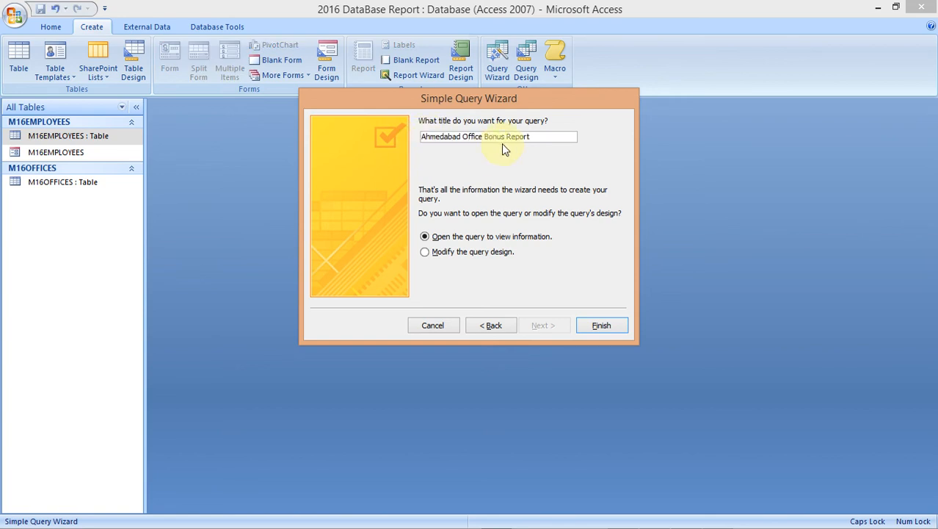
{"action": "left_click", "coordinate": [426, 251]}
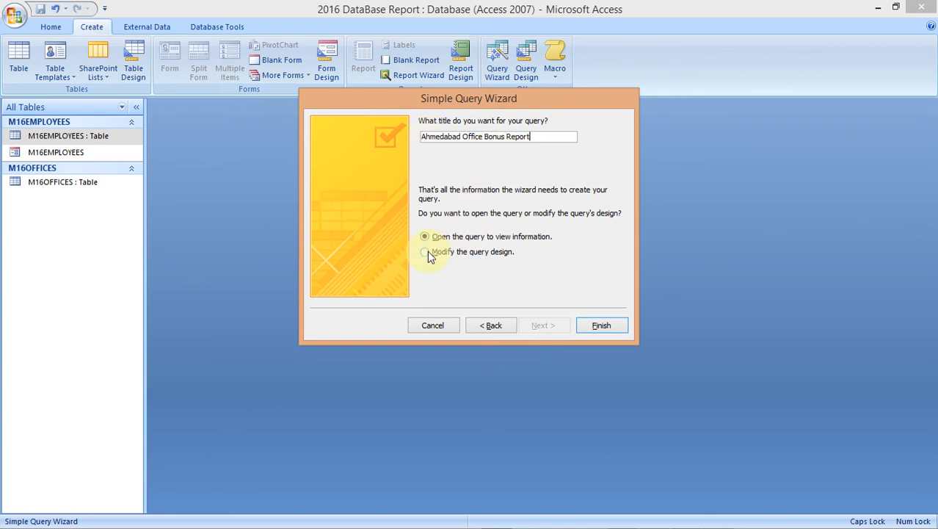
{"action": "left_click", "coordinate": [601, 326]}
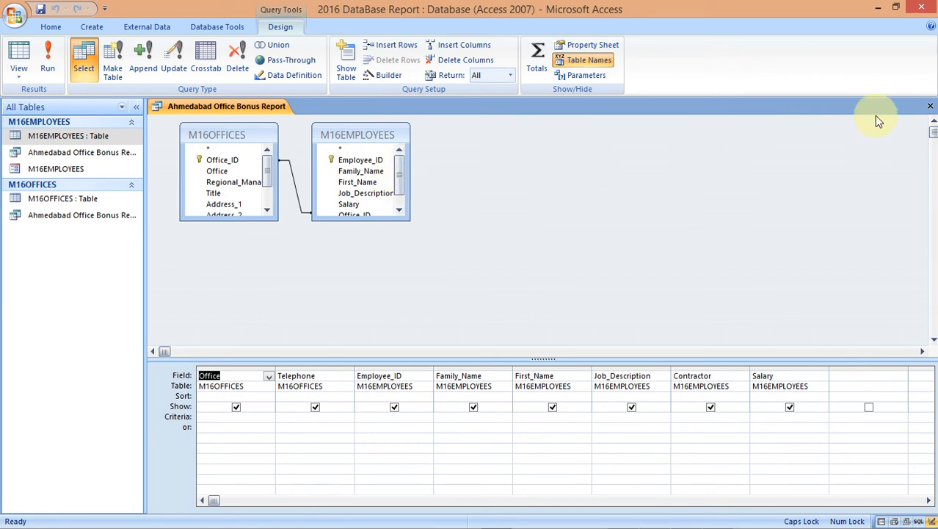
Step: Close the query design and view the Ahmedabad Office Bonus Report query, the M16OFFICES and M16EMPLOYEES tables and the M16EMPLOYEES form
{"action": "left_click", "coordinate": [931, 106]}
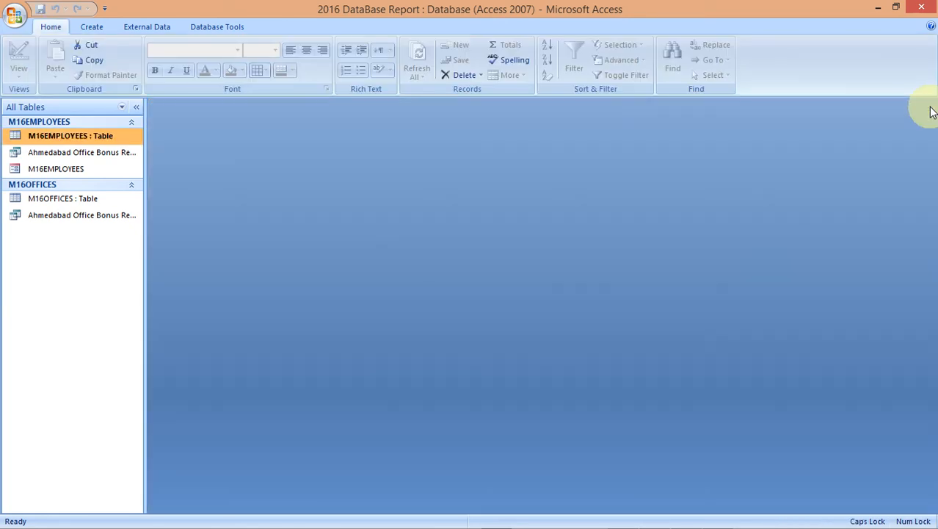
{"action": "left_click", "coordinate": [83, 222]}
{"action": "double_click", "coordinate": [83, 222]}
{"action": "double_click", "coordinate": [74, 203]}
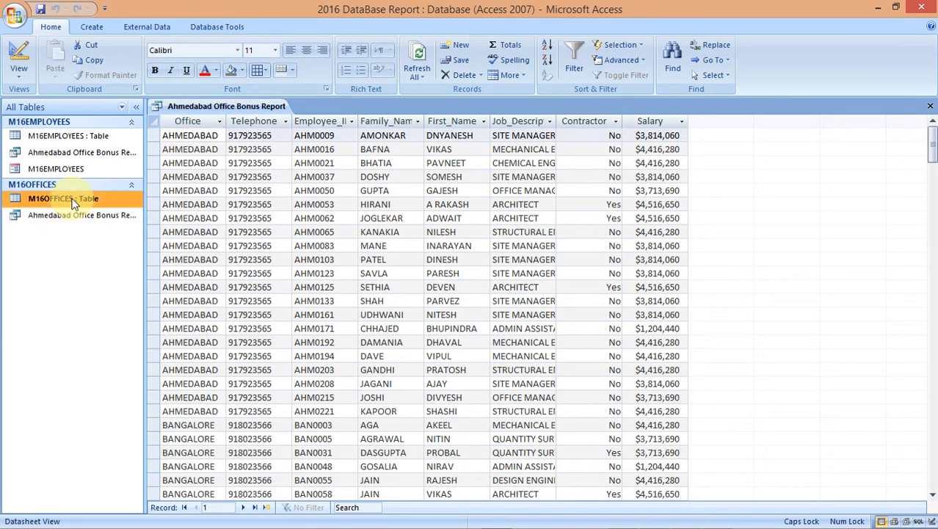
{"action": "double_click", "coordinate": [59, 171]}
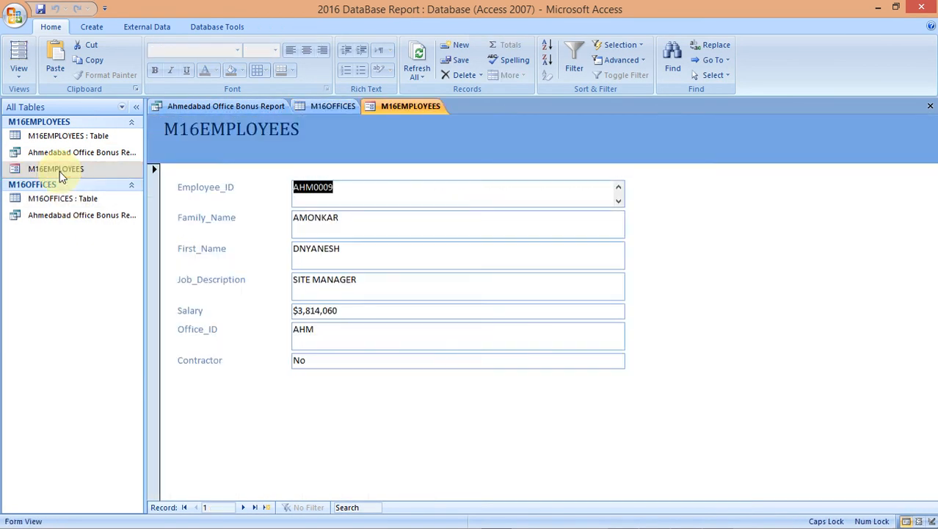
{"action": "double_click", "coordinate": [52, 156]}
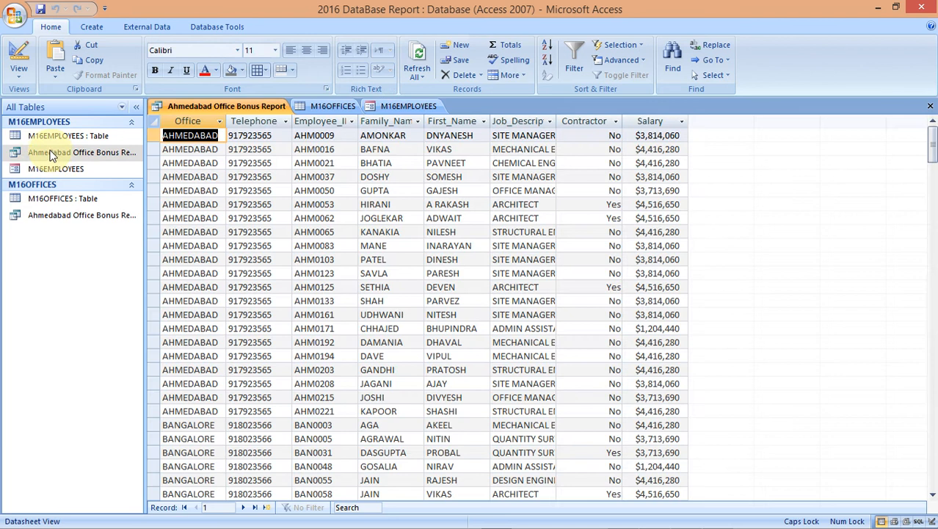
{"action": "double_click", "coordinate": [45, 136]}
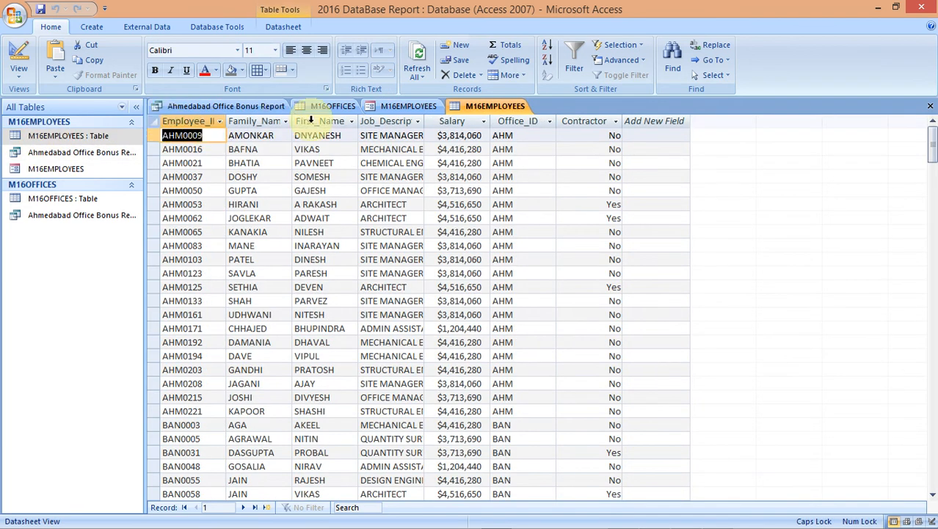
{"action": "left_click", "coordinate": [412, 106]}
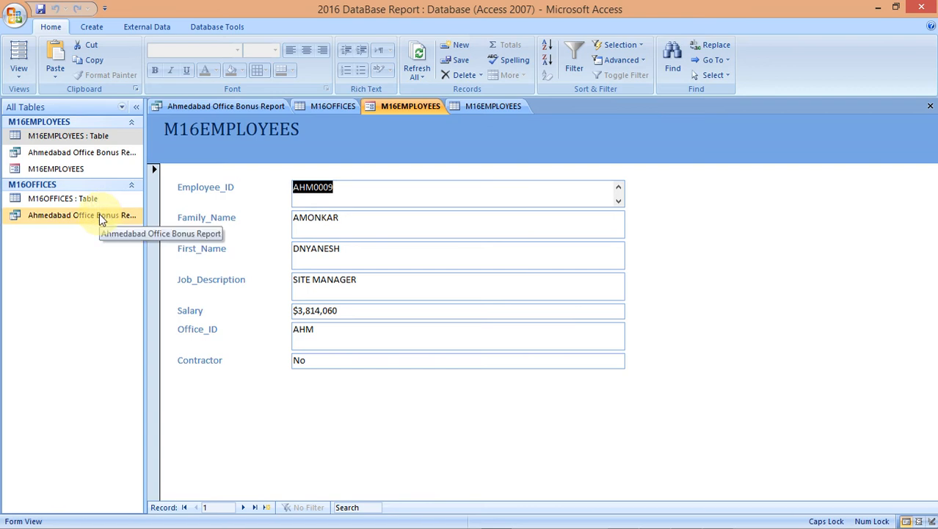
{"action": "left_click", "coordinate": [101, 31]}
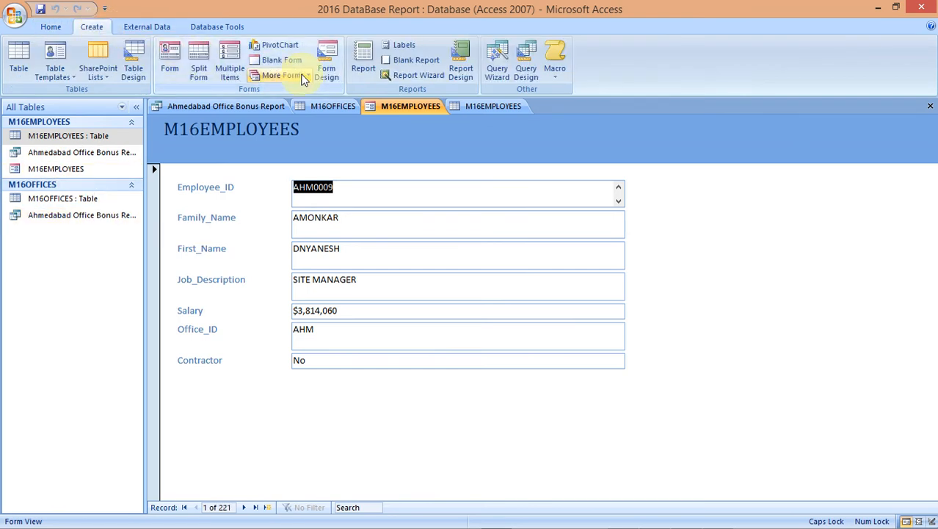
{"action": "left_click", "coordinate": [439, 77]}
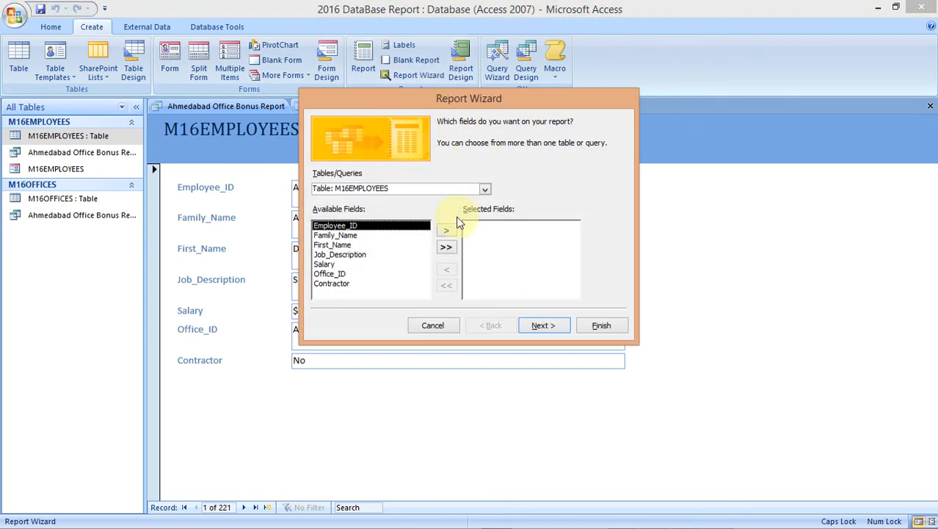
{"action": "left_click", "coordinate": [484, 189]}
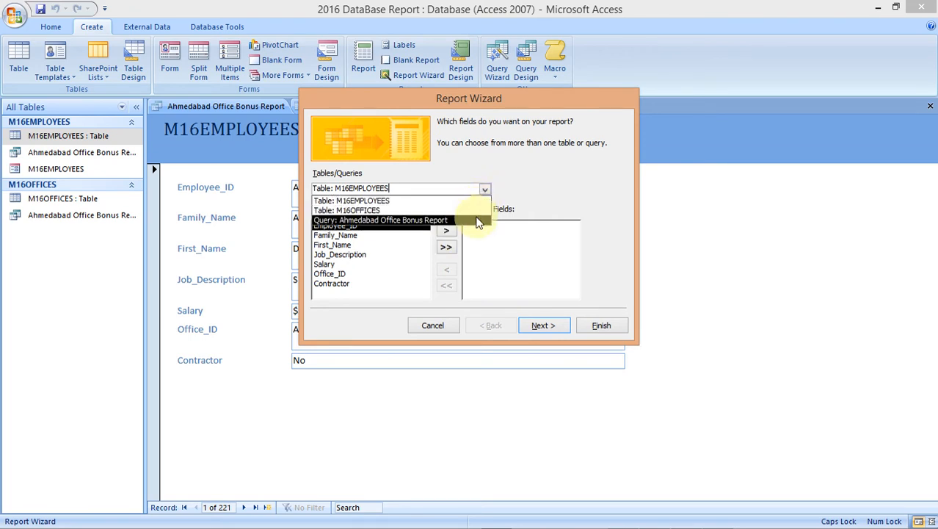
{"action": "left_click", "coordinate": [478, 221]}
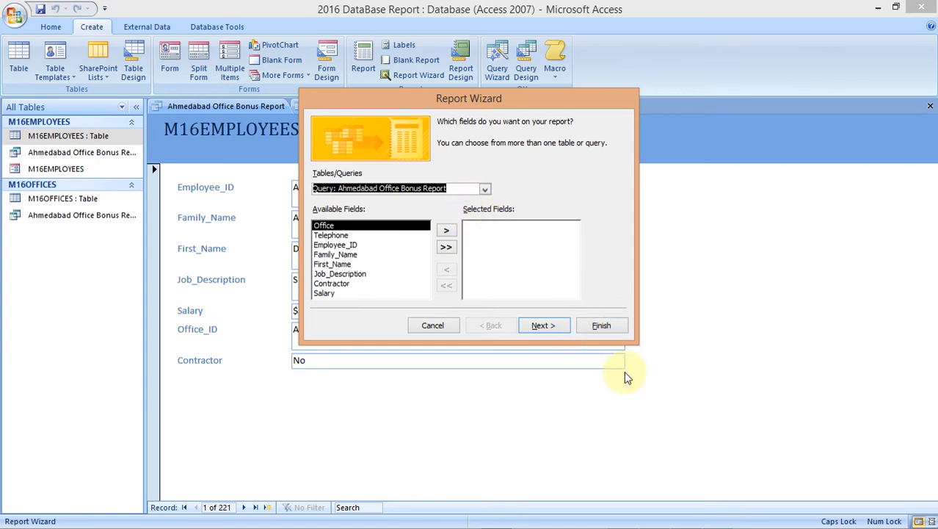
{"action": "left_click", "coordinate": [448, 324]}
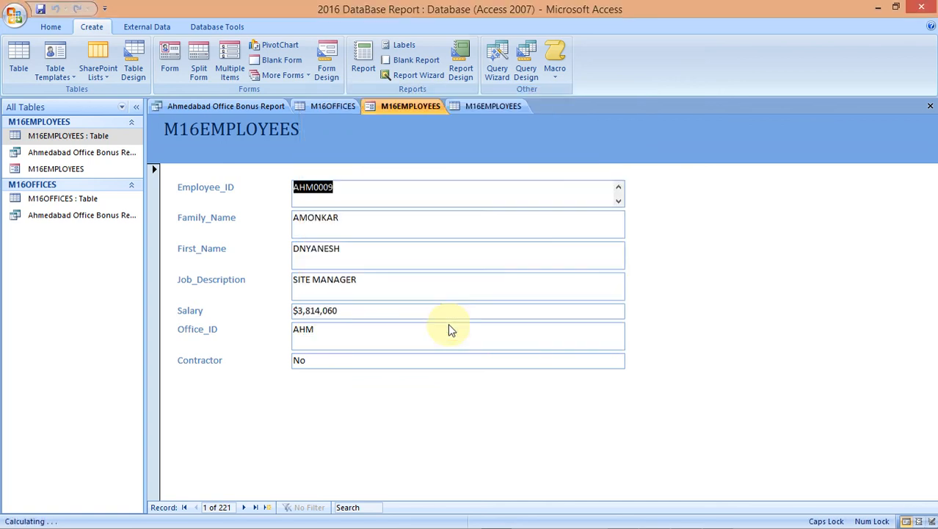
Step: Open the Ahmedabad Office Bonus Report query in Design View
{"action": "double_click", "coordinate": [65, 214]}
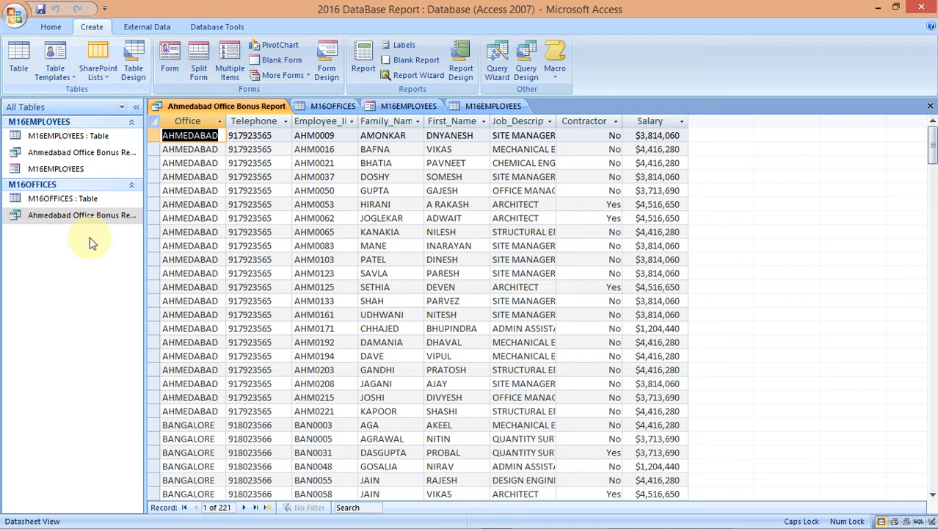
{"action": "right_click", "coordinate": [82, 218]}
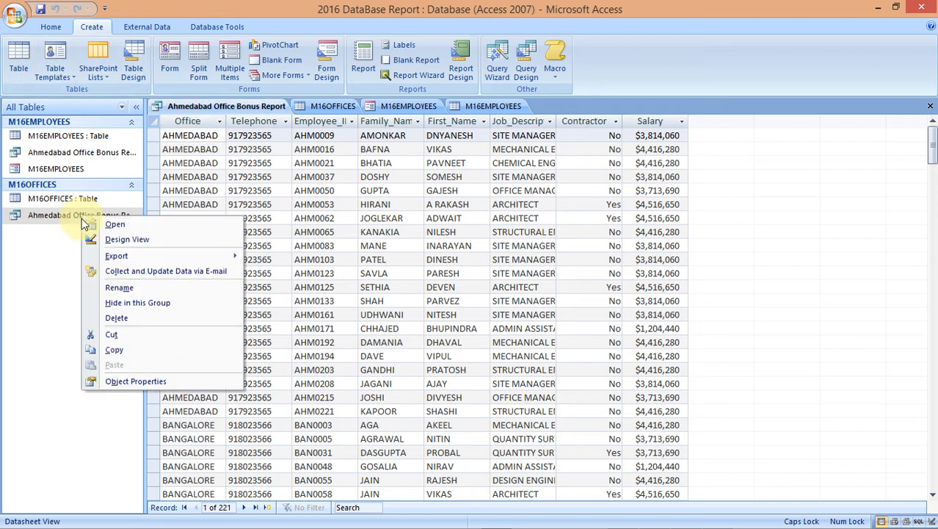
{"action": "left_click", "coordinate": [103, 237]}
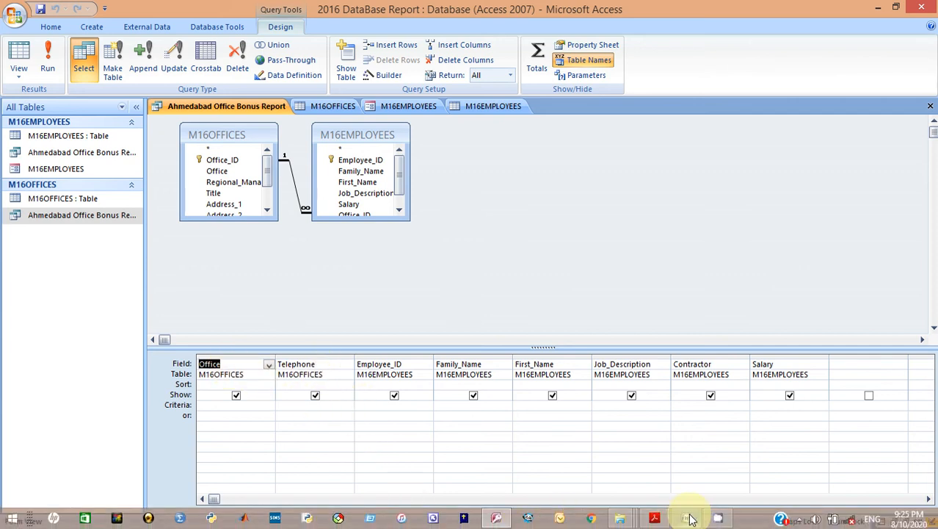
Step: Switch to the exam paper in Adobe Acrobat Reader and highlight question 22's bullets on the fields to show and the report heading
{"action": "left_click", "coordinate": [652, 518]}
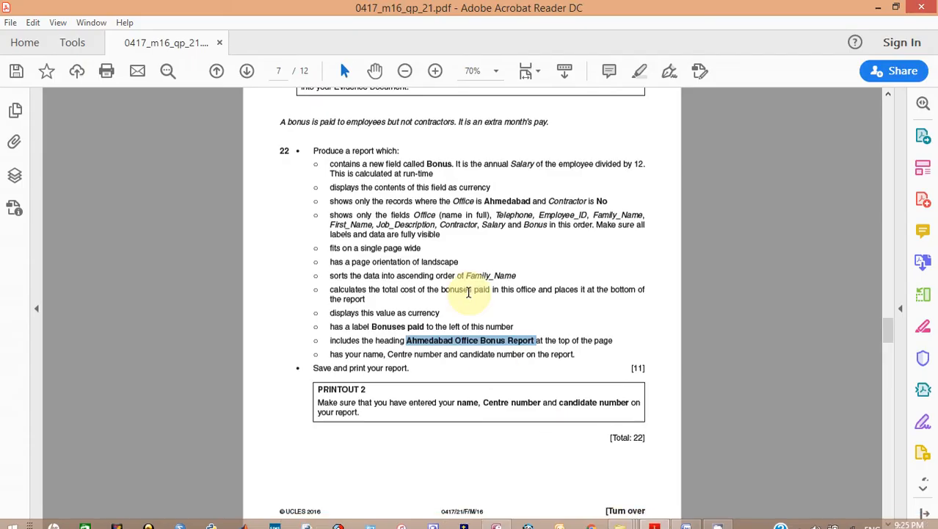
{"action": "left_click_drag", "start_coordinate": [444, 237], "coordinate": [329, 216]}
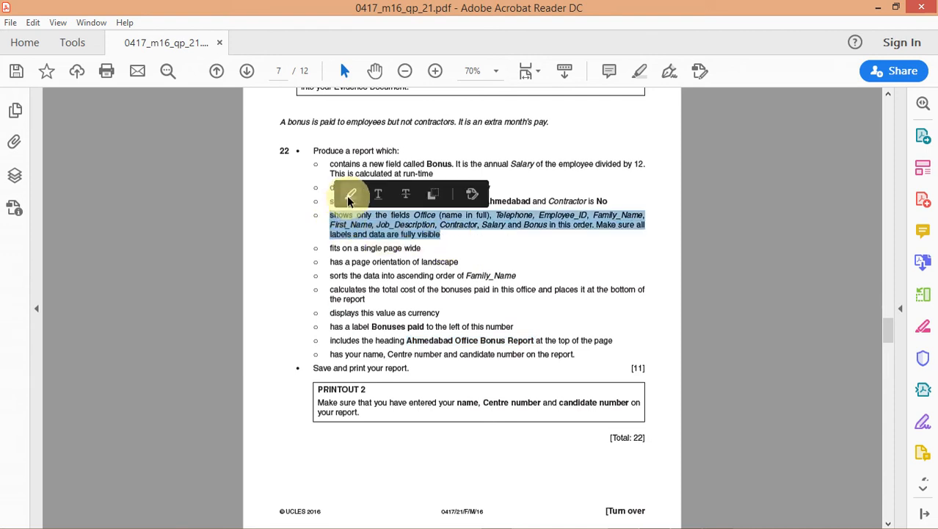
{"action": "left_click", "coordinate": [348, 194]}
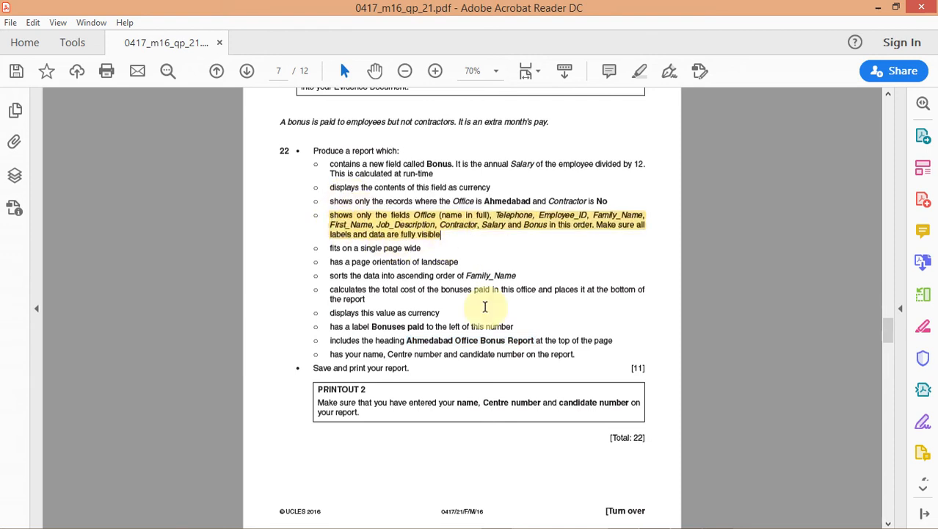
{"action": "left_click_drag", "start_coordinate": [617, 344], "coordinate": [336, 342]}
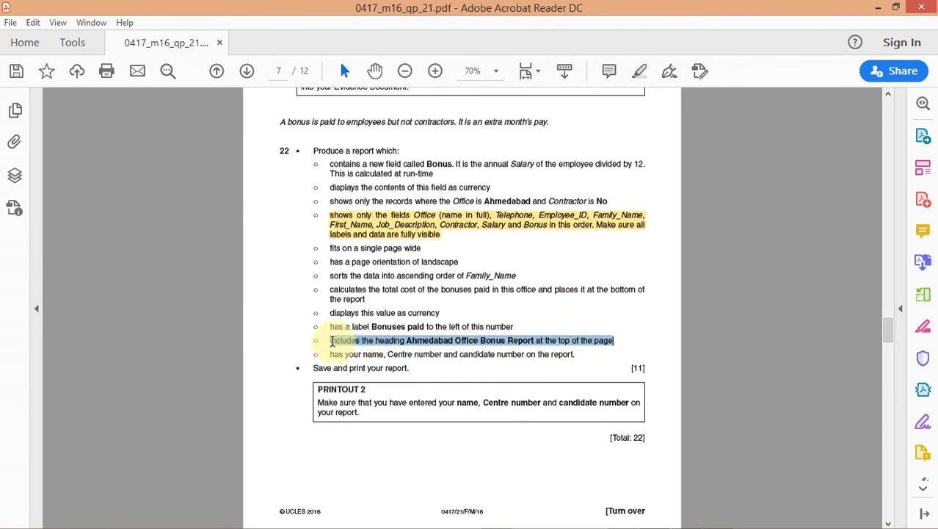
{"action": "left_click", "coordinate": [363, 317]}
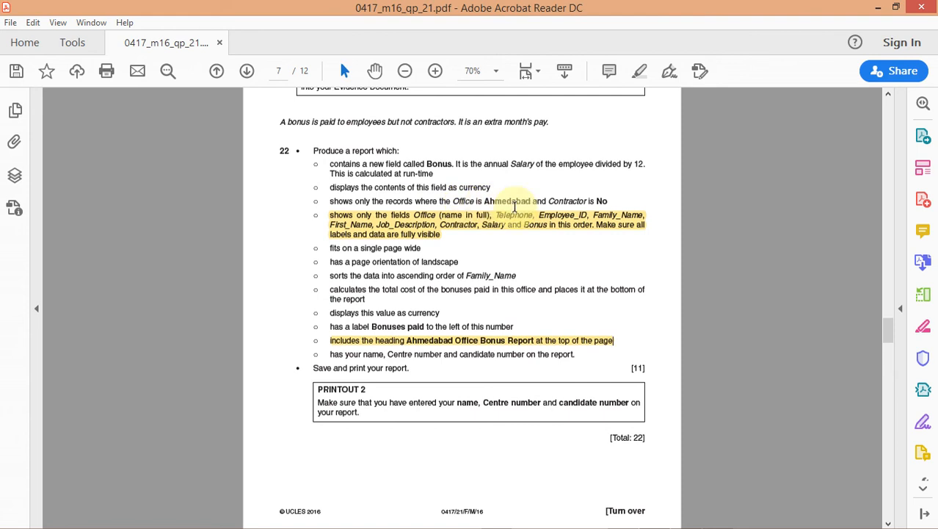
Step: Highlight question 22's bullet about showing only records where Office is Ahmedabad and Contractor is No
{"action": "left_click_drag", "start_coordinate": [608, 201], "coordinate": [330, 202]}
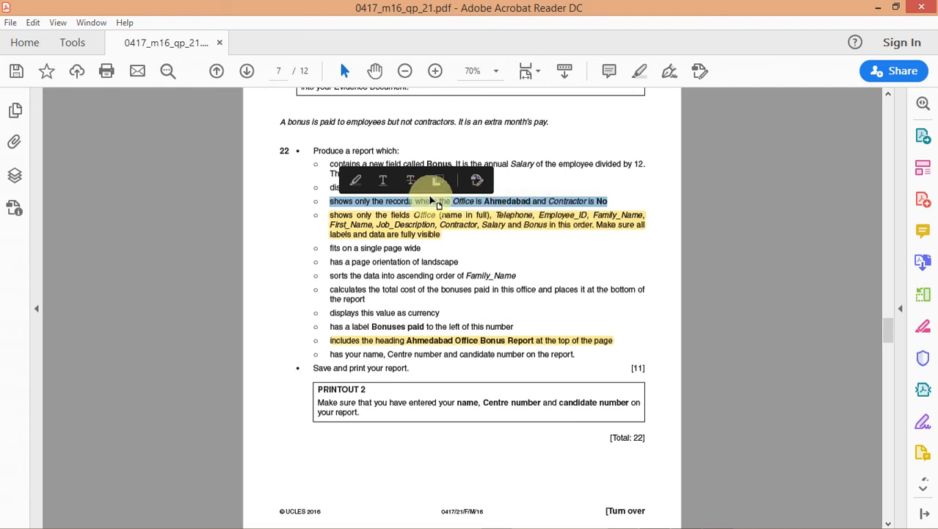
{"action": "left_click", "coordinate": [355, 180]}
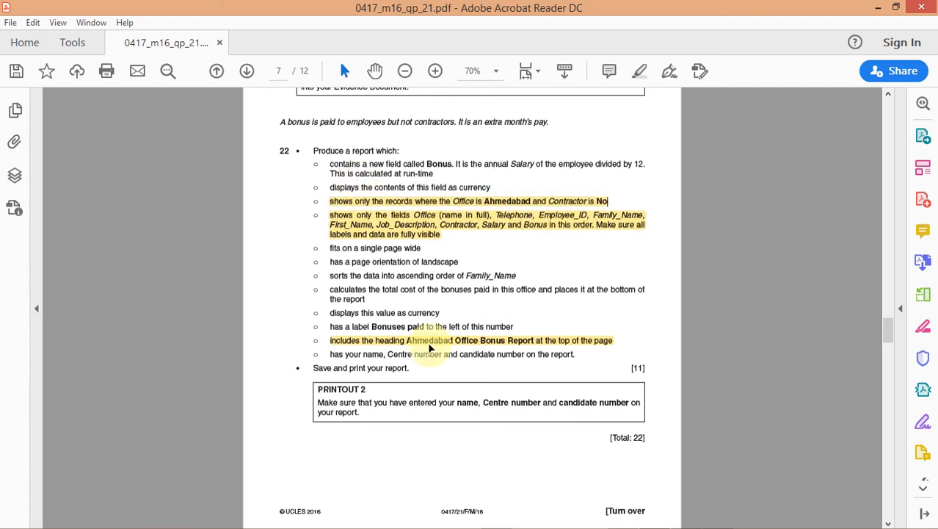
{"action": "mouse_move", "coordinate": [514, 525]}
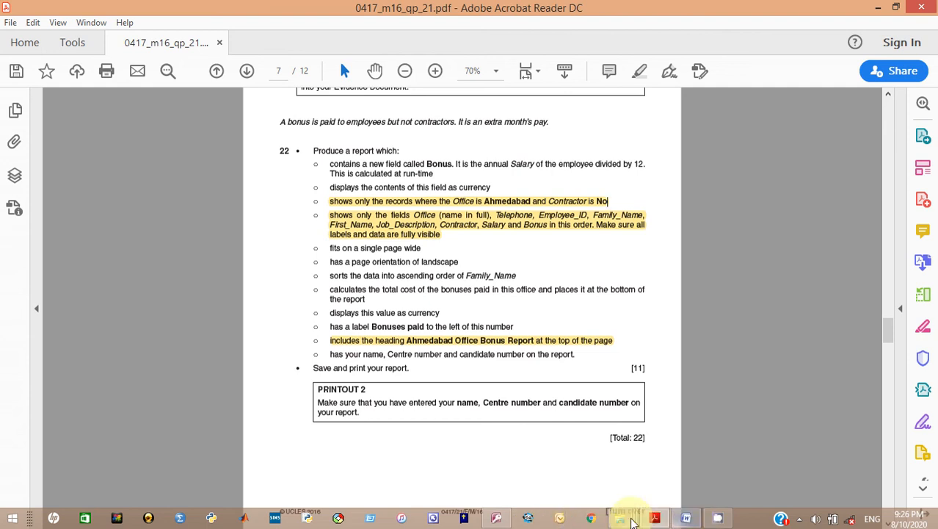
{"action": "mouse_move", "coordinate": [499, 523]}
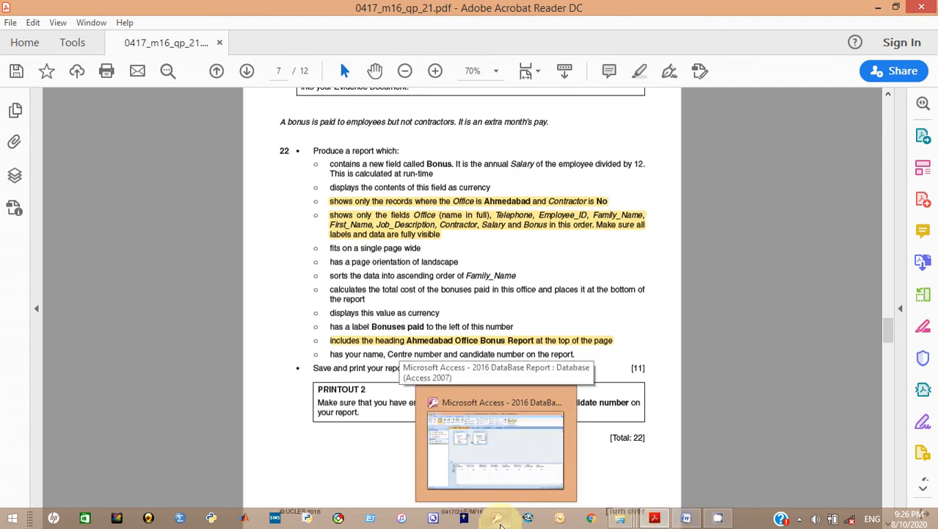
Step: Switch to Access and set the query's Office criterion to Ahmedabad
{"action": "left_click", "coordinate": [495, 473]}
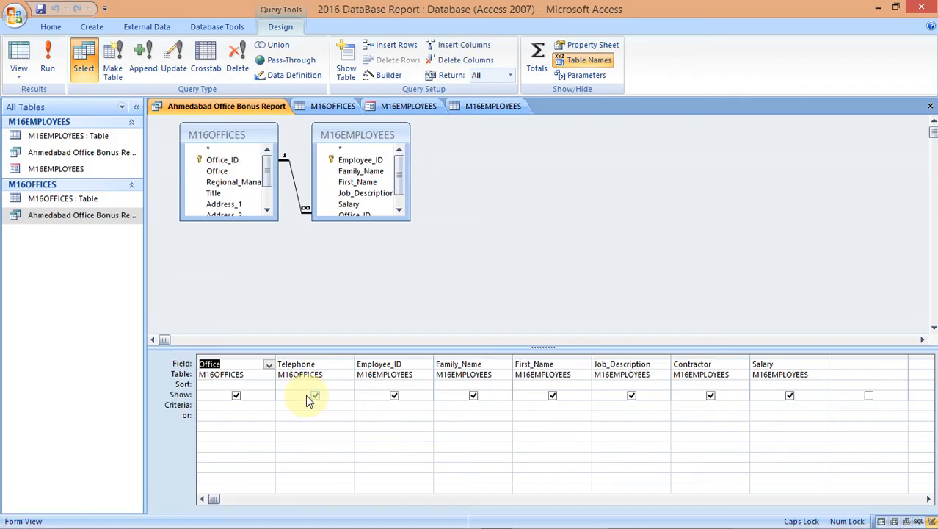
{"action": "left_click", "coordinate": [213, 406]}
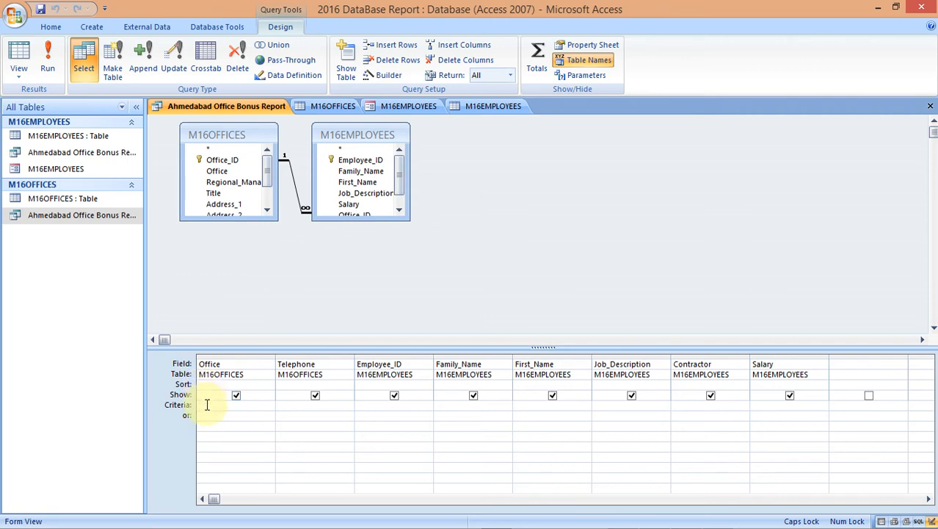
{"action": "key", "text": "Caps_Lock"}
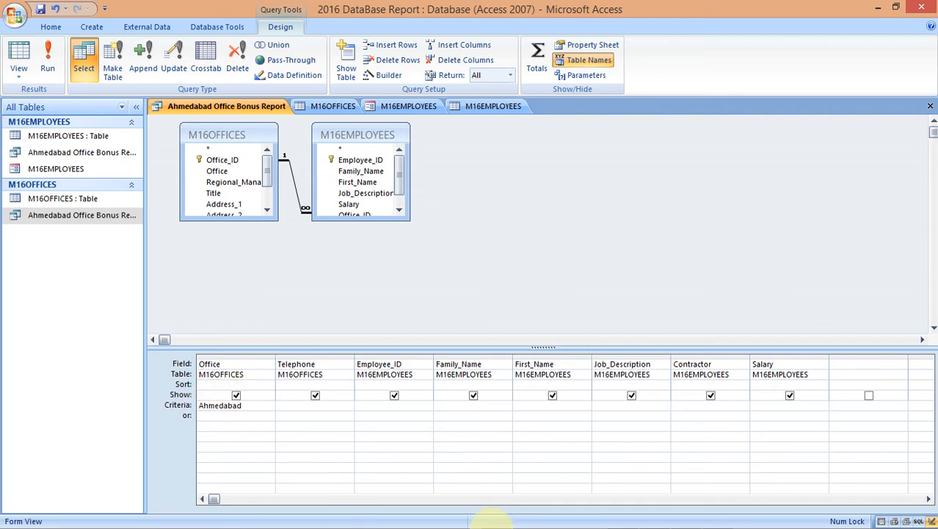
Step: Check the exam paper's record criteria, set the Contractor criterion to No and run the query
{"action": "mouse_move", "coordinate": [662, 519]}
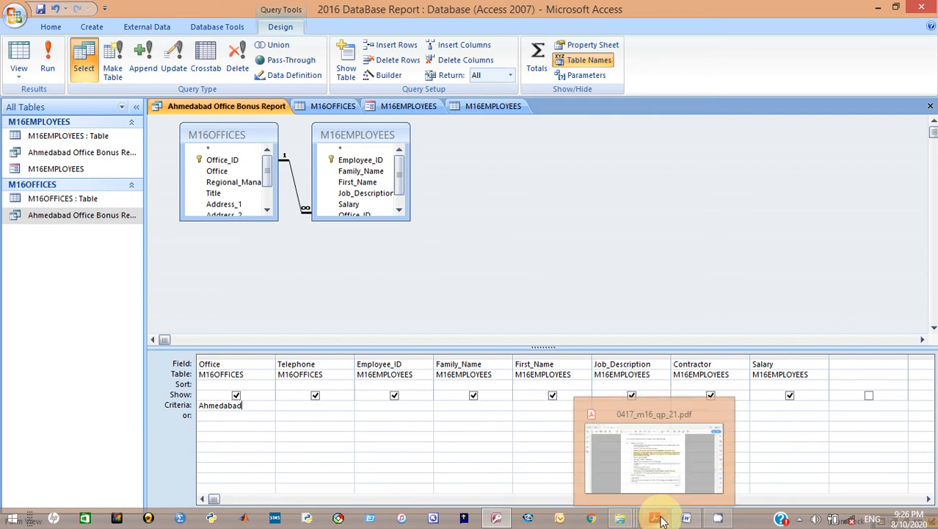
{"action": "left_click", "coordinate": [636, 476]}
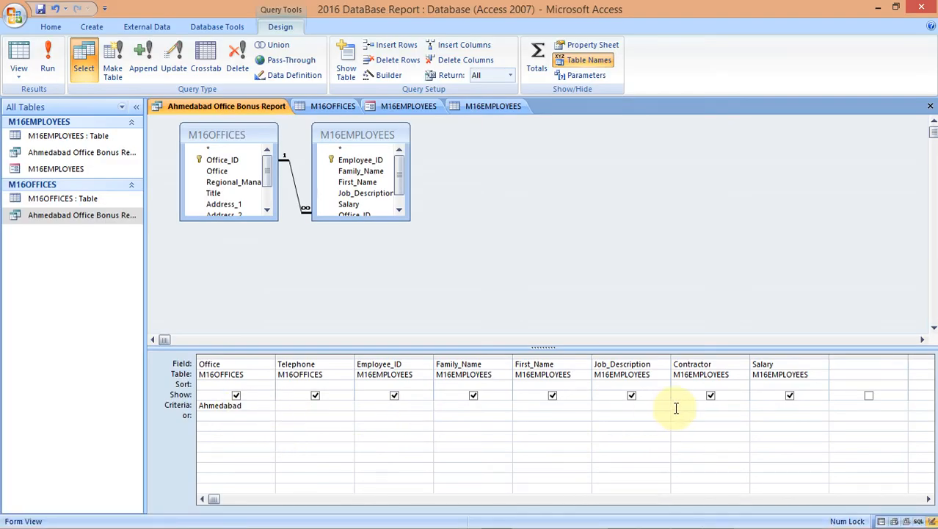
{"action": "left_click", "coordinate": [204, 409]}
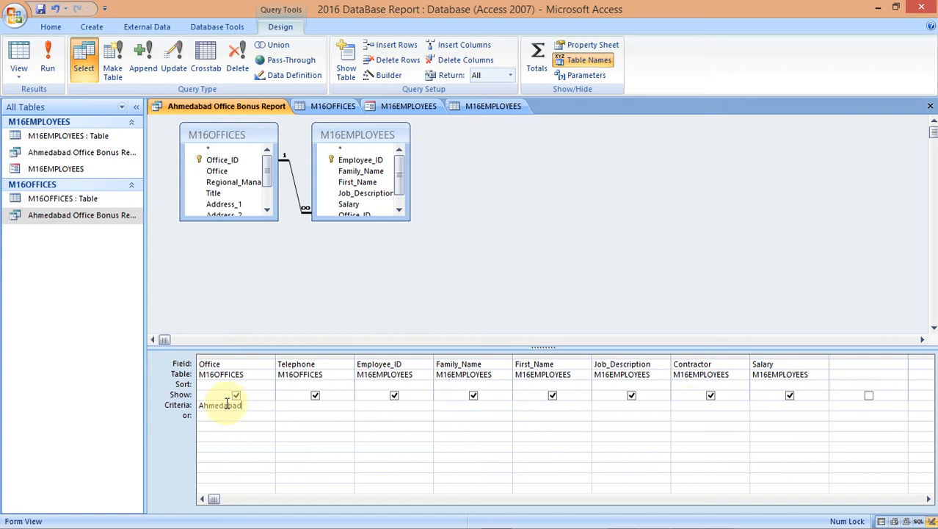
{"action": "left_click", "coordinate": [315, 396]}
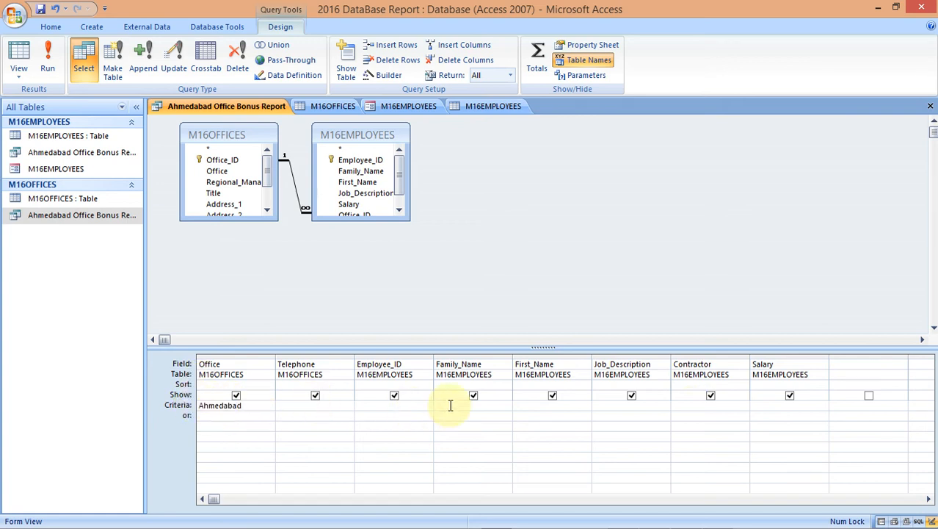
{"action": "left_click", "coordinate": [682, 405]}
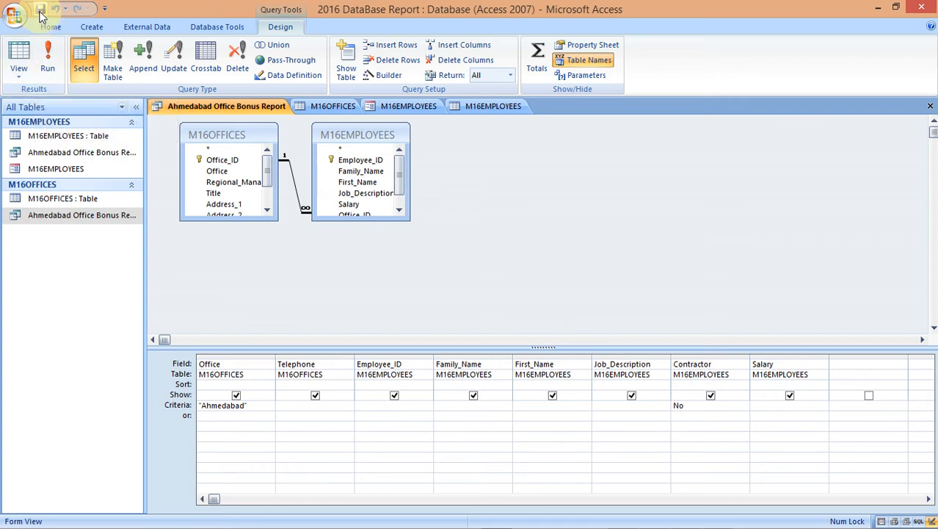
{"action": "left_click", "coordinate": [47, 55]}
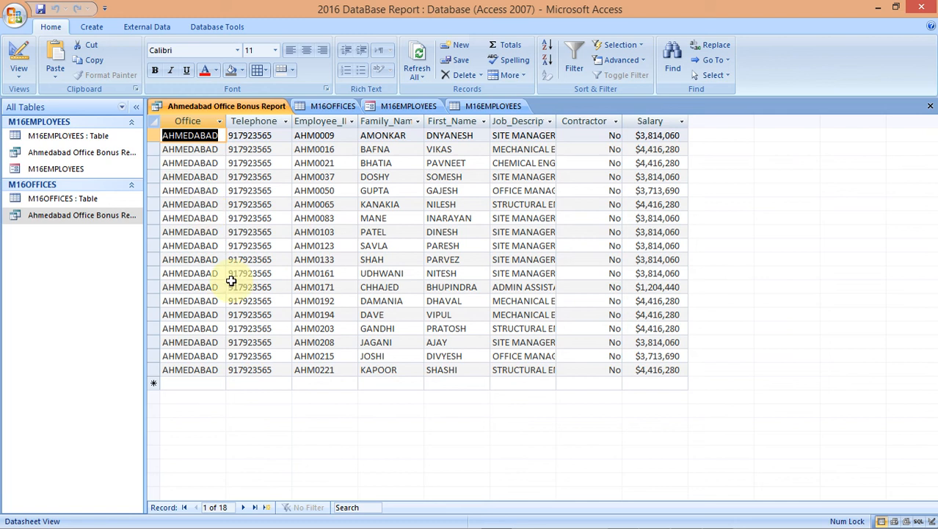
Step: Switch to the exam paper in Adobe Acrobat Reader and highlight question 22's bullet about displaying the field's contents as currency
{"action": "mouse_move", "coordinate": [546, 526]}
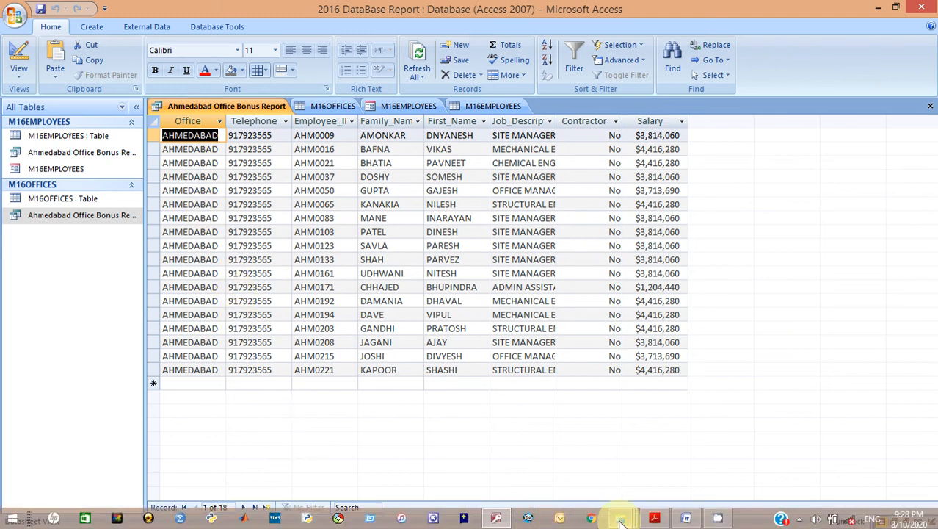
{"action": "left_click", "coordinate": [654, 518]}
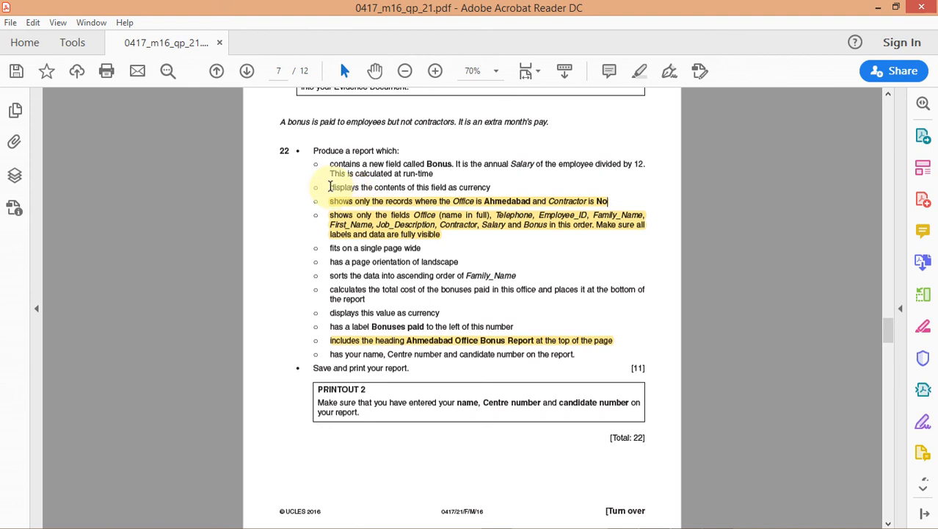
{"action": "left_click_drag", "start_coordinate": [329, 187], "coordinate": [490, 188]}
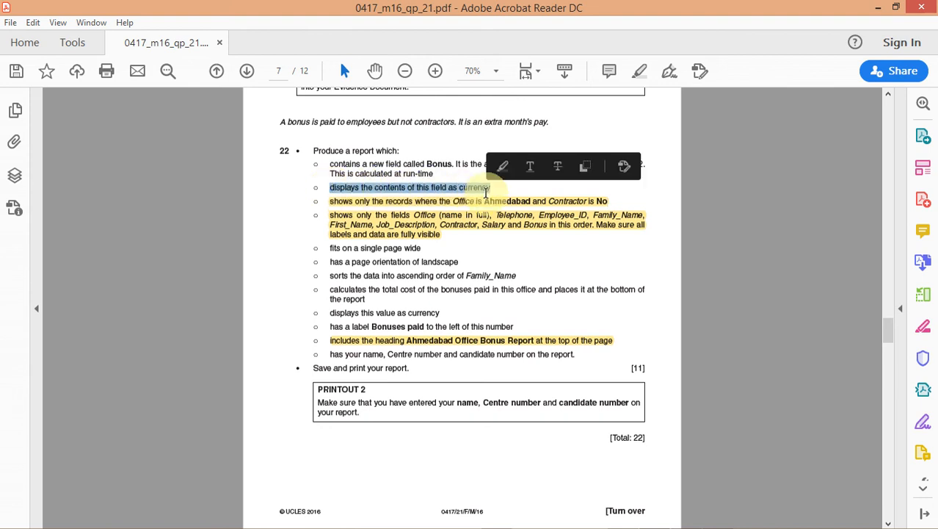
{"action": "left_click", "coordinate": [502, 166]}
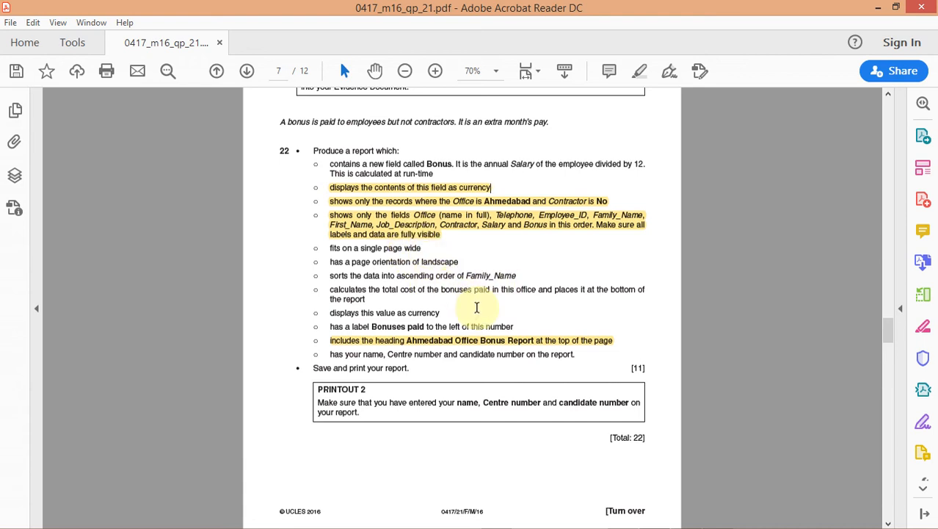
{"action": "mouse_move", "coordinate": [659, 527]}
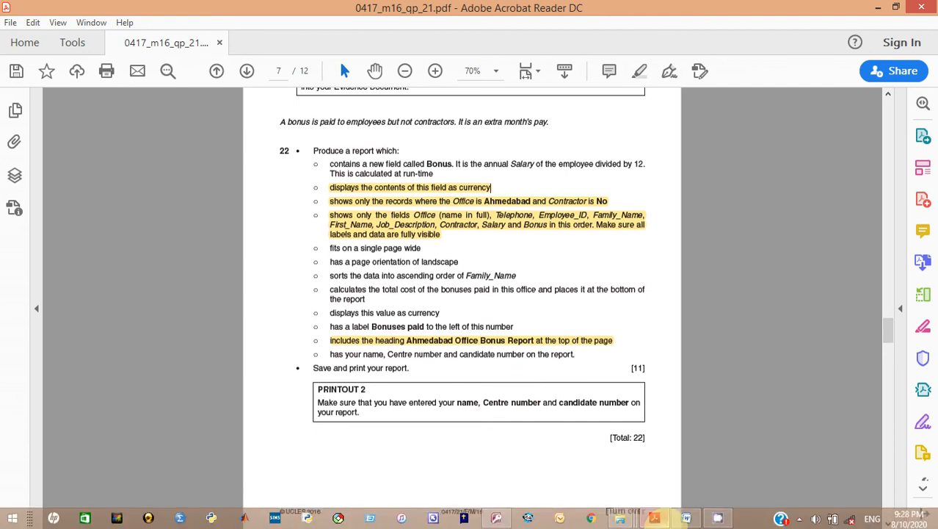
{"action": "left_click", "coordinate": [719, 519]}
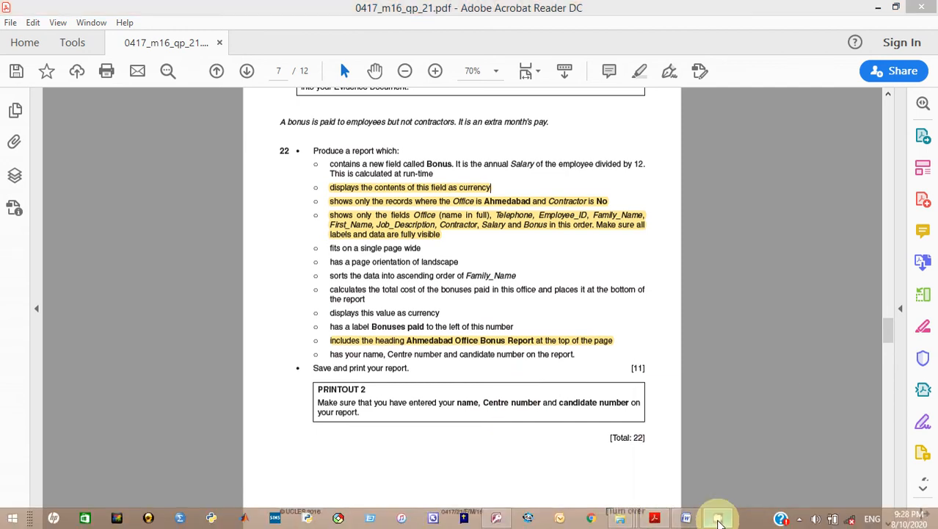
{"action": "left_click", "coordinate": [800, 518]}
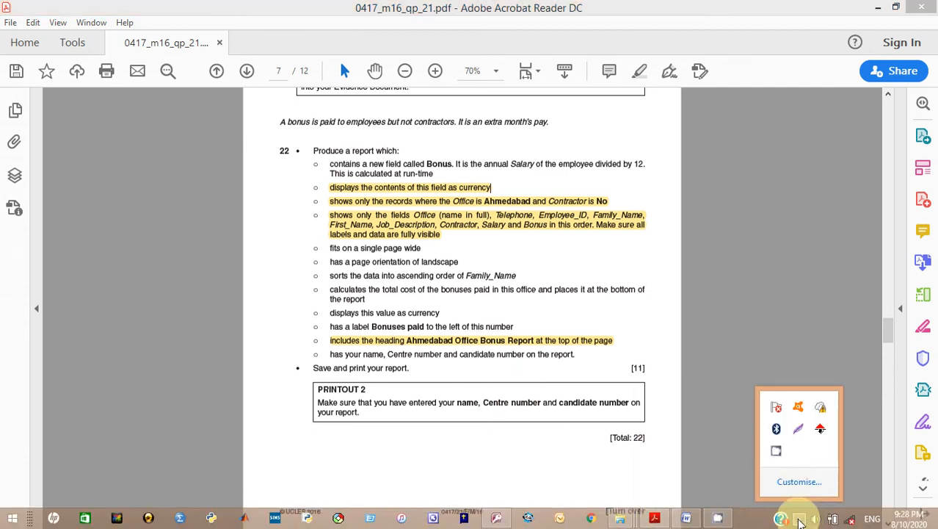
{"action": "left_click", "coordinate": [778, 452]}
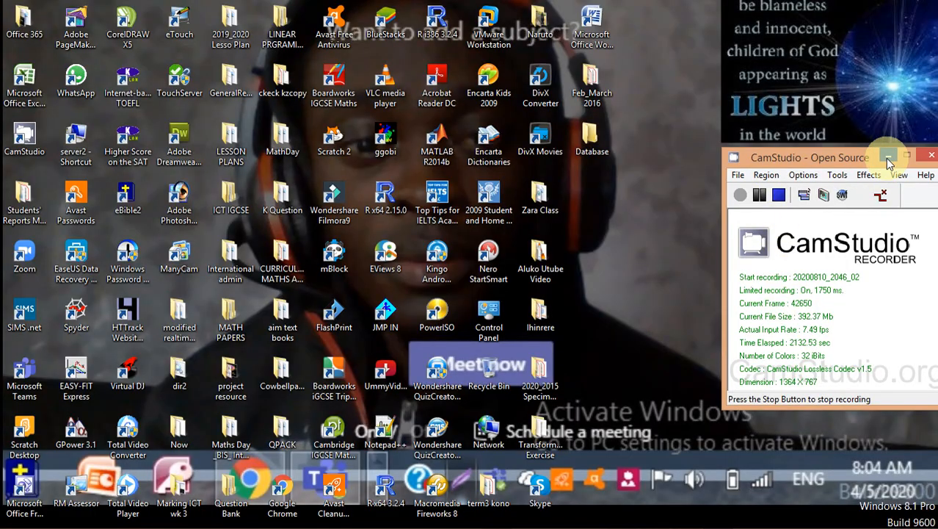
{"action": "left_click", "coordinate": [888, 159]}
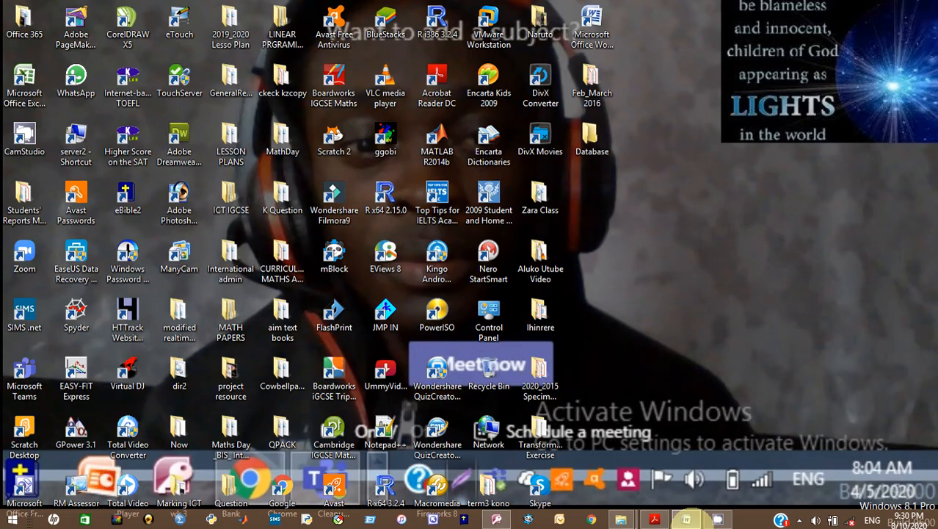
Step: Return to the exam paper and highlight question 22's bullet about the new Bonus field, Salary divided by 12
{"action": "left_click", "coordinate": [654, 518]}
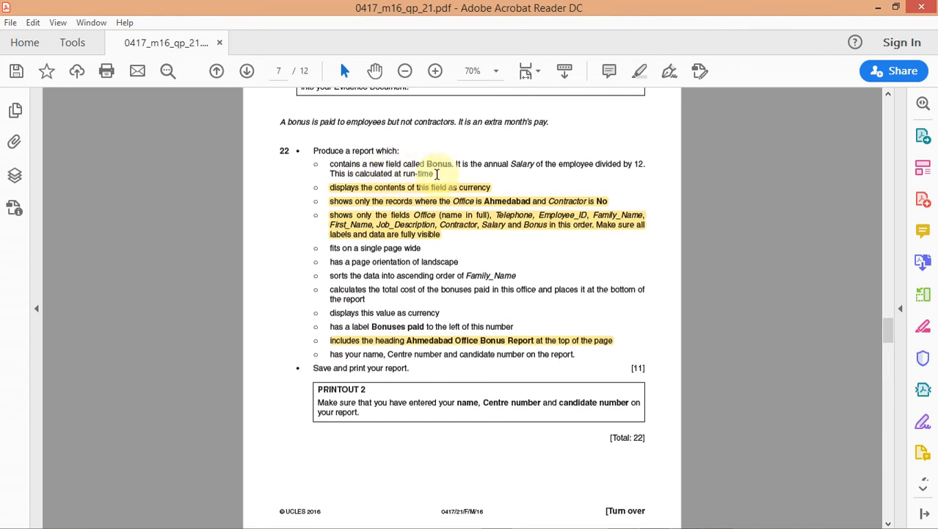
{"action": "left_click_drag", "start_coordinate": [435, 174], "coordinate": [329, 166]}
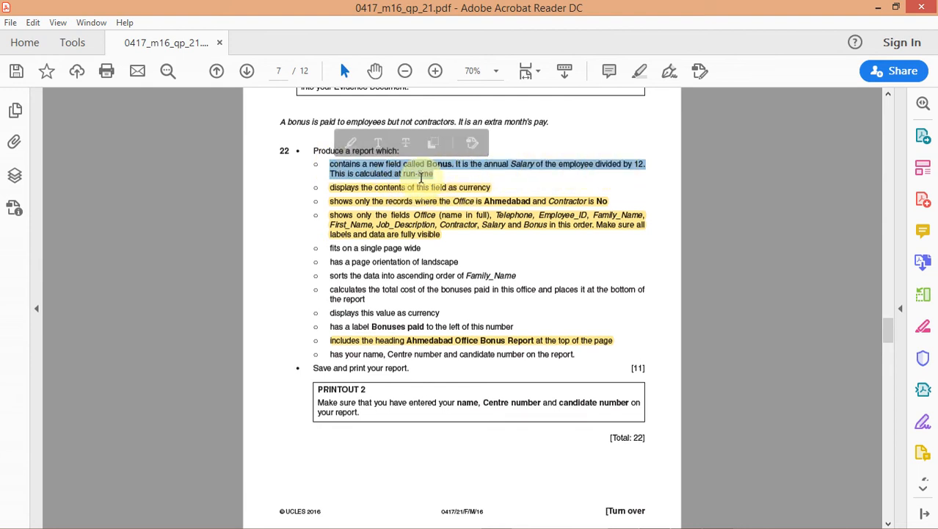
{"action": "left_click", "coordinate": [352, 146]}
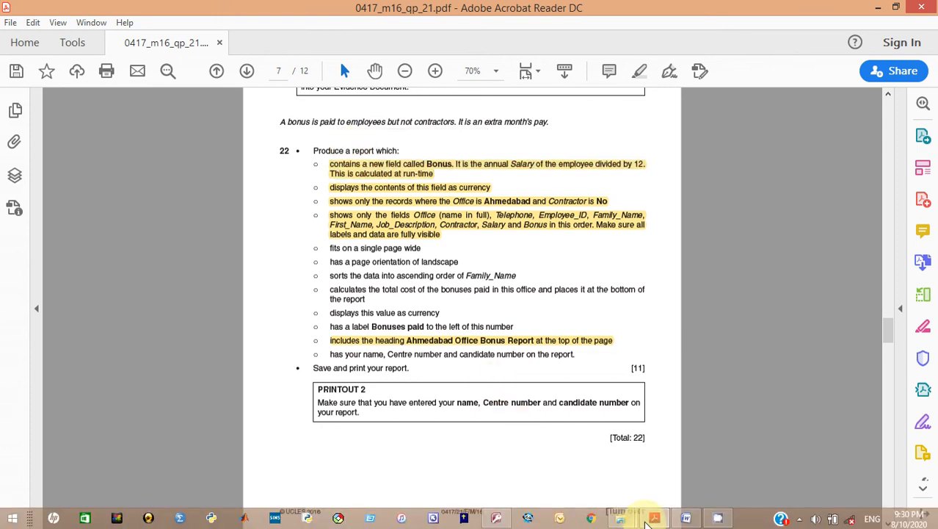
Step: Switch to Access and reopen the Ahmedabad Office Bonus Report query in Design View
{"action": "left_click", "coordinate": [497, 519]}
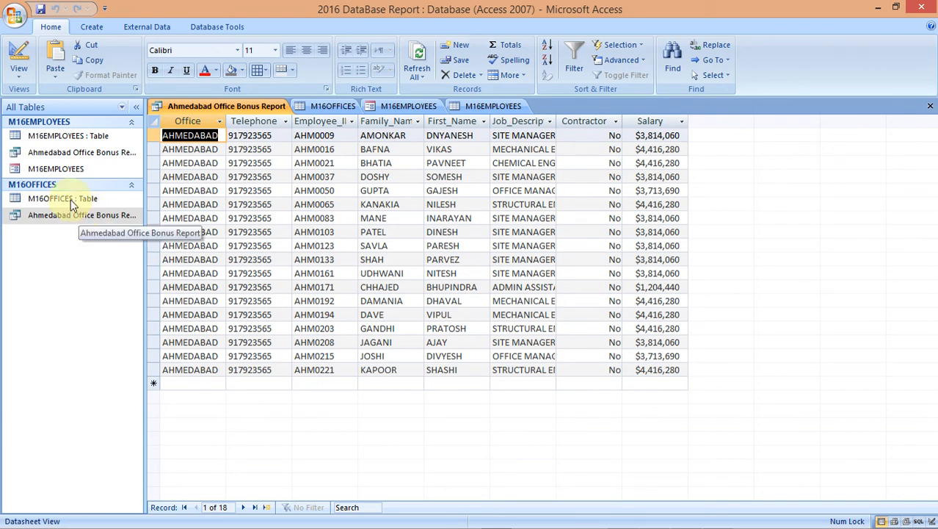
{"action": "left_click", "coordinate": [18, 74]}
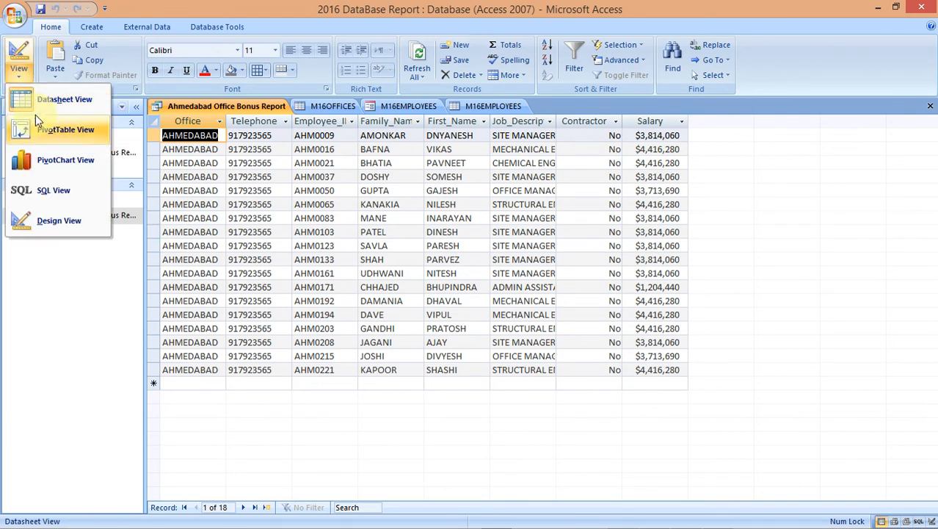
{"action": "left_click", "coordinate": [59, 256]}
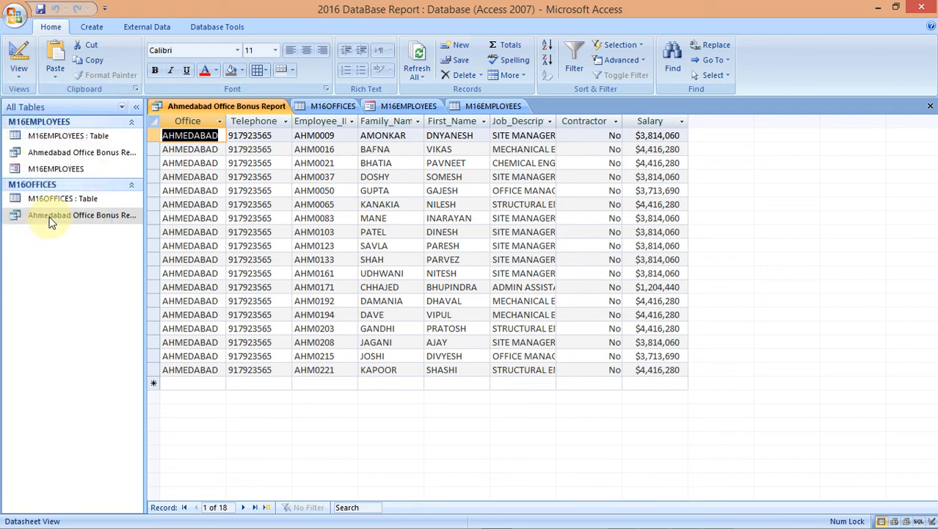
{"action": "right_click", "coordinate": [51, 220]}
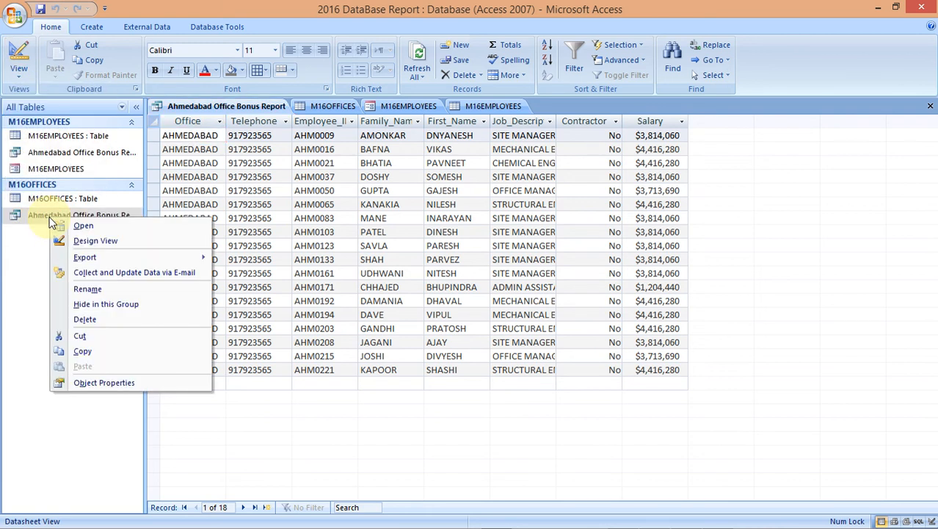
{"action": "left_click", "coordinate": [79, 240]}
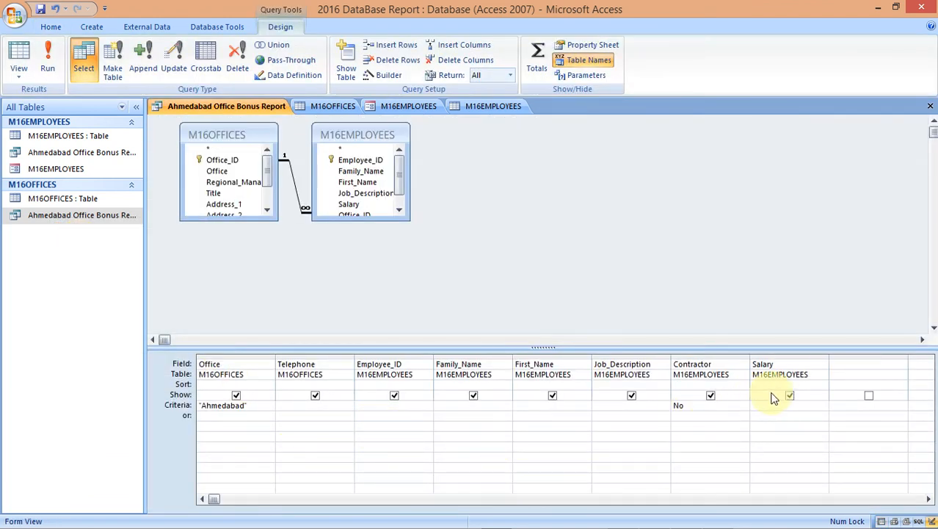
Step: Add the calculated field Bonus: [Salary]/12 in the empty query column after Salary
{"action": "left_click", "coordinate": [840, 376]}
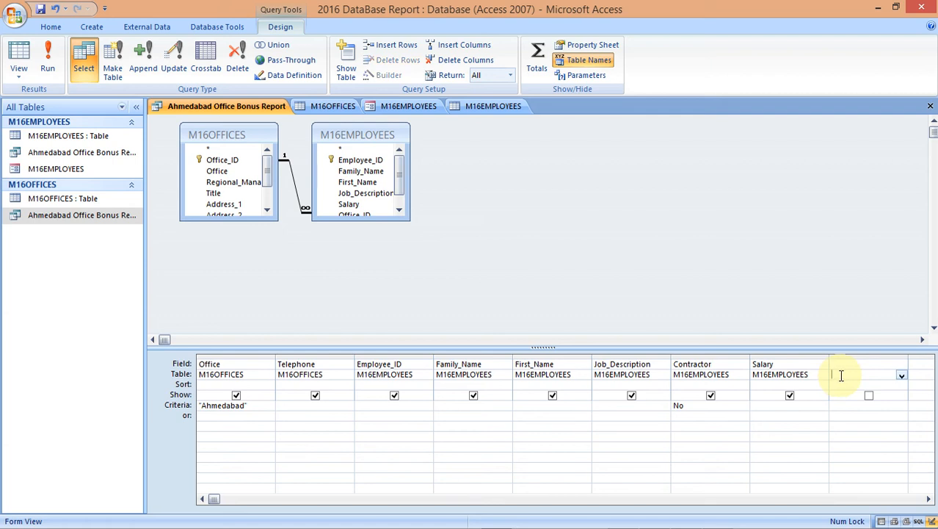
{"action": "left_click", "coordinate": [841, 365]}
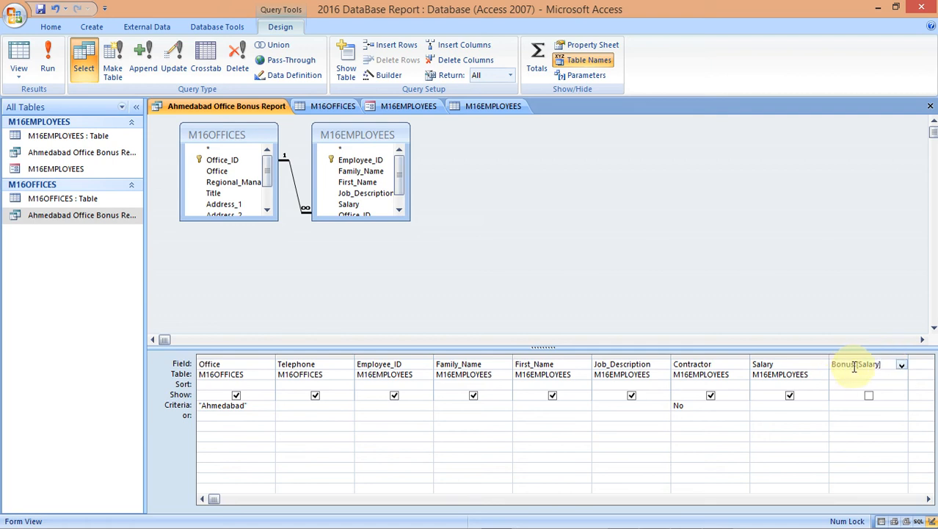
{"action": "left_click_drag", "start_coordinate": [857, 365], "coordinate": [880, 365]}
{"action": "mouse_move", "coordinate": [777, 526]}
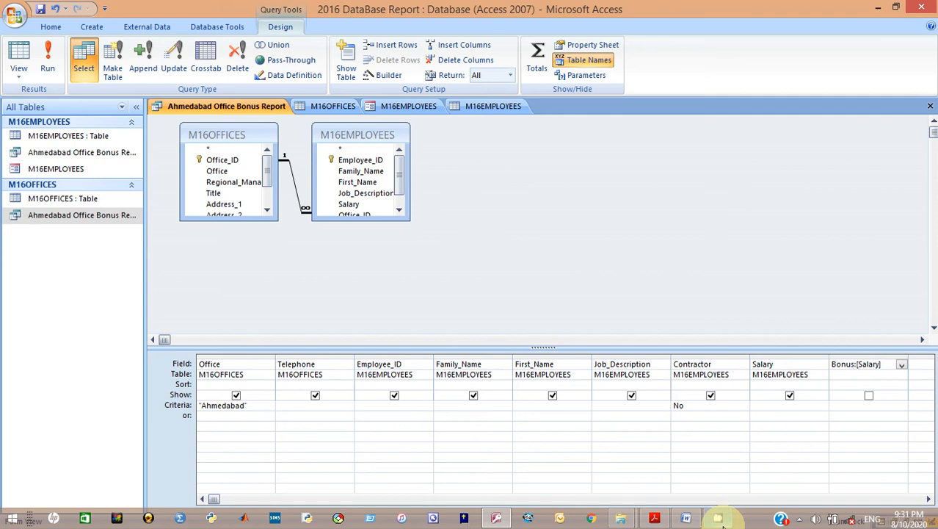
{"action": "mouse_move", "coordinate": [655, 514]}
{"action": "mouse_move", "coordinate": [655, 476]}
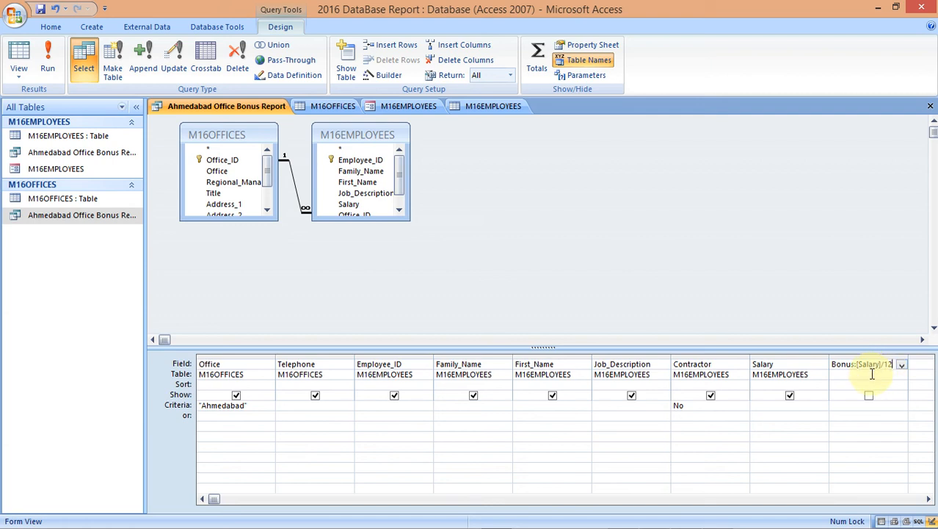
{"action": "left_click", "coordinate": [872, 375]}
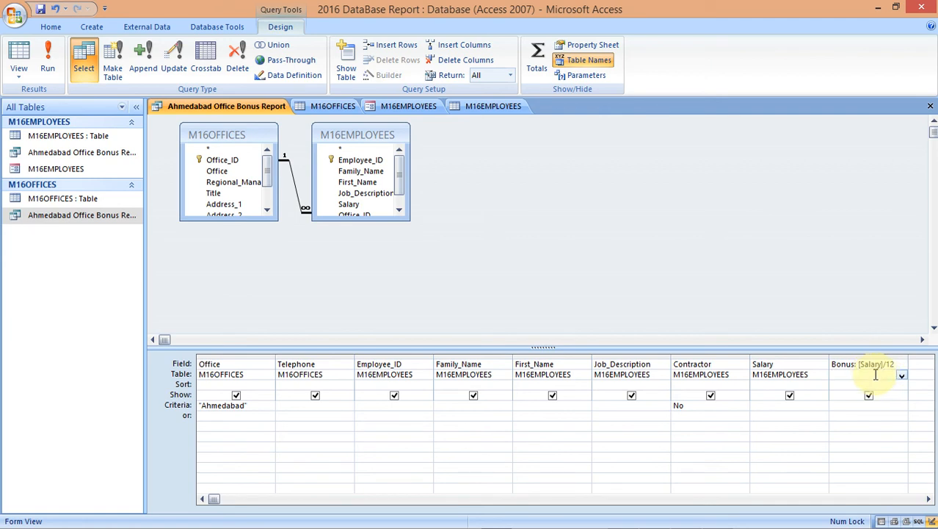
Step: Set the Bonus field's display format to Currency and run the query
{"action": "right_click", "coordinate": [875, 374]}
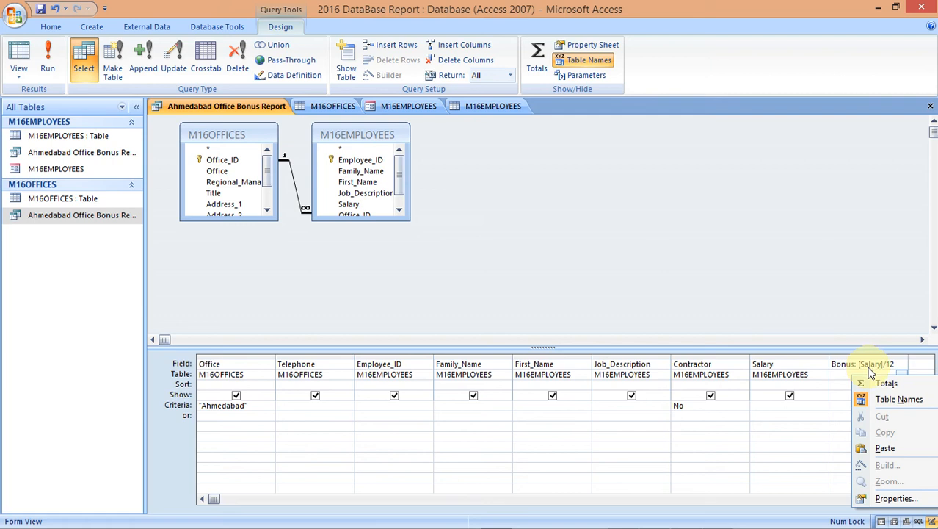
{"action": "left_click", "coordinate": [894, 498]}
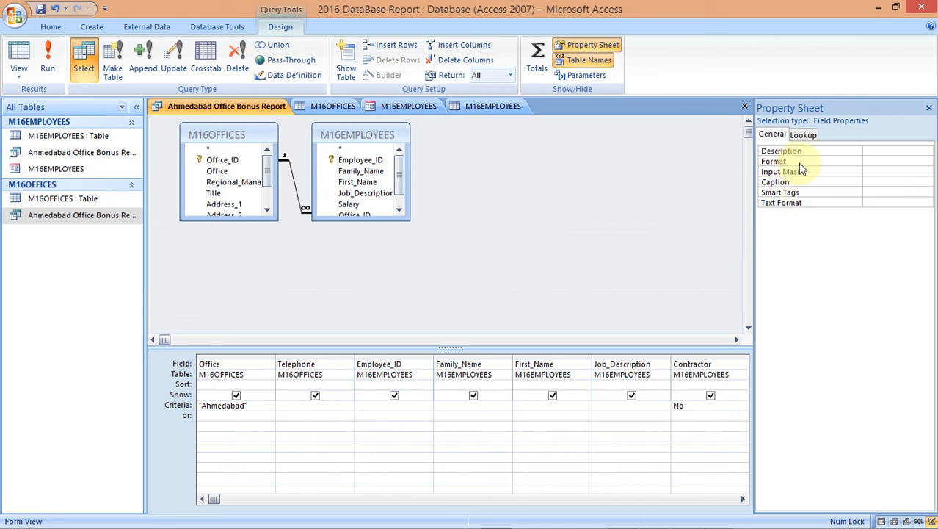
{"action": "left_click", "coordinate": [876, 163]}
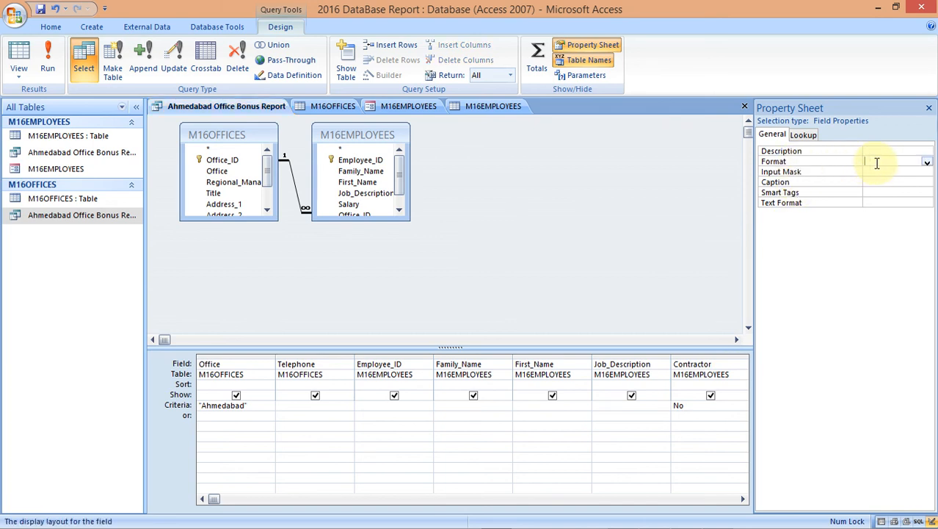
{"action": "left_click", "coordinate": [927, 164]}
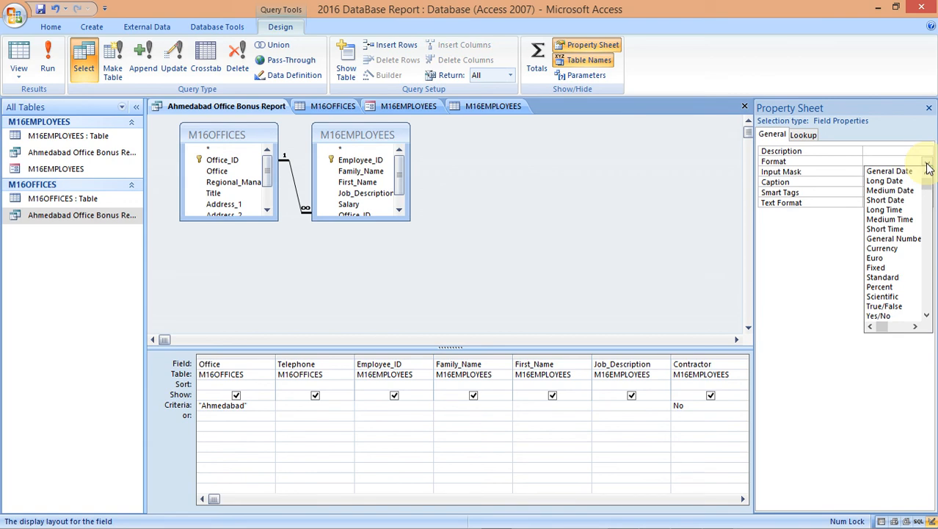
{"action": "left_click", "coordinate": [901, 249]}
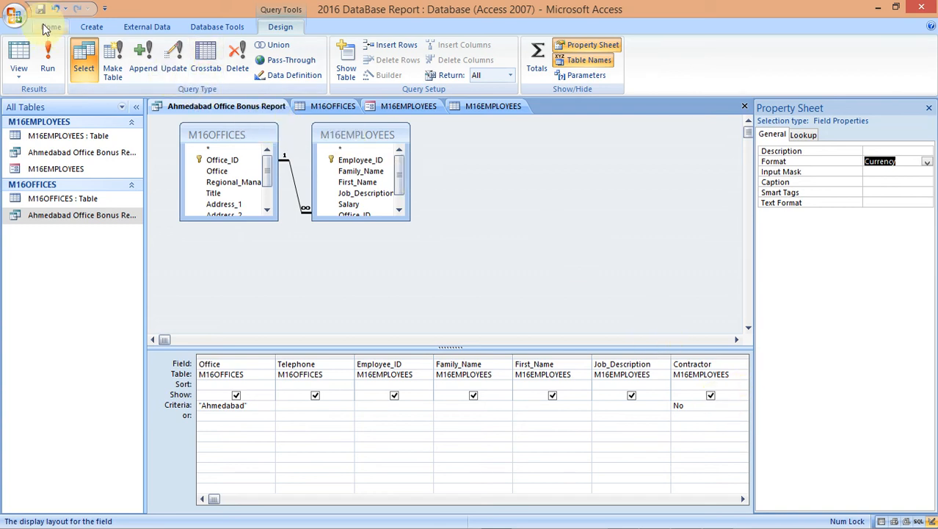
{"action": "left_click", "coordinate": [48, 68]}
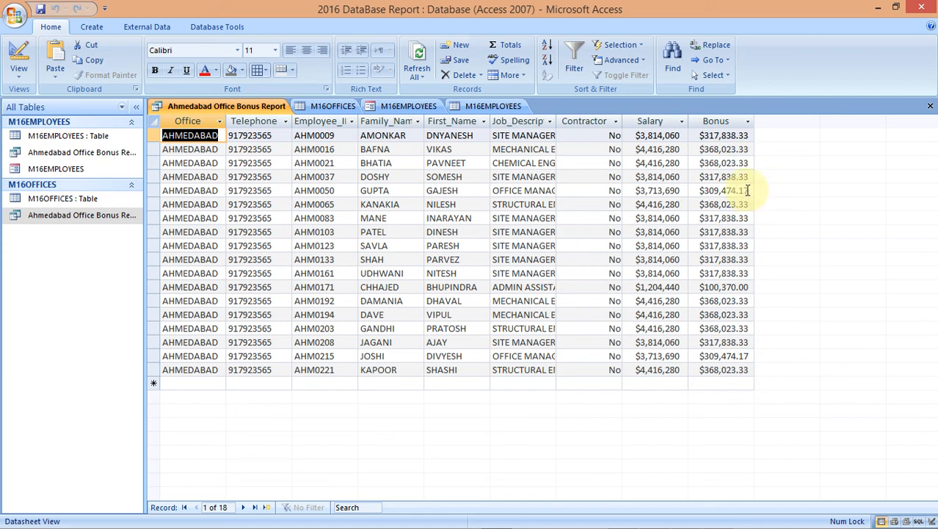
Step: Reopen the Ahmedabad Office Bonus Report query in Design View, set the Bonus field's decimal places to 0 and run it
{"action": "right_click", "coordinate": [87, 221]}
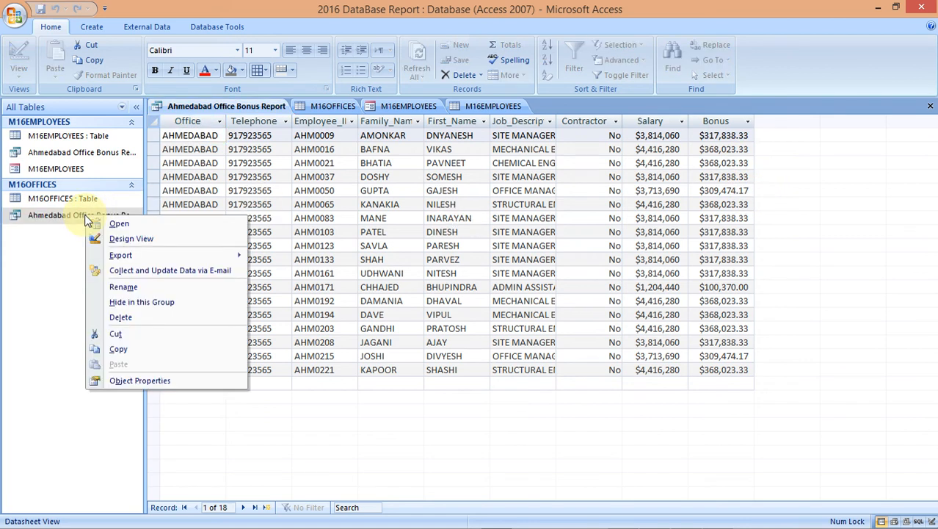
{"action": "left_click", "coordinate": [112, 240]}
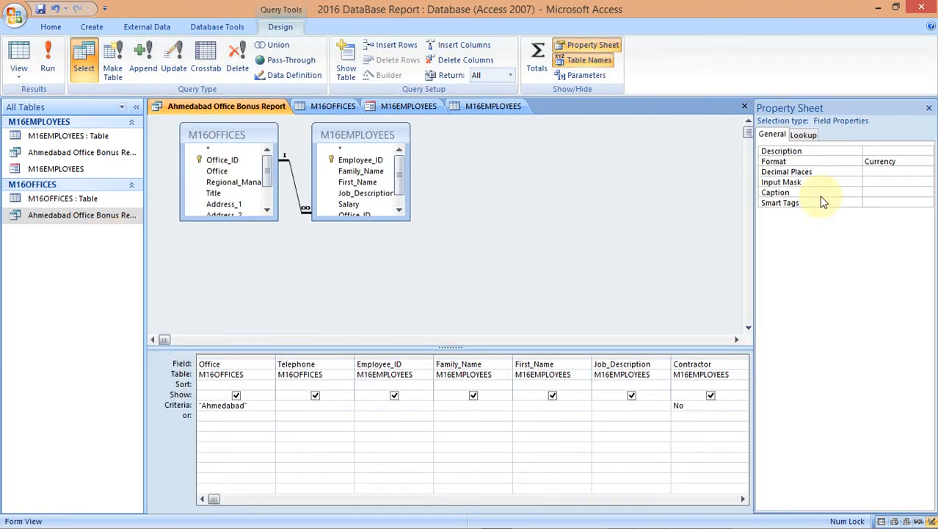
{"action": "left_click", "coordinate": [882, 171]}
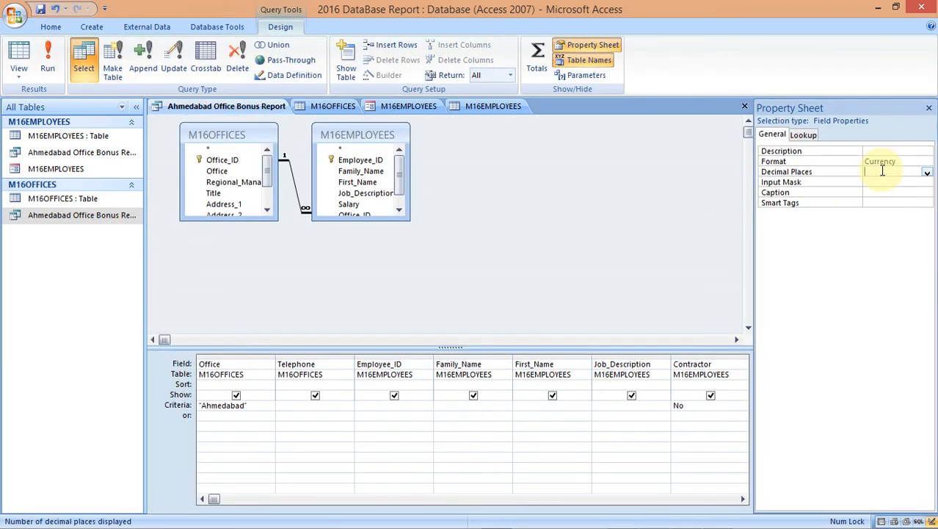
{"action": "left_click", "coordinate": [927, 174]}
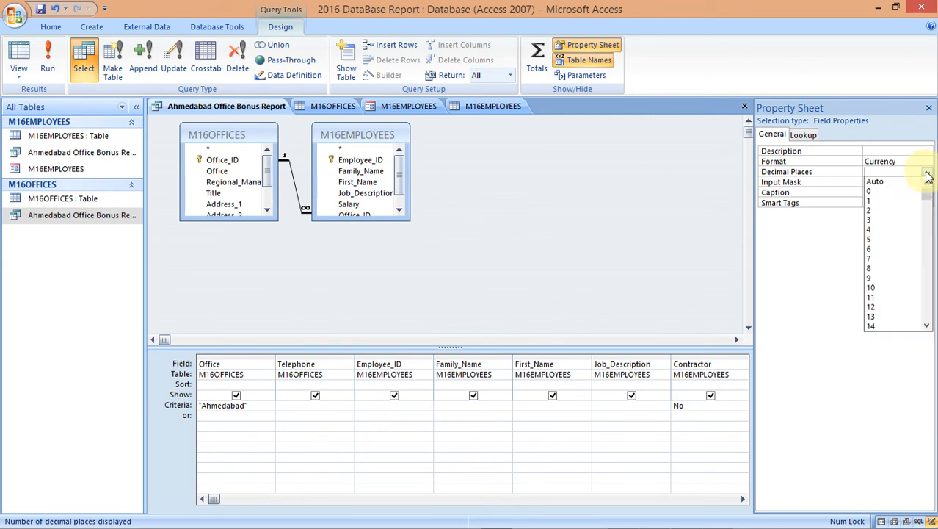
{"action": "left_click", "coordinate": [892, 191]}
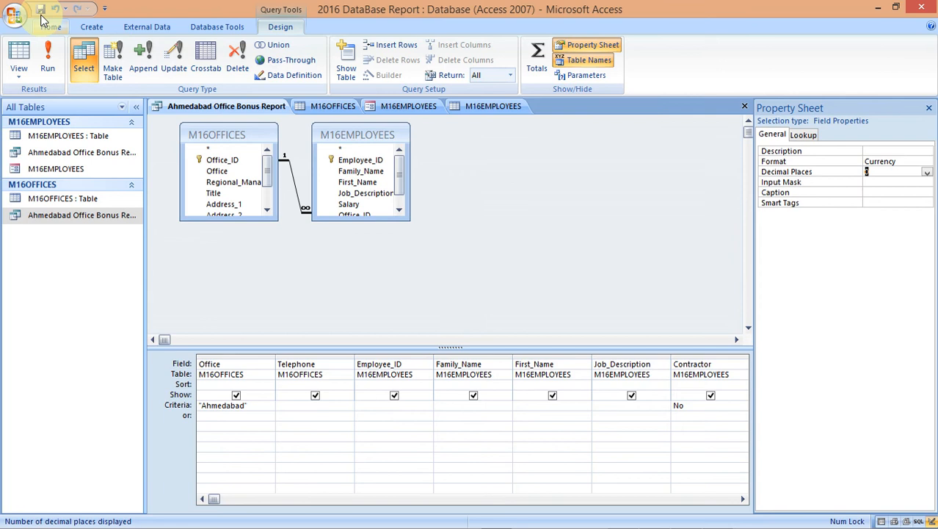
{"action": "left_click", "coordinate": [48, 59]}
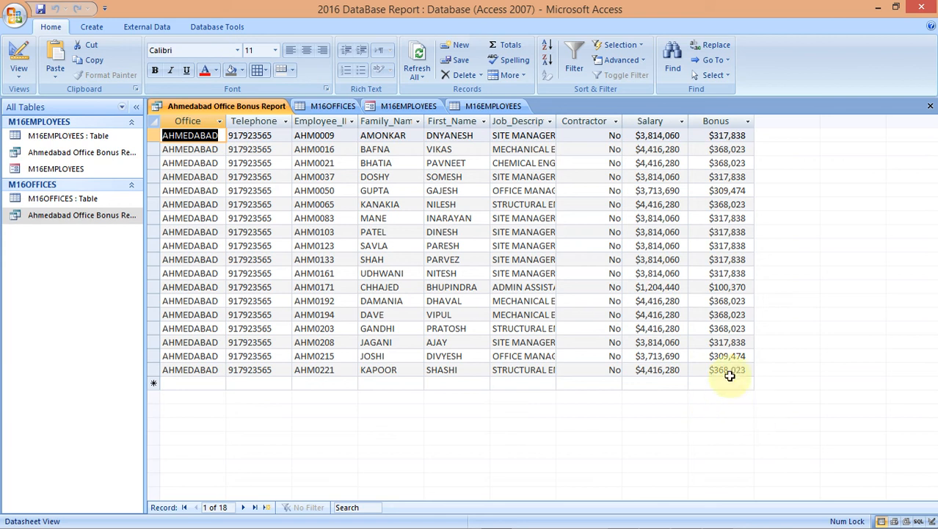
Step: Switch to the exam paper in Adobe Acrobat Reader and highlight question 22's bullet "displays this value as currency"
{"action": "mouse_move", "coordinate": [708, 523]}
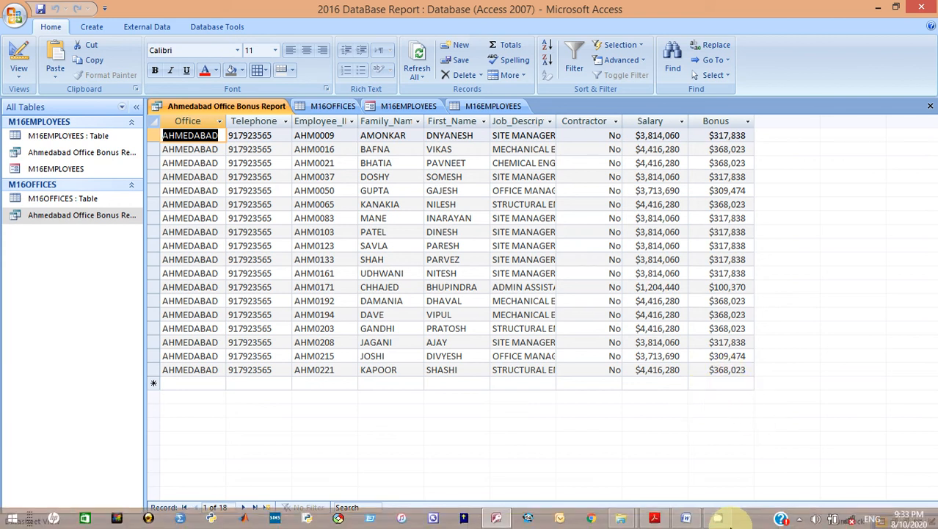
{"action": "left_click", "coordinate": [655, 518]}
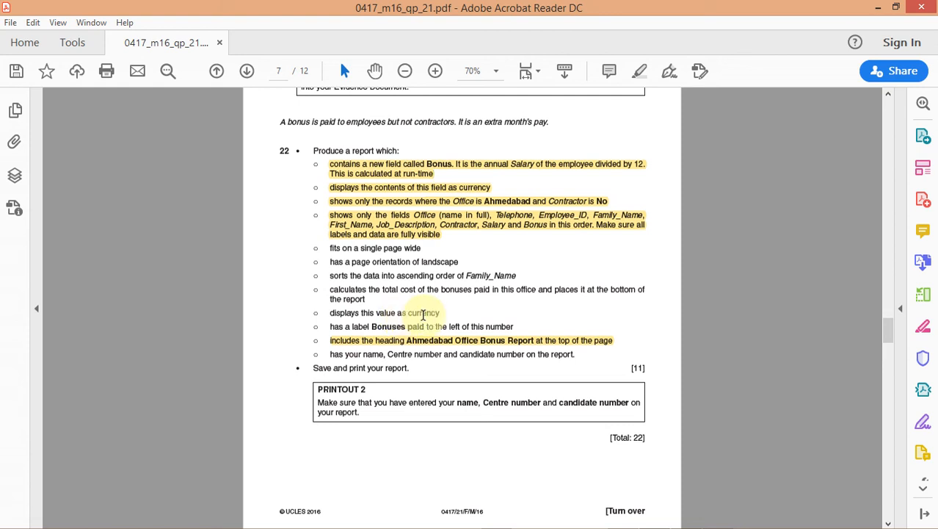
{"action": "left_click_drag", "start_coordinate": [439, 314], "coordinate": [335, 315]}
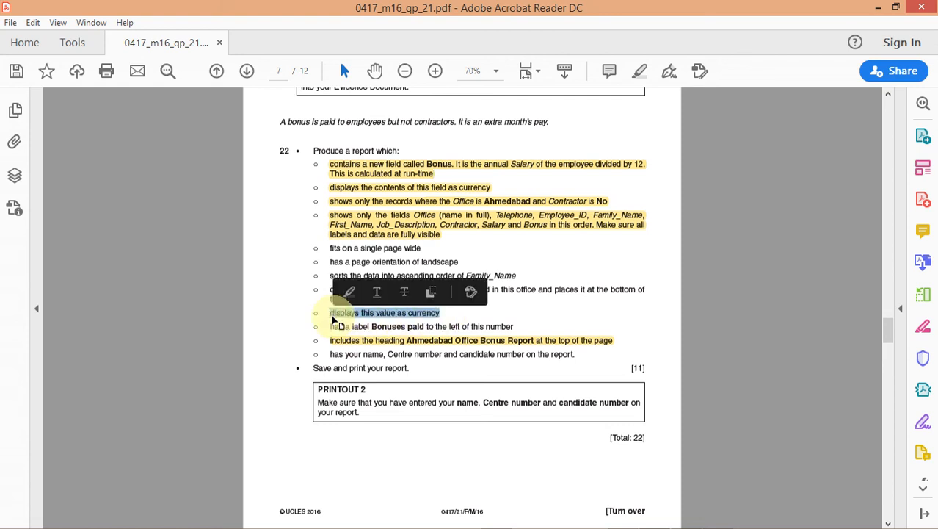
{"action": "left_click", "coordinate": [342, 292]}
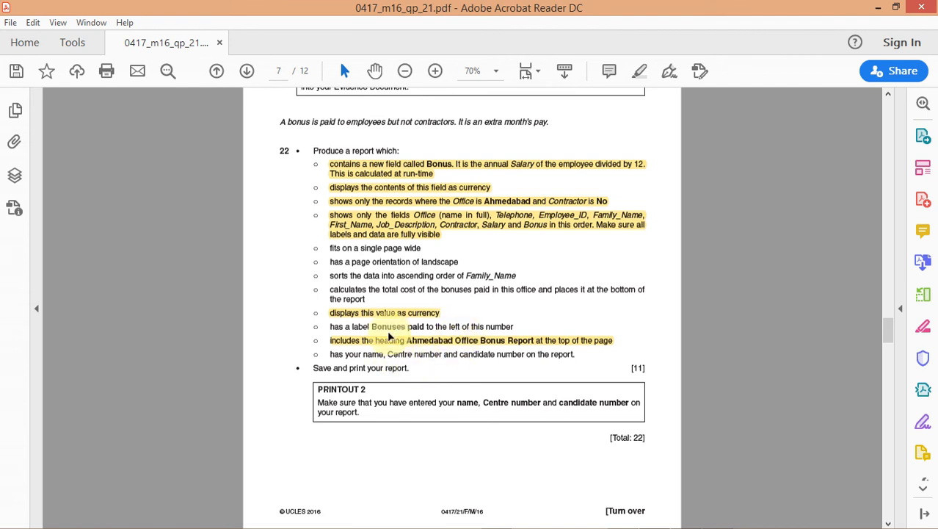
Step: Switch to Access and start a Report Wizard report based on the Ahmedabad Office Bonus Report query, including all its fields
{"action": "mouse_move", "coordinate": [578, 525]}
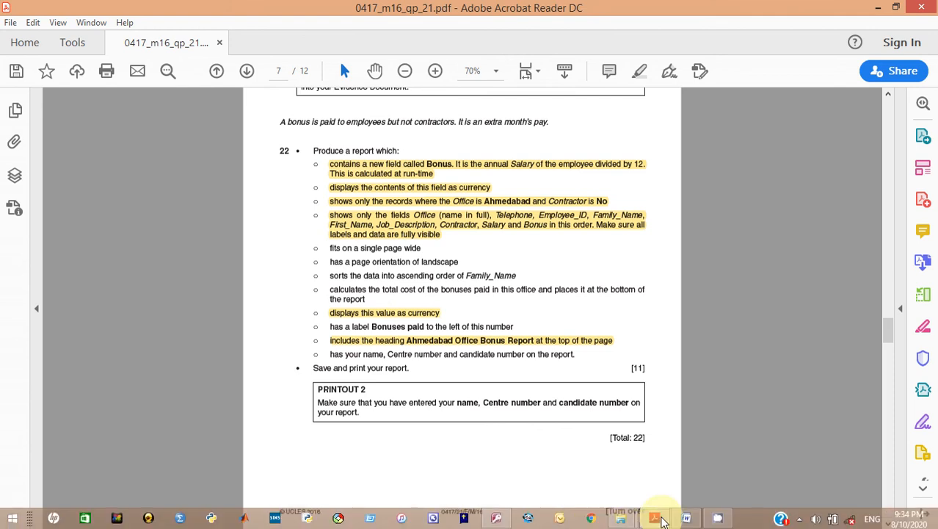
{"action": "mouse_move", "coordinate": [675, 526]}
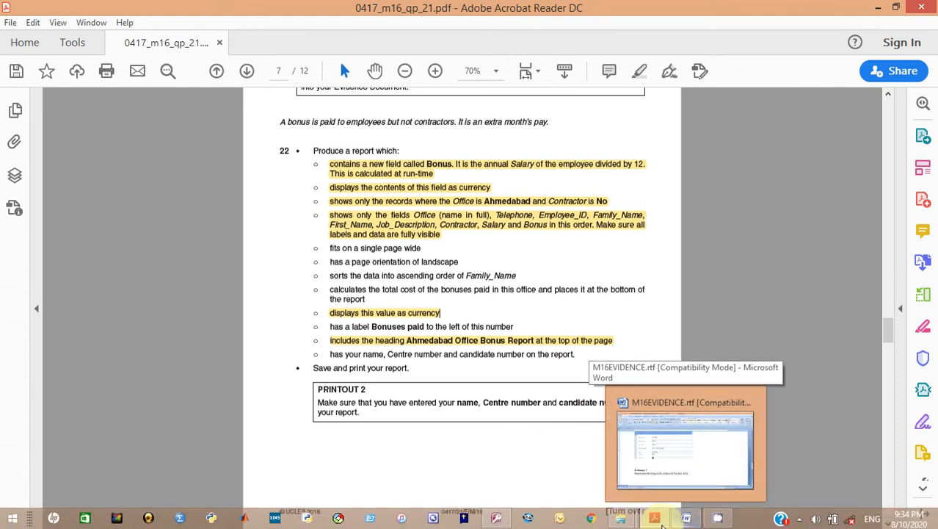
{"action": "left_click", "coordinate": [500, 522]}
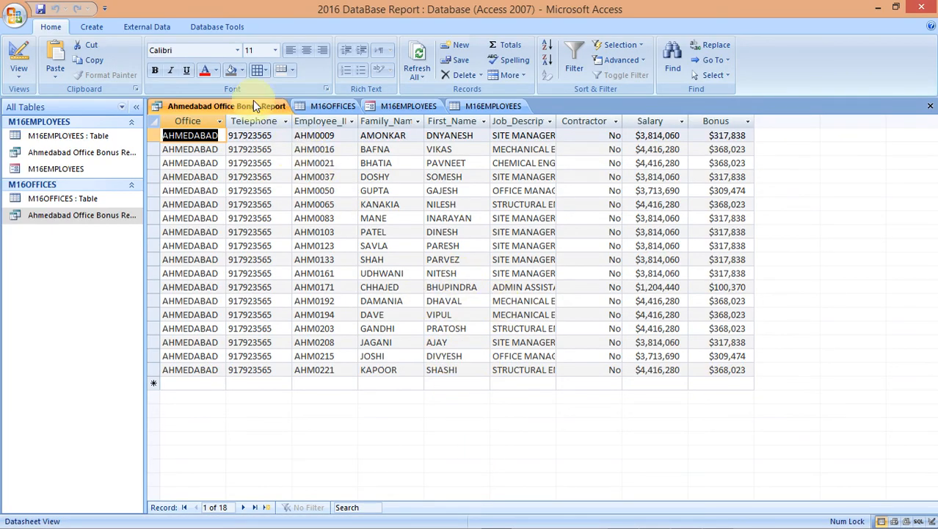
{"action": "left_click", "coordinate": [92, 28]}
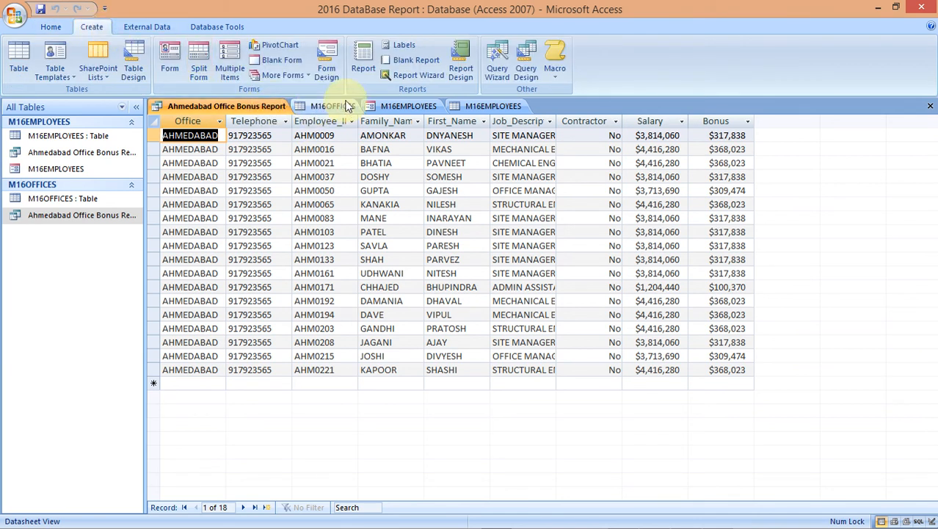
{"action": "left_click", "coordinate": [414, 76]}
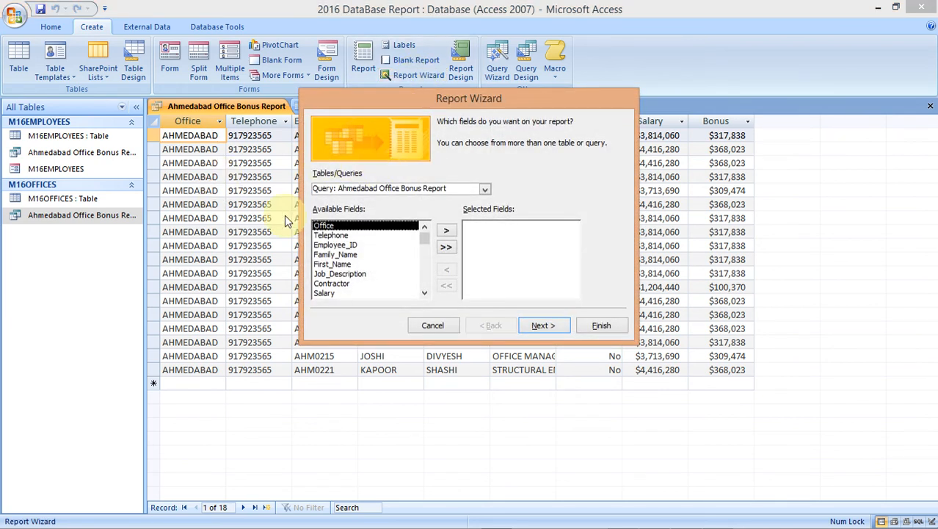
{"action": "left_click", "coordinate": [485, 190]}
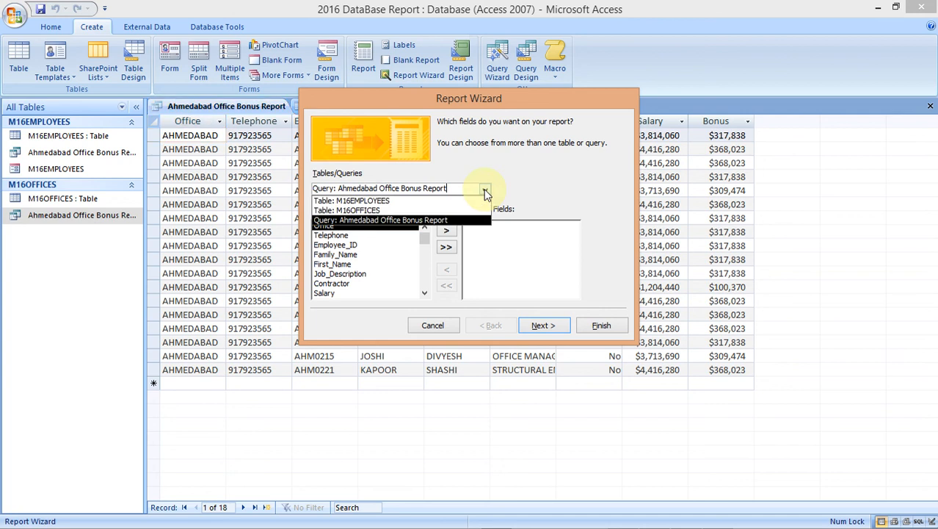
{"action": "left_click", "coordinate": [484, 221]}
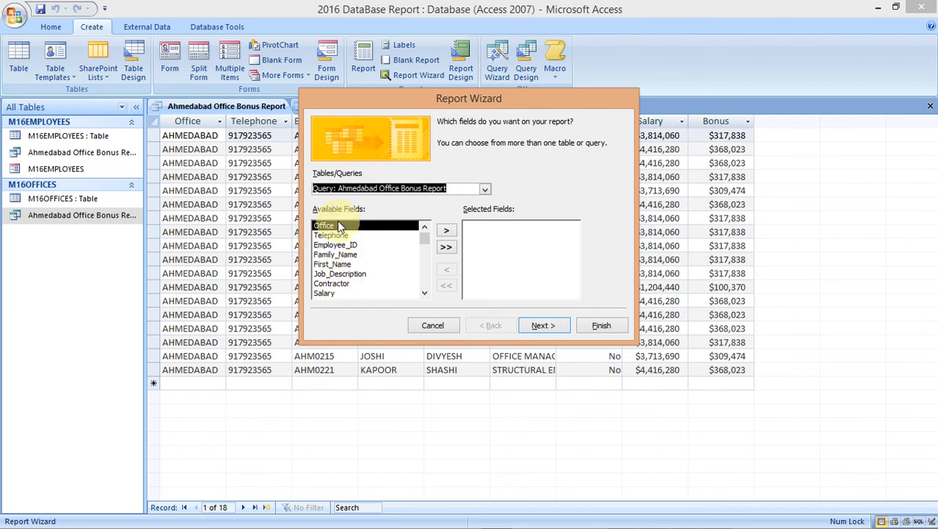
{"action": "left_click", "coordinate": [446, 248]}
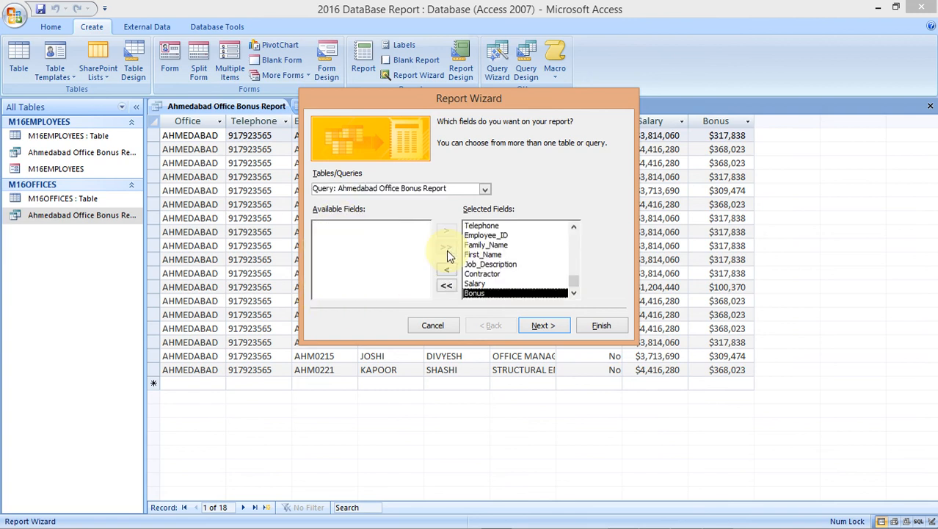
Step: Accept viewing the report data by M16OFFICES and add no further grouping levels
{"action": "left_click", "coordinate": [537, 326]}
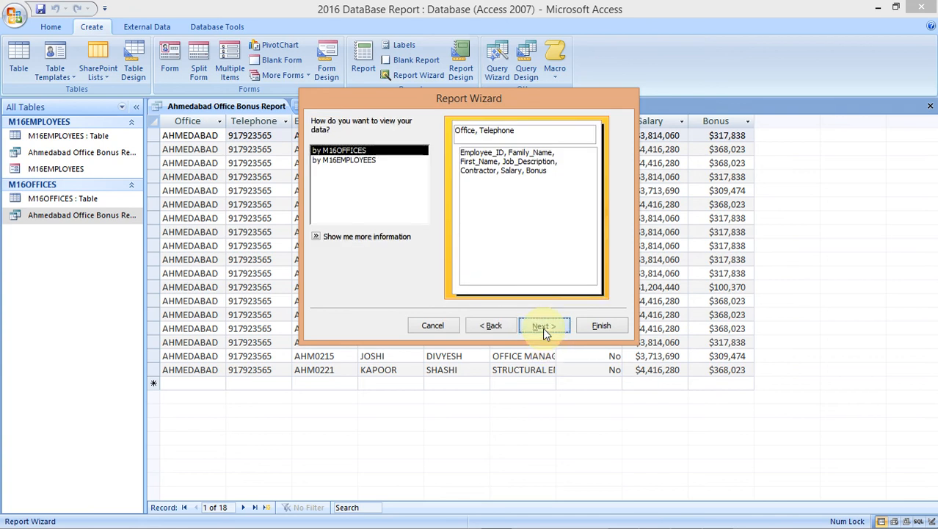
{"action": "left_click", "coordinate": [542, 328]}
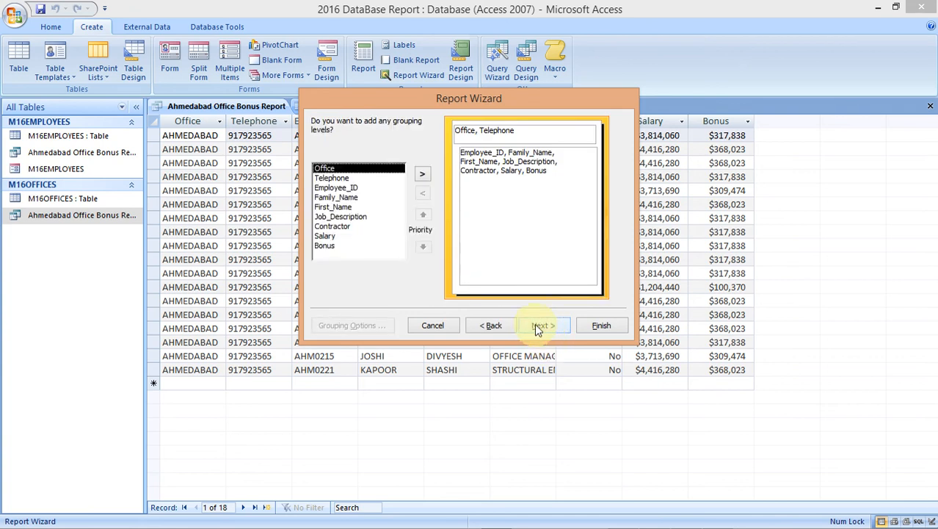
{"action": "left_click", "coordinate": [544, 327]}
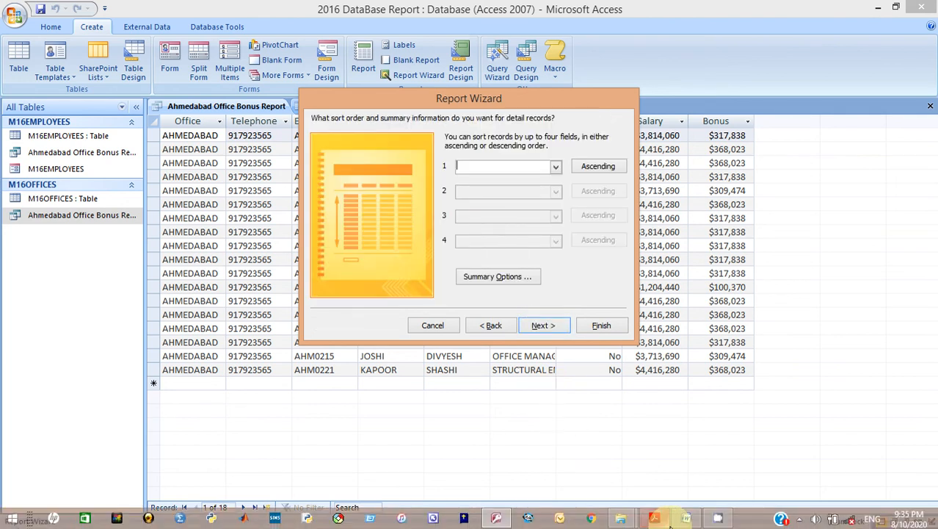
Step: Switch to the exam paper in Adobe Acrobat Reader and highlight question 22's bullet about sorting by ascending Family_Name
{"action": "mouse_move", "coordinate": [657, 520]}
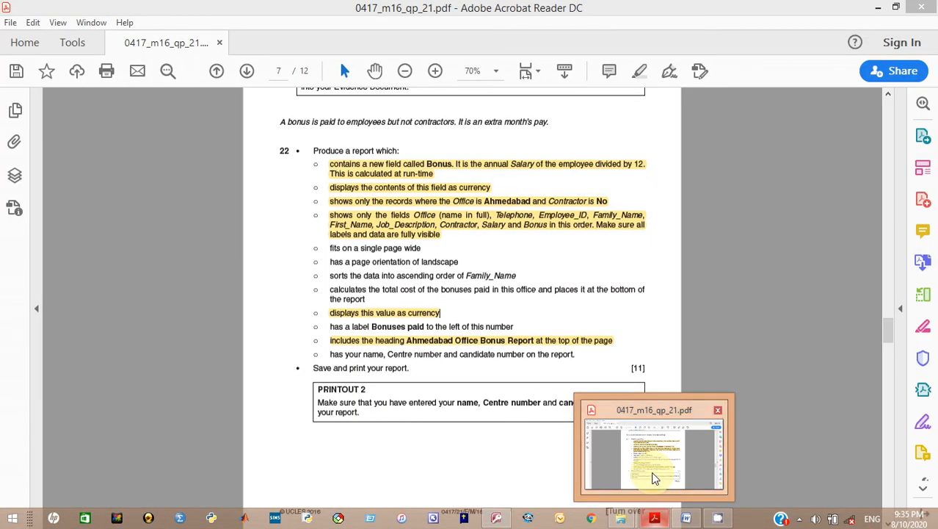
{"action": "left_click", "coordinate": [656, 476]}
{"action": "left_click_drag", "start_coordinate": [517, 276], "coordinate": [330, 275]}
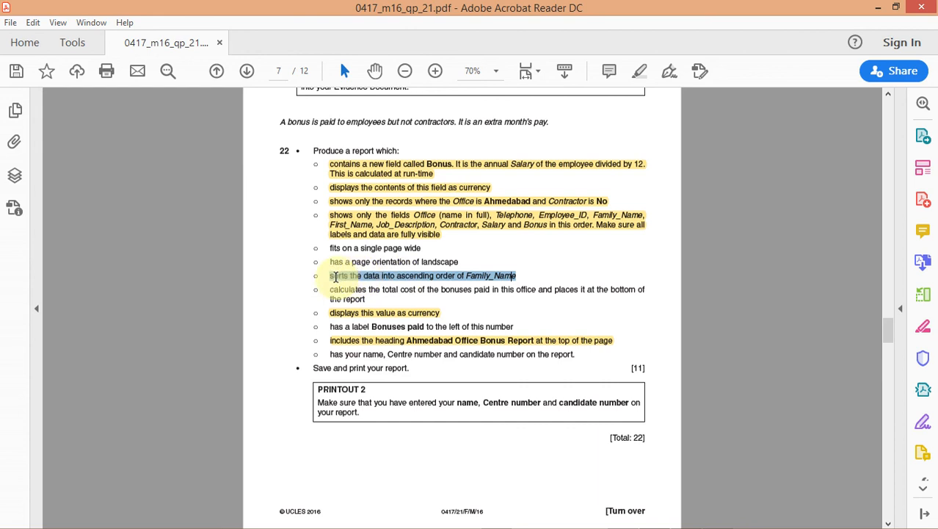
{"action": "left_click", "coordinate": [352, 256]}
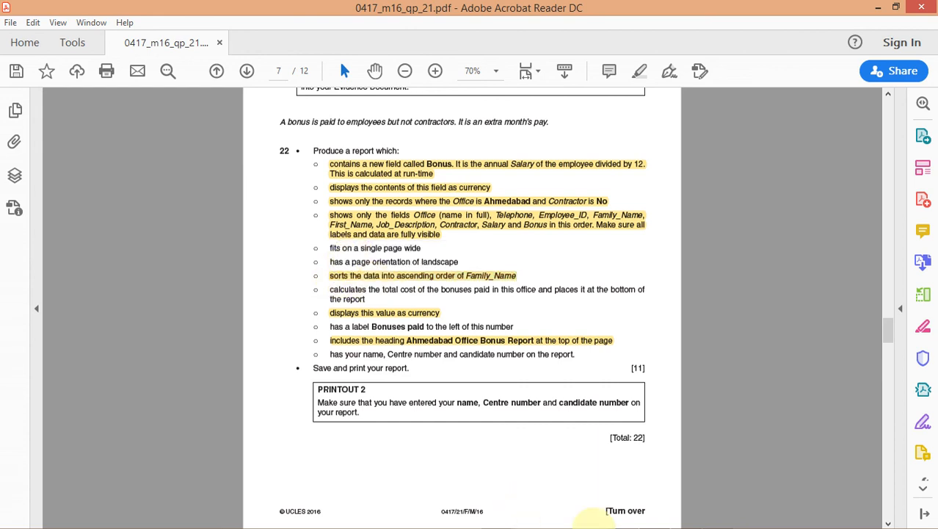
Step: Return to the Report Wizard in Access, sort the records by Family_Name ascending and proceed to the layout options
{"action": "left_click", "coordinate": [497, 519]}
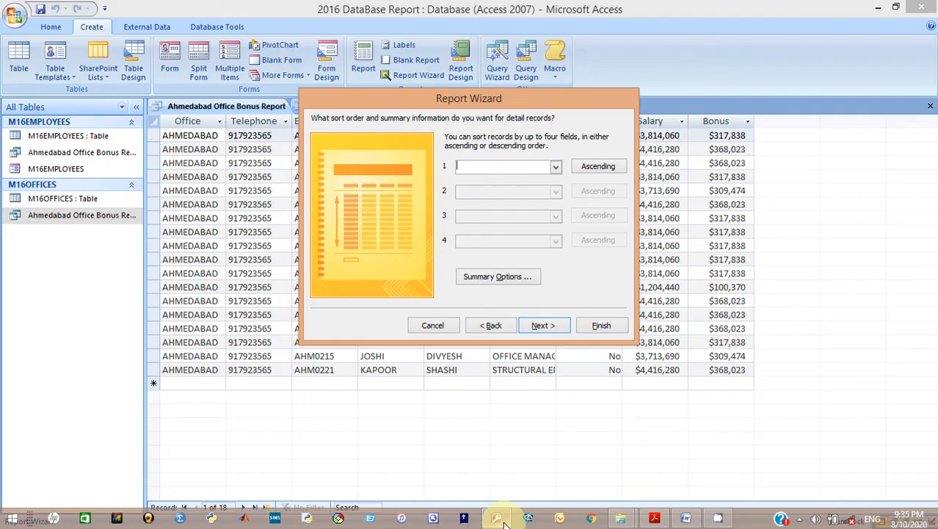
{"action": "left_click", "coordinate": [556, 168]}
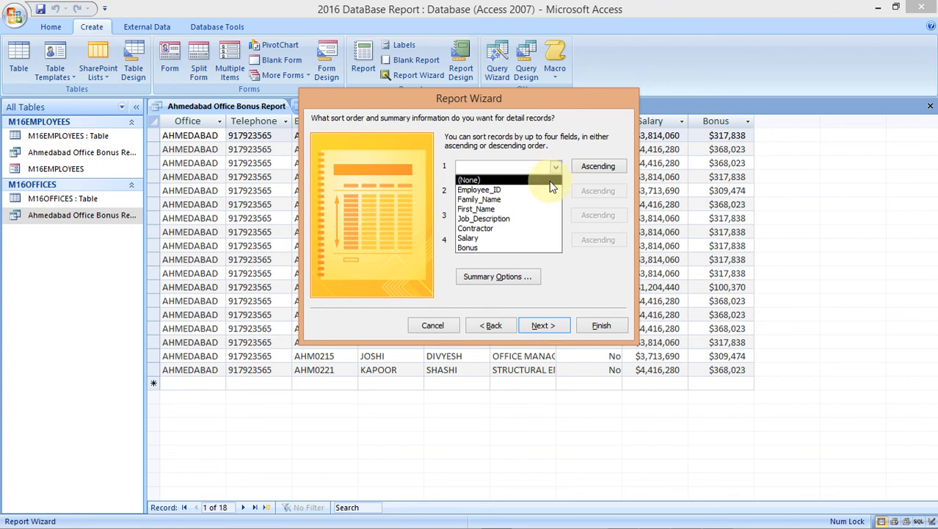
{"action": "left_click", "coordinate": [540, 199]}
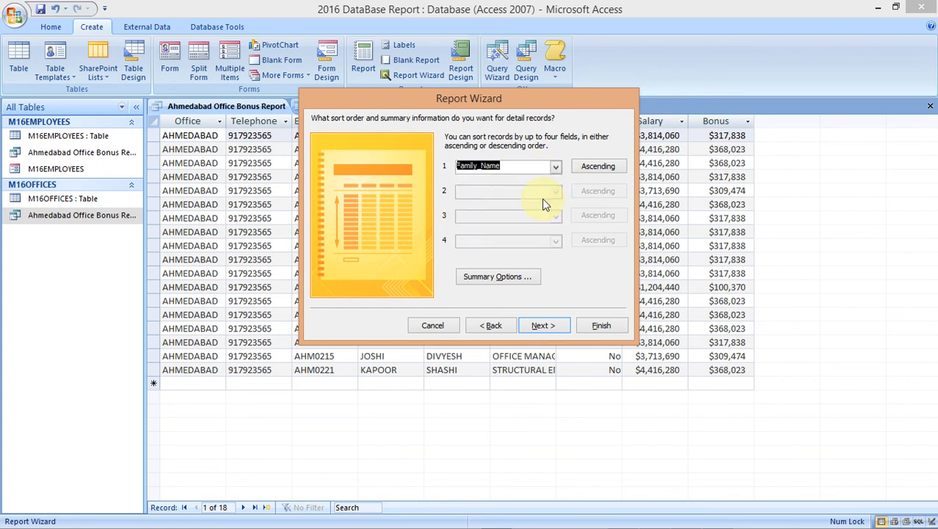
{"action": "left_click", "coordinate": [549, 325]}
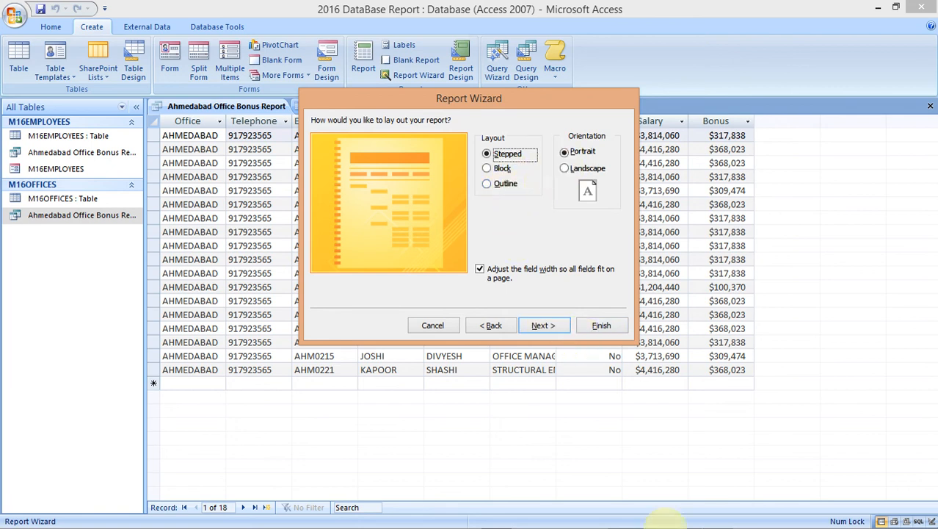
Step: Switch to the exam paper in Adobe Acrobat Reader and highlight question 22's bullets about fitting a single page wide and landscape orientation
{"action": "mouse_move", "coordinate": [676, 523]}
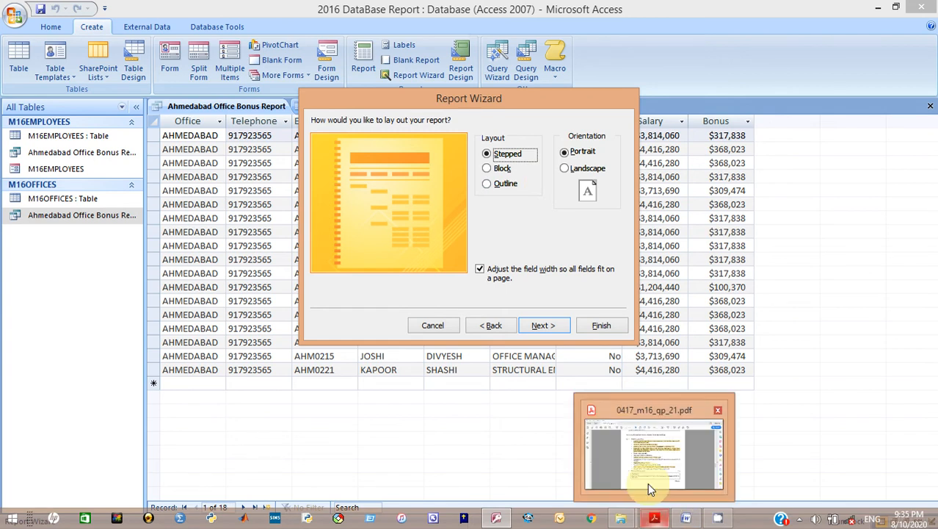
{"action": "left_click", "coordinate": [647, 484]}
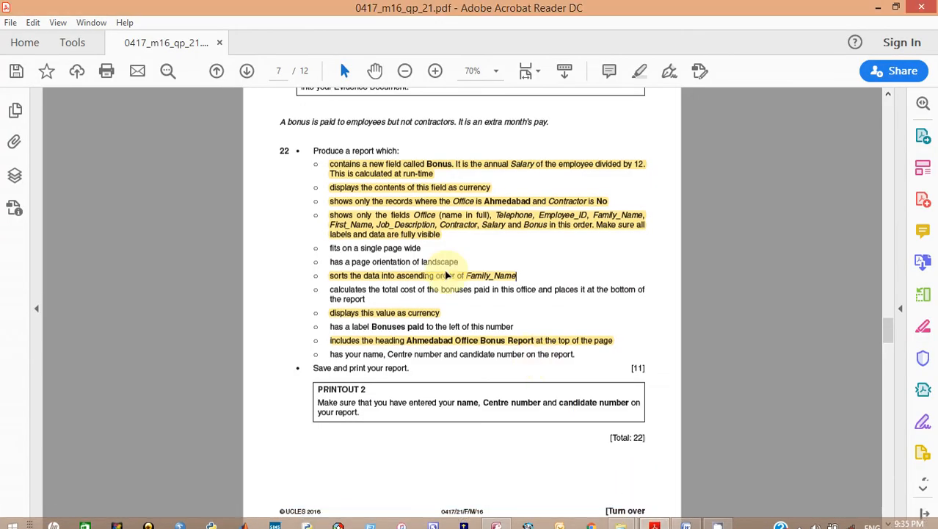
{"action": "left_click_drag", "start_coordinate": [459, 272], "coordinate": [334, 249]}
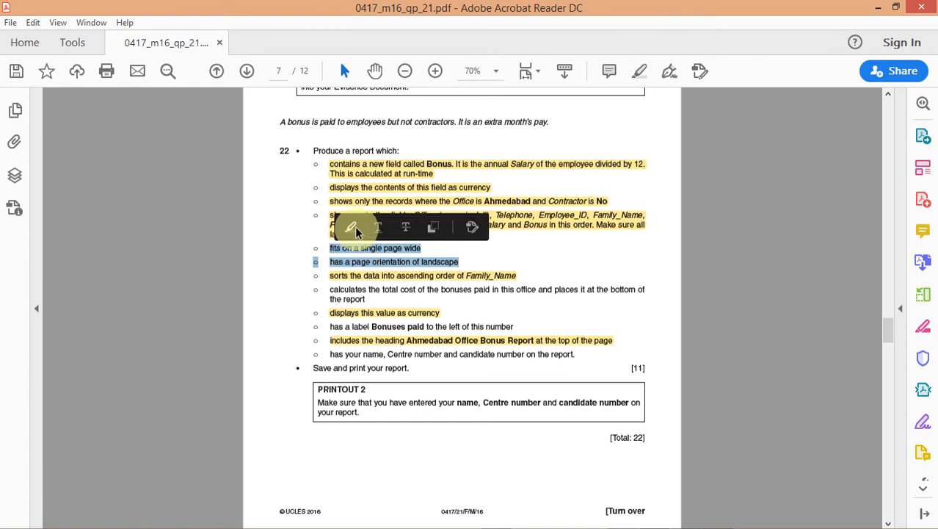
{"action": "left_click", "coordinate": [351, 225]}
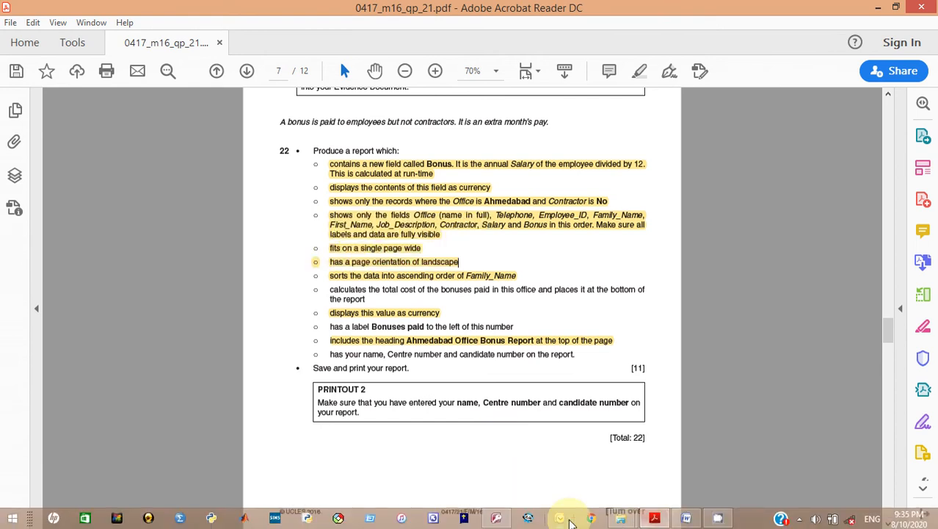
Step: Return to the Report Wizard in Access, set landscape orientation, accept the Office style and proceed to the report title
{"action": "left_click", "coordinate": [498, 521]}
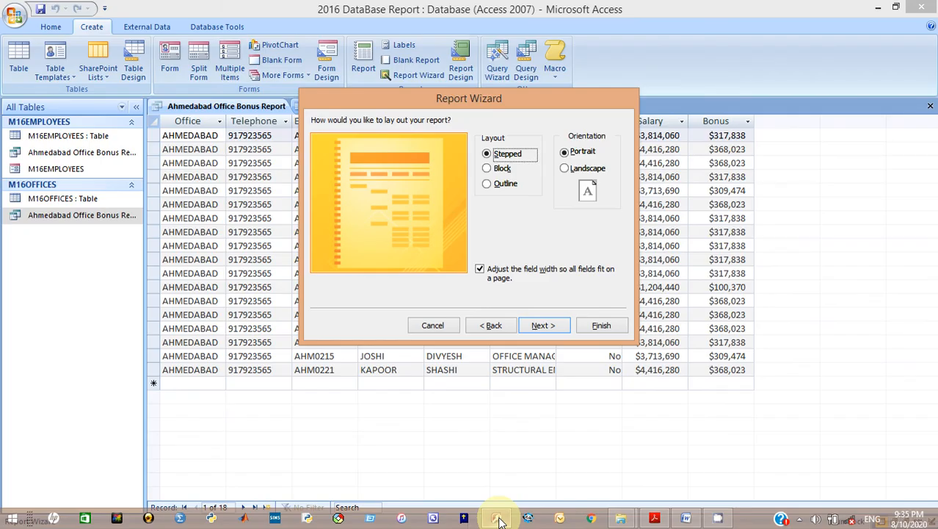
{"action": "left_click", "coordinate": [564, 169]}
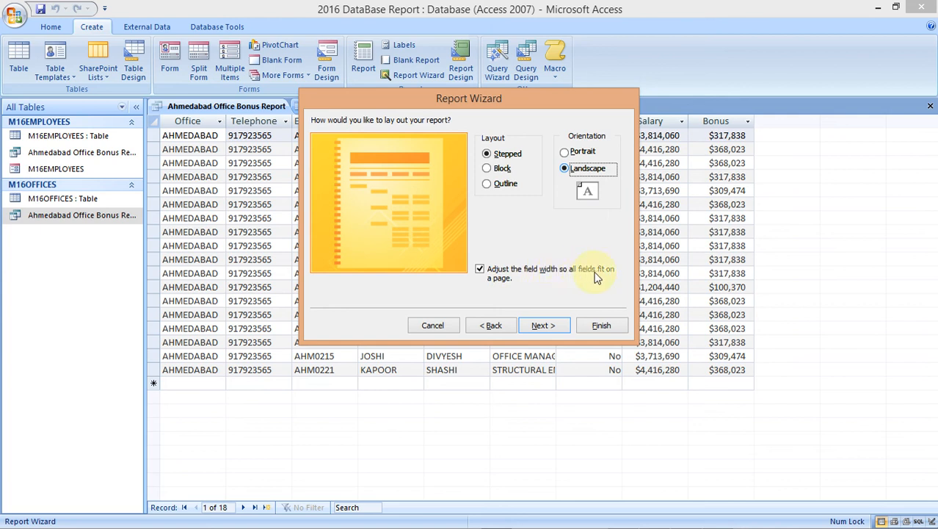
{"action": "left_click", "coordinate": [544, 327]}
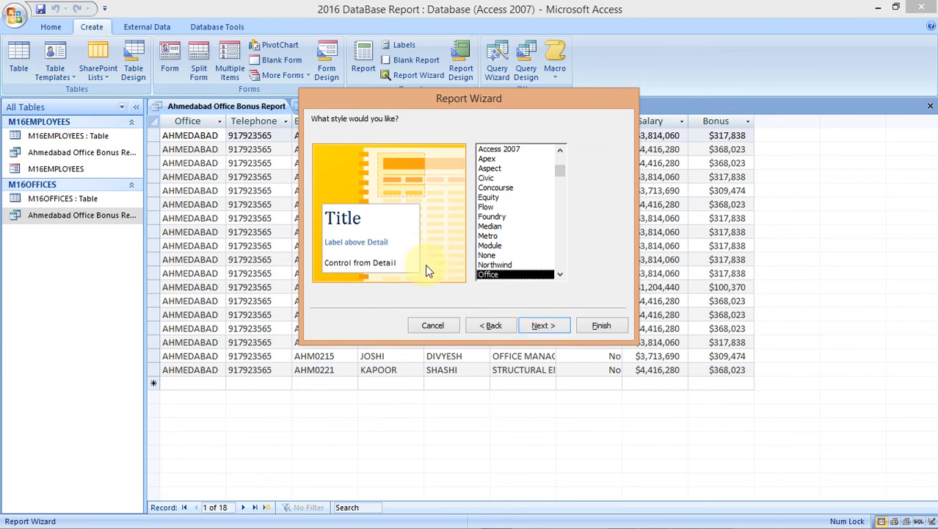
{"action": "left_click", "coordinate": [542, 328]}
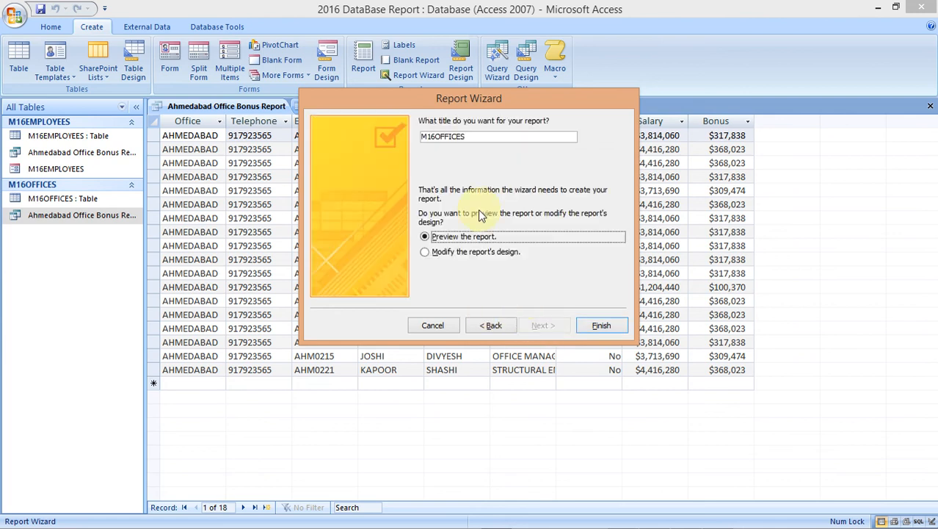
Step: Title the report Ahmedabad Office Bonus Report1 and finish the wizard with the option to modify the report's design
{"action": "left_click", "coordinate": [429, 255]}
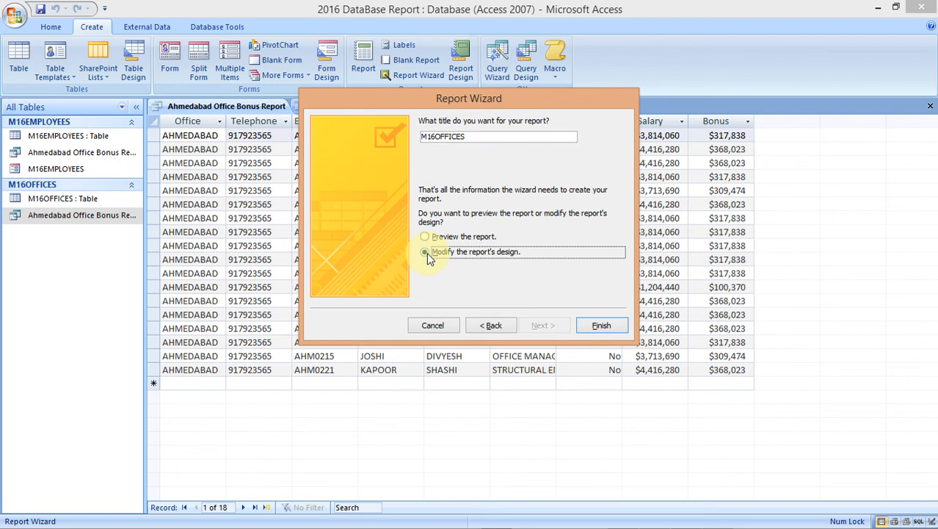
{"action": "left_click", "coordinate": [426, 253]}
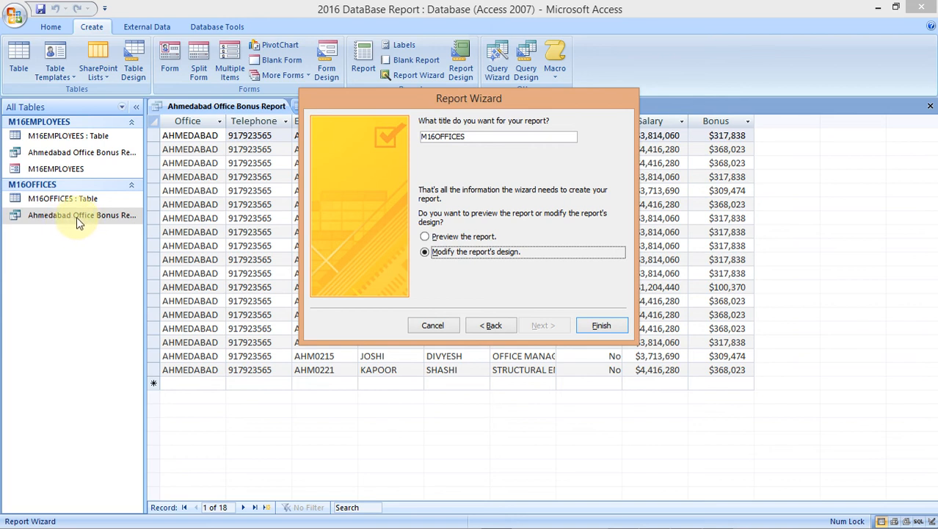
{"action": "left_click", "coordinate": [473, 136]}
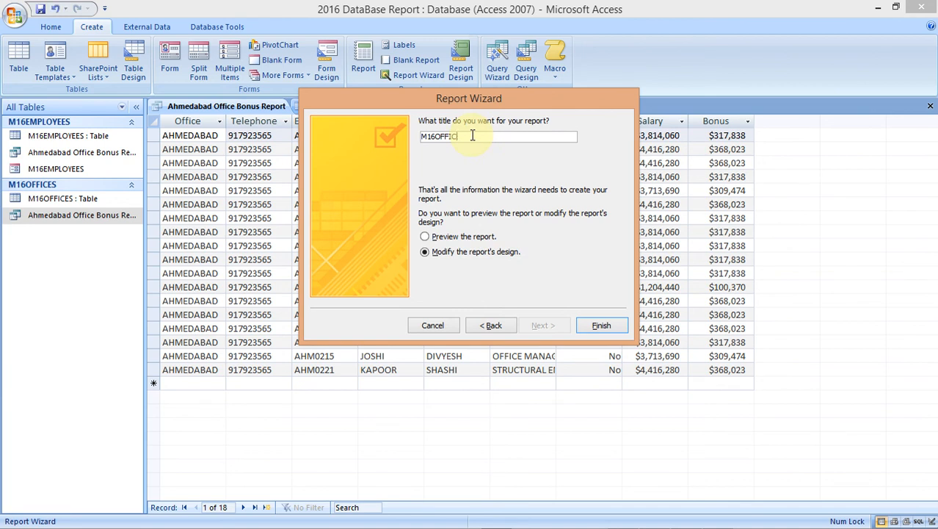
{"action": "key", "text": "BackSpace"}
{"action": "key", "text": "BackSpace"}
{"action": "key", "text": "BackSpace"}
{"action": "type", "text": "Ahmedabad Office Bonus Report"}
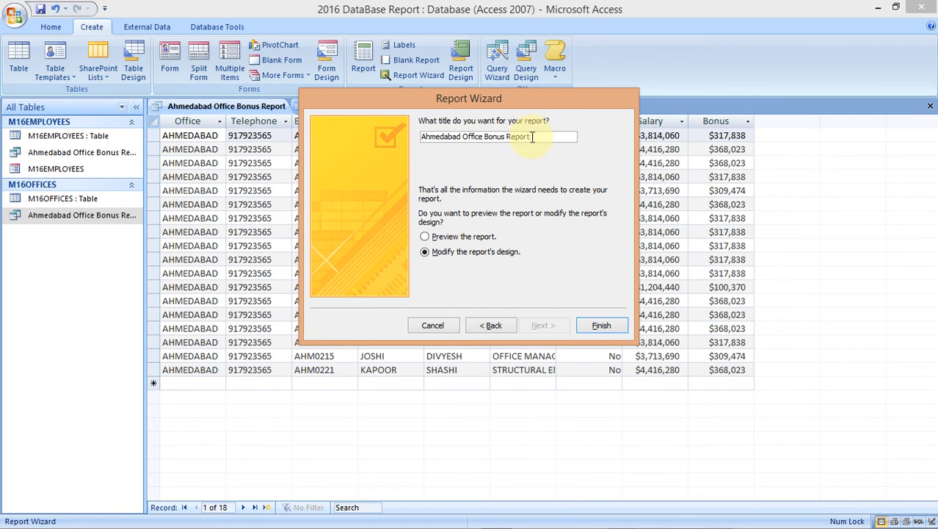
{"action": "type", "text": "1"}
{"action": "left_click", "coordinate": [606, 329]}
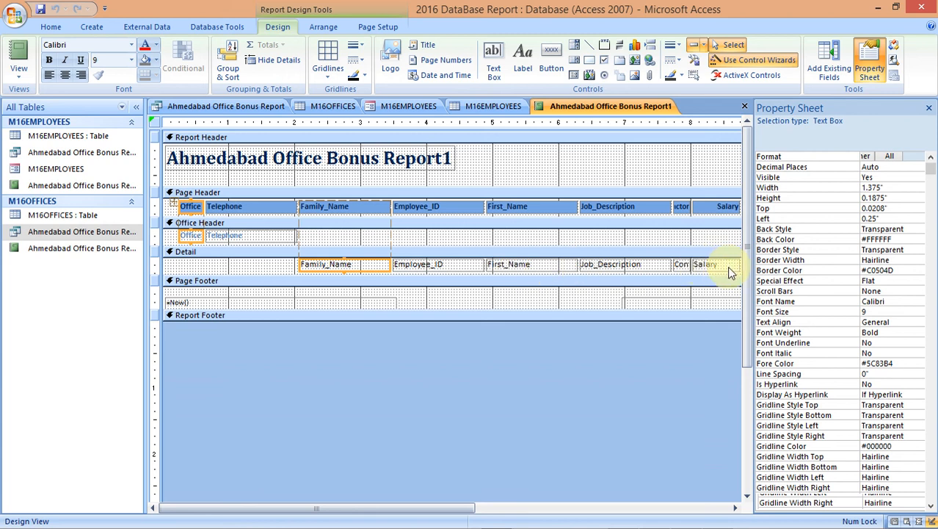
Step: Show the report in Layout View, close the Property Sheet and widen the Bonus column so its values fit
{"action": "left_click", "coordinate": [18, 77]}
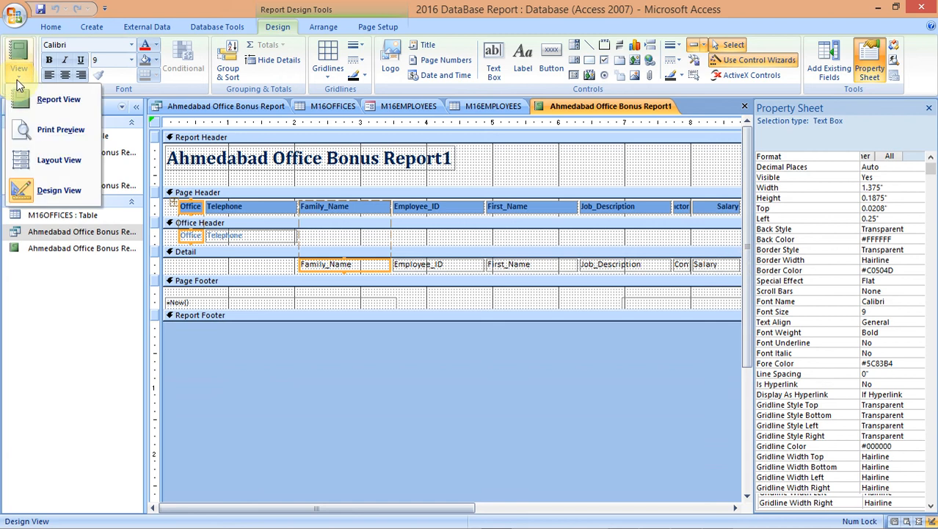
{"action": "left_click", "coordinate": [58, 161]}
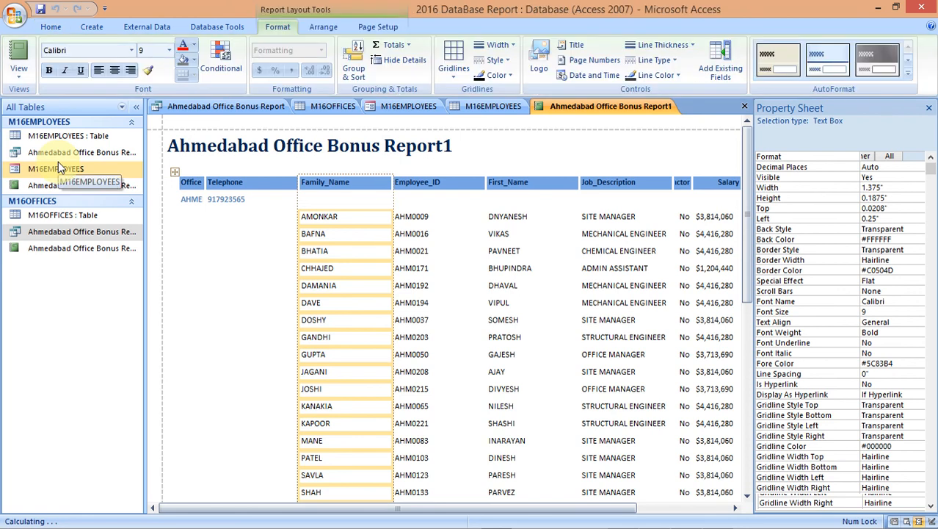
{"action": "left_click", "coordinate": [931, 108]}
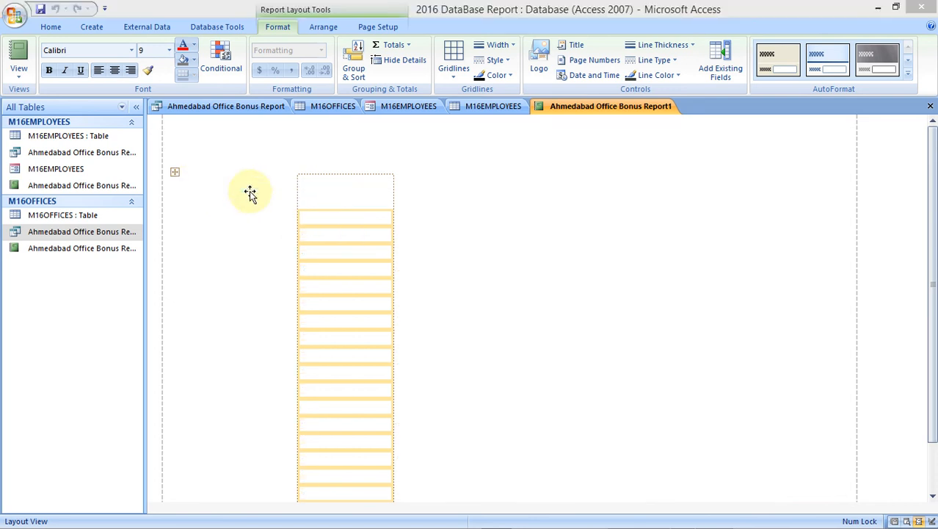
{"action": "left_click", "coordinate": [378, 221]}
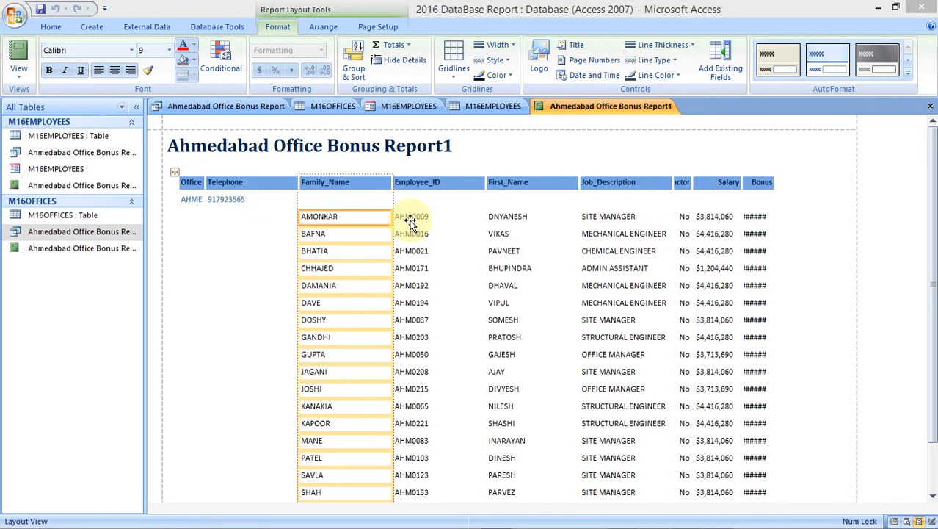
{"action": "left_click", "coordinate": [413, 222]}
{"action": "left_click", "coordinate": [751, 219]}
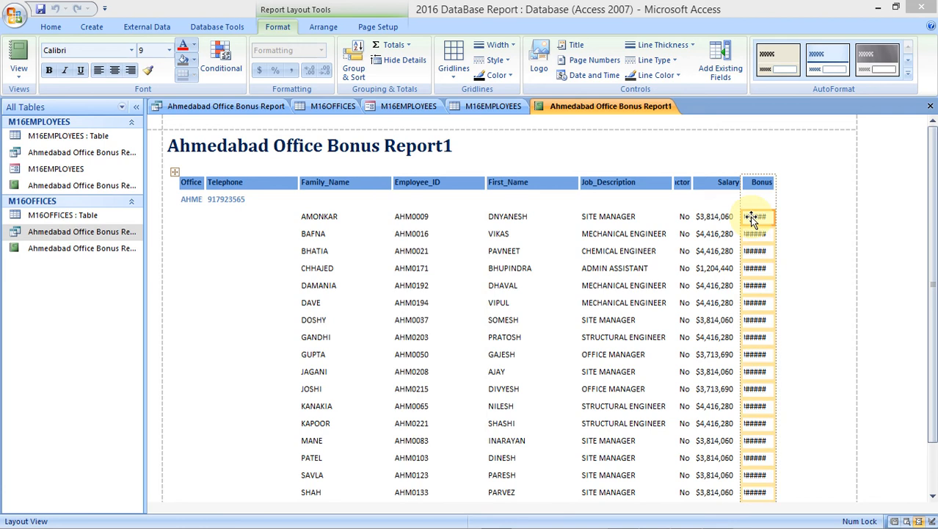
{"action": "left_click_drag", "start_coordinate": [773, 217], "coordinate": [789, 218]}
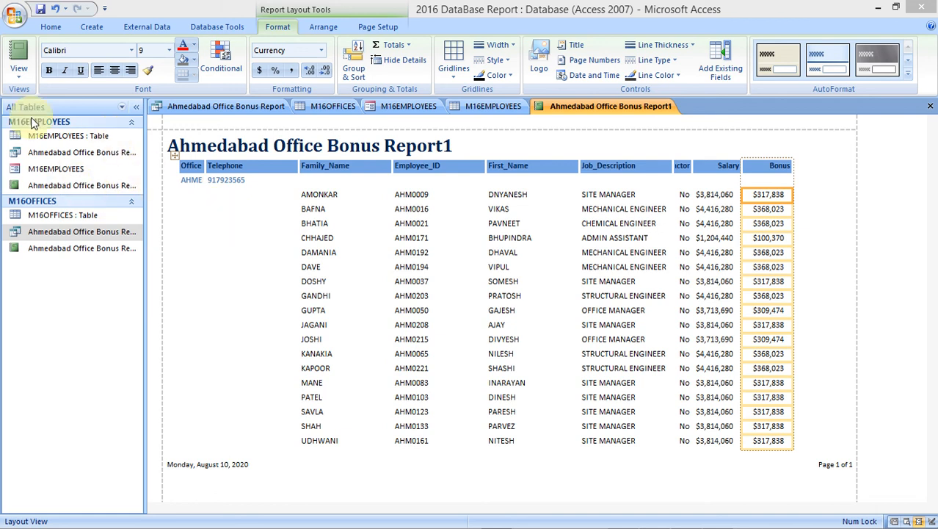
Step: In Design View, try to move the Telephone field down from the Office Header towards the Detail section, and undo the move
{"action": "left_click", "coordinate": [20, 78]}
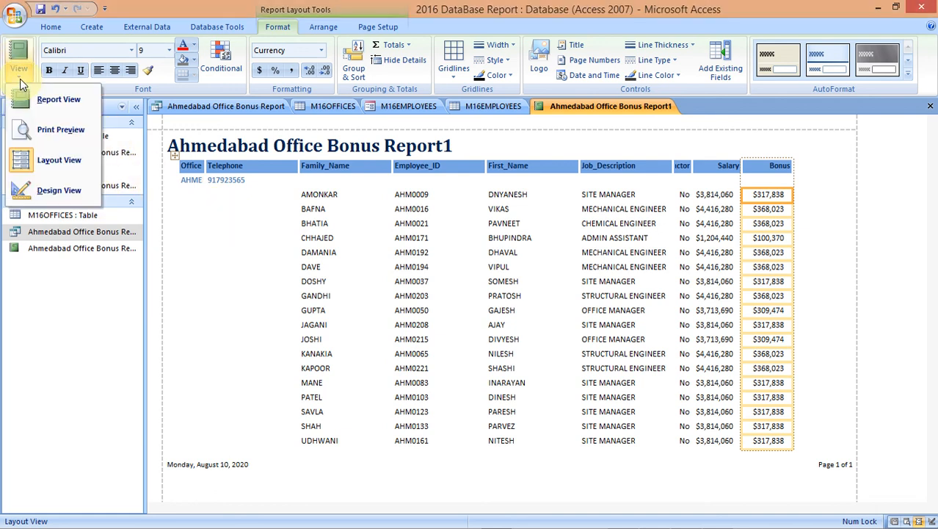
{"action": "left_click", "coordinate": [44, 190]}
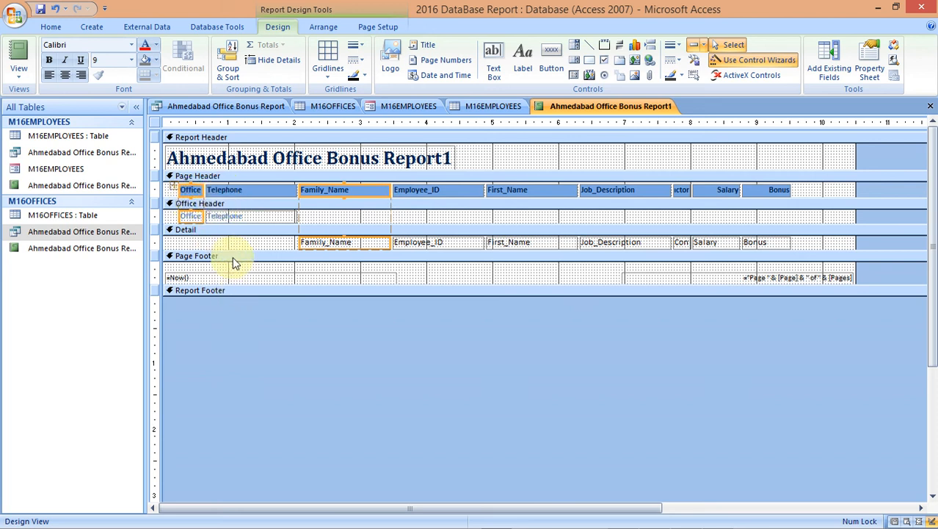
{"action": "left_click", "coordinate": [231, 214]}
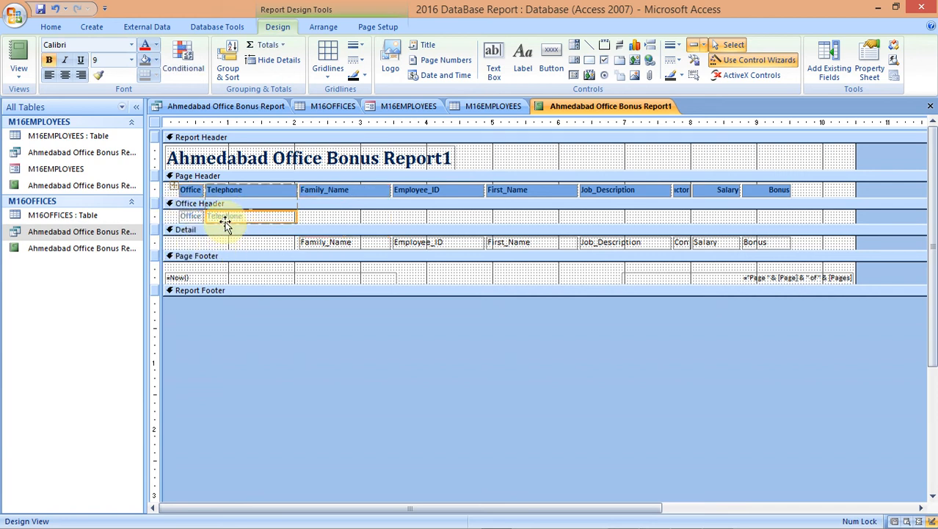
{"action": "left_click_drag", "start_coordinate": [226, 223], "coordinate": [226, 249]}
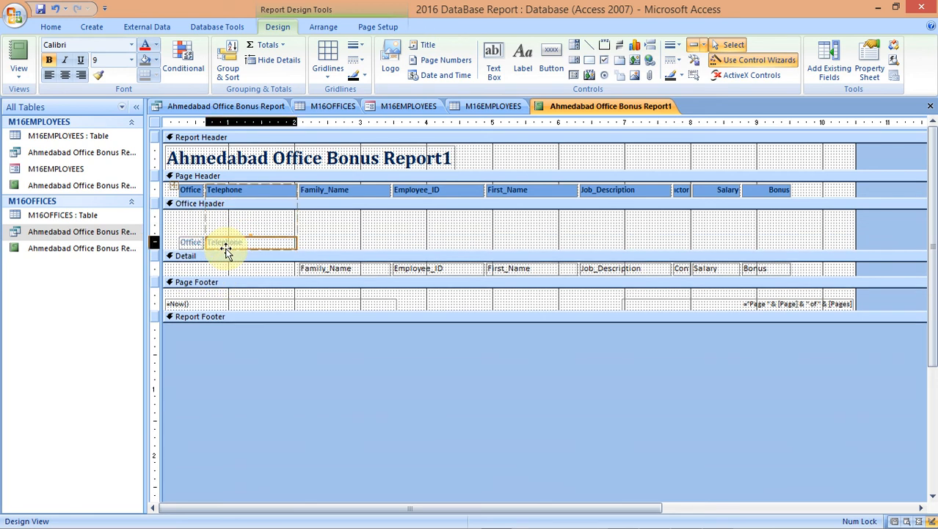
{"action": "key", "text": "ctrl+z"}
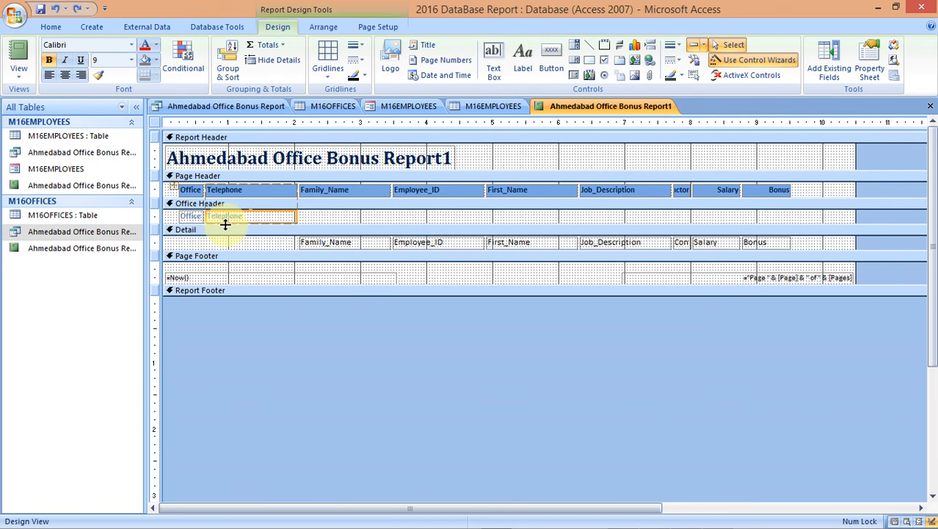
Step: In Layout View, try to move the Telephone value down into the employee rows
{"action": "left_click", "coordinate": [18, 80]}
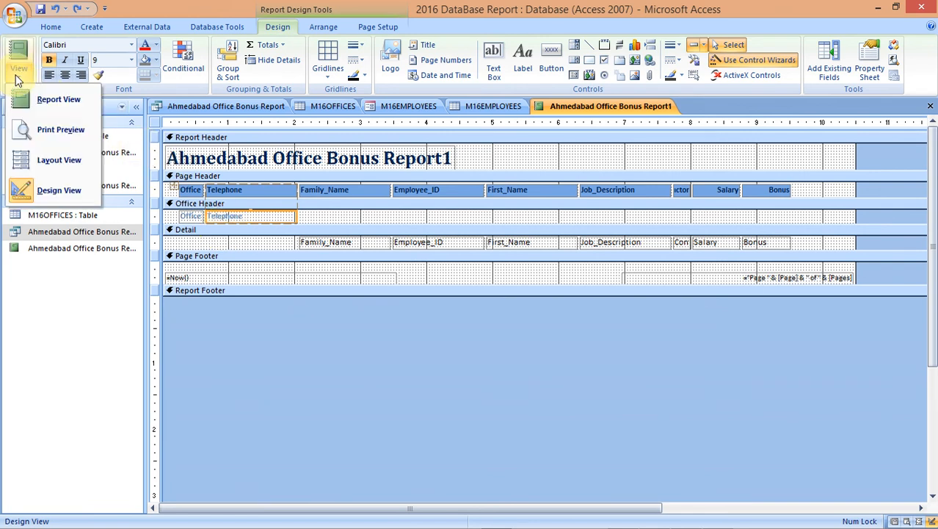
{"action": "left_click", "coordinate": [51, 160]}
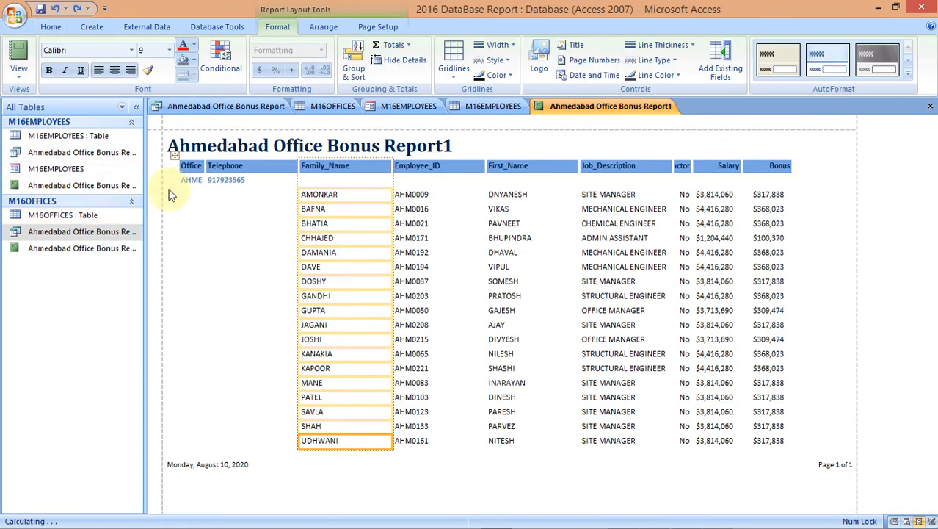
{"action": "left_click", "coordinate": [215, 181]}
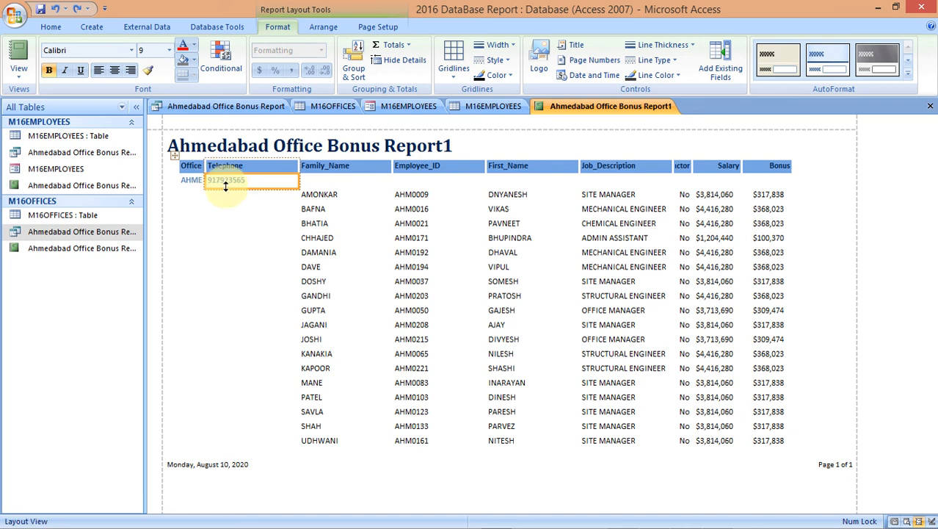
{"action": "left_click_drag", "start_coordinate": [228, 187], "coordinate": [229, 209]}
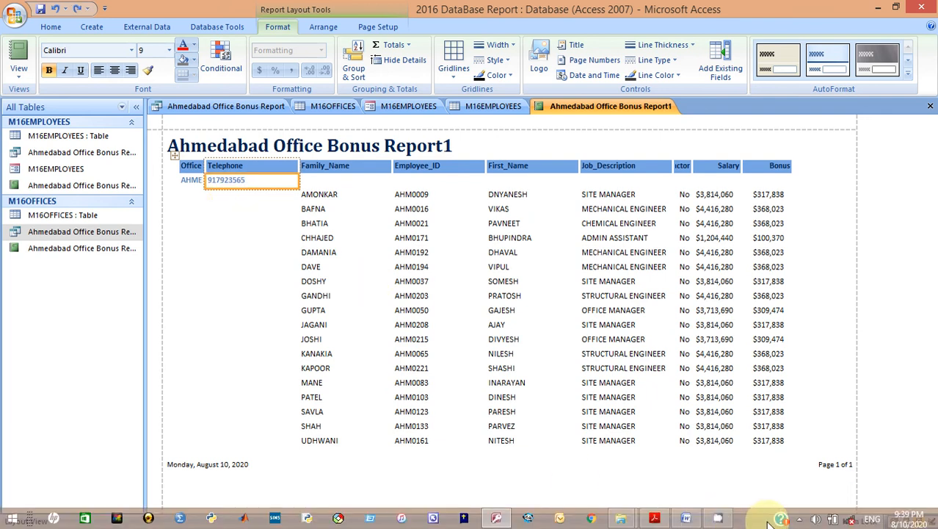
{"action": "left_click", "coordinate": [800, 519]}
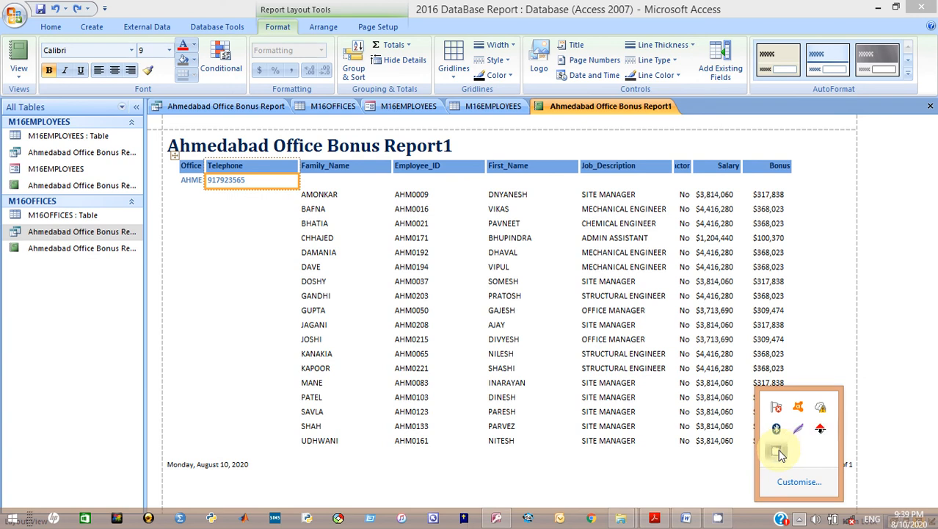
{"action": "left_click", "coordinate": [776, 452]}
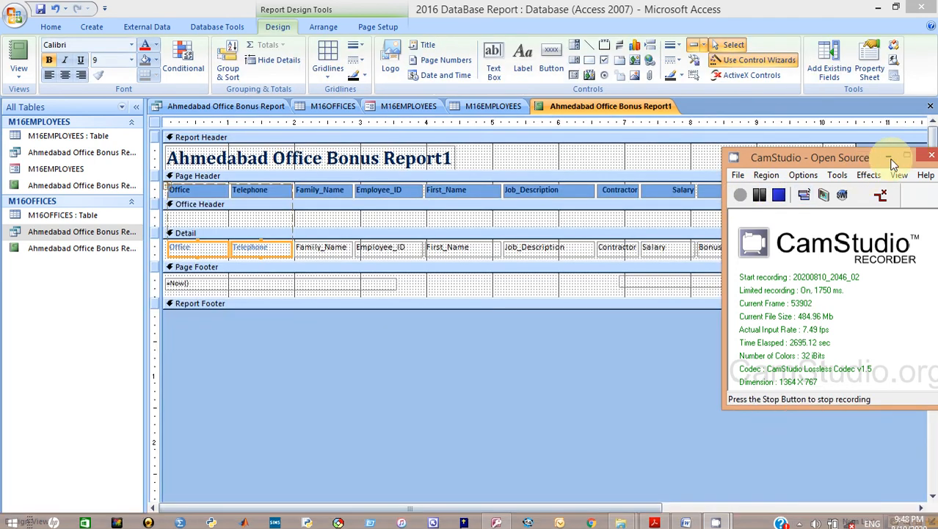
{"action": "left_click", "coordinate": [887, 157]}
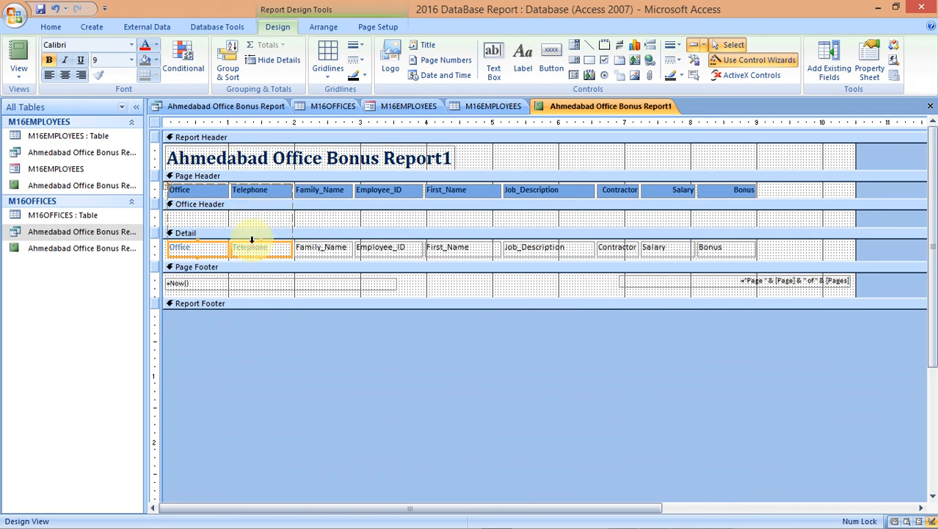
Step: Place the Office and Telephone fields in the Detail section beside Family_Name, and save the report
{"action": "left_click_drag", "start_coordinate": [252, 249], "coordinate": [217, 224]}
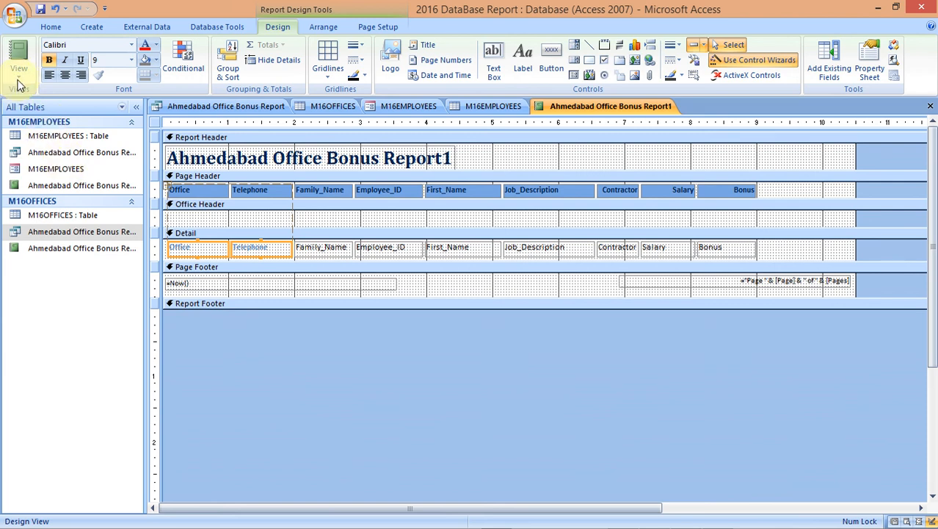
{"action": "left_click", "coordinate": [52, 233]}
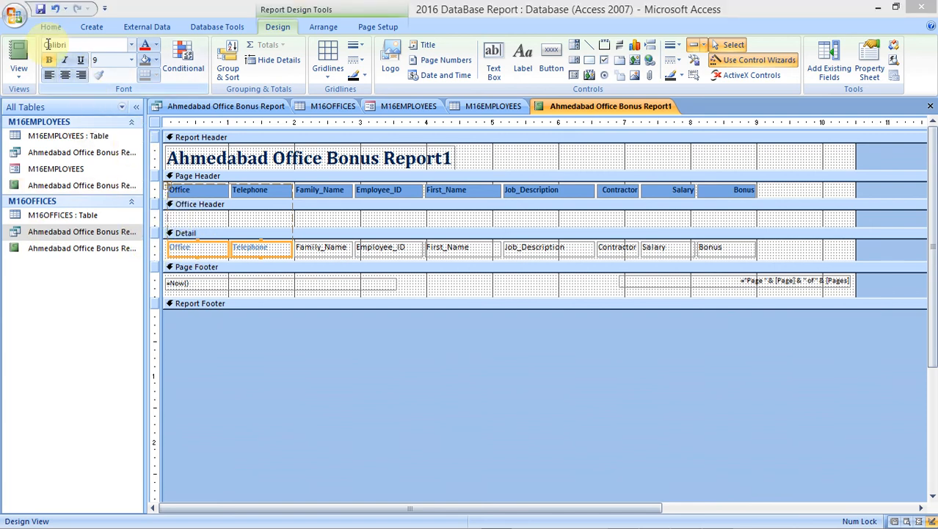
{"action": "left_click", "coordinate": [42, 14]}
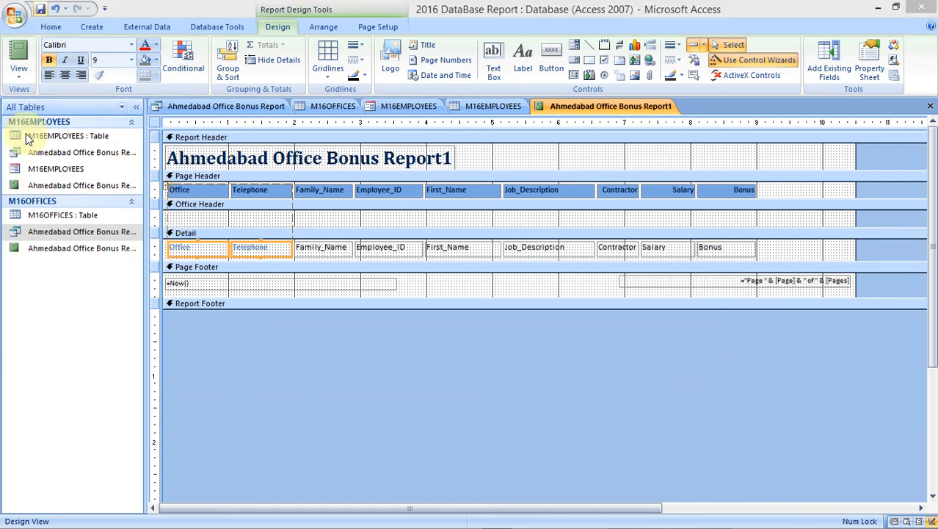
Step: Show the report in Report View and check the employee rows down to the page footer
{"action": "left_click", "coordinate": [19, 76]}
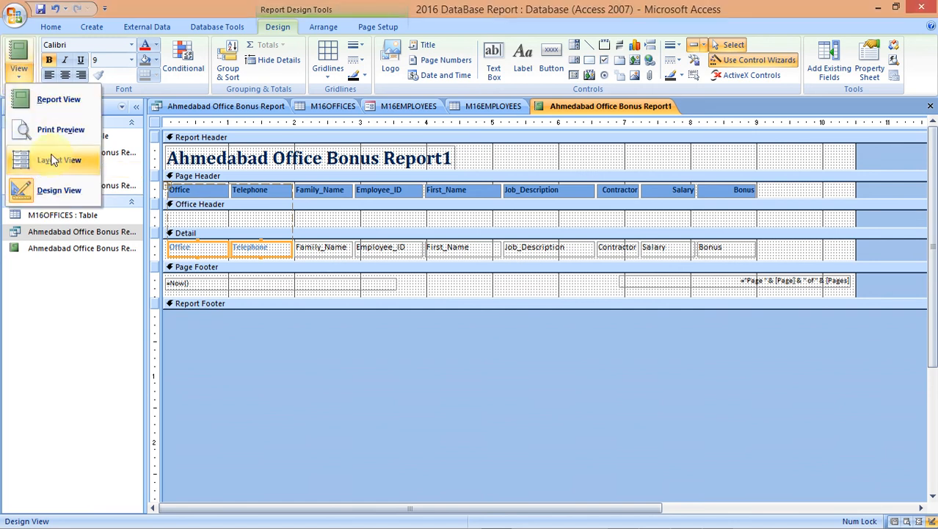
{"action": "left_click", "coordinate": [51, 109]}
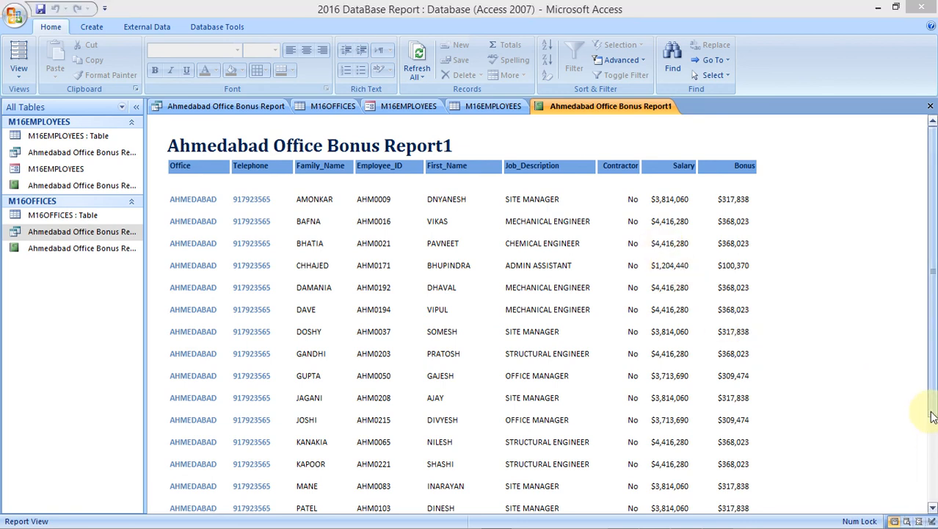
{"action": "left_click_drag", "start_coordinate": [932, 419], "coordinate": [933, 505]}
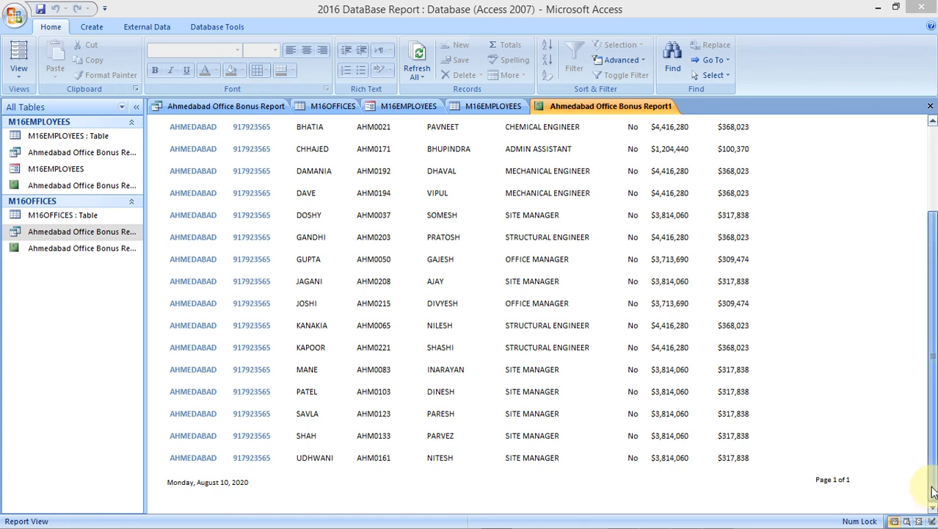
{"action": "left_click_drag", "start_coordinate": [933, 492], "coordinate": [928, 329]}
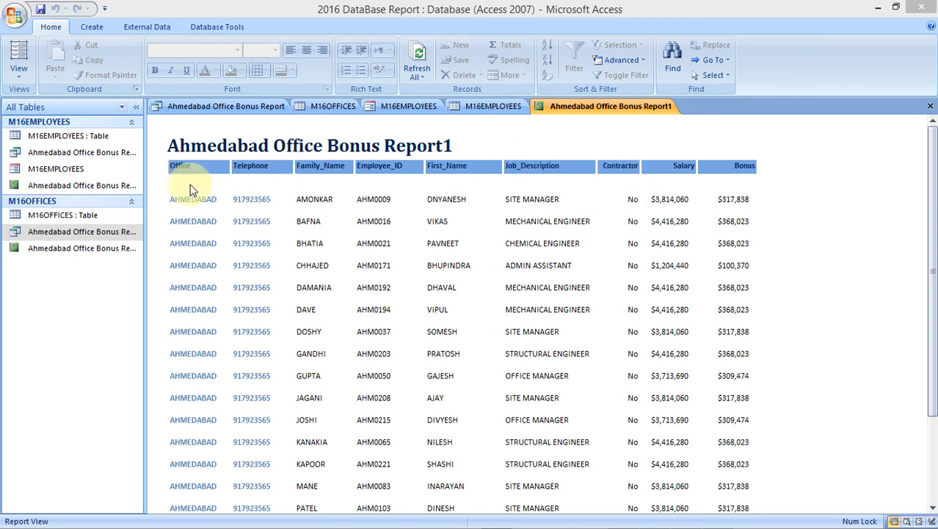
Step: Switch to the question paper 0417_m16_qp_21.pdf and read question 22's requirements for the bonus total, its currency format and its label
{"action": "mouse_move", "coordinate": [545, 518]}
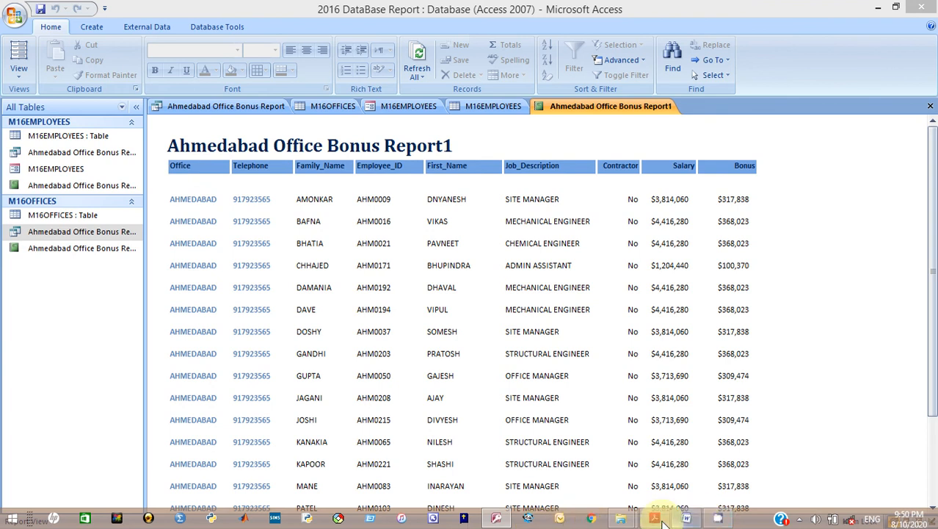
{"action": "left_click", "coordinate": [658, 520]}
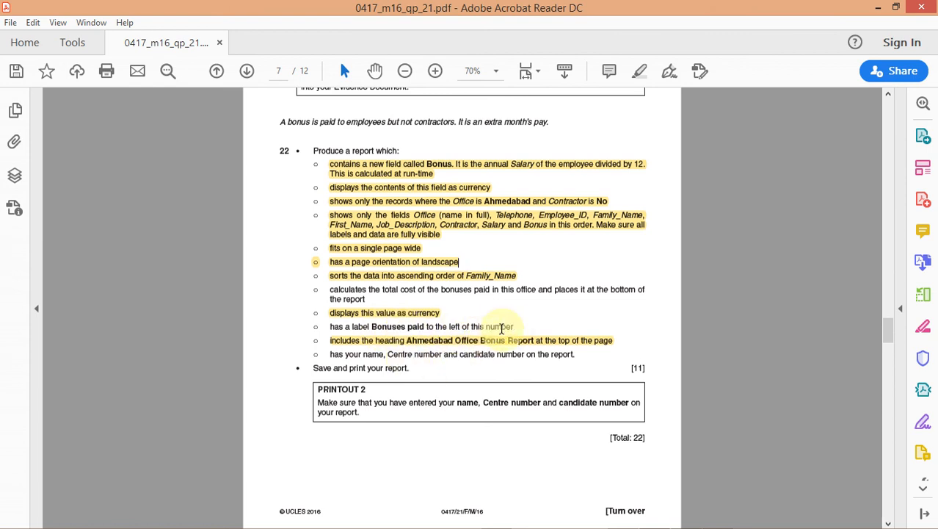
{"action": "left_click_drag", "start_coordinate": [516, 326], "coordinate": [330, 327]}
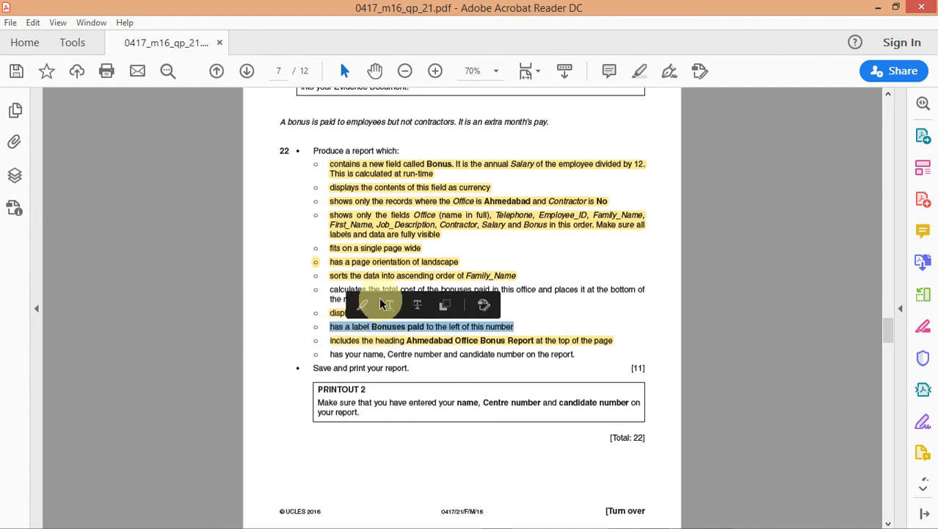
{"action": "left_click", "coordinate": [580, 337]}
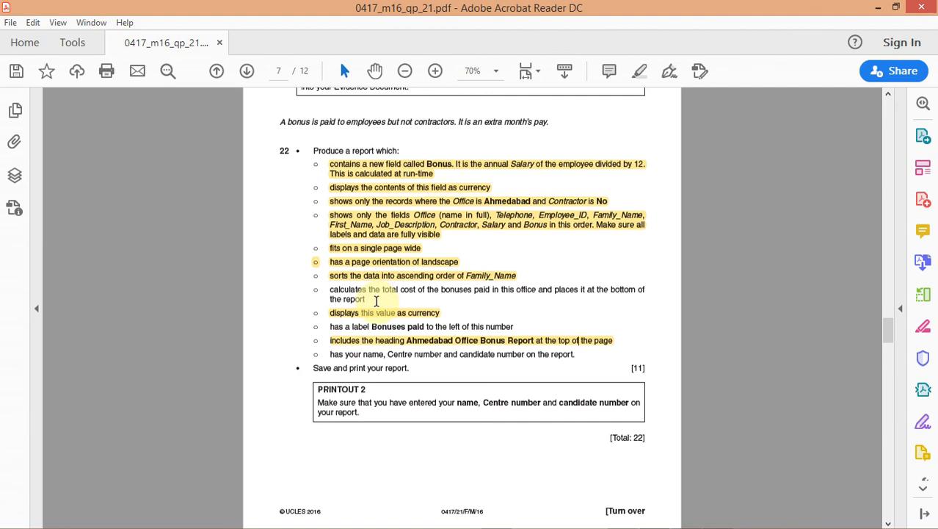
{"action": "left_click_drag", "start_coordinate": [374, 313], "coordinate": [331, 288]}
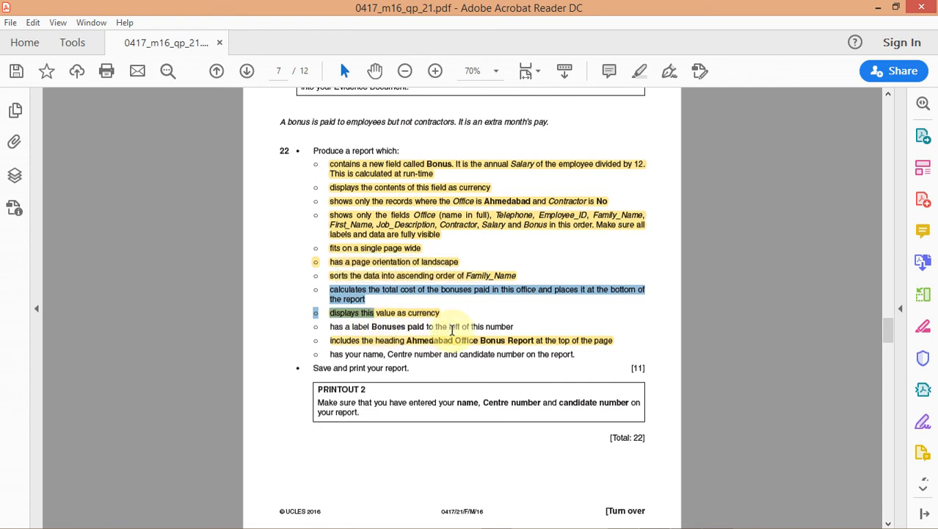
{"action": "left_click", "coordinate": [435, 313]}
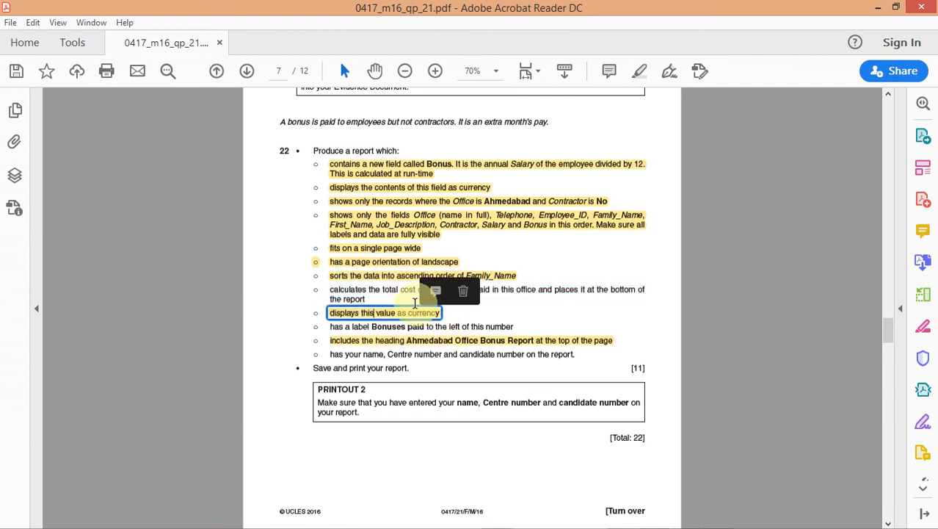
Step: Switch back to Access and open the Ahmedabad Office Bonus Report1 in Design View
{"action": "mouse_move", "coordinate": [609, 525]}
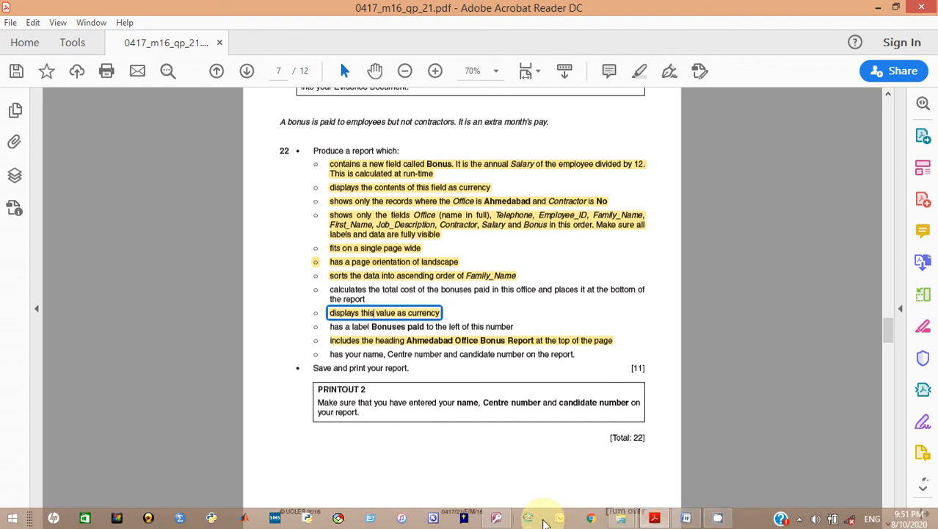
{"action": "left_click", "coordinate": [497, 519]}
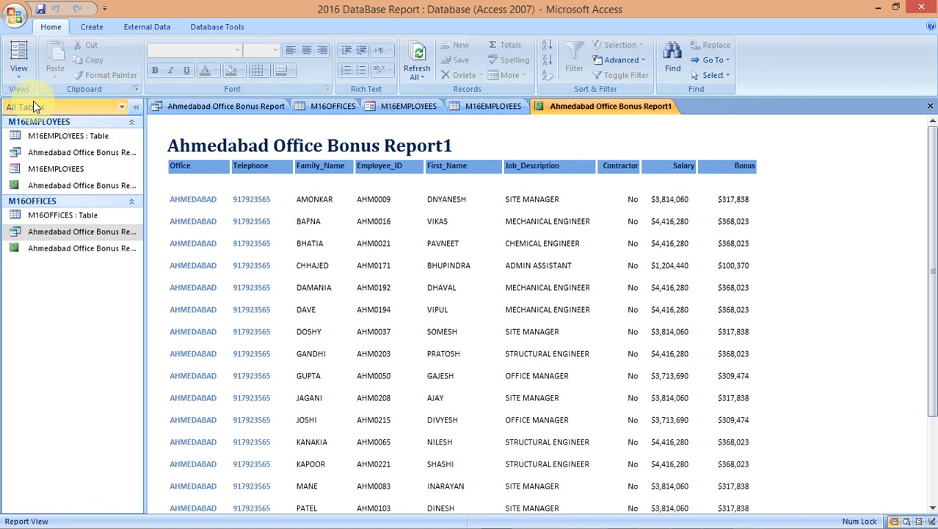
{"action": "left_click", "coordinate": [20, 79]}
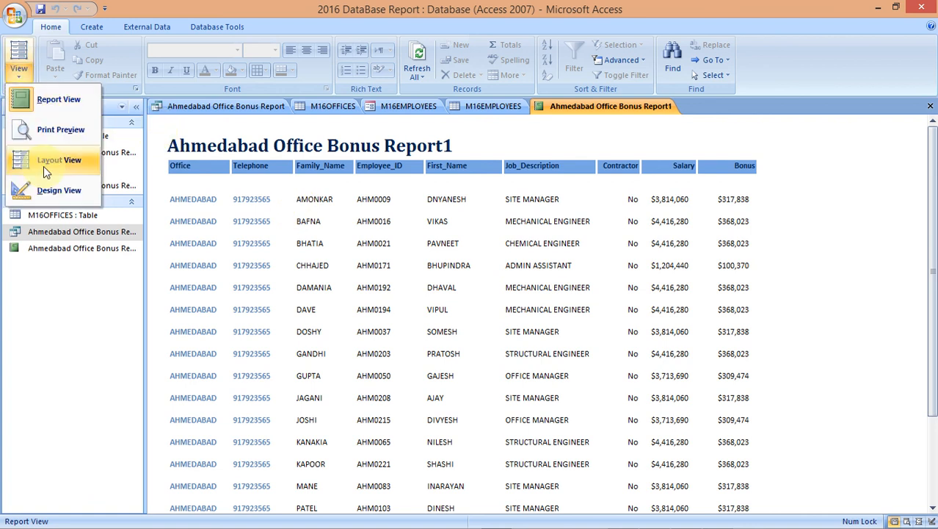
{"action": "left_click", "coordinate": [47, 193]}
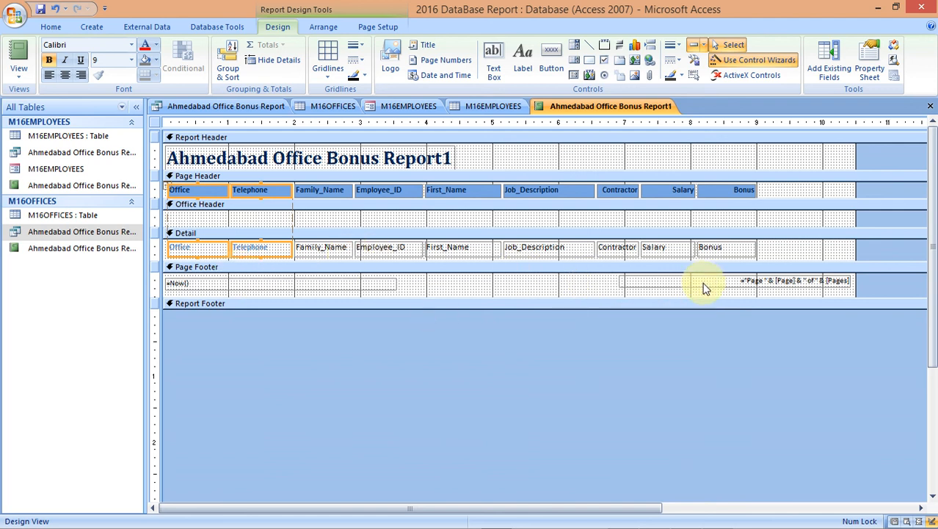
{"action": "left_click", "coordinate": [494, 67]}
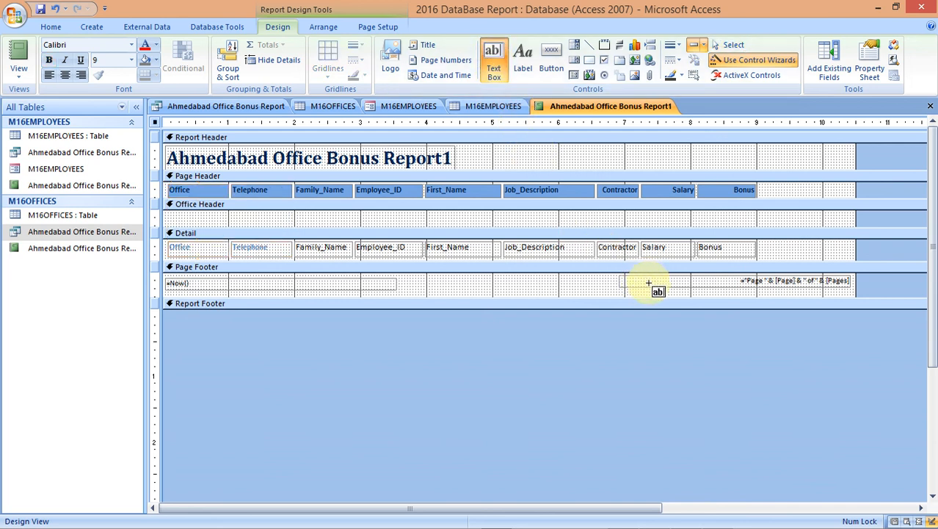
{"action": "left_click_drag", "start_coordinate": [648, 283], "coordinate": [707, 285]}
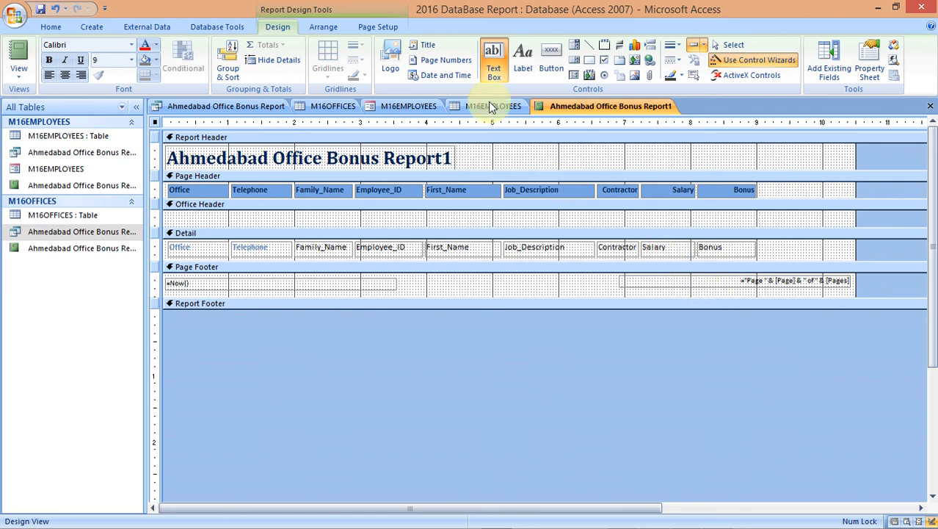
{"action": "left_click", "coordinate": [490, 66]}
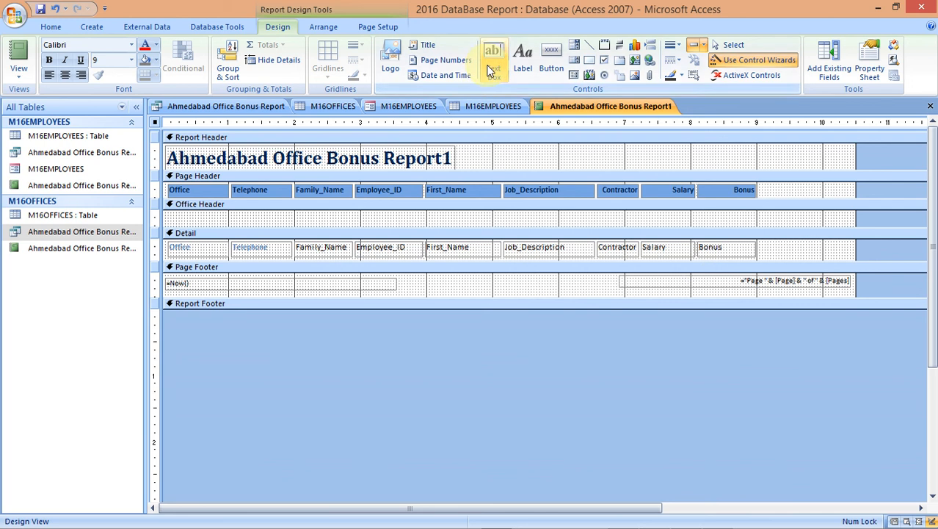
Step: Narrow the page number box in the Page Footer so the area under the Bonus column is free
{"action": "left_click", "coordinate": [620, 283]}
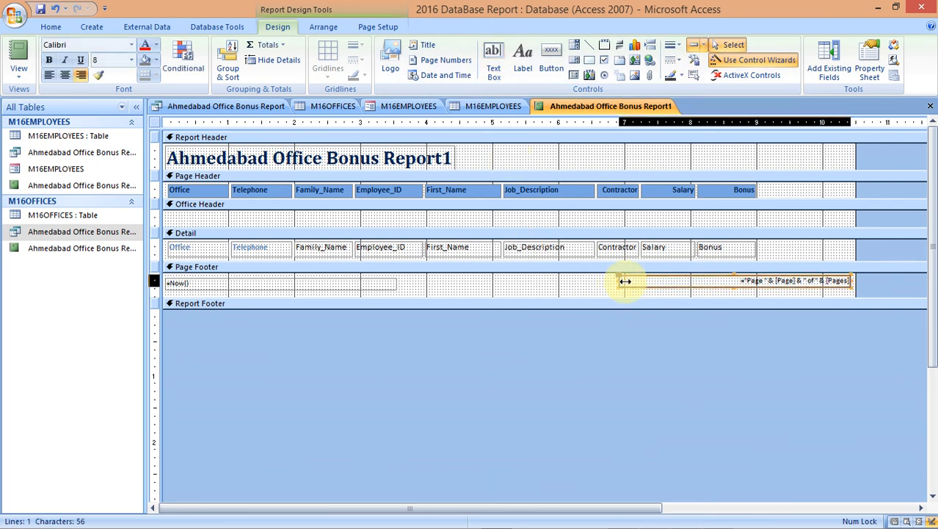
{"action": "left_click_drag", "start_coordinate": [621, 283], "coordinate": [743, 282]}
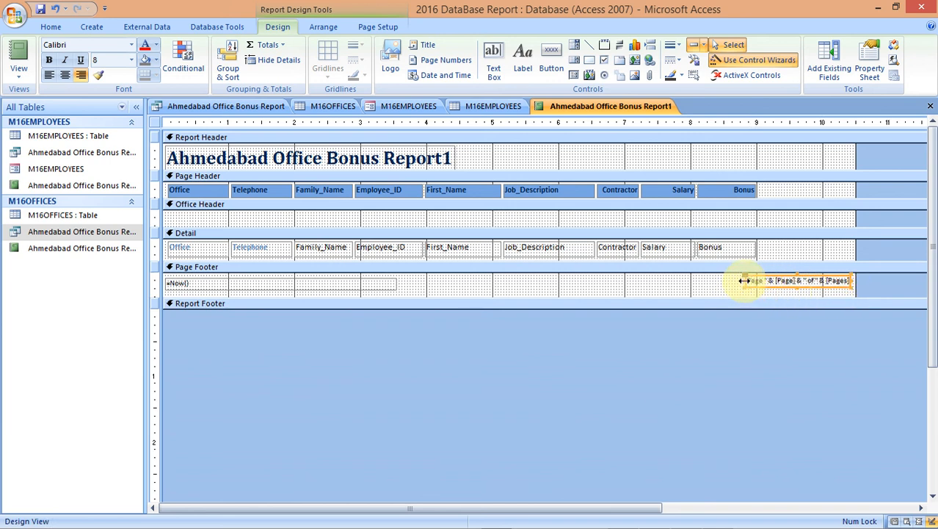
{"action": "left_click_drag", "start_coordinate": [745, 281], "coordinate": [775, 280]}
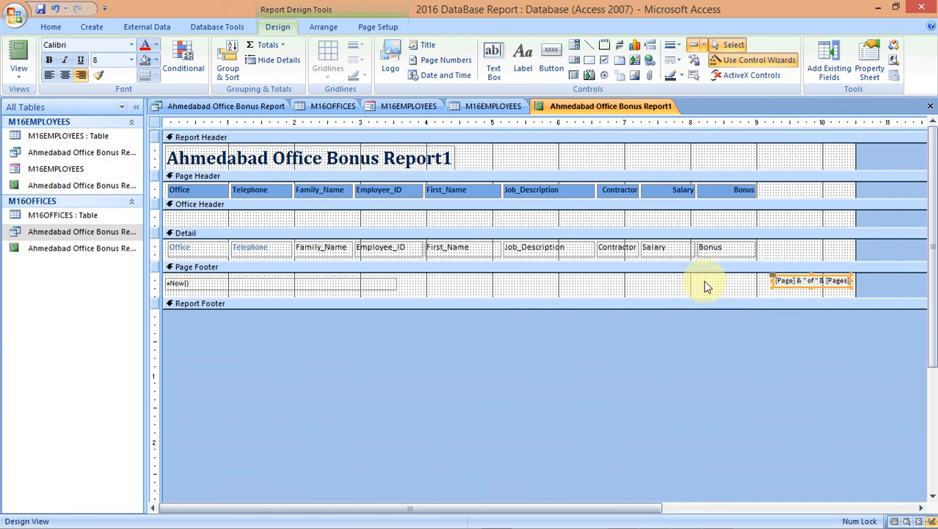
Step: Add a text box to the Page Footer beneath the Bonus column and clear its label's default text
{"action": "left_click", "coordinate": [493, 65]}
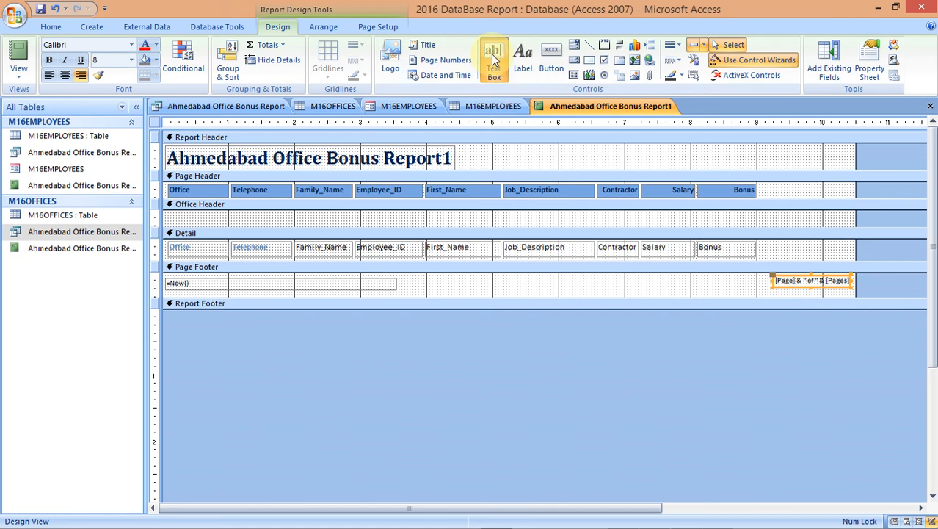
{"action": "left_click", "coordinate": [694, 282]}
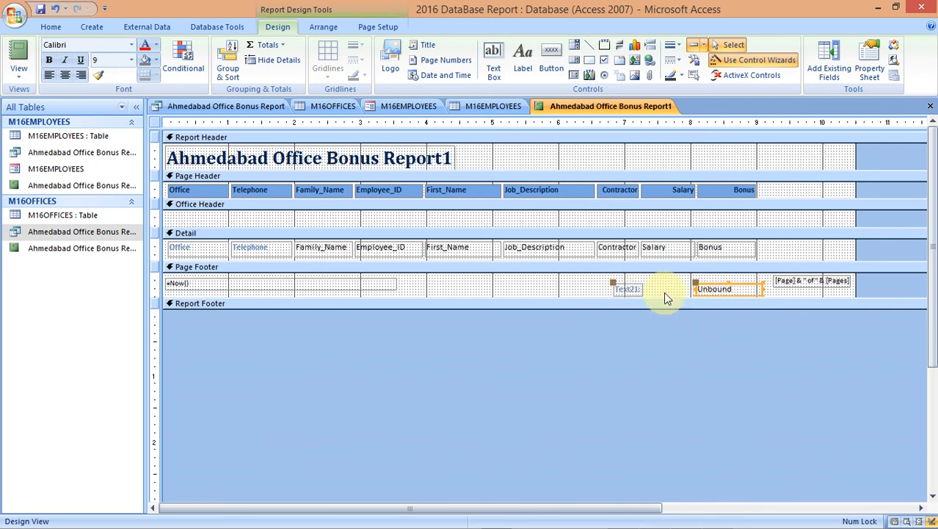
{"action": "left_click", "coordinate": [636, 287]}
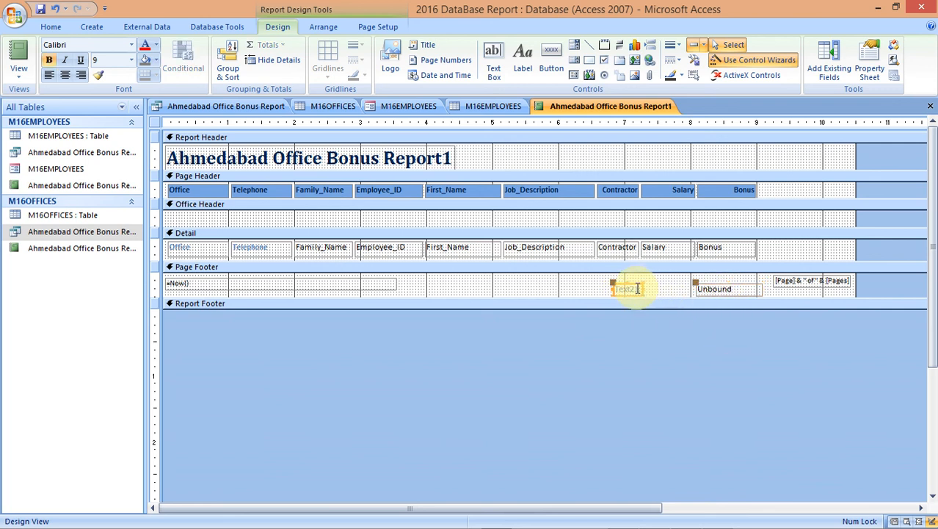
{"action": "left_click", "coordinate": [636, 289]}
Step: Switch to the question paper PDF and highlight the requirement "has a label Bonuses paid to the left of this number"
{"action": "mouse_move", "coordinate": [734, 523]}
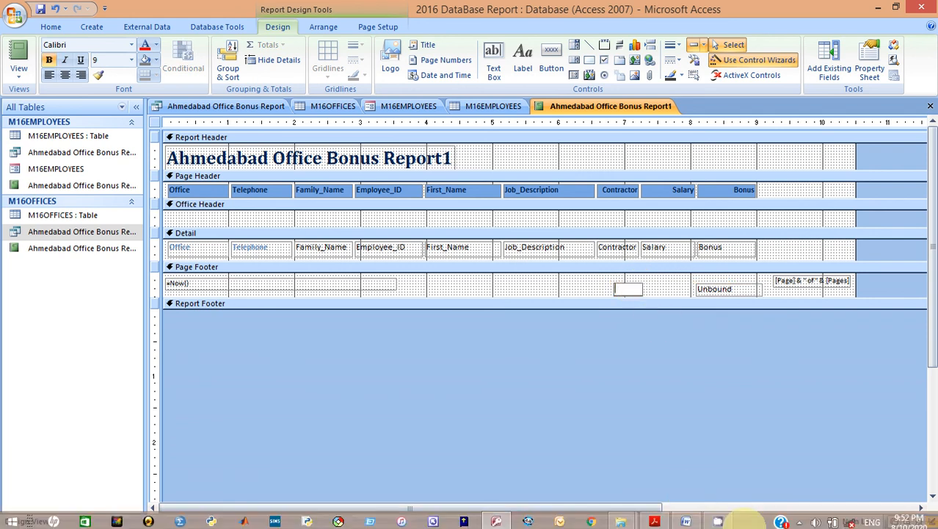
{"action": "mouse_move", "coordinate": [656, 520]}
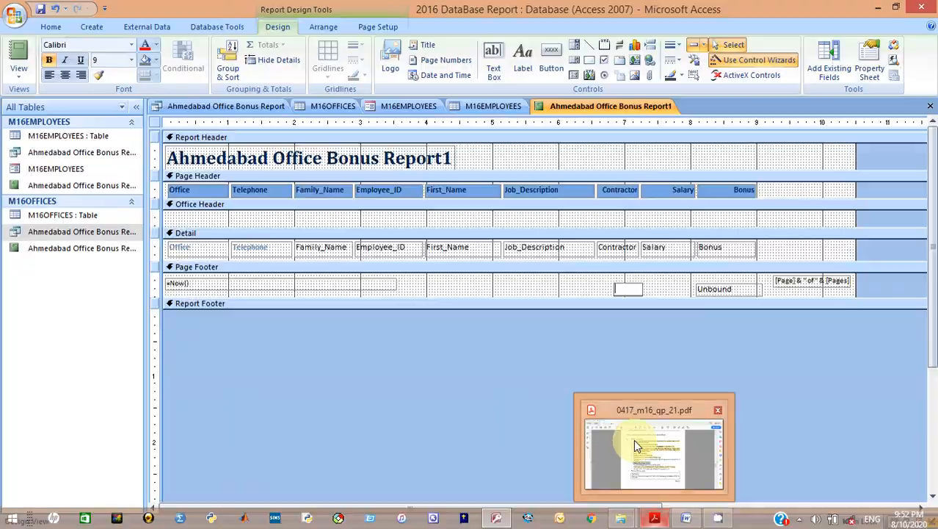
{"action": "mouse_move", "coordinate": [634, 439]}
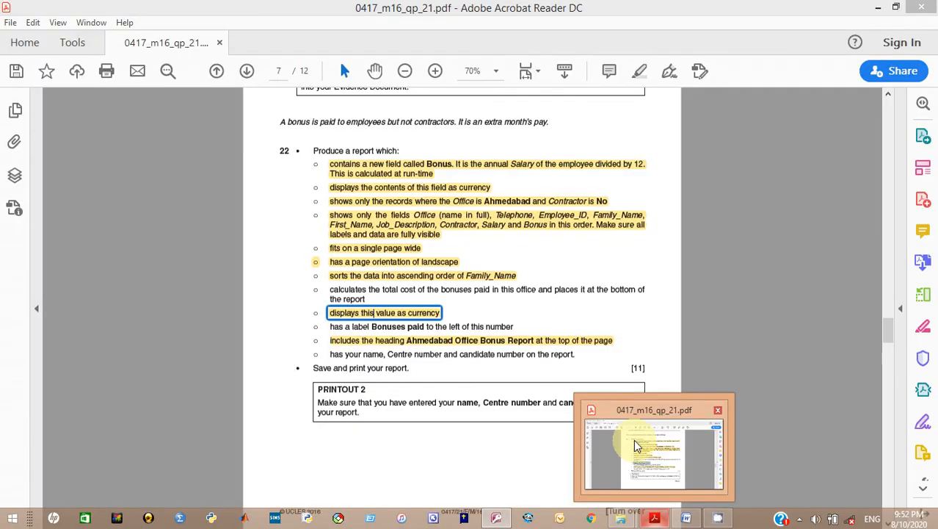
{"action": "left_click", "coordinate": [634, 439]}
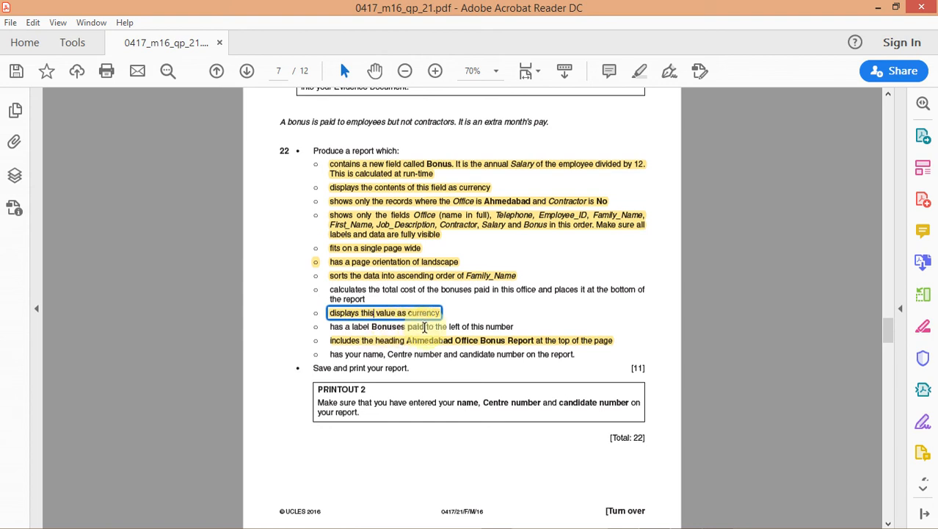
{"action": "left_click_drag", "start_coordinate": [330, 328], "coordinate": [513, 327]}
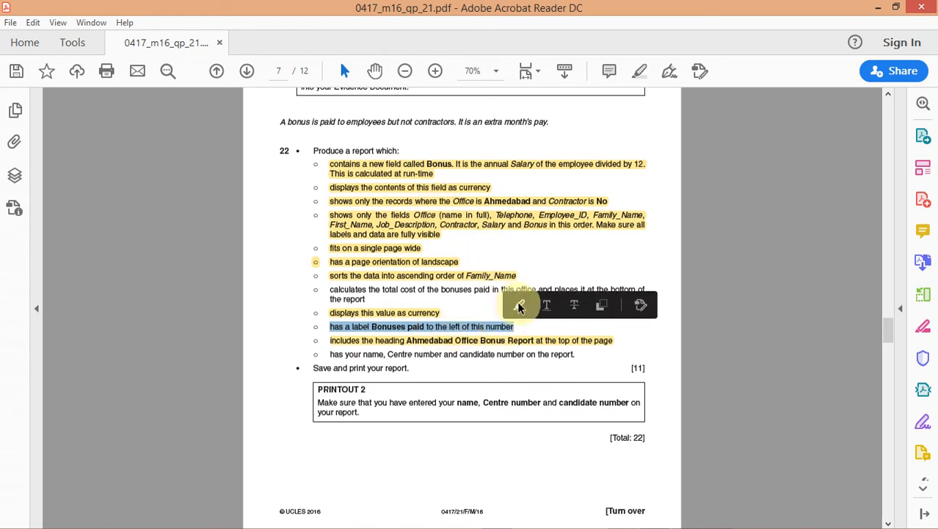
{"action": "left_click", "coordinate": [519, 305]}
Step: Switch back to Access and set the new text box's label to "Bonuses Paid:"
{"action": "mouse_move", "coordinate": [734, 519]}
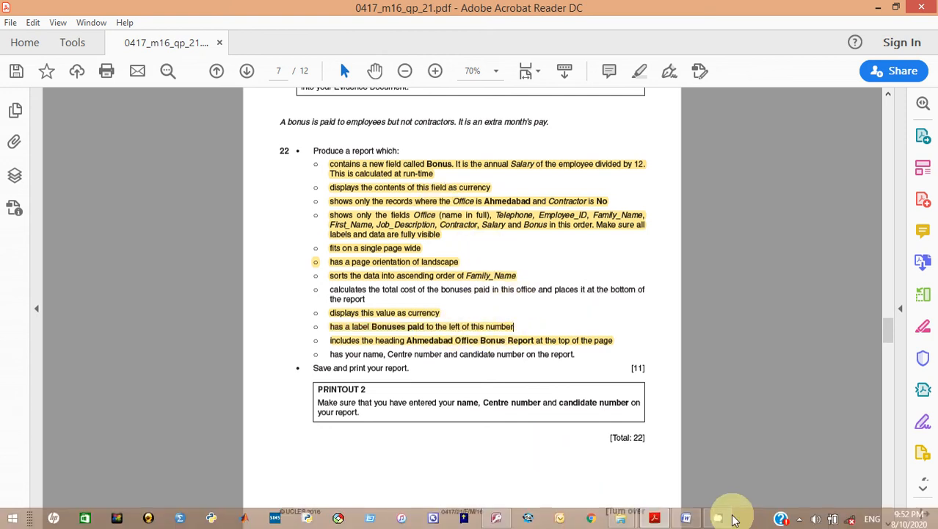
{"action": "left_click", "coordinate": [497, 520]}
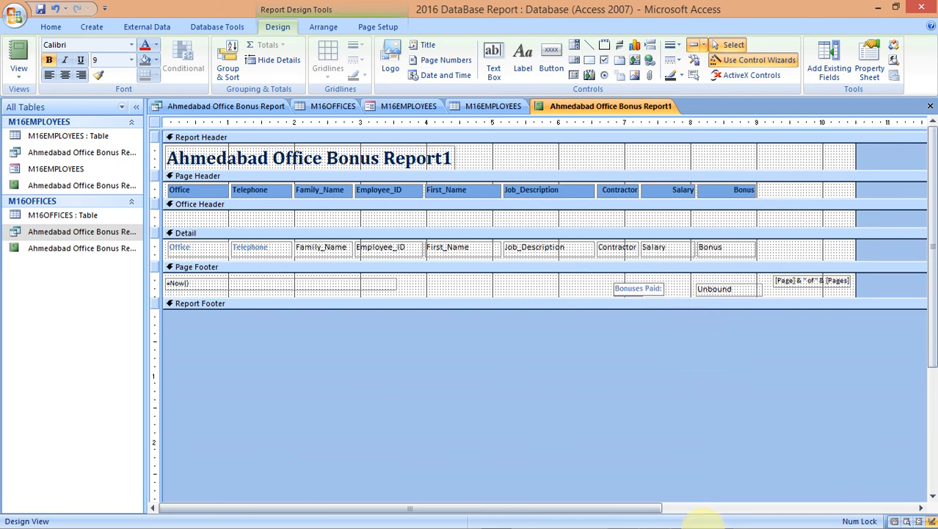
Step: Switch to the question paper PDF and highlight the requirement to calculate the total cost of the bonuses and place it at the report's bottom
{"action": "mouse_move", "coordinate": [668, 518]}
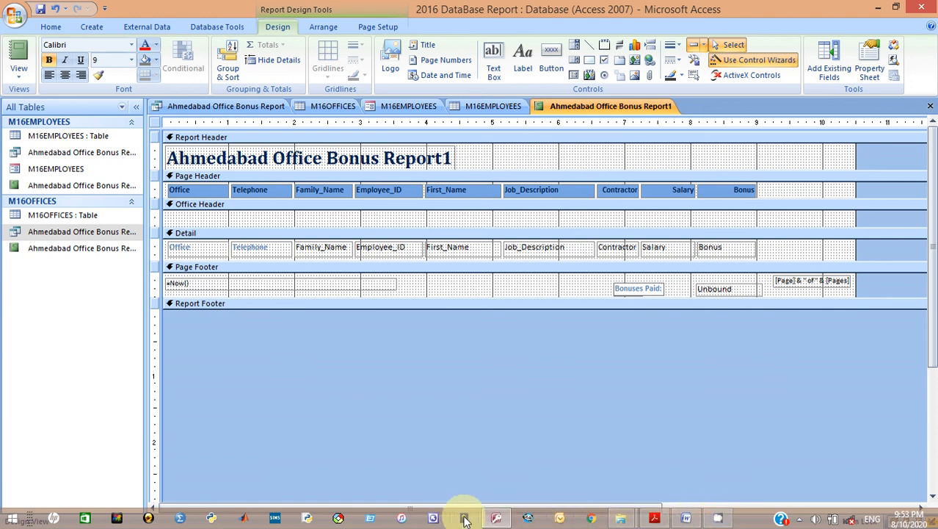
{"action": "left_click", "coordinate": [655, 518]}
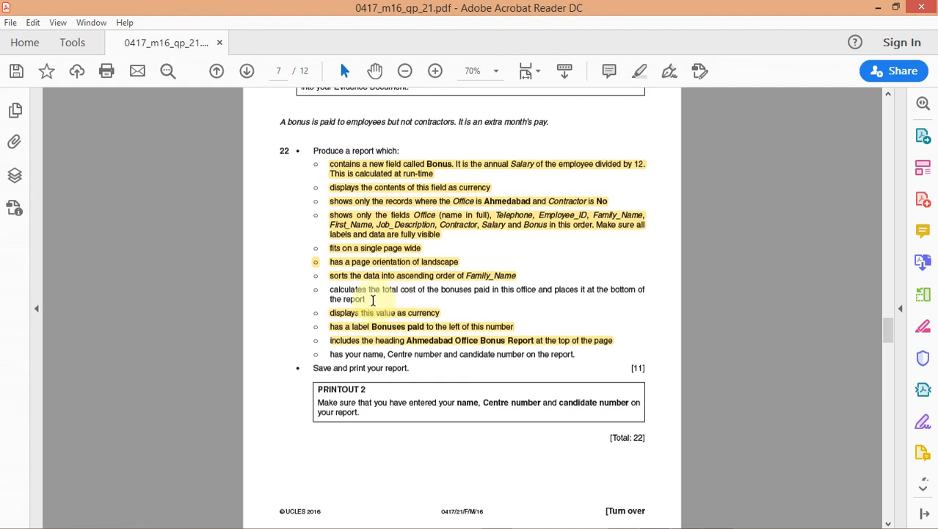
{"action": "left_click_drag", "start_coordinate": [374, 312], "coordinate": [350, 291]}
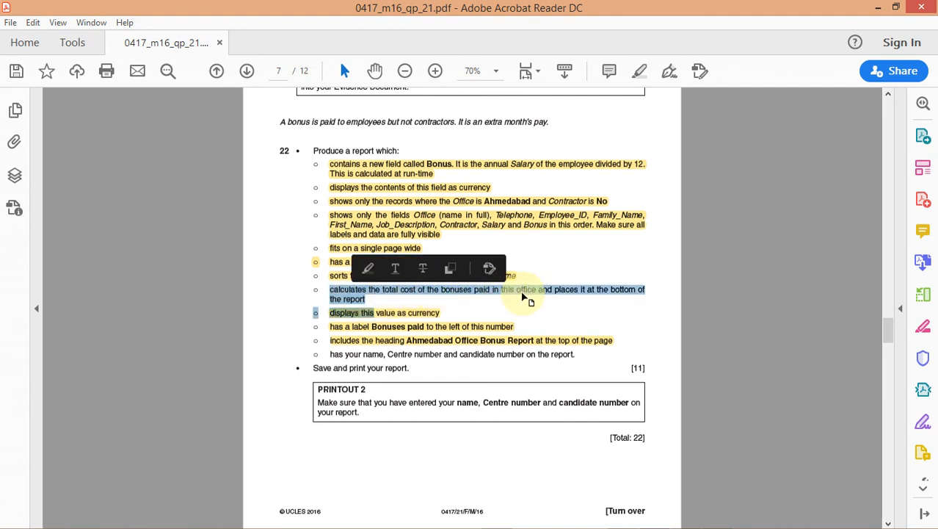
{"action": "left_click", "coordinate": [368, 268]}
Step: Switch back to Access, set the unbound Page Footer text box to =sum([Bonus]), and save the report
{"action": "mouse_move", "coordinate": [522, 524]}
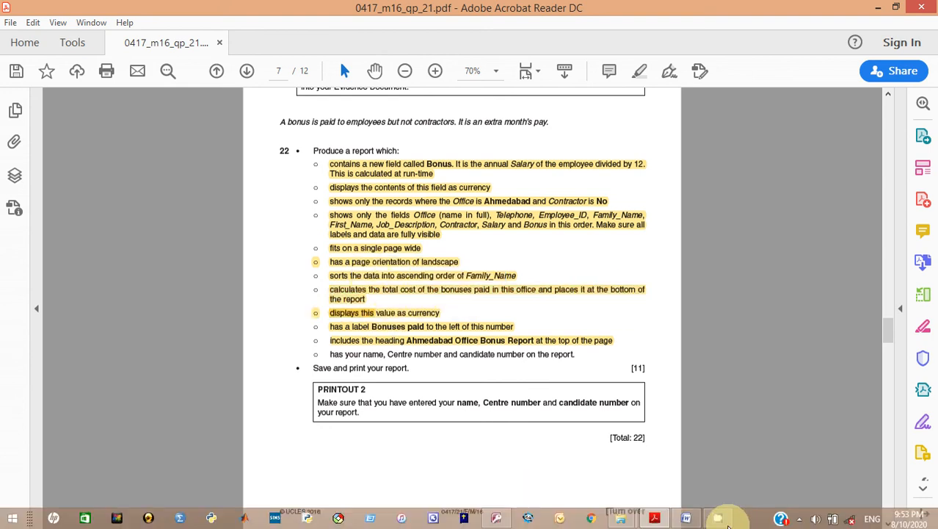
{"action": "left_click", "coordinate": [496, 518]}
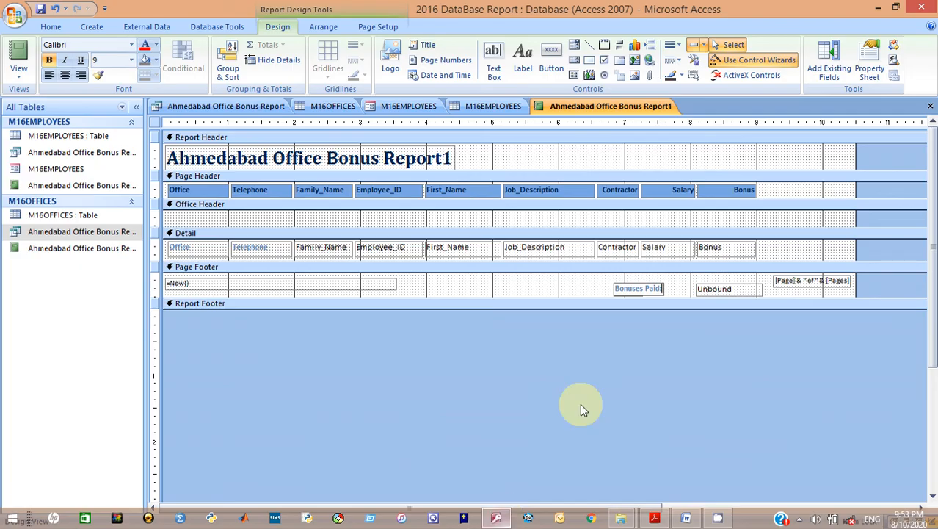
{"action": "left_click", "coordinate": [734, 292]}
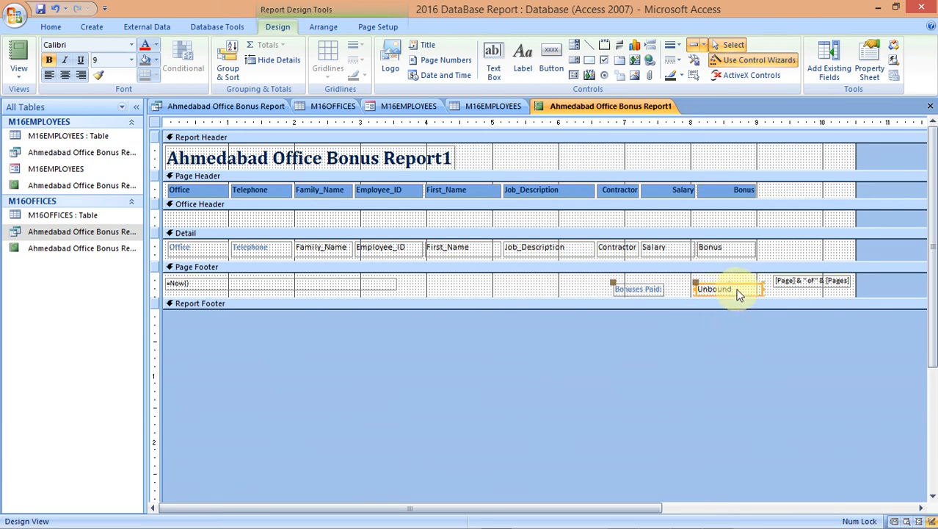
{"action": "left_click", "coordinate": [737, 290]}
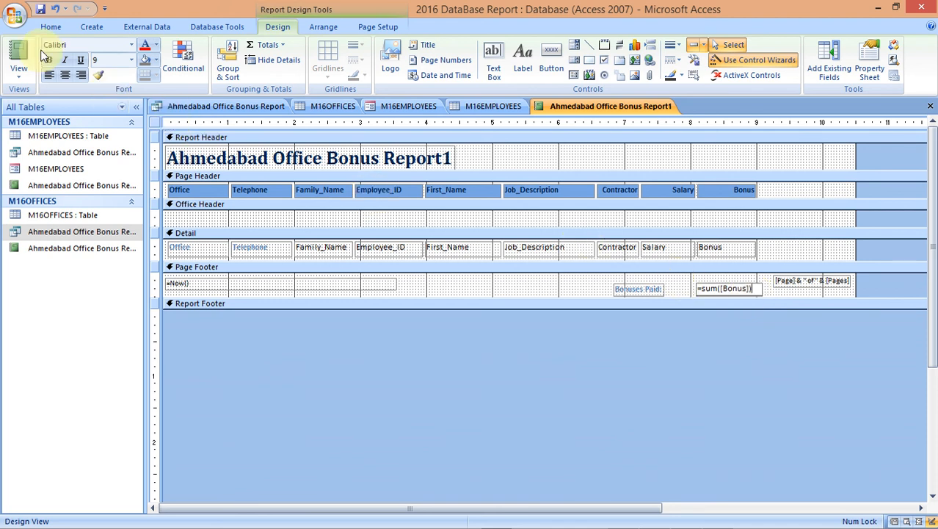
{"action": "left_click", "coordinate": [42, 9]}
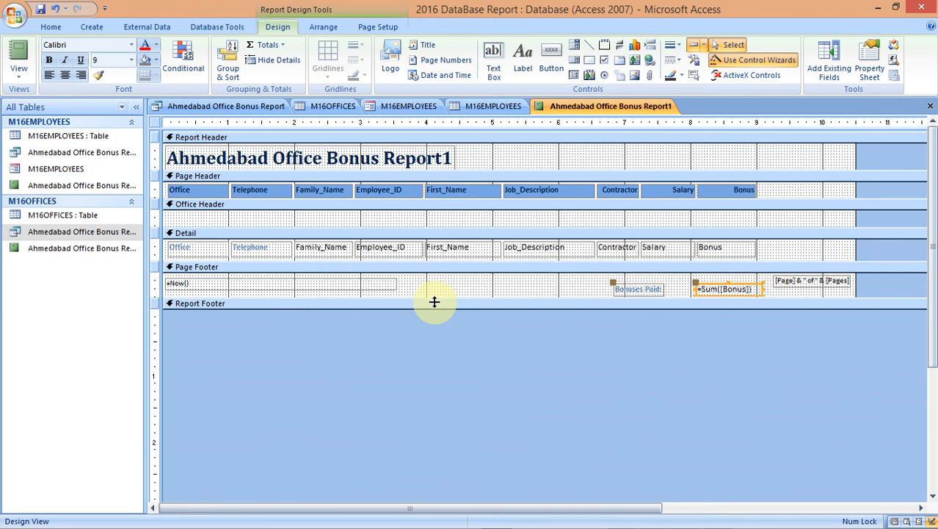
Step: Display the report in Report View and examine the Bonuses Paid value at its end
{"action": "left_click", "coordinate": [21, 78]}
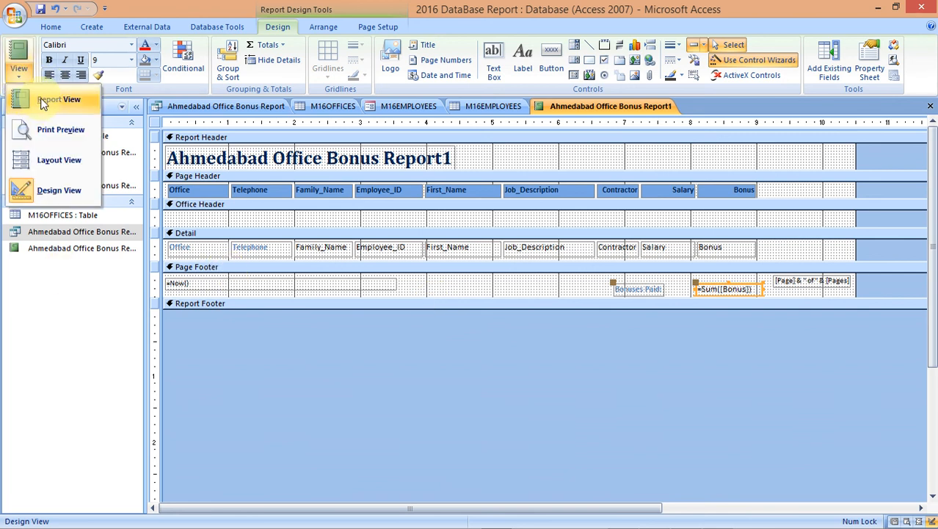
{"action": "left_click", "coordinate": [42, 103]}
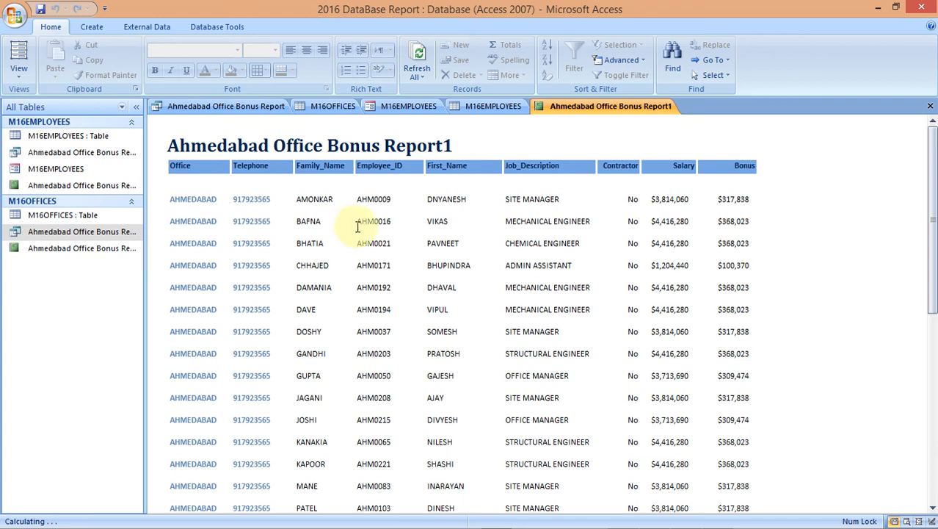
{"action": "left_click_drag", "start_coordinate": [934, 297], "coordinate": [930, 381]}
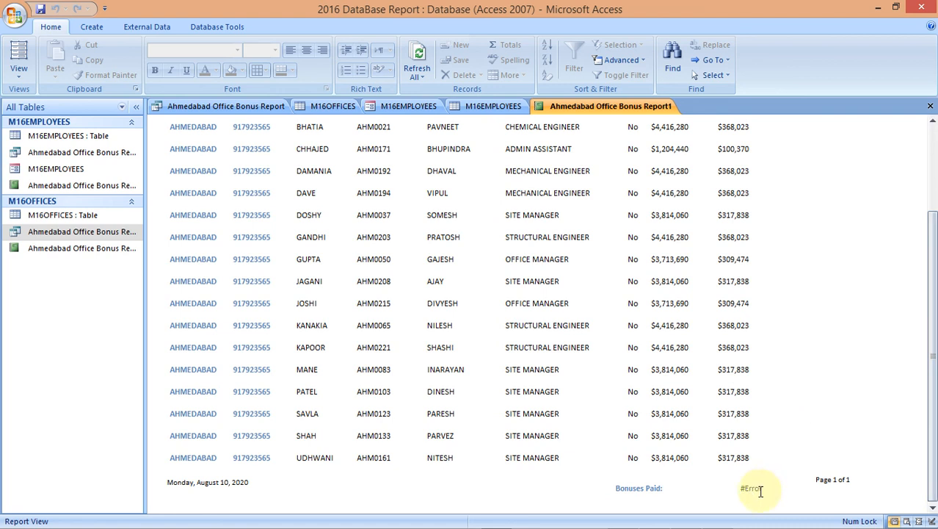
{"action": "mouse_move", "coordinate": [752, 527]}
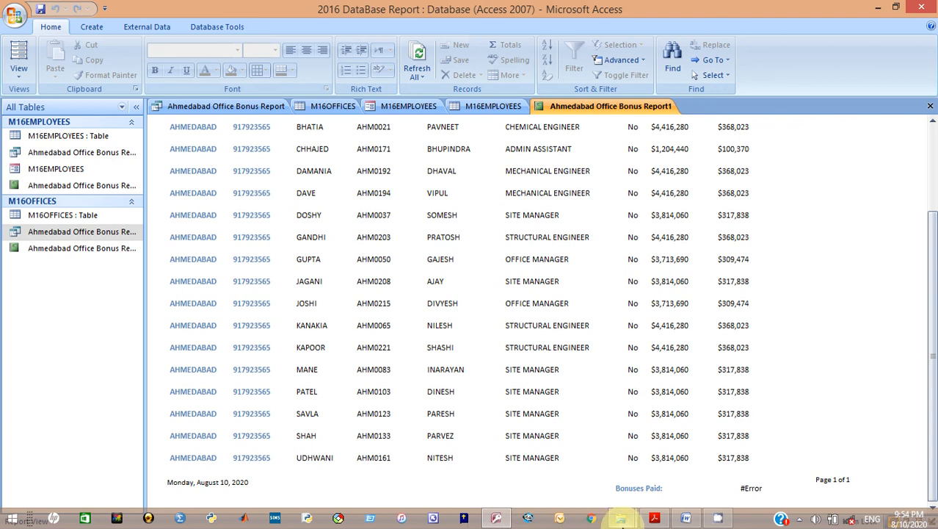
{"action": "mouse_move", "coordinate": [622, 522]}
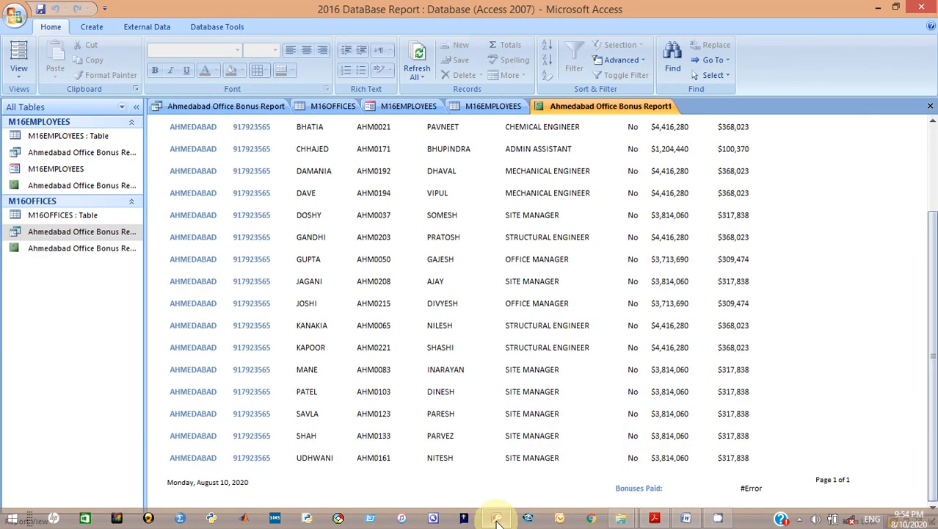
{"action": "left_click", "coordinate": [497, 518]}
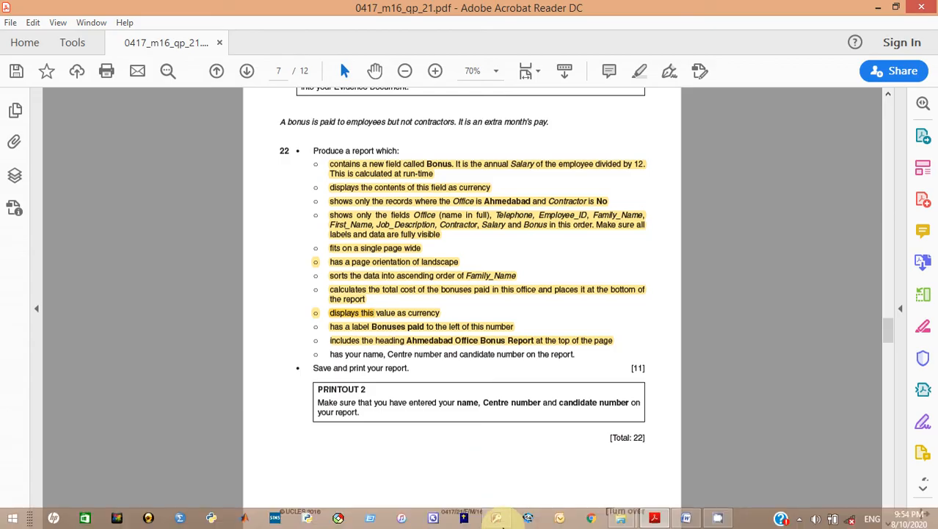
{"action": "left_click", "coordinate": [497, 519]}
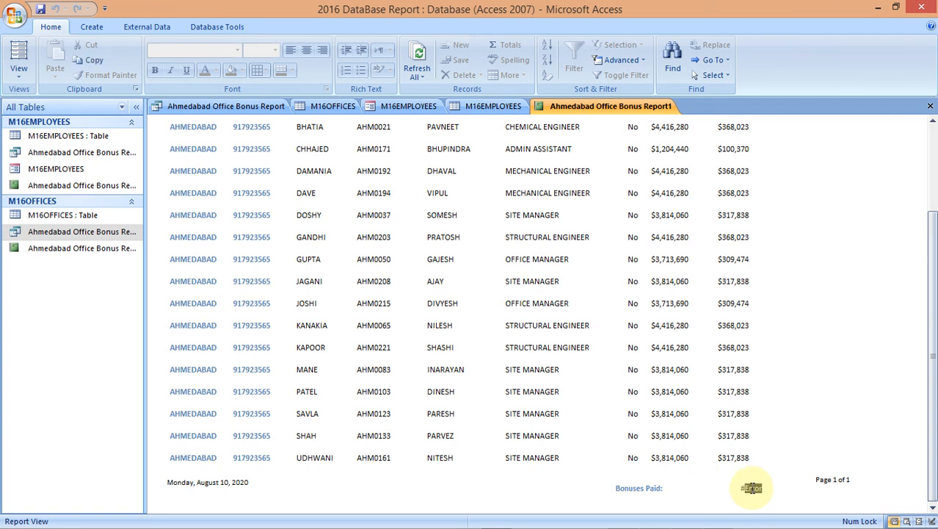
{"action": "mouse_move", "coordinate": [703, 527]}
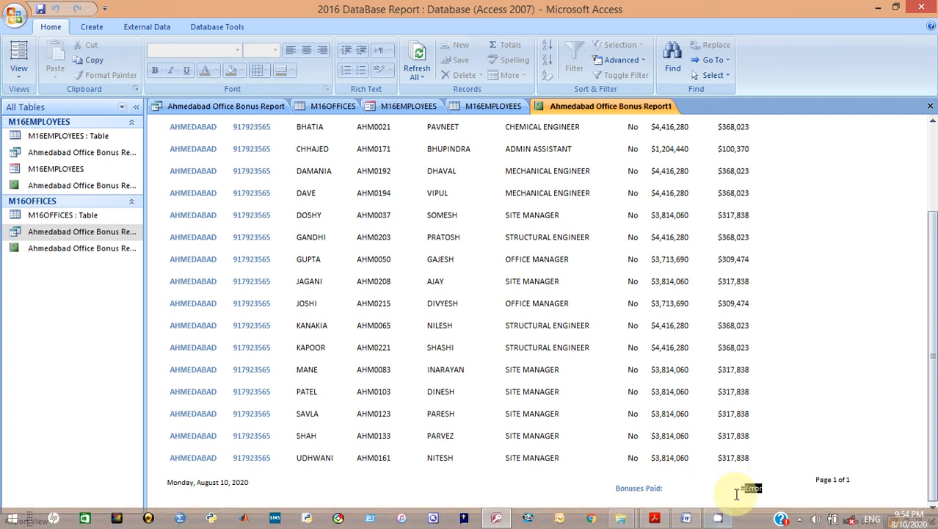
{"action": "left_click", "coordinate": [800, 519]}
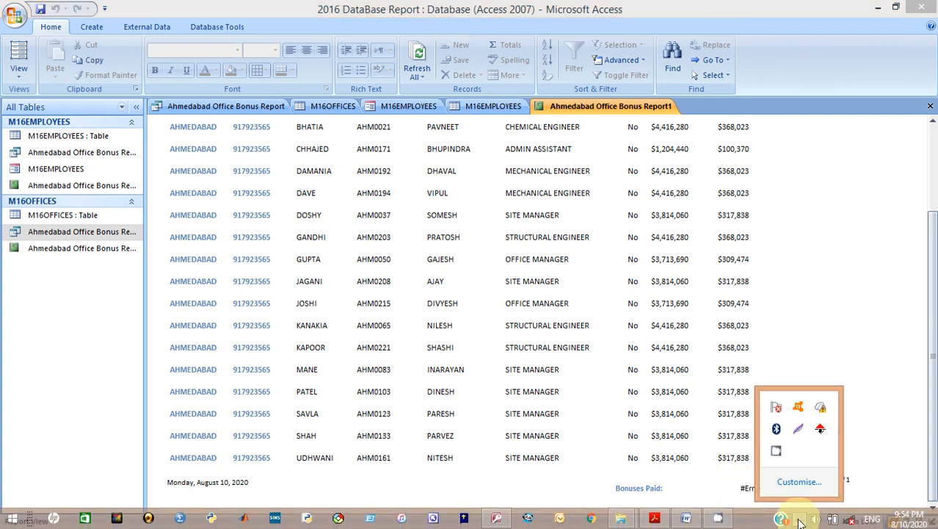
{"action": "left_click", "coordinate": [775, 454]}
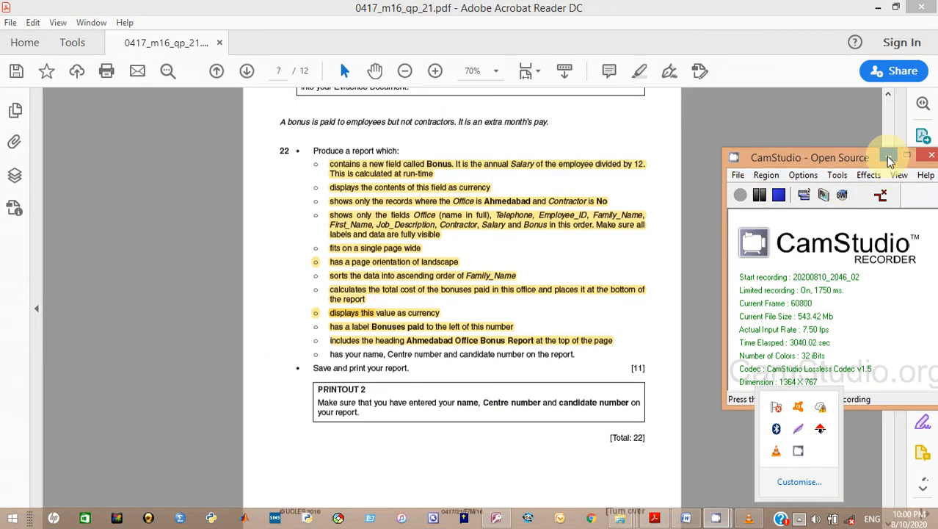
{"action": "left_click", "coordinate": [889, 156]}
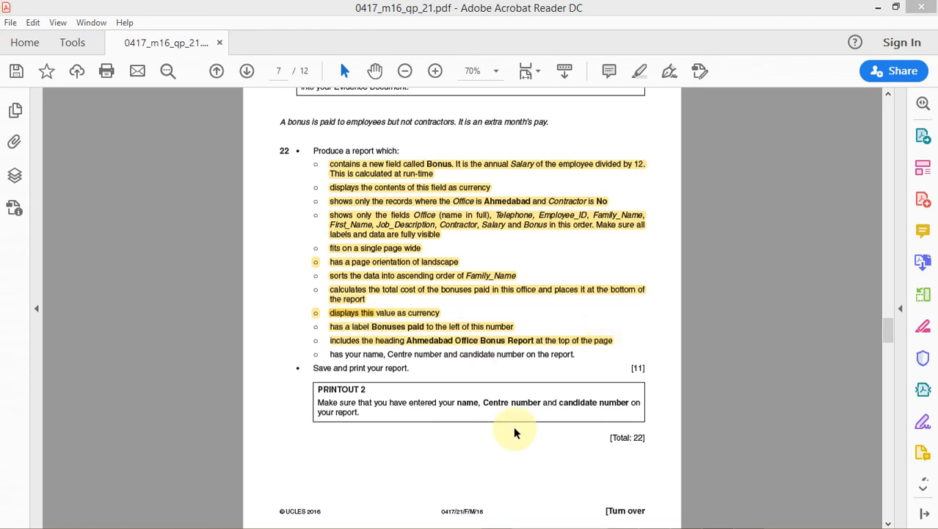
{"action": "mouse_move", "coordinate": [631, 526]}
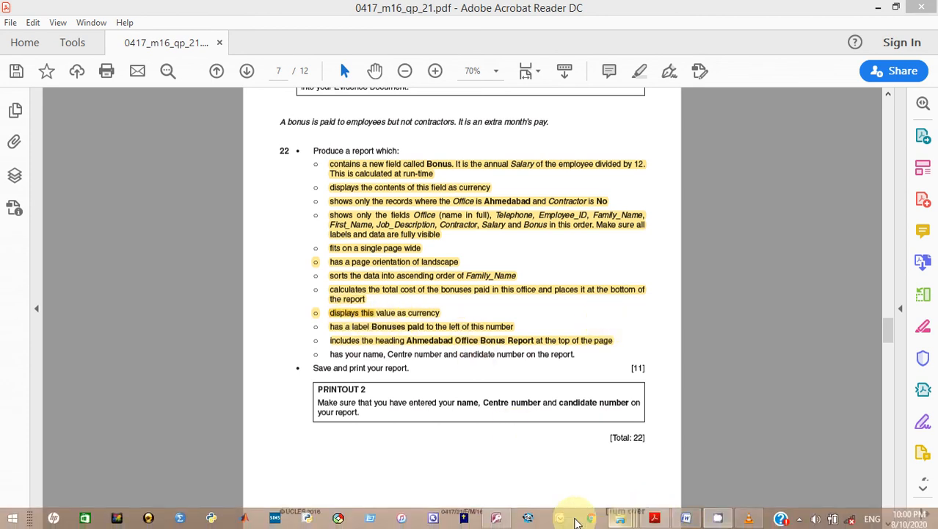
Step: Switch to Access, examine the Report Footer's bonus total in Report View, and compare it with the question paper's requirements
{"action": "left_click", "coordinate": [504, 519]}
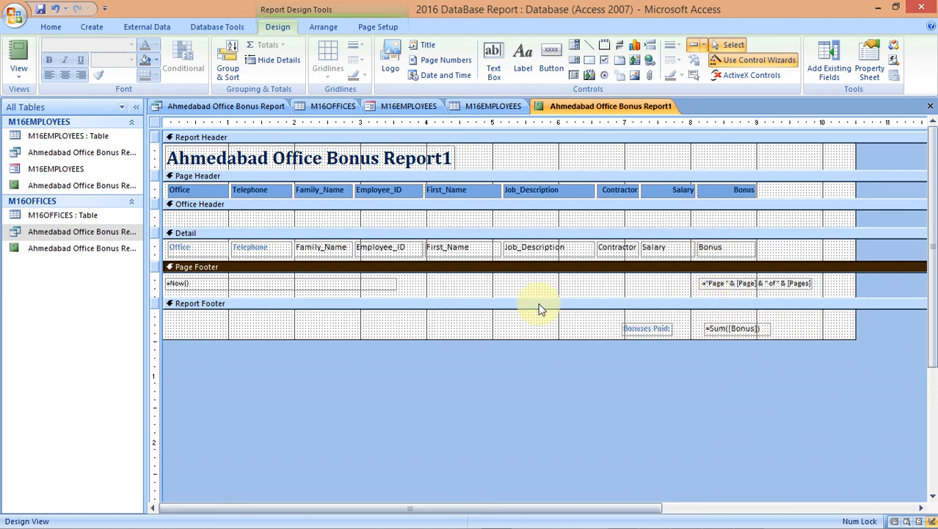
{"action": "left_click", "coordinate": [20, 82]}
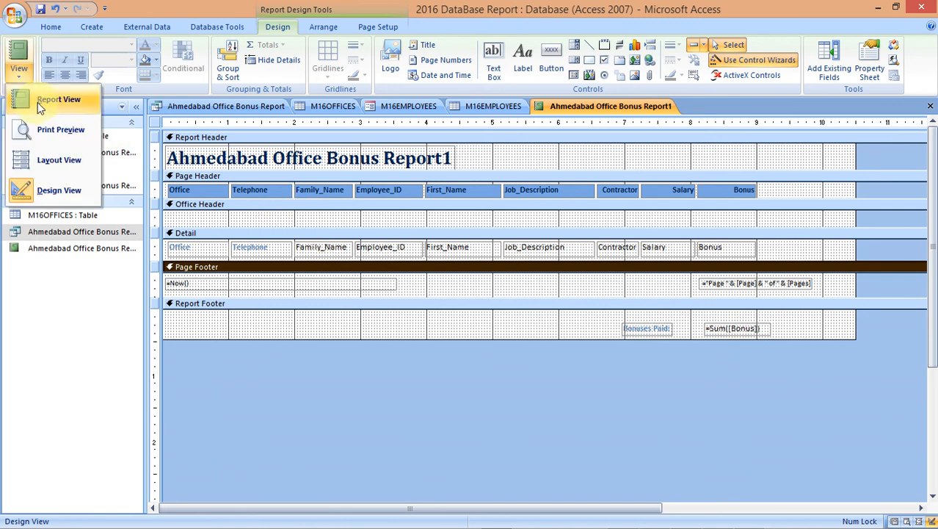
{"action": "left_click", "coordinate": [38, 102]}
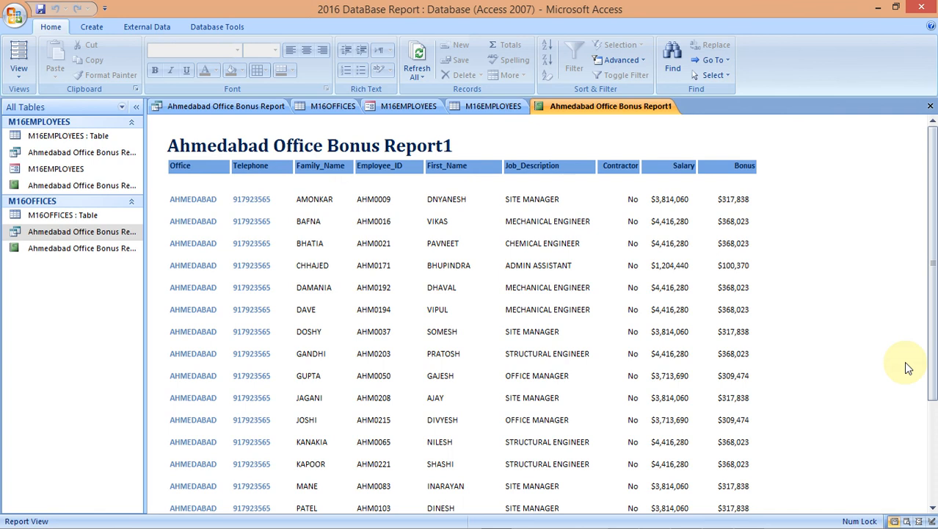
{"action": "left_click_drag", "start_coordinate": [928, 370], "coordinate": [934, 476]}
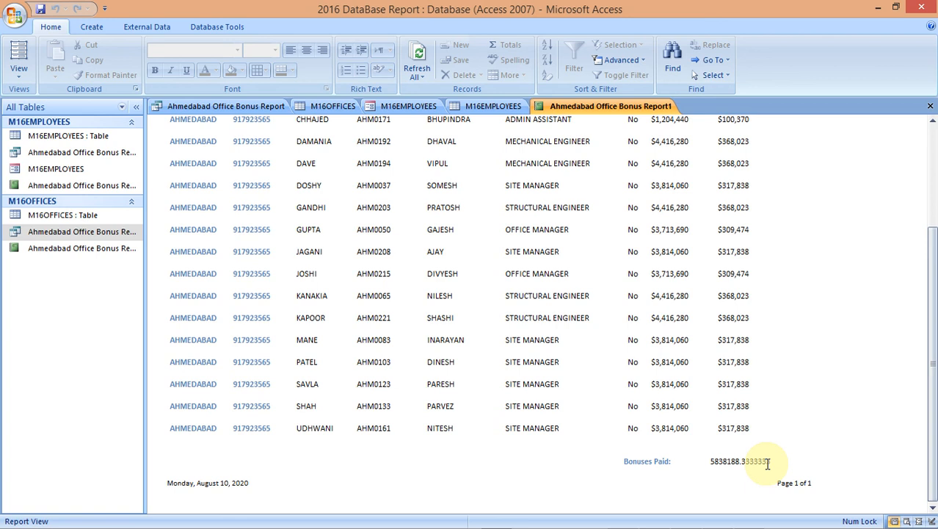
{"action": "mouse_move", "coordinate": [712, 523]}
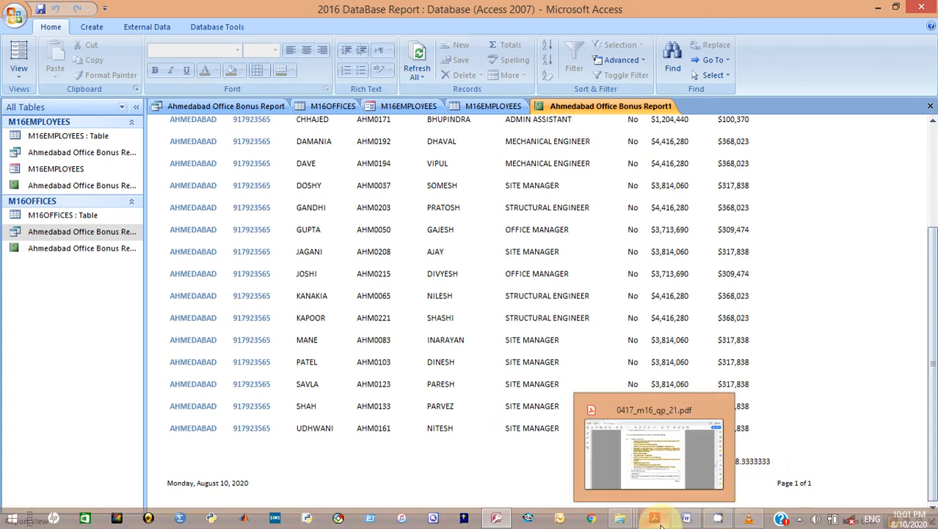
{"action": "left_click", "coordinate": [498, 518]}
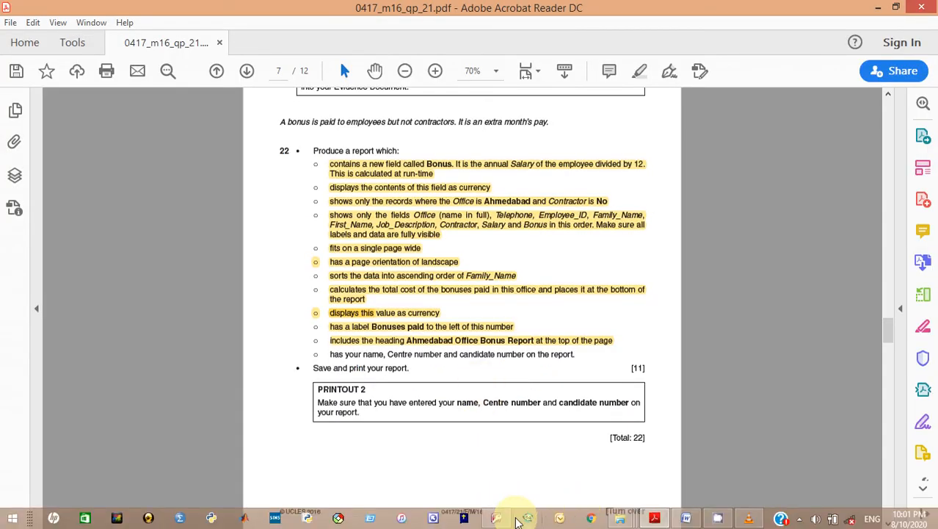
Step: Switch back to Access and narrow the =Sum([Bonus]) text box in the Report Footer in Design View
{"action": "left_click", "coordinate": [498, 518]}
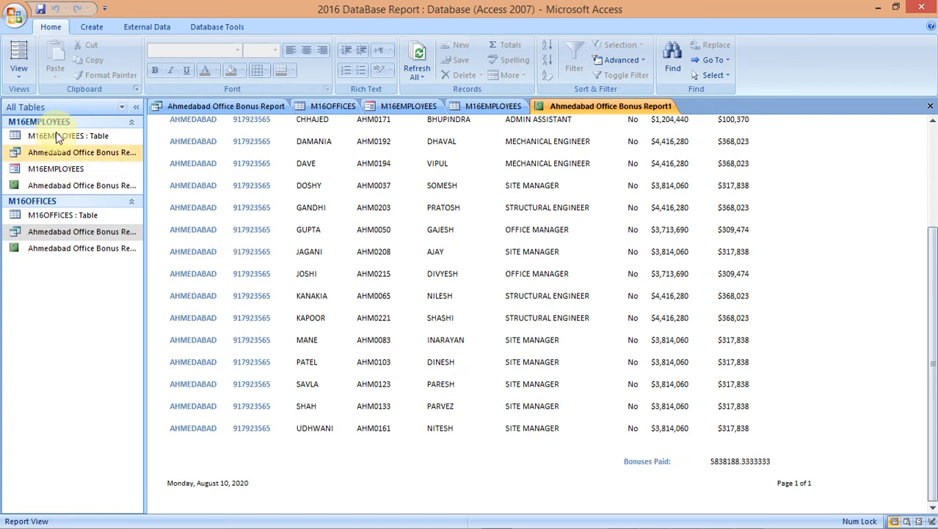
{"action": "left_click", "coordinate": [23, 77]}
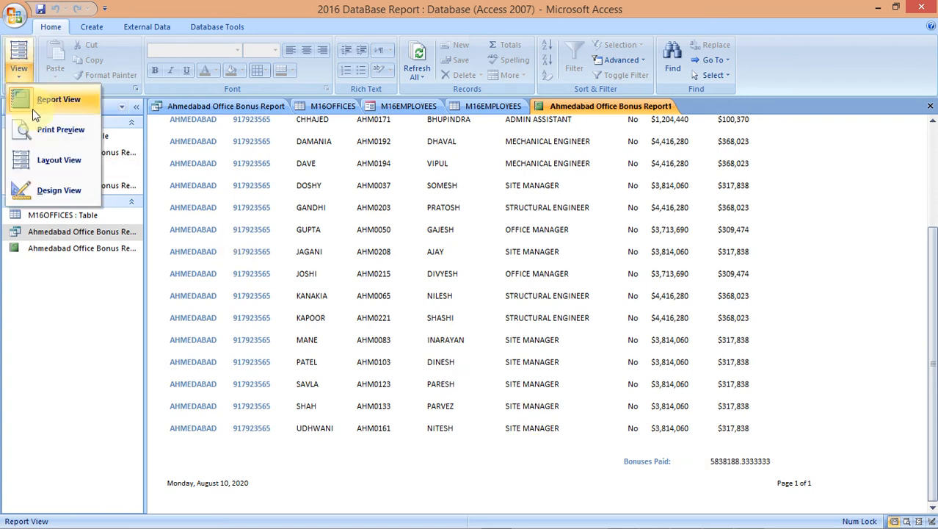
{"action": "left_click", "coordinate": [57, 190]}
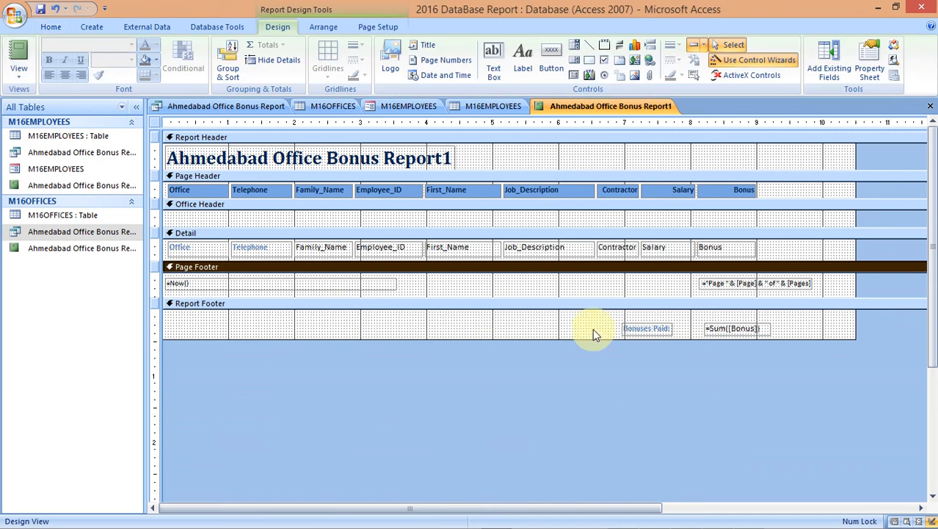
{"action": "left_click", "coordinate": [747, 331]}
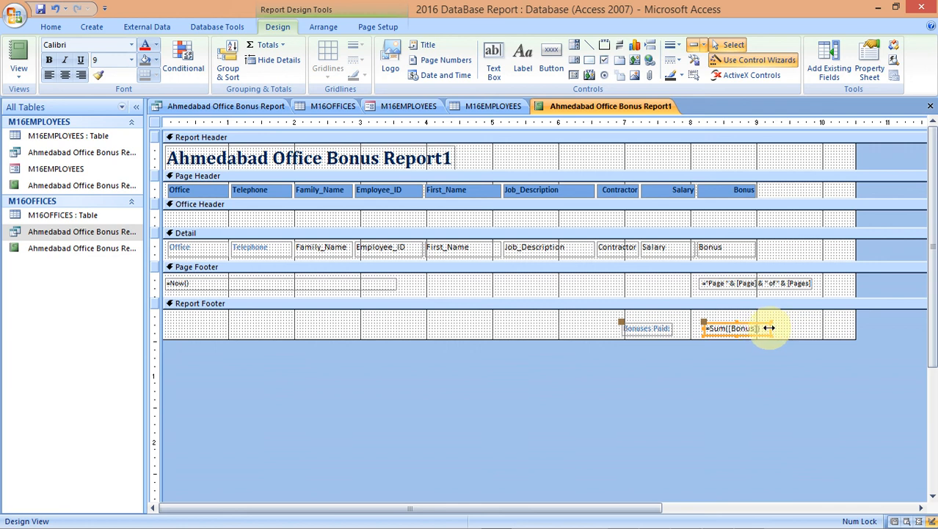
{"action": "left_click_drag", "start_coordinate": [768, 328], "coordinate": [746, 328]}
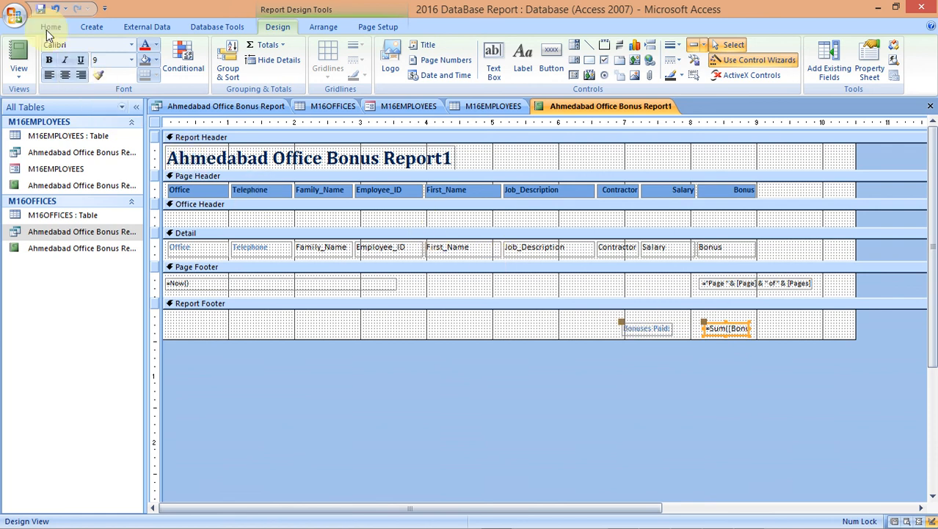
Step: Check how the narrowed bonus total displays at the end of the report in Report View, and return to Design View
{"action": "left_click", "coordinate": [19, 74]}
{"action": "left_click", "coordinate": [33, 100]}
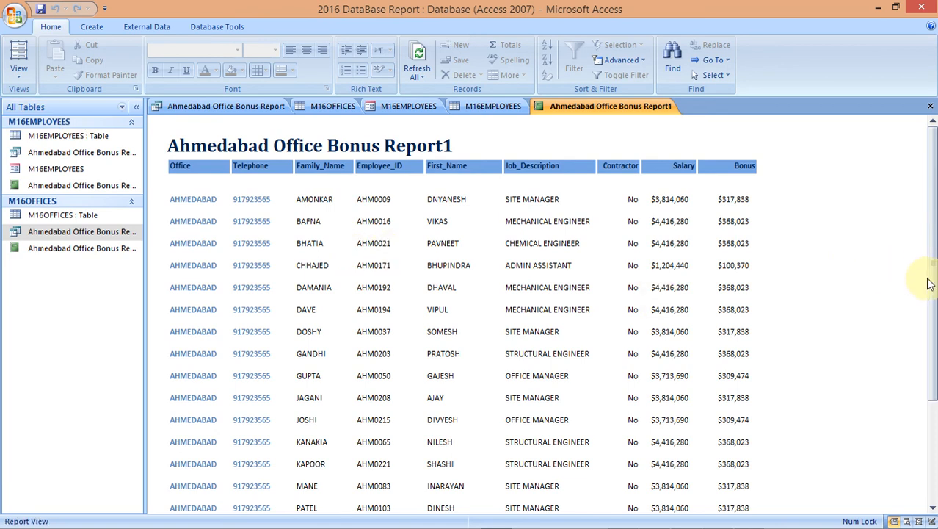
{"action": "left_click_drag", "start_coordinate": [933, 286], "coordinate": [931, 374]}
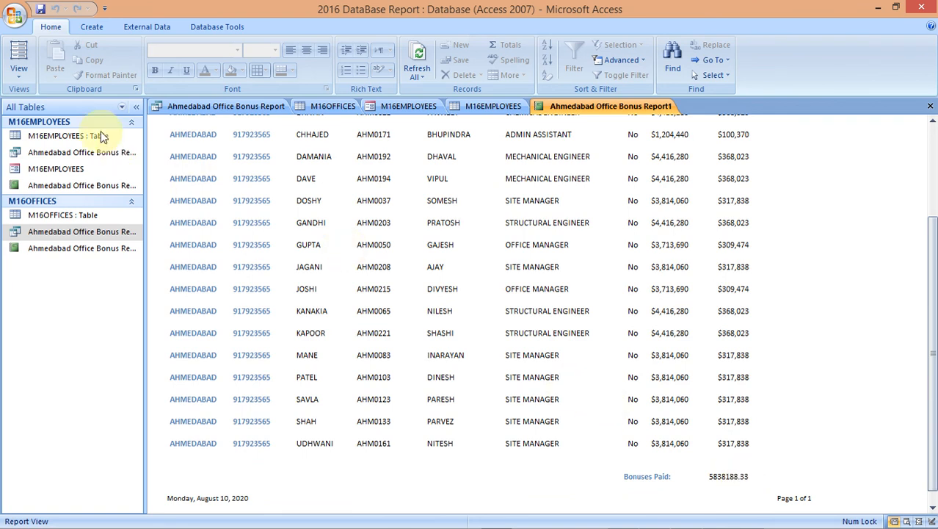
{"action": "left_click", "coordinate": [22, 85]}
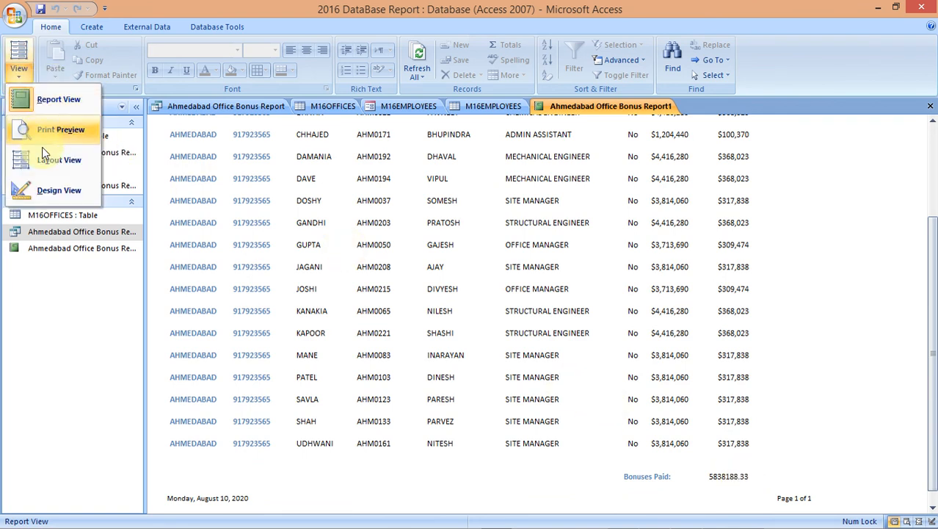
{"action": "left_click", "coordinate": [54, 185]}
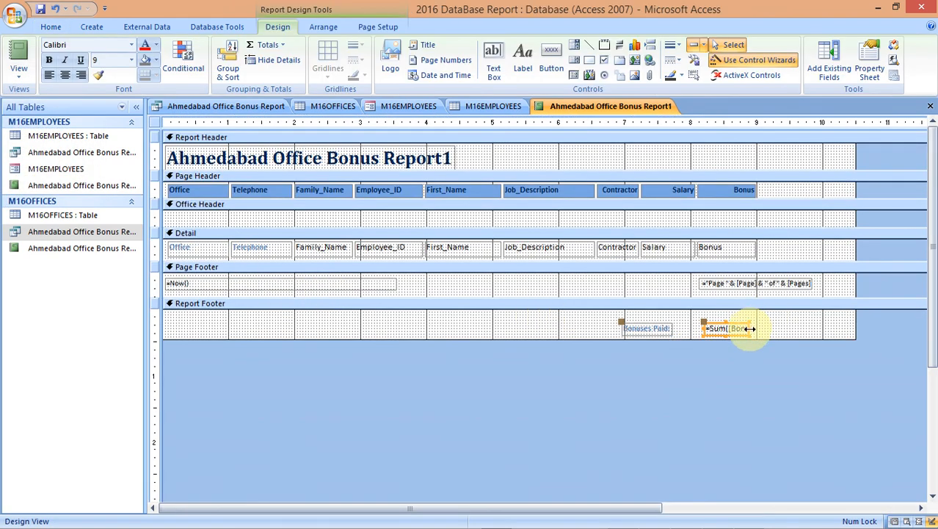
Step: Narrow the =Sum([Bonus]) text box in the Report Footer further and check the bonus total at the report's end in Report View
{"action": "left_click", "coordinate": [747, 329]}
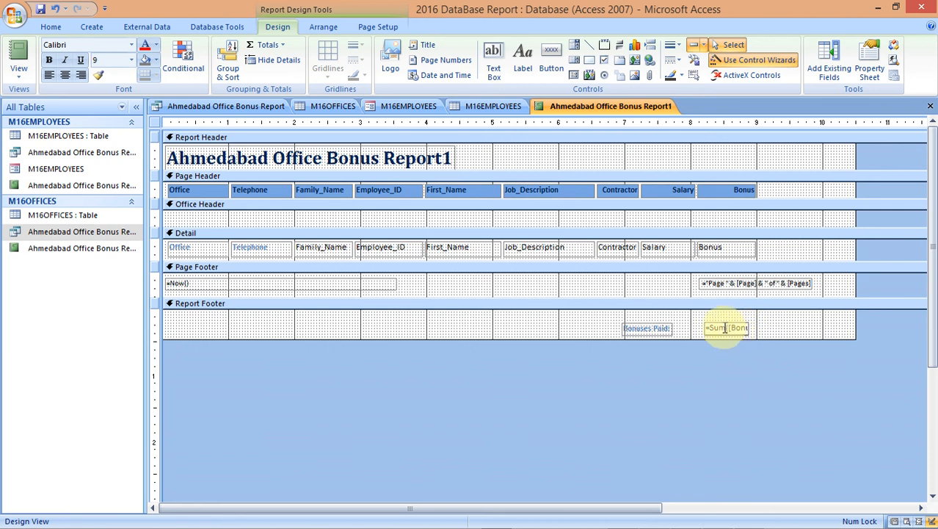
{"action": "left_click", "coordinate": [725, 325]}
{"action": "left_click", "coordinate": [703, 329]}
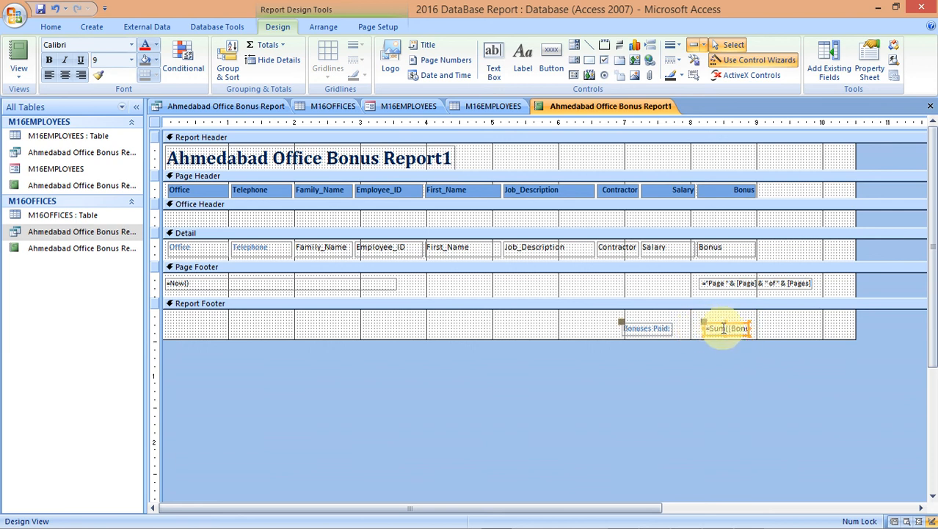
{"action": "left_click_drag", "start_coordinate": [747, 328], "coordinate": [740, 329]}
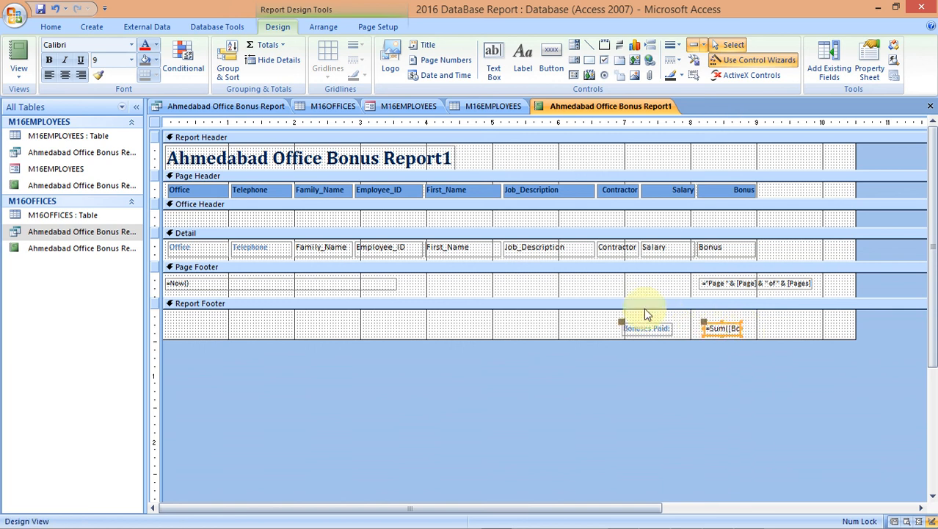
{"action": "left_click", "coordinate": [20, 76]}
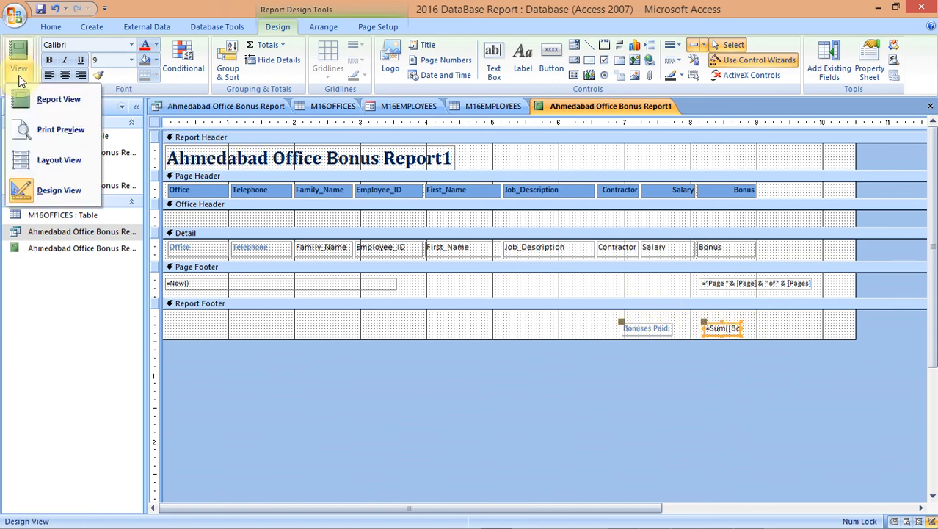
{"action": "left_click", "coordinate": [39, 102]}
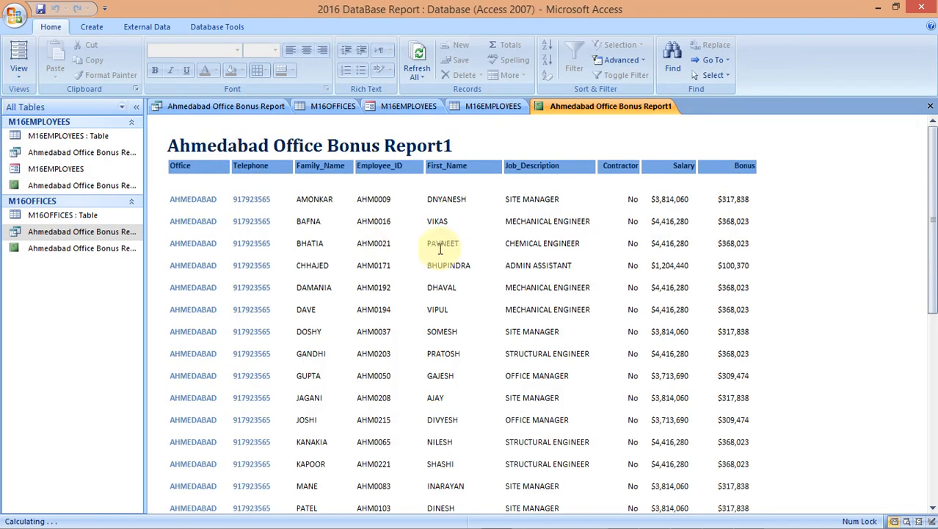
{"action": "left_click_drag", "start_coordinate": [928, 358], "coordinate": [929, 444]}
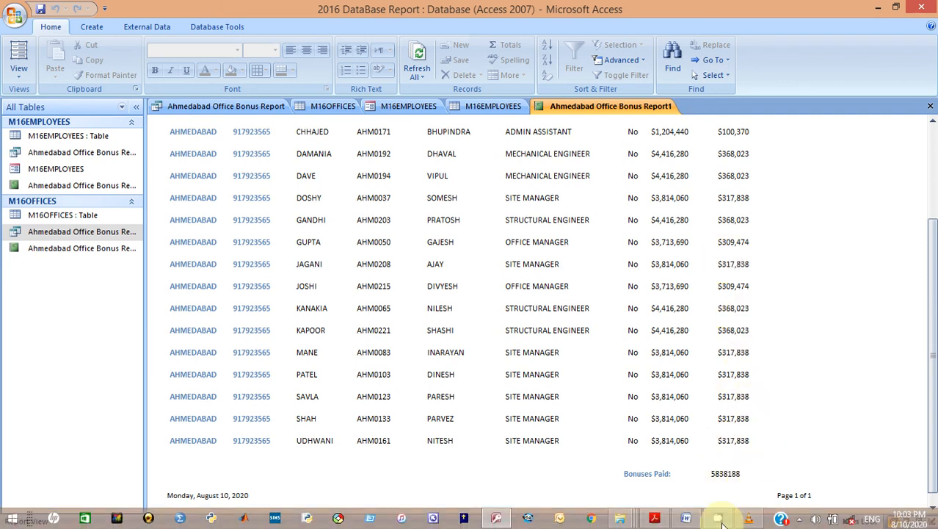
Step: Switch to the question paper in Acrobat Reader and highlight question 22's candidate details, save-and-print and PRINTOUT 2 instructions
{"action": "left_click", "coordinate": [657, 519]}
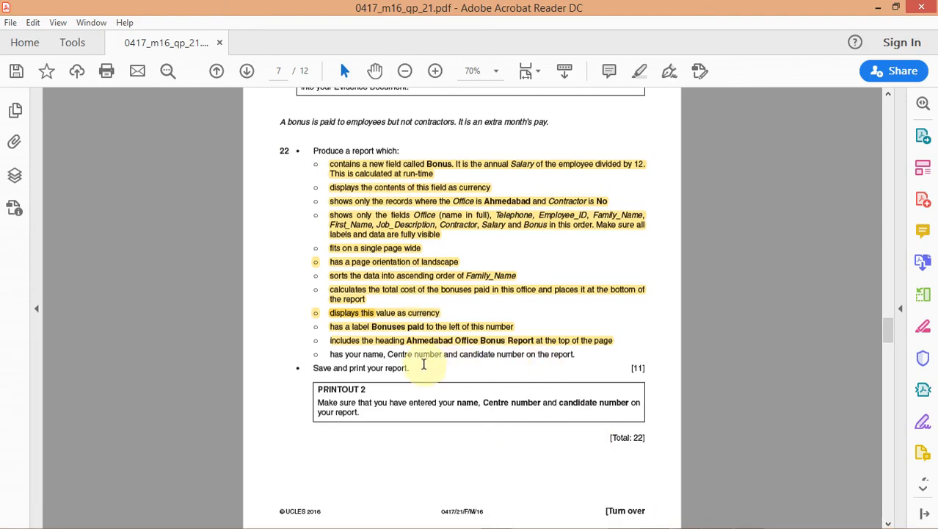
{"action": "left_click_drag", "start_coordinate": [577, 358], "coordinate": [338, 355]}
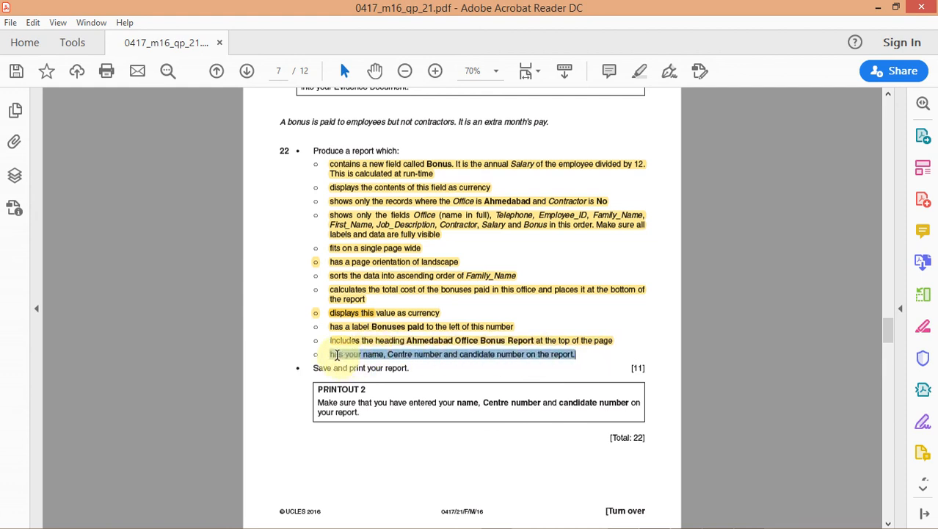
{"action": "left_click_drag", "start_coordinate": [413, 372], "coordinate": [314, 370]}
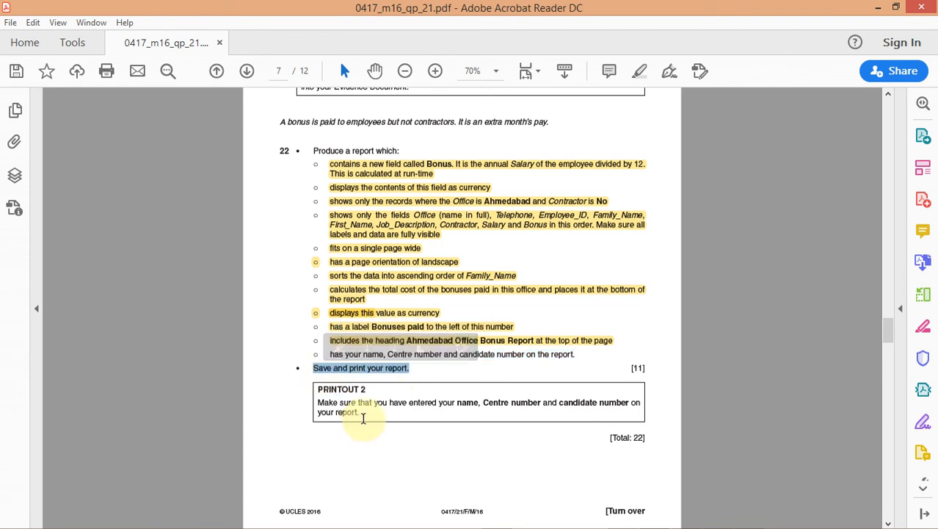
{"action": "left_click_drag", "start_coordinate": [361, 414], "coordinate": [329, 403]}
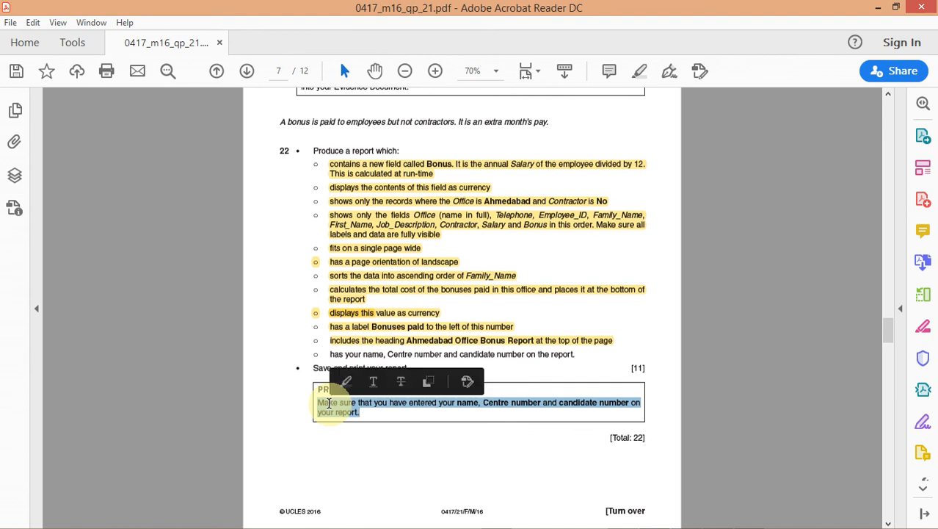
{"action": "left_click", "coordinate": [387, 375]}
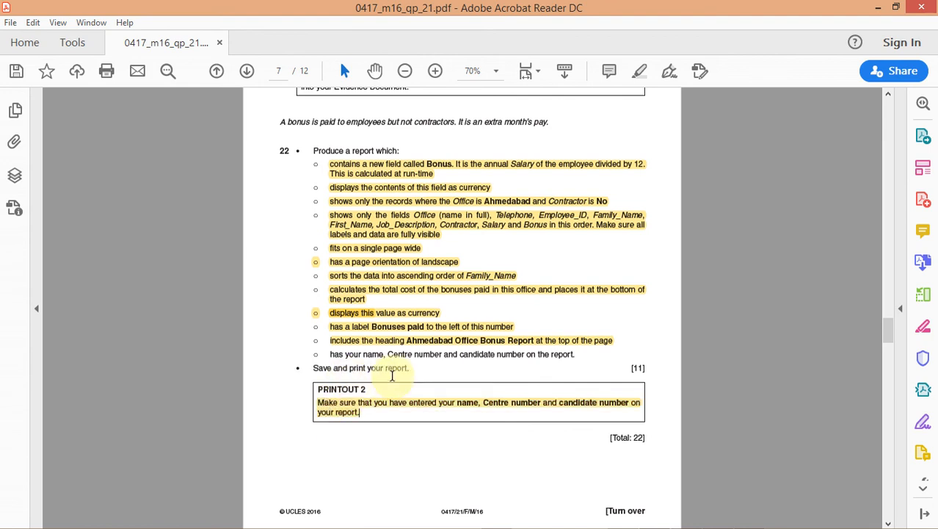
{"action": "left_click_drag", "start_coordinate": [411, 369], "coordinate": [330, 354]}
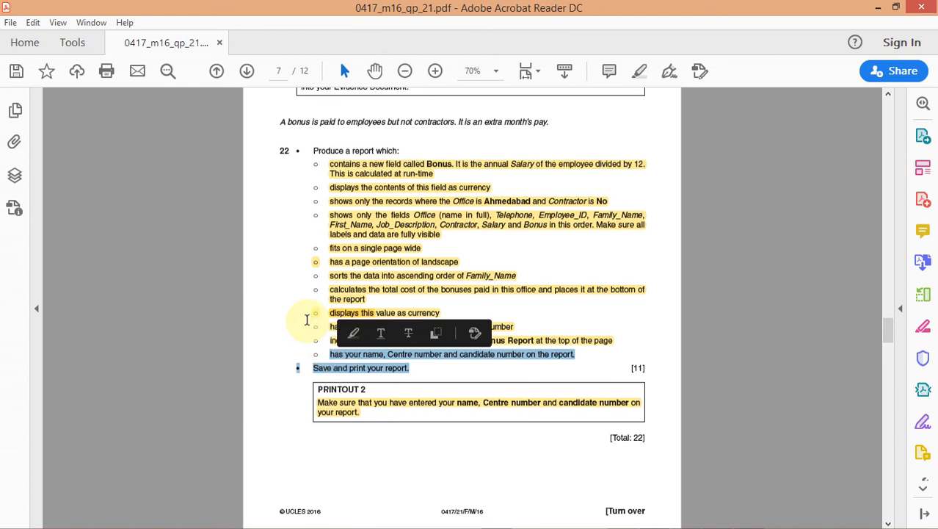
{"action": "left_click", "coordinate": [358, 334]}
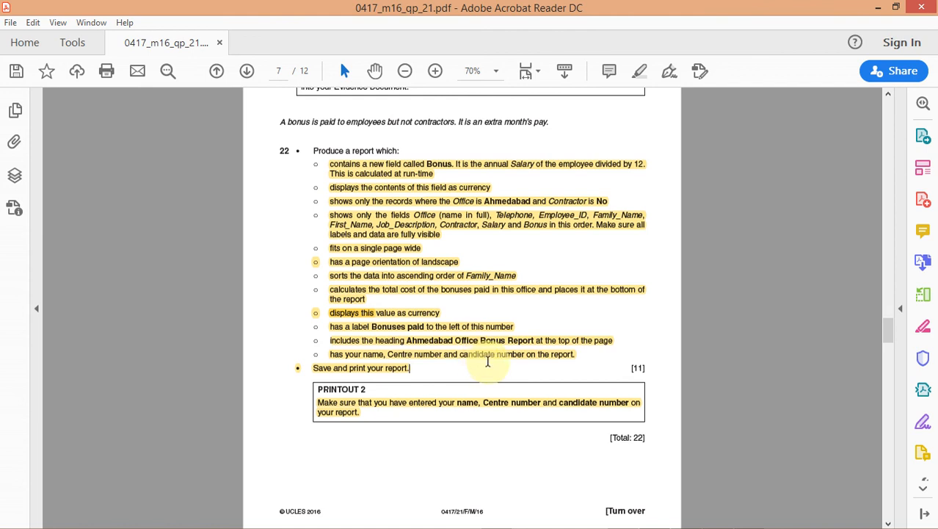
Step: Switch back to Access and, in Design View, add a Report Footer label containing the candidate's name, Centre number and candidate number
{"action": "mouse_move", "coordinate": [600, 527]}
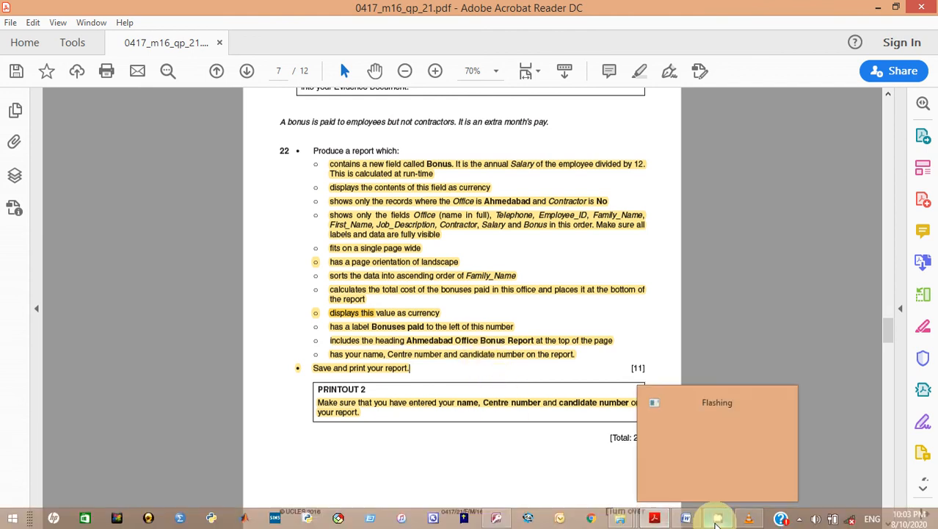
{"action": "left_click", "coordinate": [493, 520]}
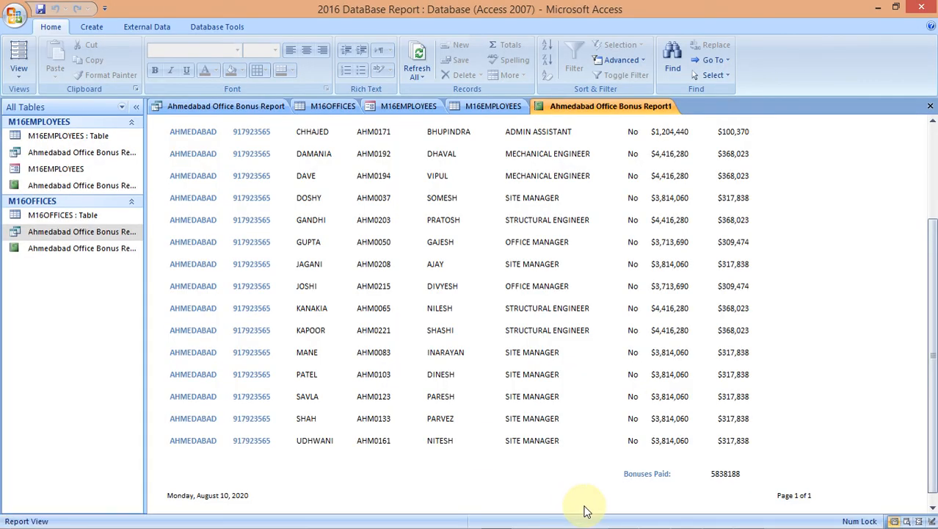
{"action": "left_click", "coordinate": [22, 75]}
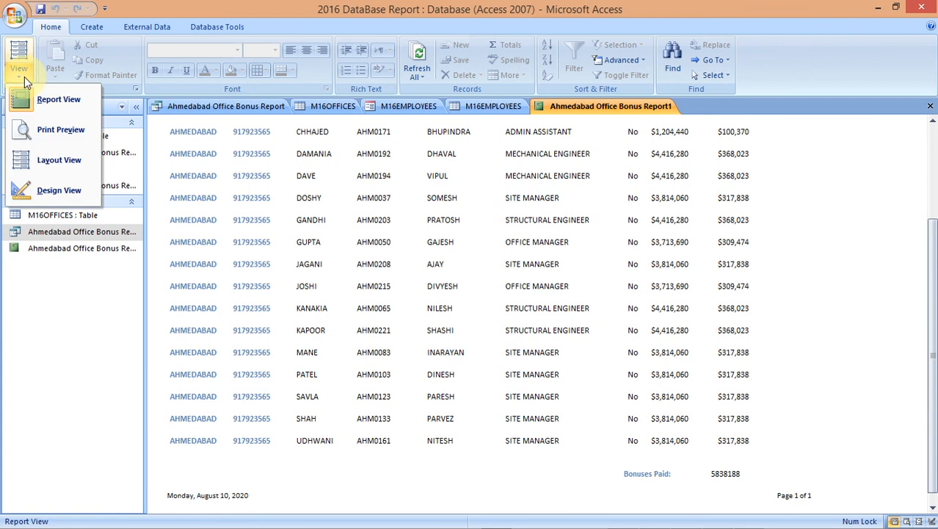
{"action": "left_click", "coordinate": [55, 192]}
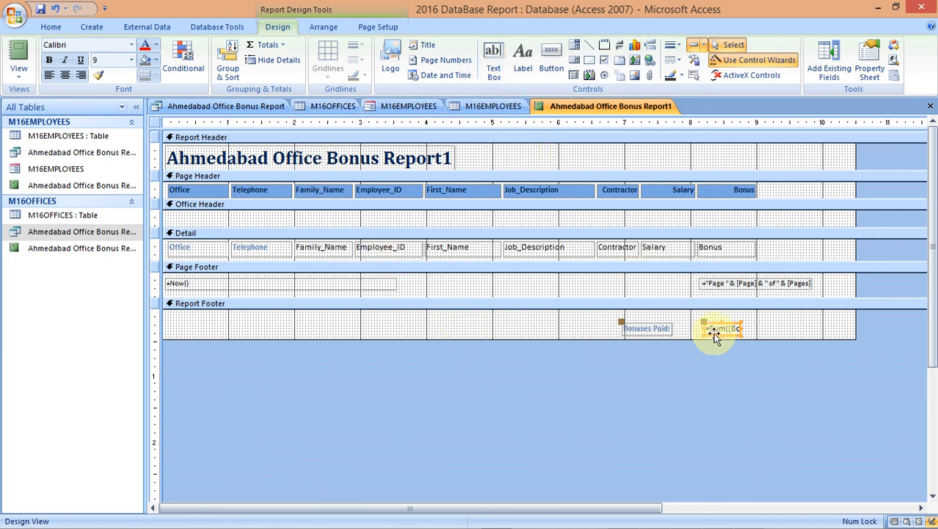
{"action": "left_click", "coordinate": [523, 63]}
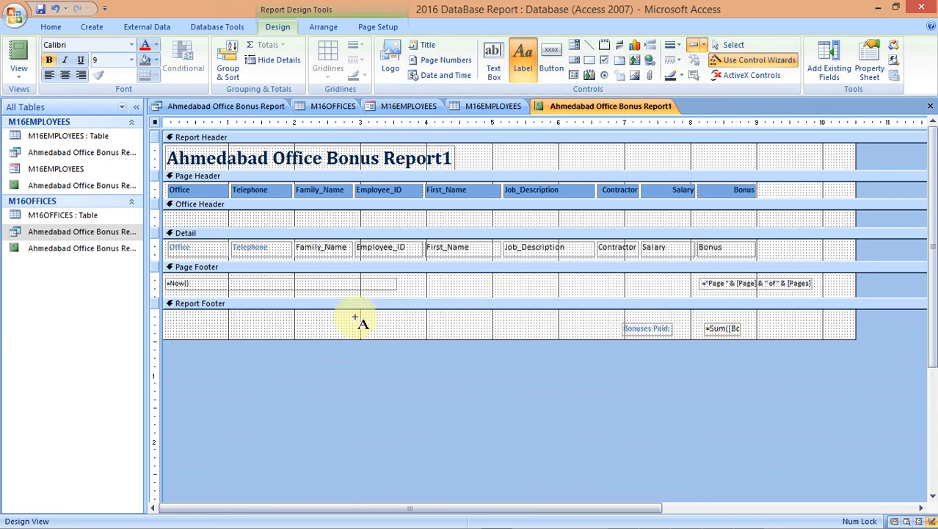
{"action": "left_click_drag", "start_coordinate": [355, 317], "coordinate": [542, 334]}
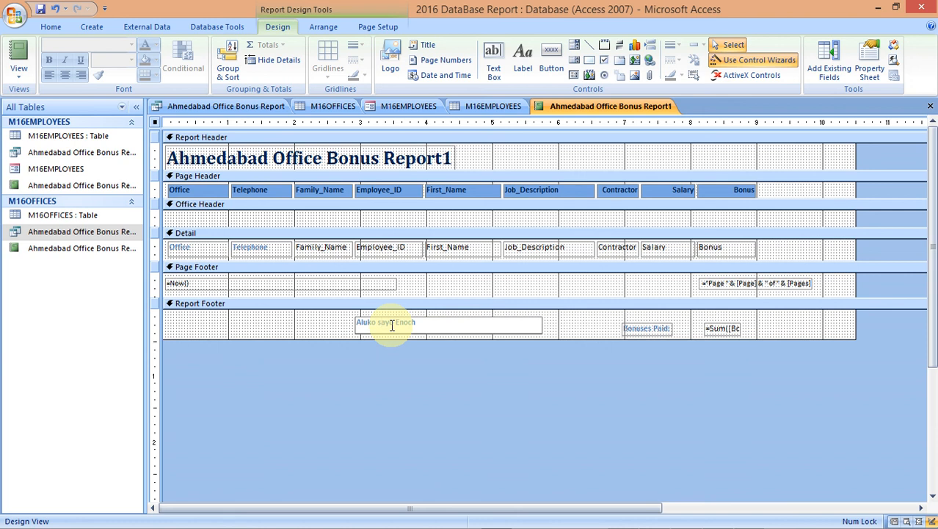
{"action": "key", "text": "BackSpace"}
Step: Display the report in Report View and check the candidate details label at its end
{"action": "left_click", "coordinate": [19, 78]}
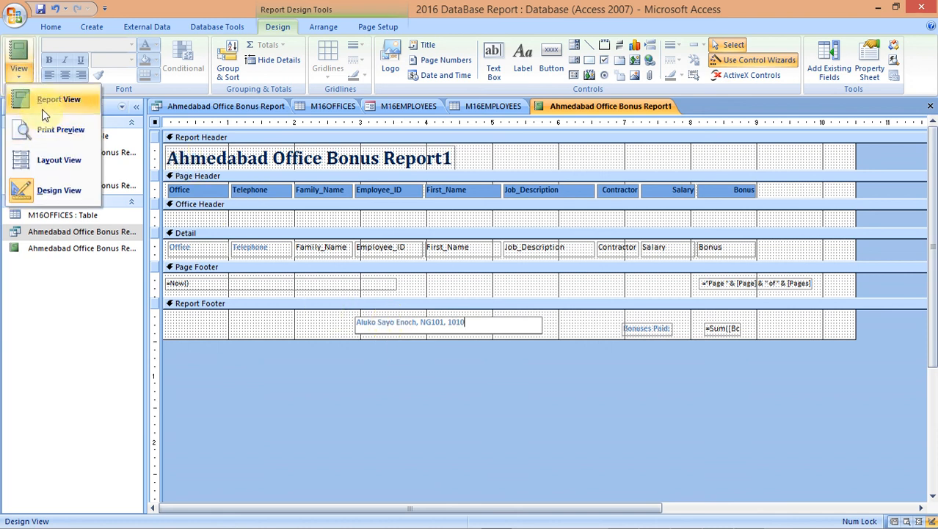
{"action": "left_click", "coordinate": [41, 109]}
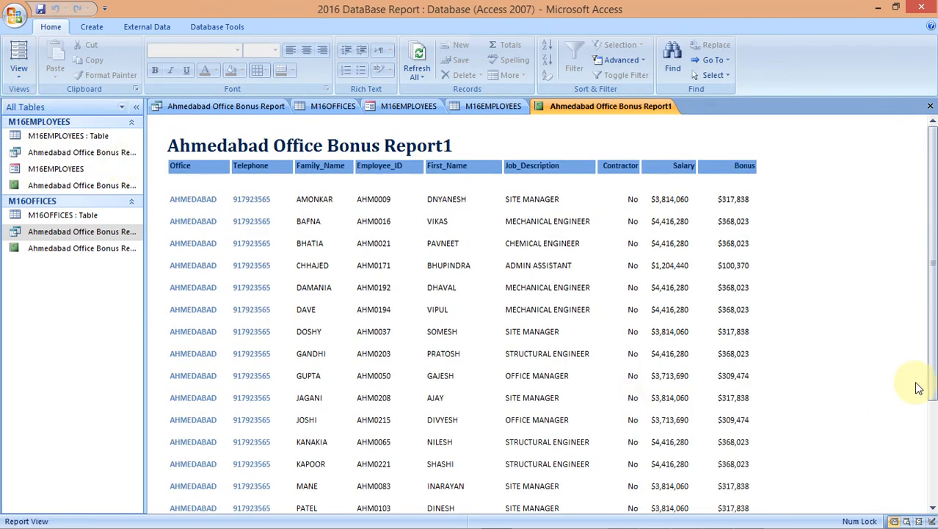
{"action": "left_click_drag", "start_coordinate": [930, 380], "coordinate": [931, 481]}
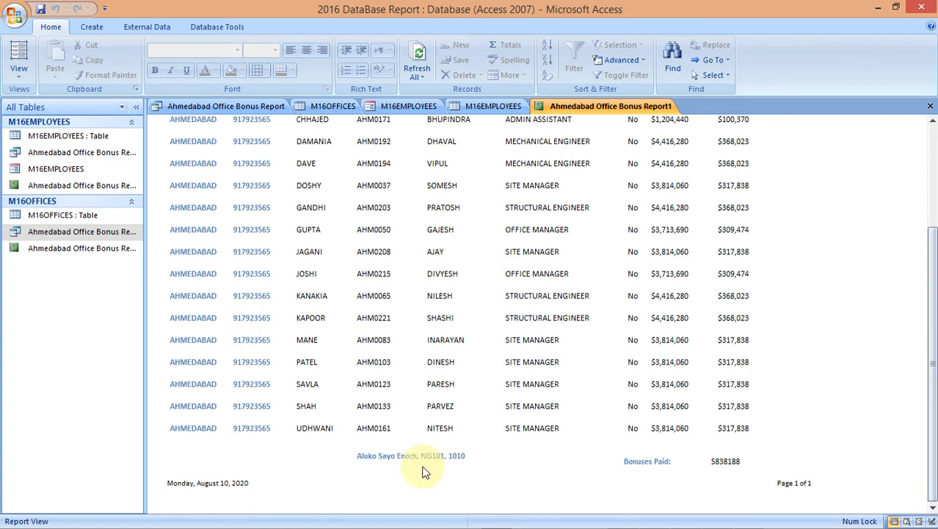
Step: Switch to the question paper, review question 22 and the start of Task 3, and return to the end of the report in Access
{"action": "mouse_move", "coordinate": [661, 523]}
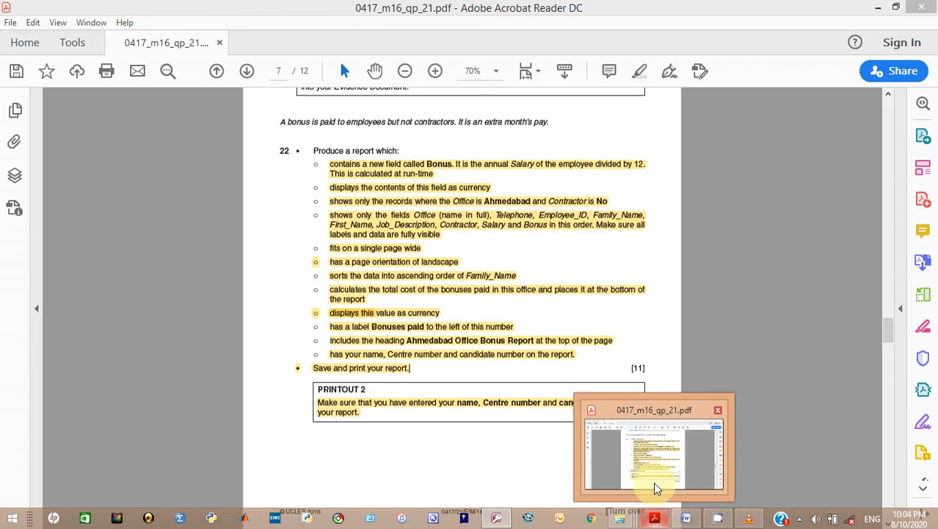
{"action": "left_click", "coordinate": [652, 482]}
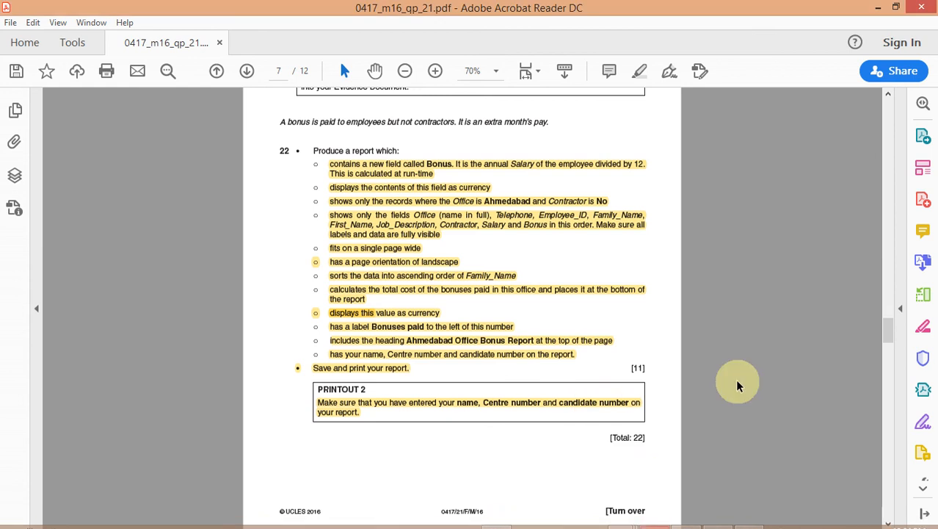
{"action": "left_click_drag", "start_coordinate": [890, 333], "coordinate": [887, 290]}
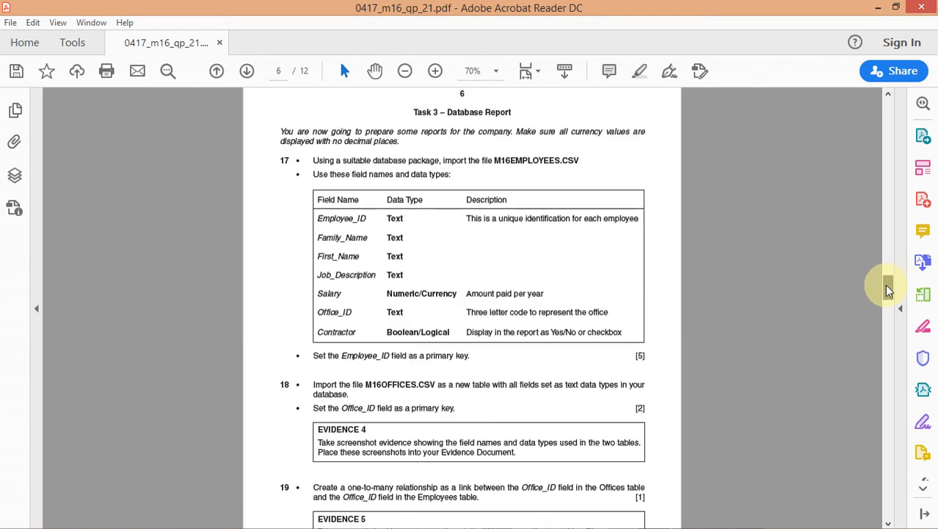
{"action": "left_click", "coordinate": [877, 9]}
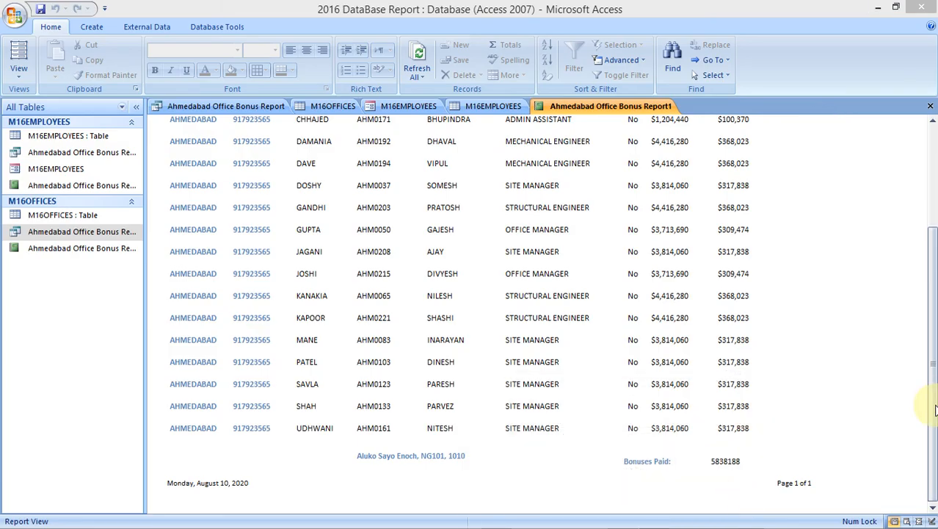
{"action": "mouse_move", "coordinate": [934, 410]}
{"action": "left_mouse_down"}
{"action": "mouse_move", "coordinate": [931, 286]}
{"action": "mouse_move", "coordinate": [931, 415]}
{"action": "left_mouse_up"}
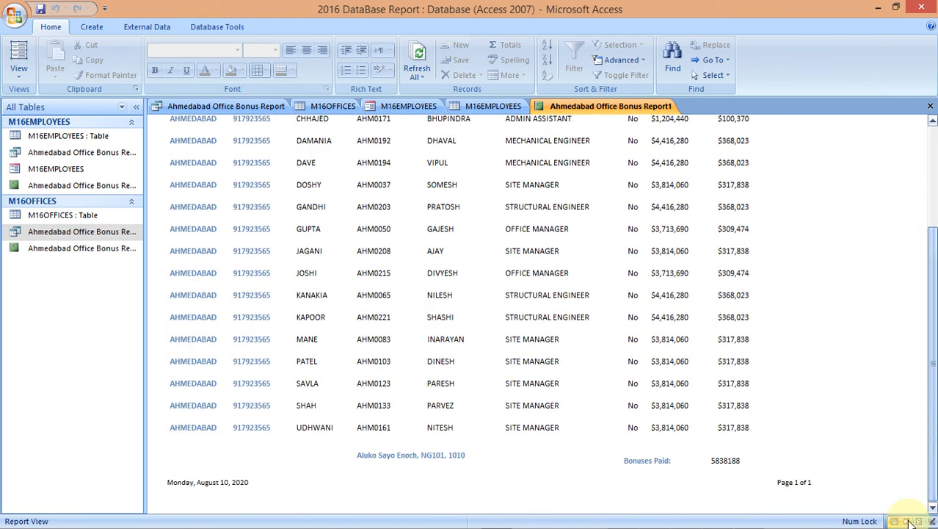
{"action": "left_click", "coordinate": [878, 7]}
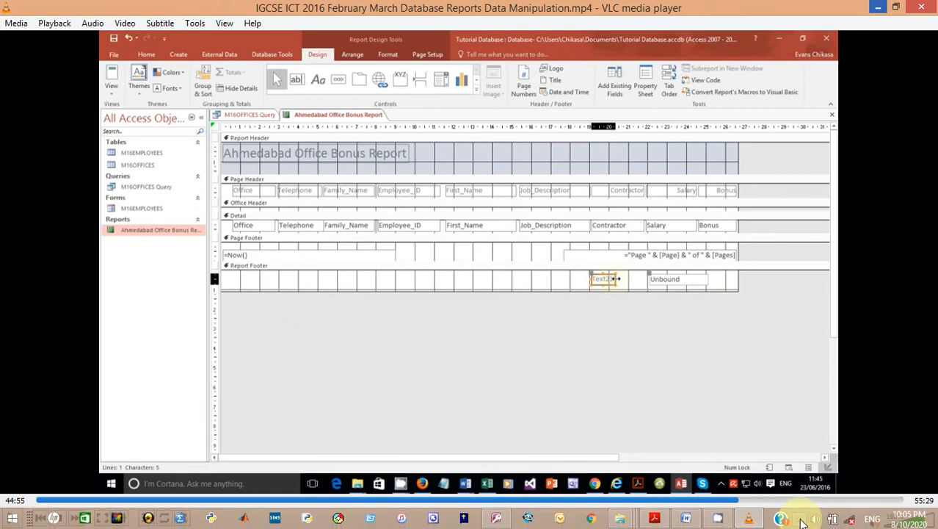
{"action": "left_click", "coordinate": [799, 519]}
{"action": "left_click", "coordinate": [799, 450]}
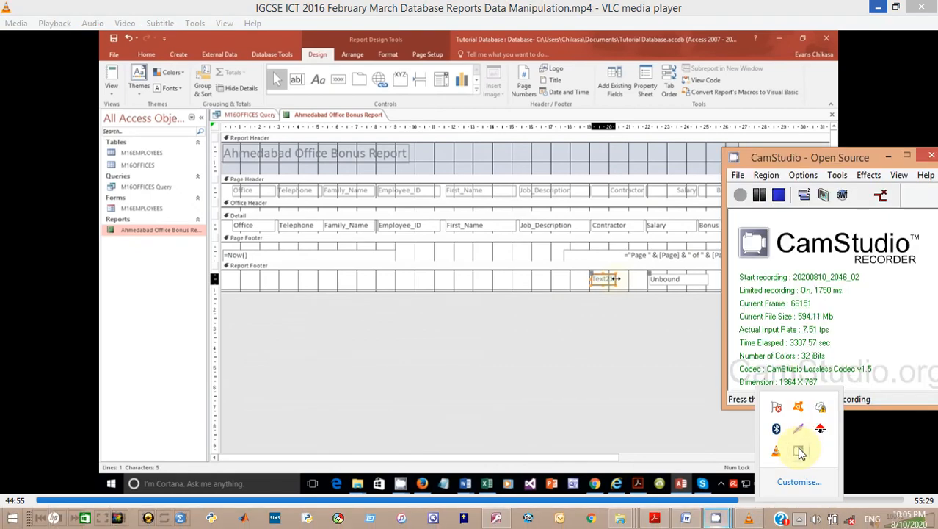